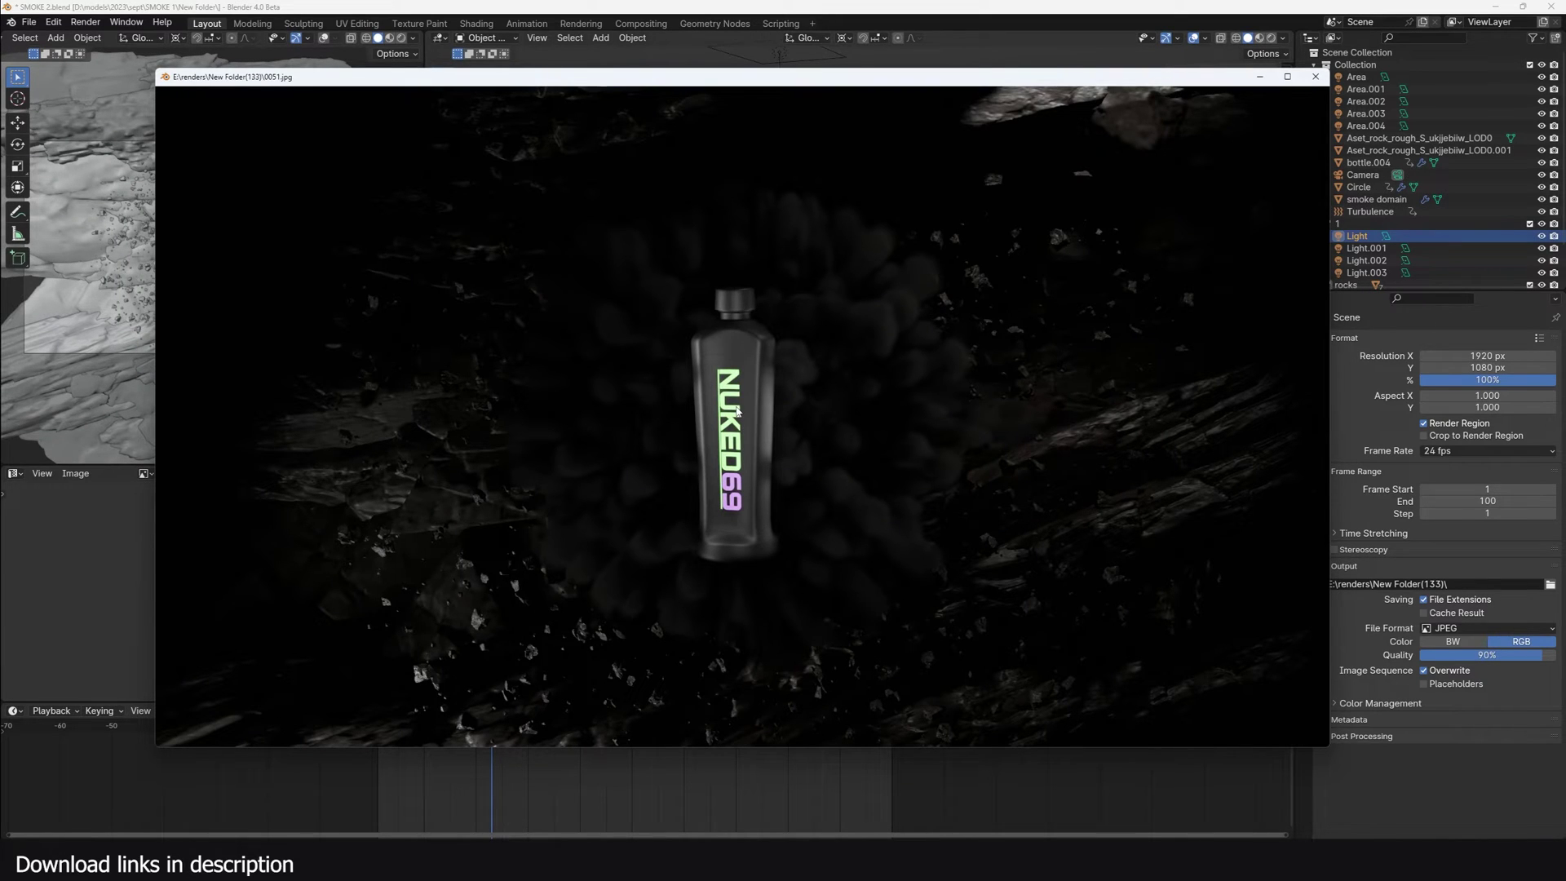
Step: Step back and forth through the rendered frames to examine how the smoke spreads around the bottle
key("Left")
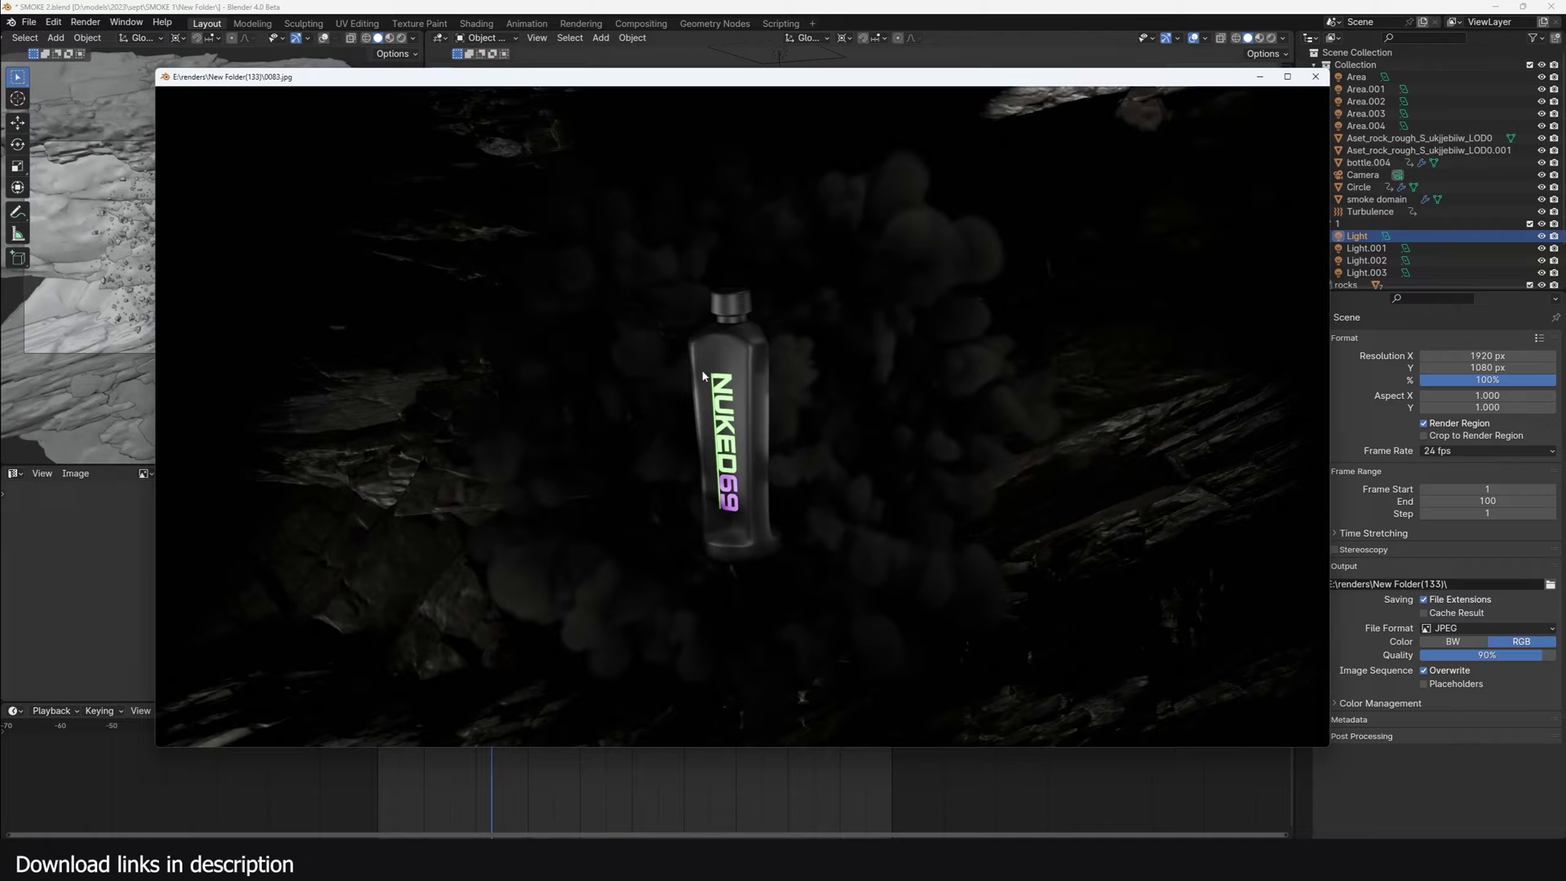
key("Left")
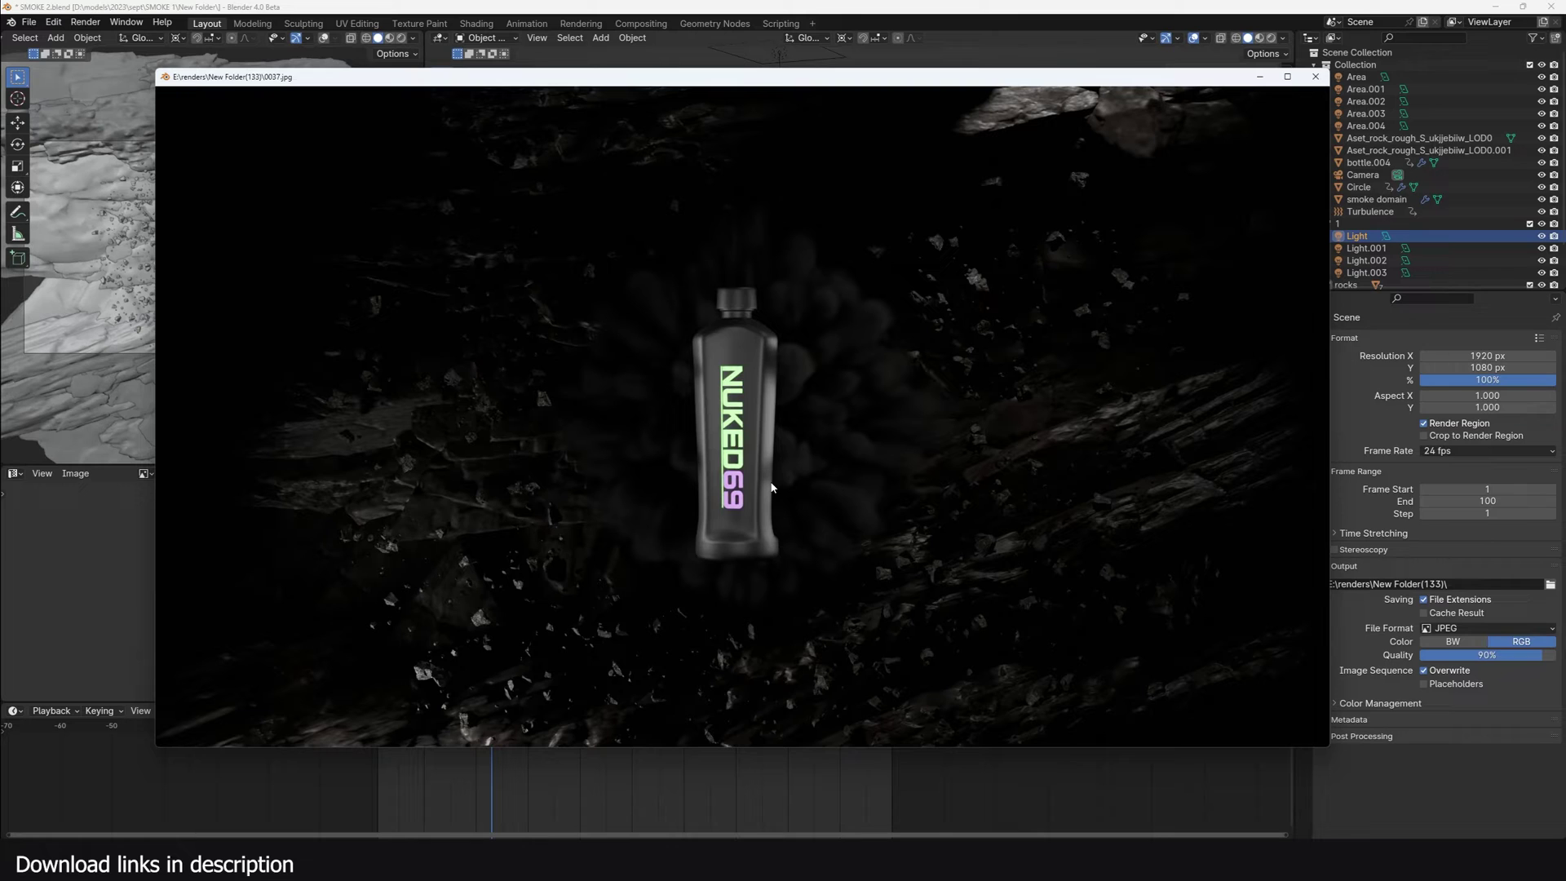
key("Right")
key("Right")
key("Right")
key("Right")
key("Right")
key("Right")
key("Right")
key("Right")
key("Right")
key("Right")
key("Right")
key("Right")
key("Right")
key("Right")
key("Right")
key("Right")
key("Right")
key("Right")
key("Right")
key("Right")
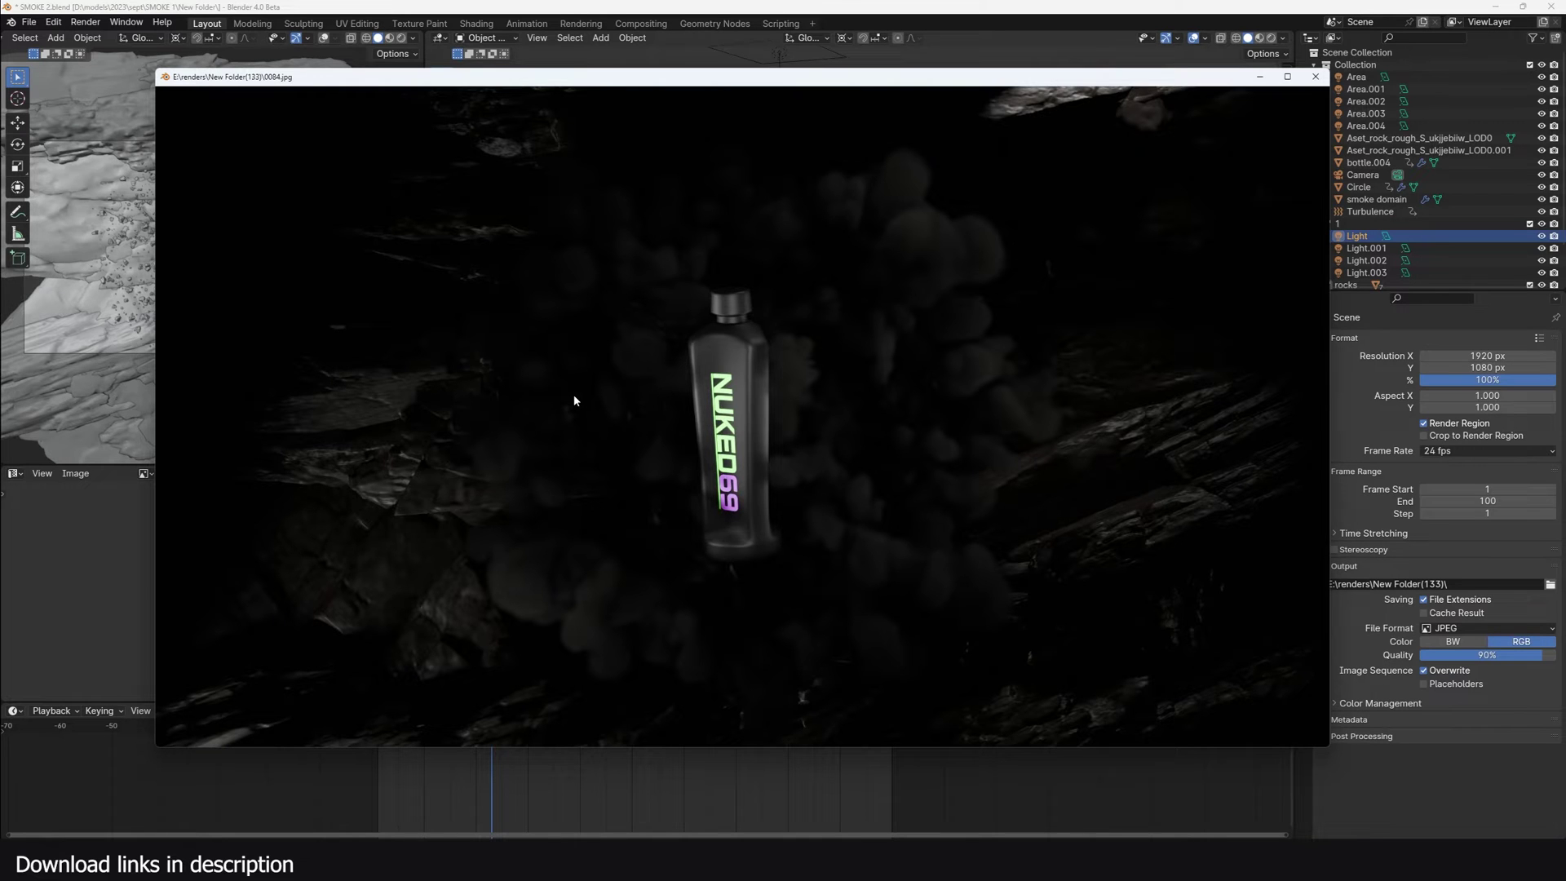
left_click_drag(627, 404, 775, 401)
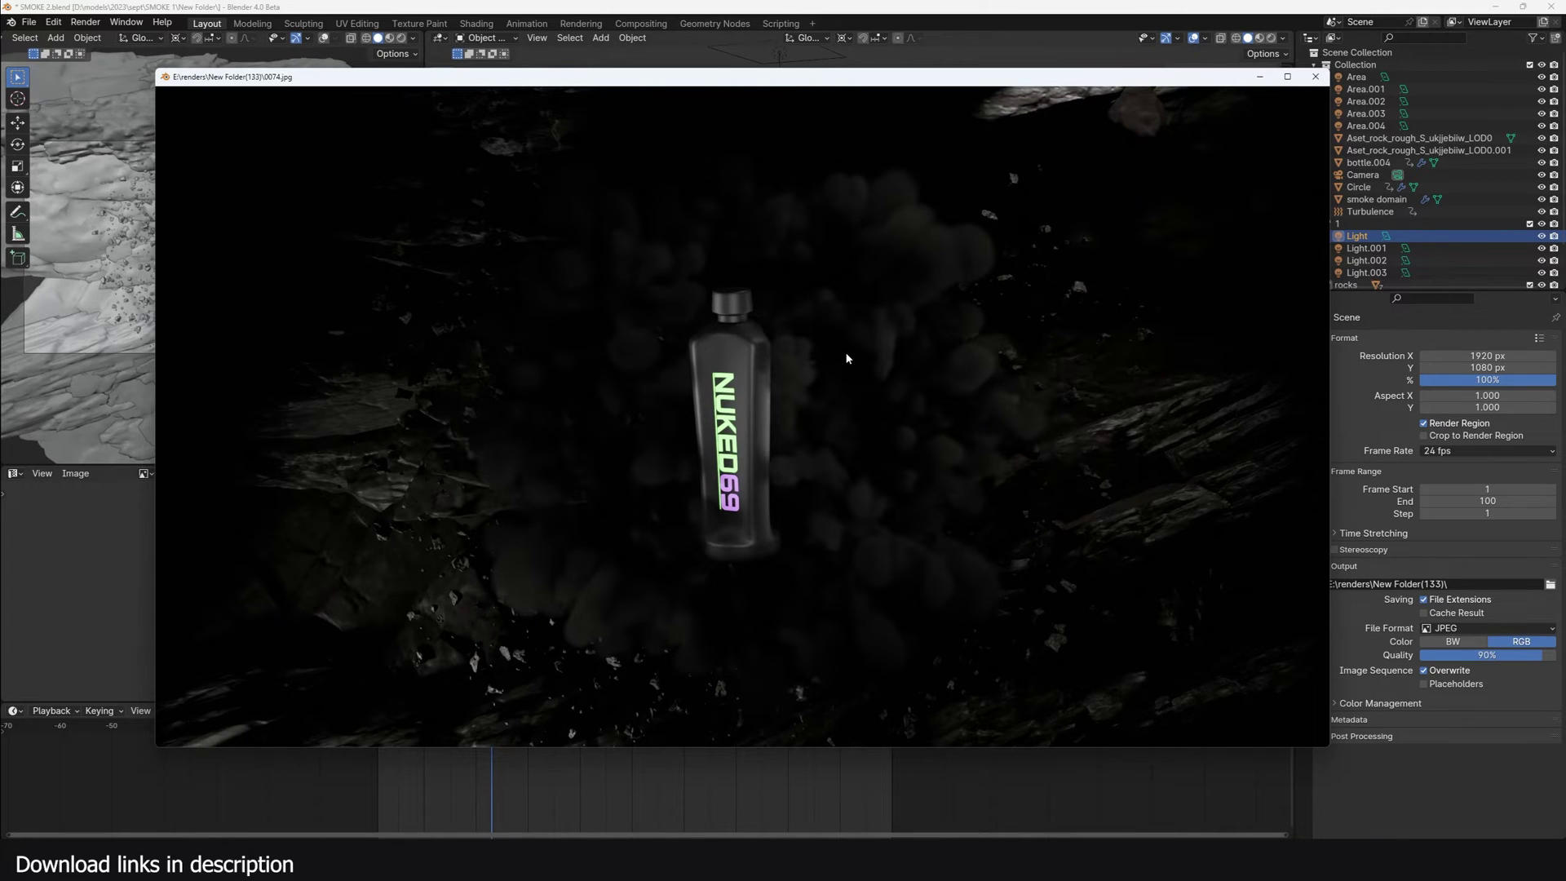
key("Right")
left_click(782, 814)
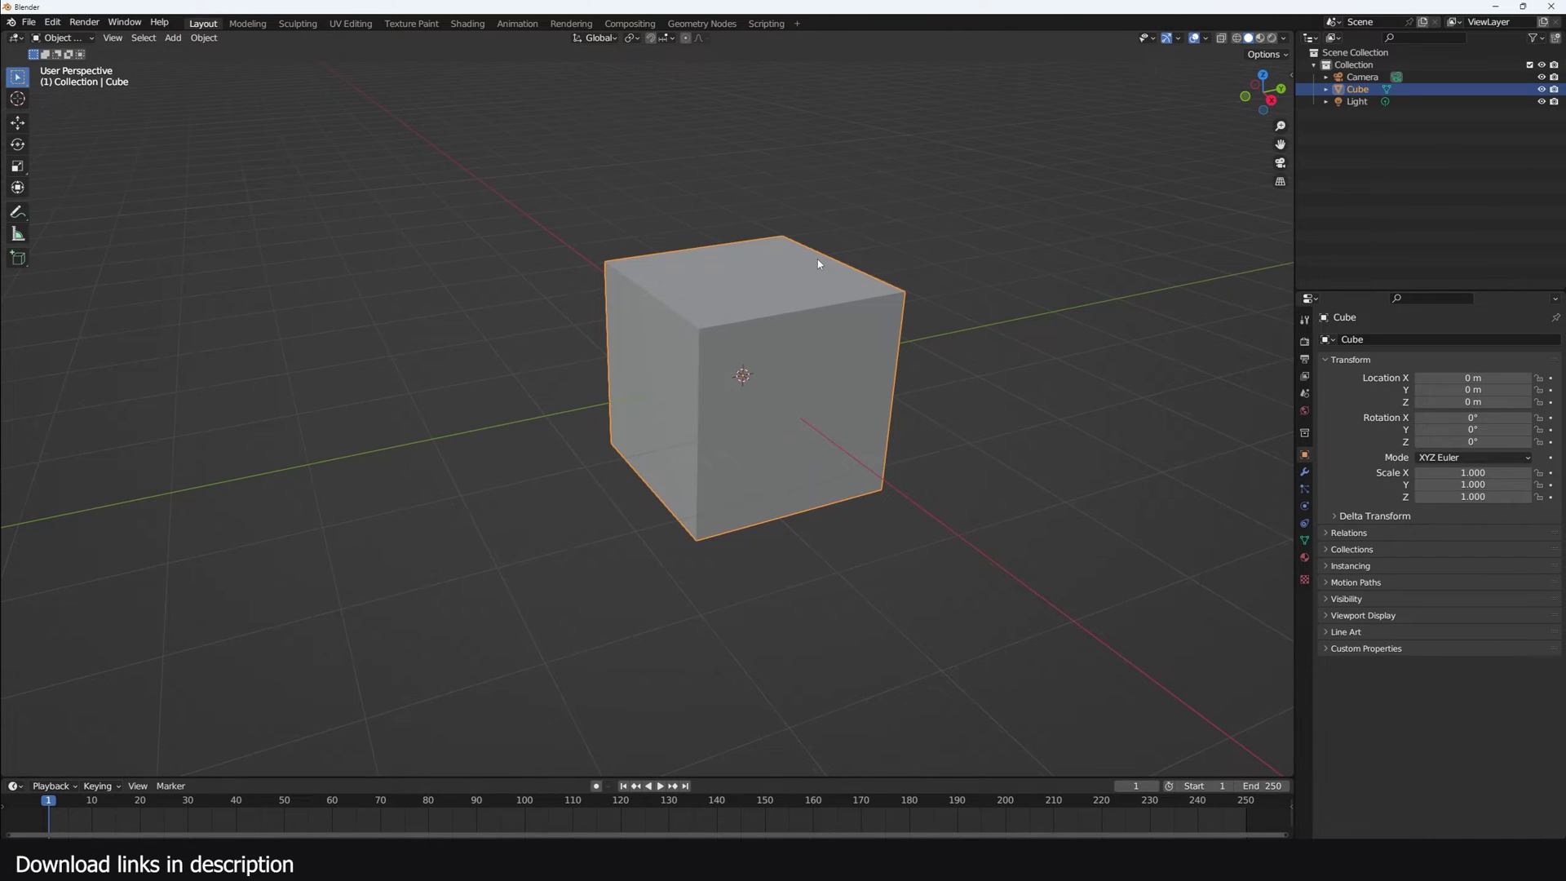
Step: Scale the default cube to 0.24 on Z and 2.2 on X and Y to form a flat slab
key("KP_7")
key("s")
key("KP_1")
type("z0.24")
key("Return")
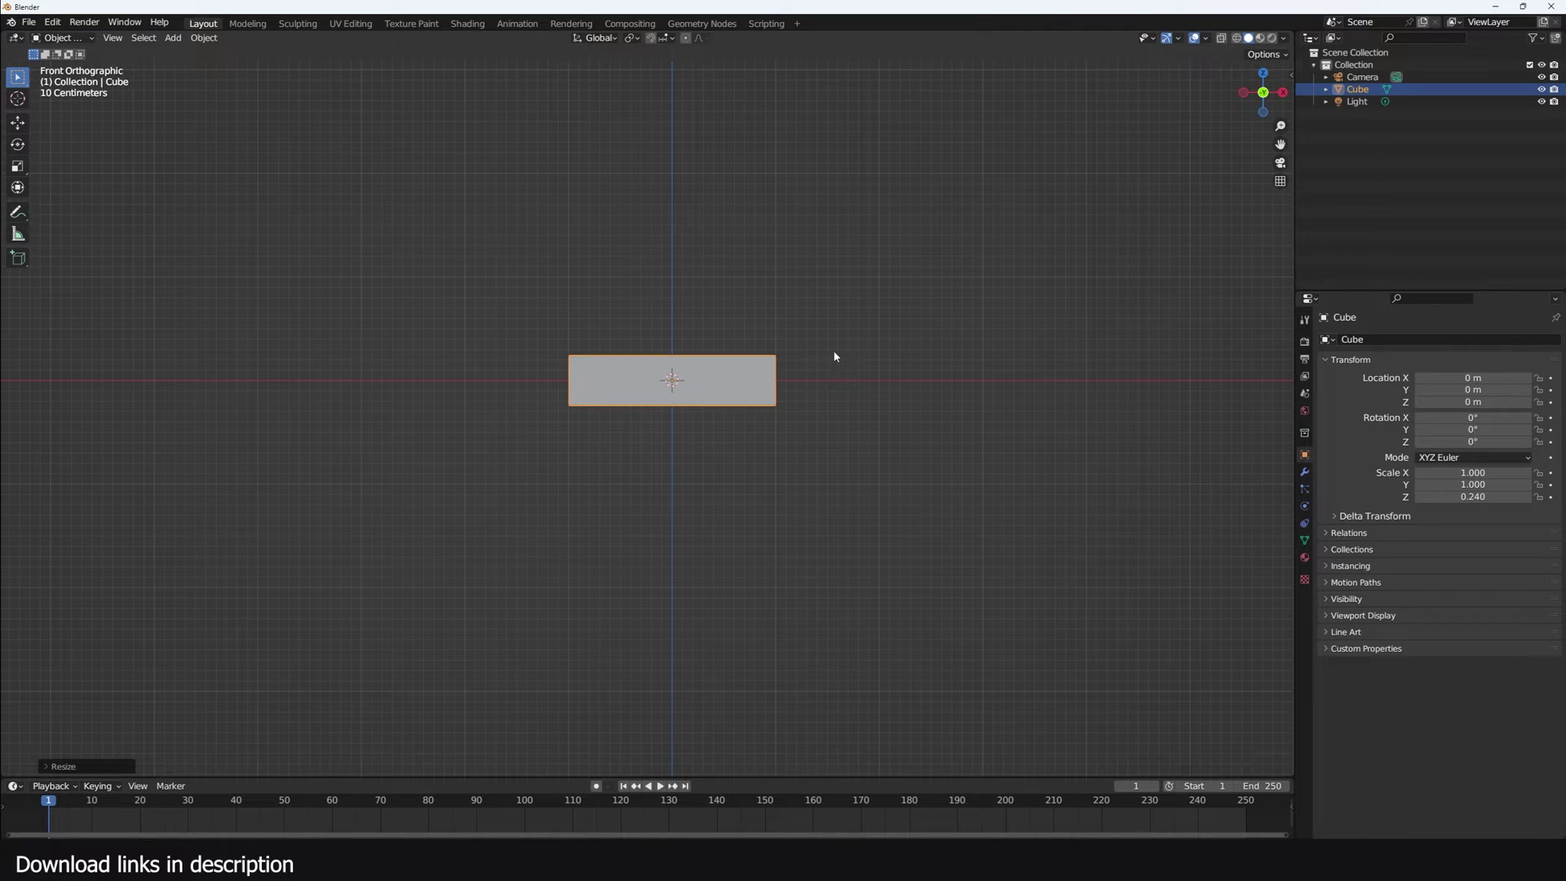
key("s")
key("shift+z")
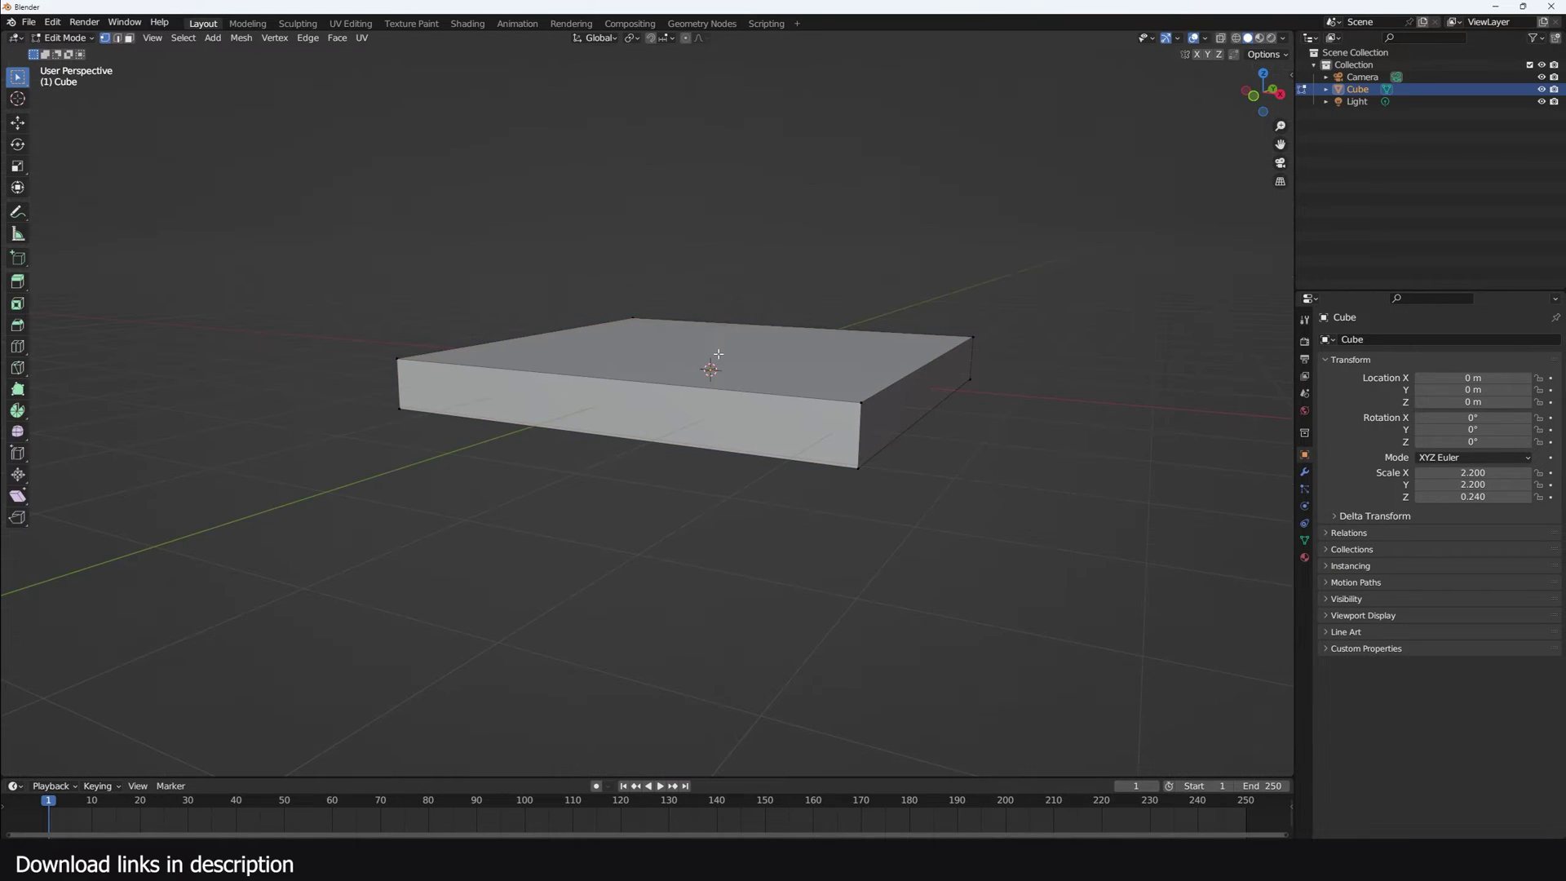
Step: Raise the slab's top face to thicken the box and move the box up about 0.21 m
key("3")
left_click(712, 368)
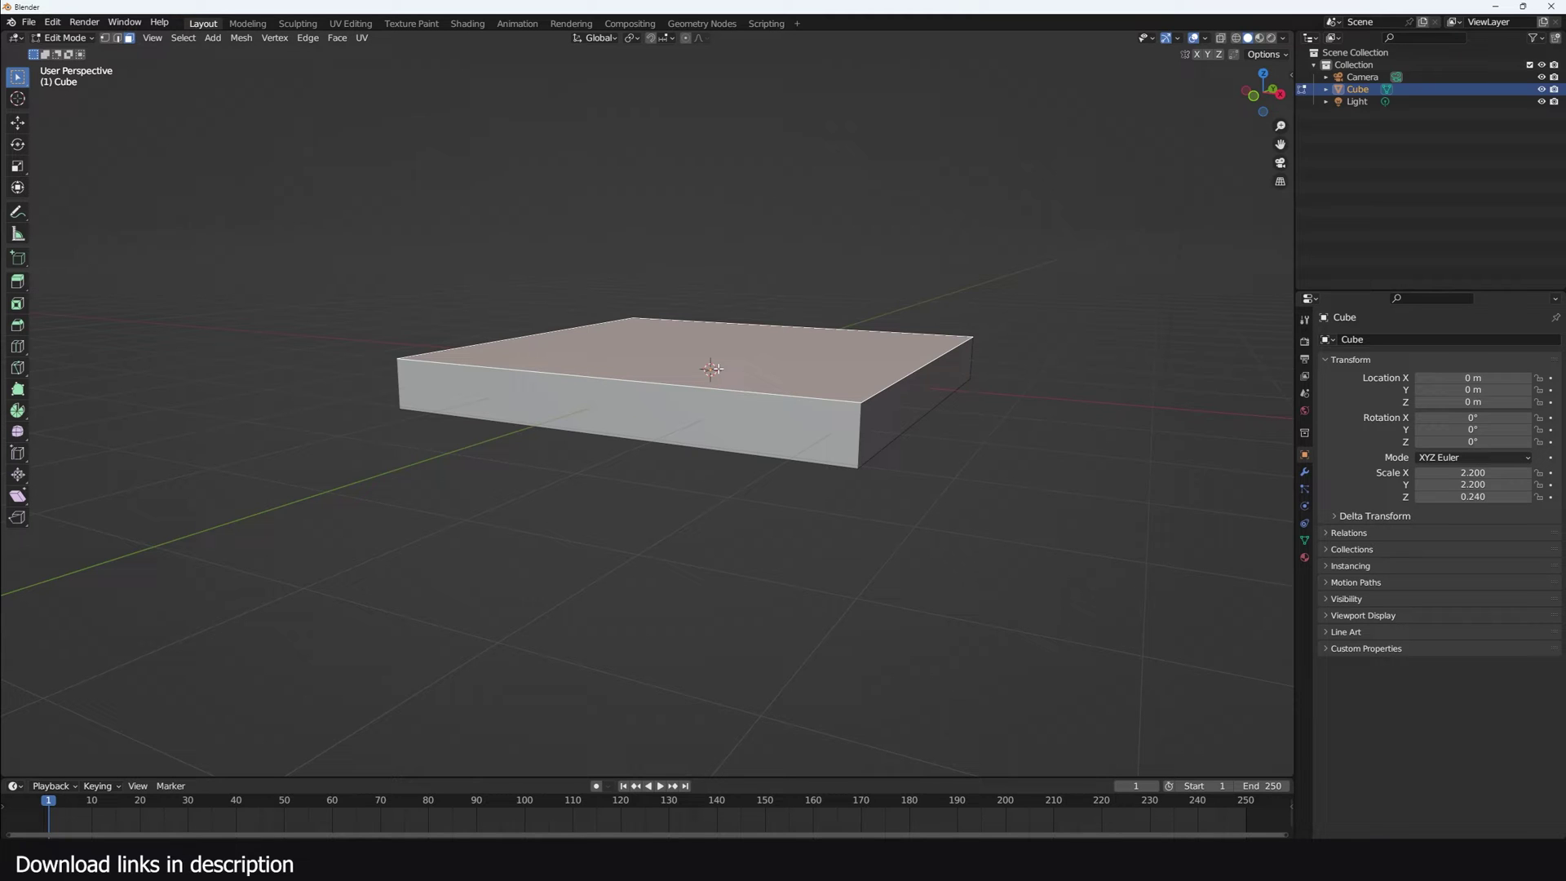
key("KP_1")
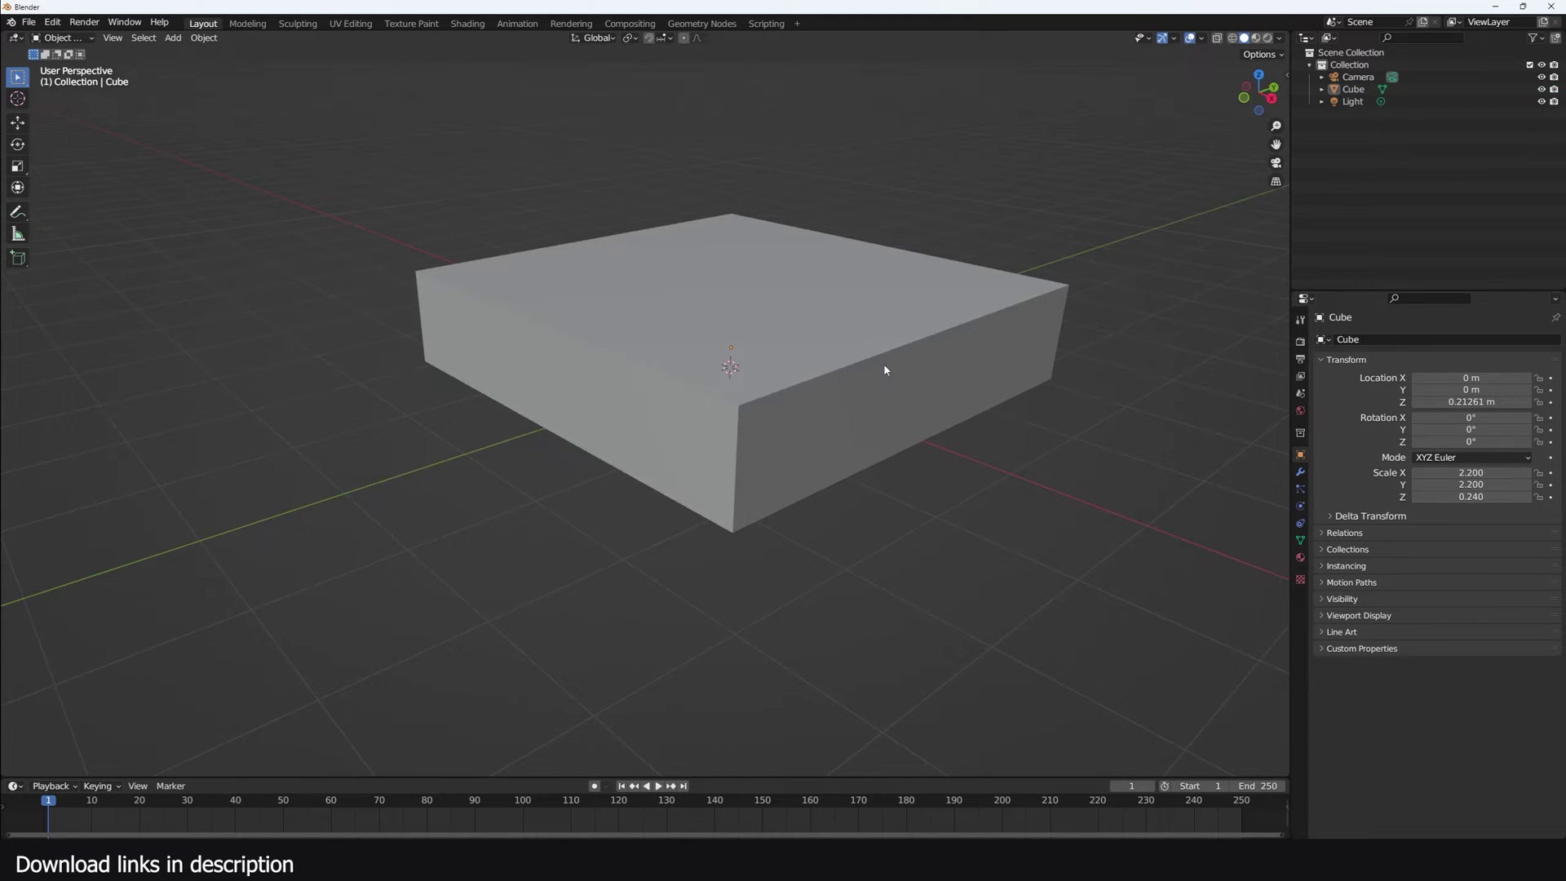
Step: Add Fluid physics to the box and set its type to Domain
left_click(1299, 505)
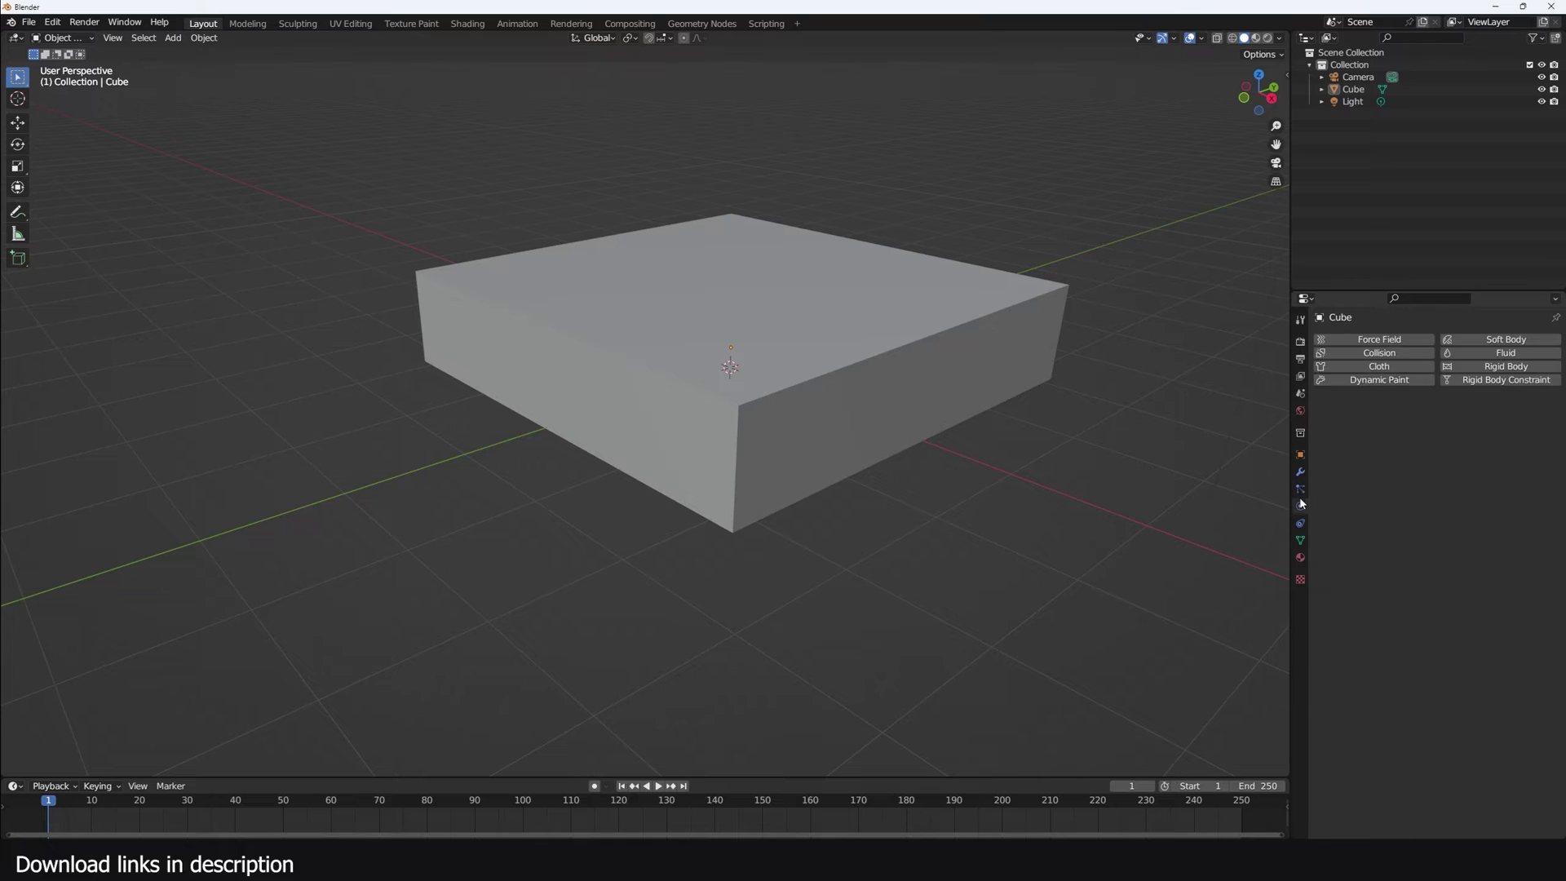
left_click(1511, 352)
left_click(1471, 418)
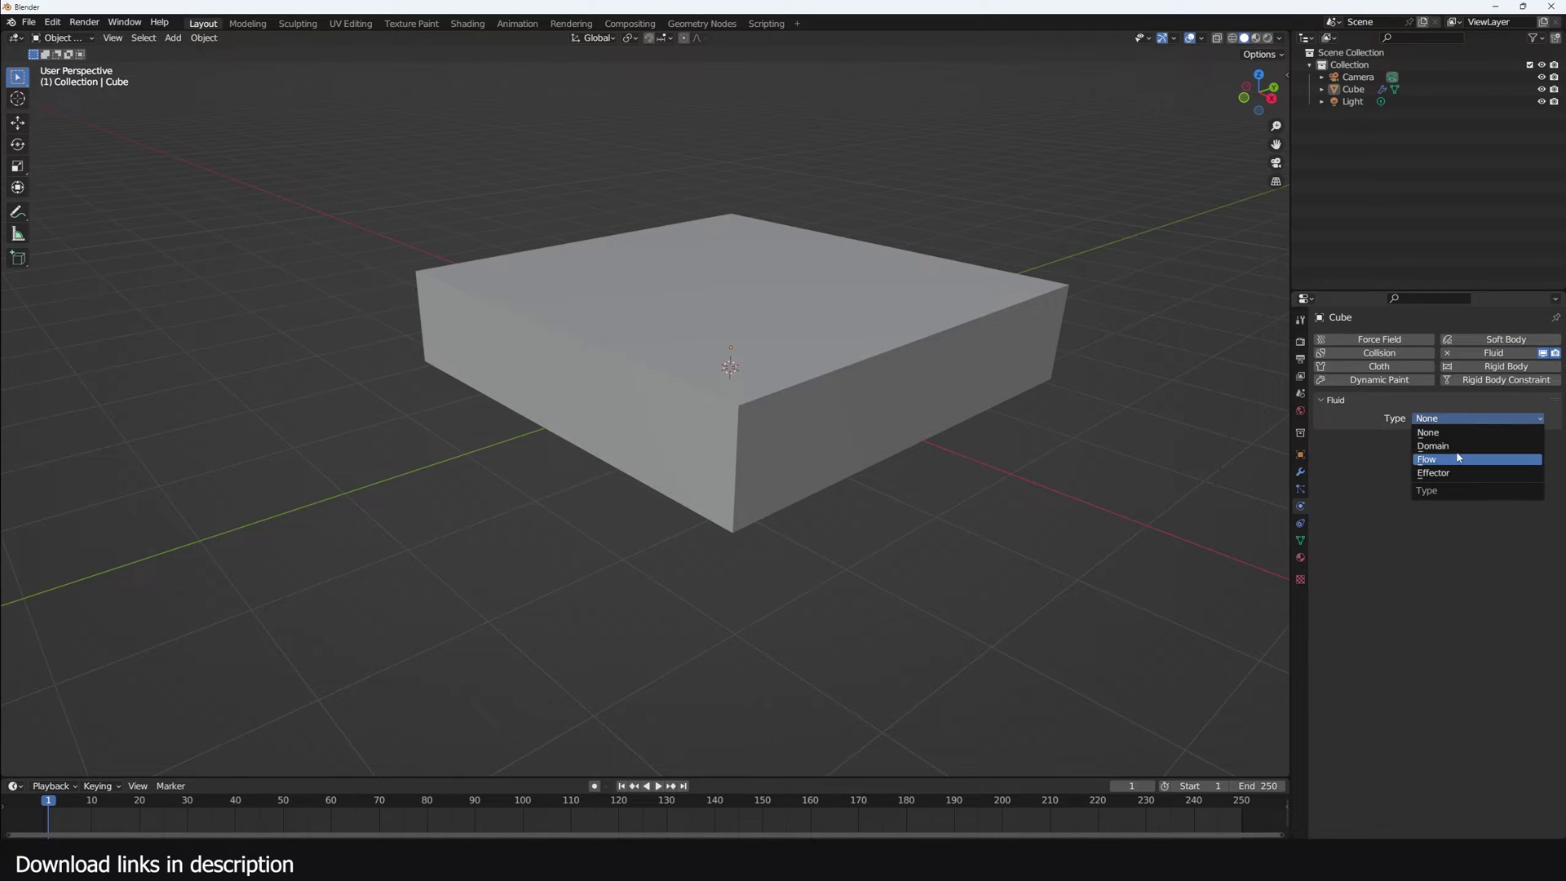
left_click(1450, 449)
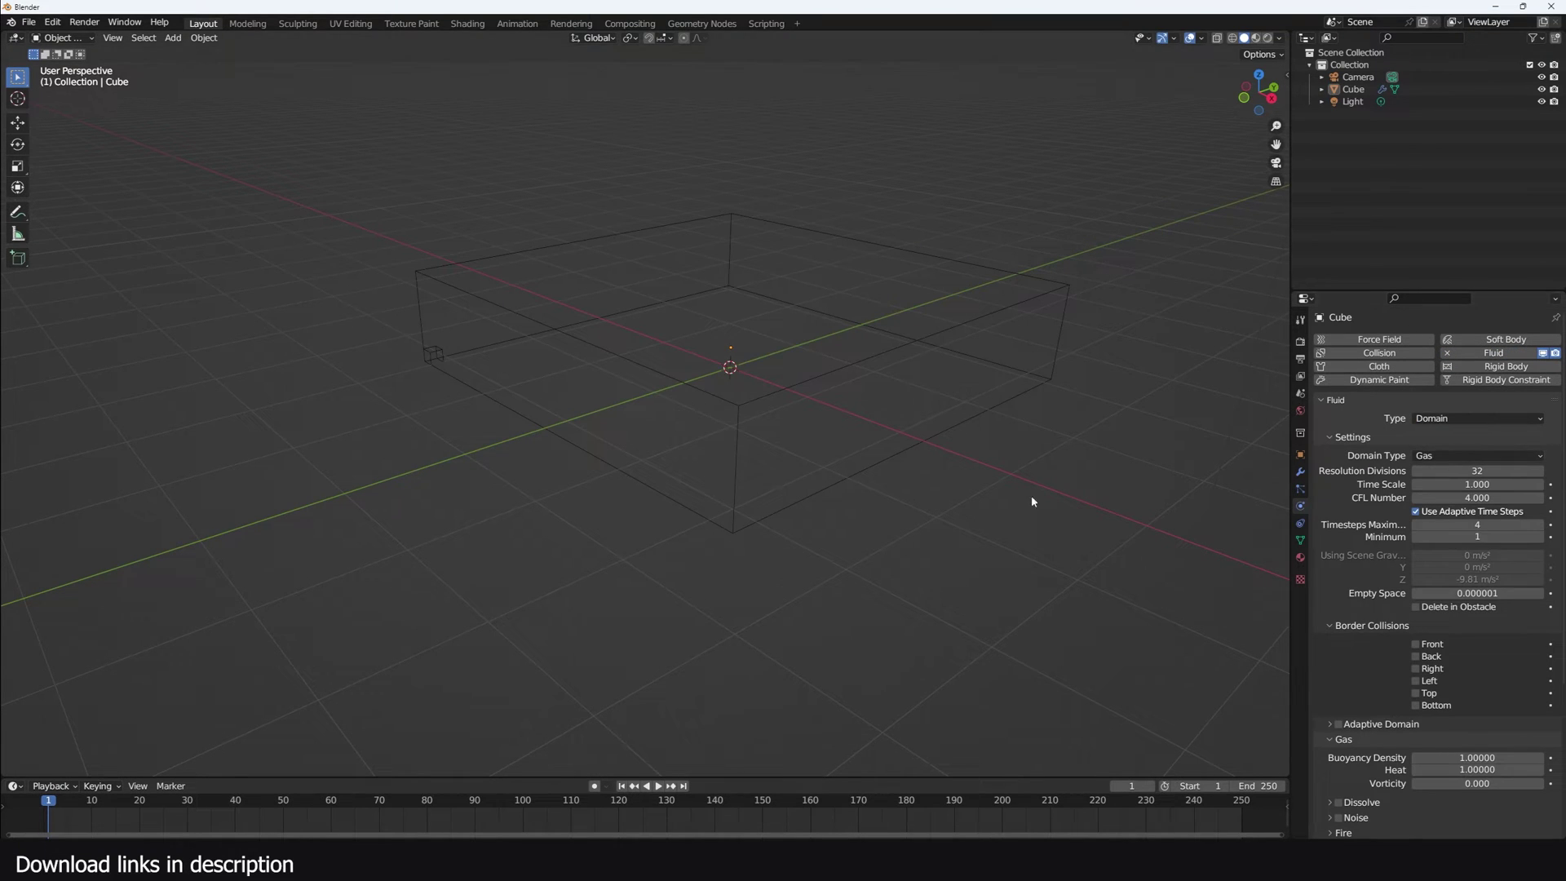
Step: Add a mesh circle at the centre of the domain and scale it down to about 0.24
middle_click_drag(1127, 474, 807, 237)
key("KP_7")
key("shift+a")
left_click(701, 335)
key("s")
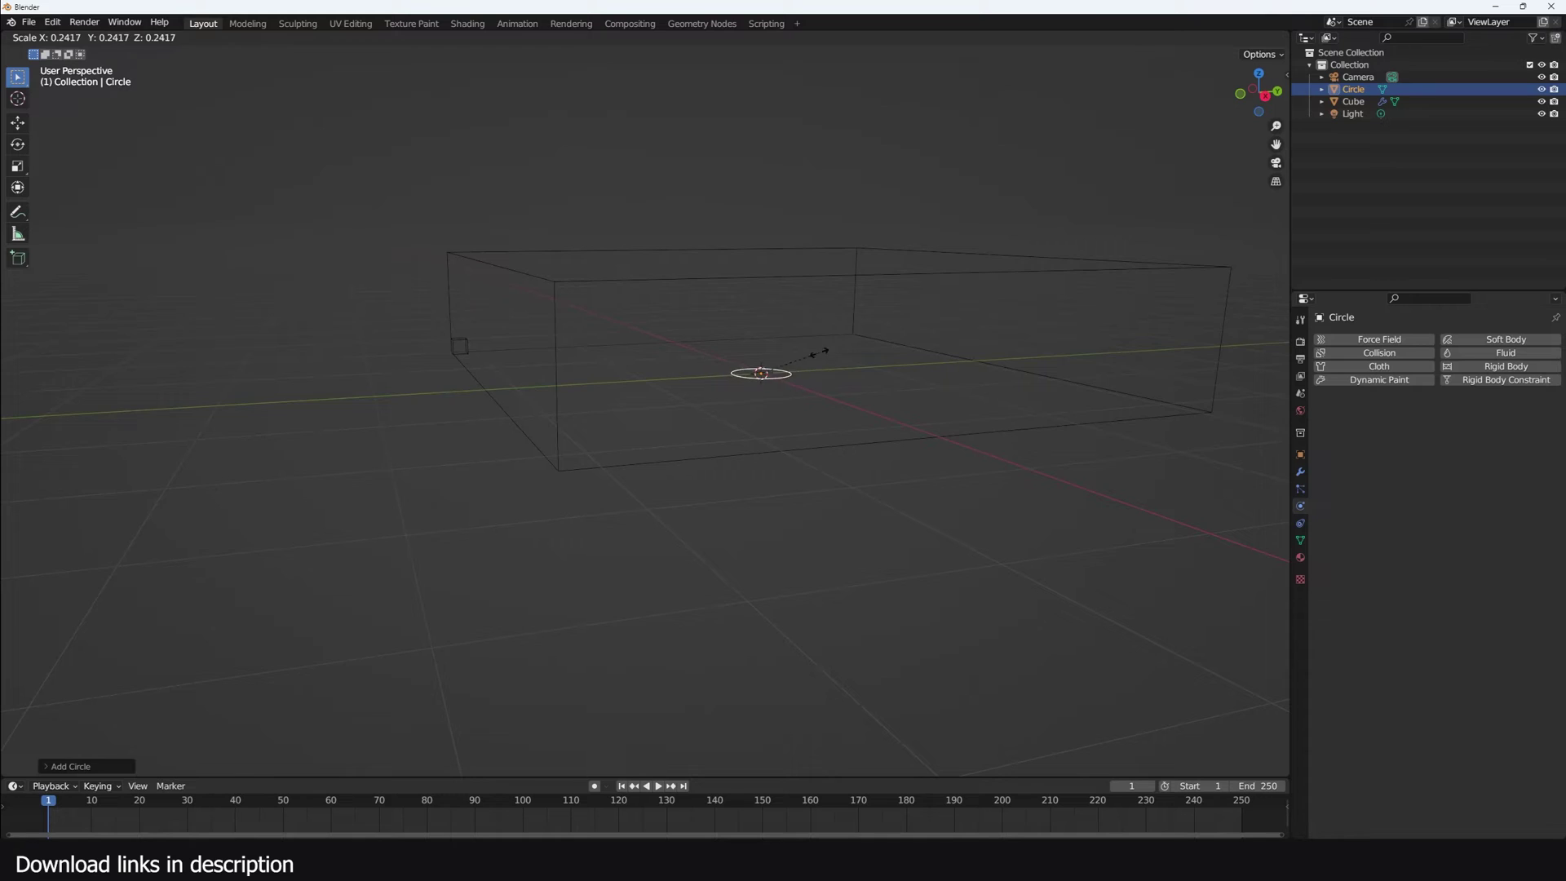
left_click(838, 358)
Step: Extrude the circle upward along Z into an open ring wall and shade it smooth
key("Tab")
key("e")
key("z")
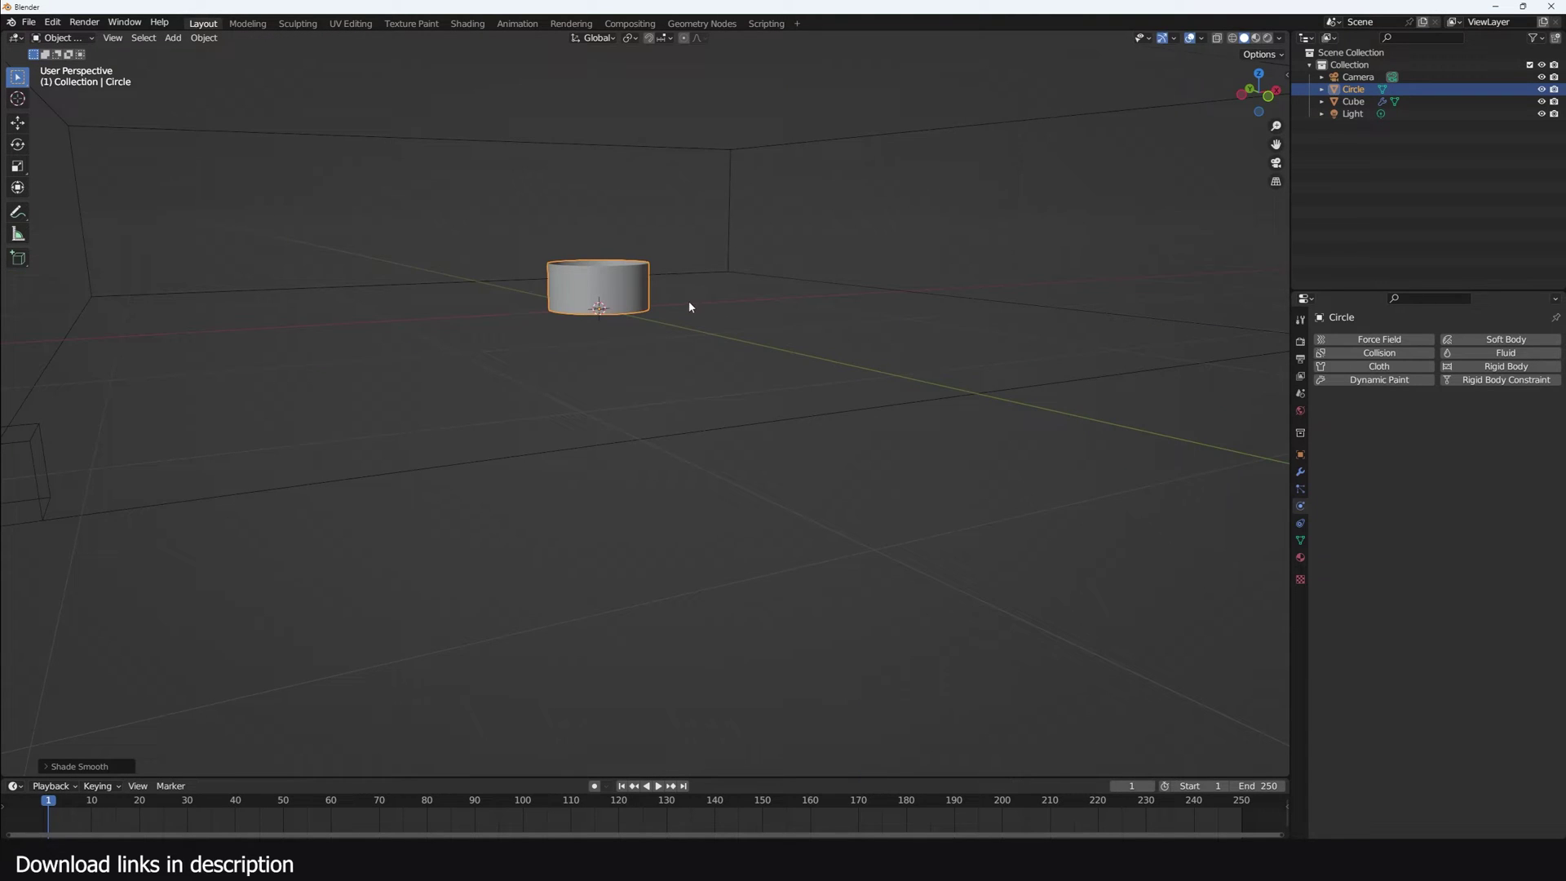
Step: Make the ring a Fluid Flow object emitting Smoke with Inflow behavior, and preview the simulation
middle_click_drag(766, 307, 707, 392)
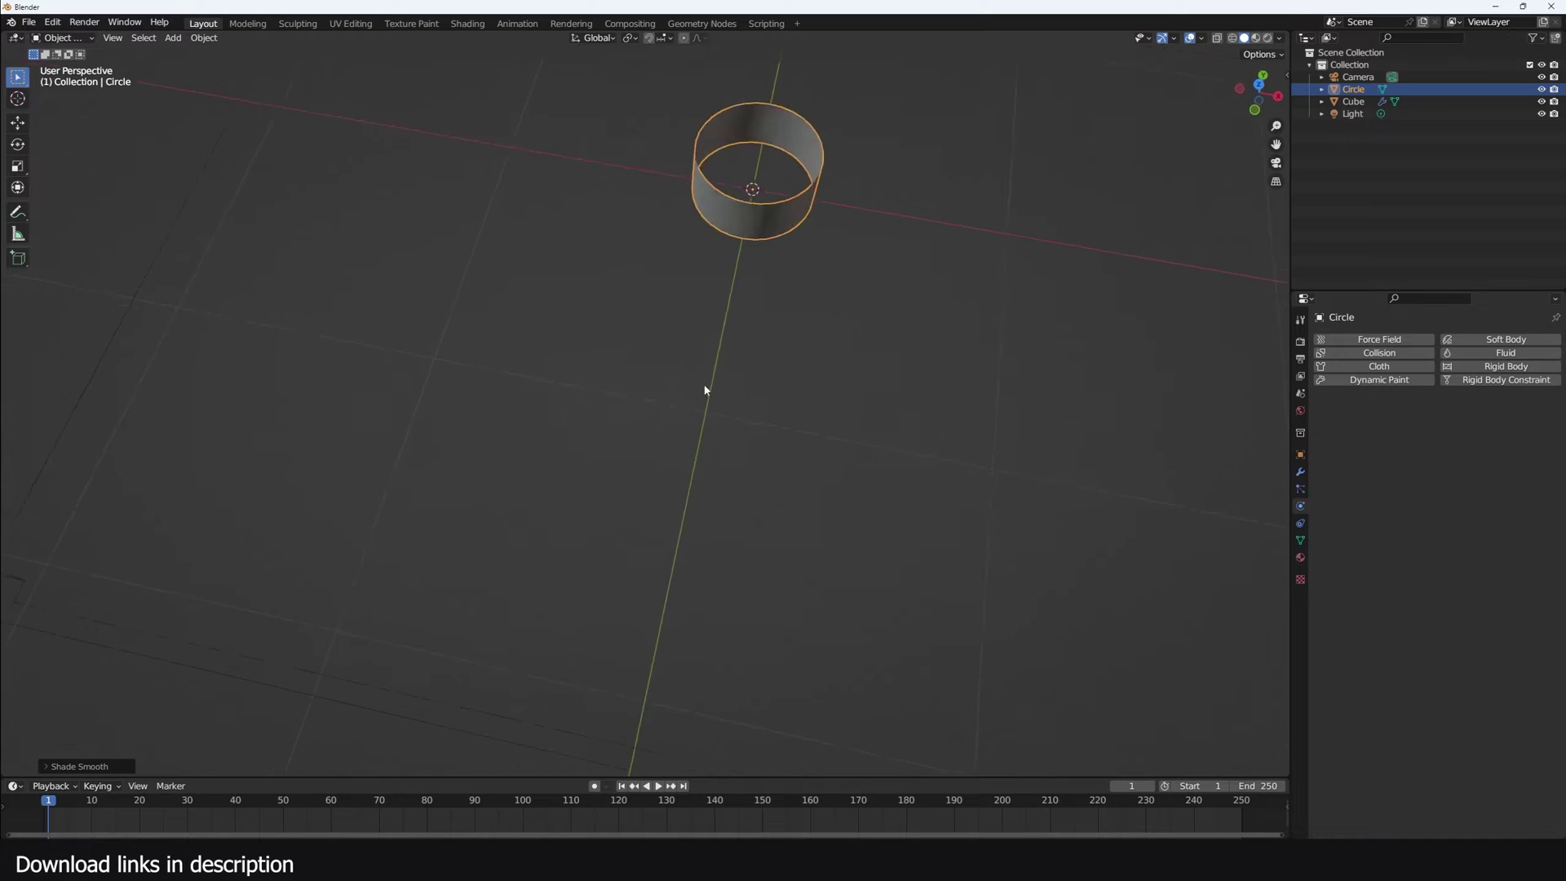
scroll(1001, 332, "down", 5)
left_click(1501, 353)
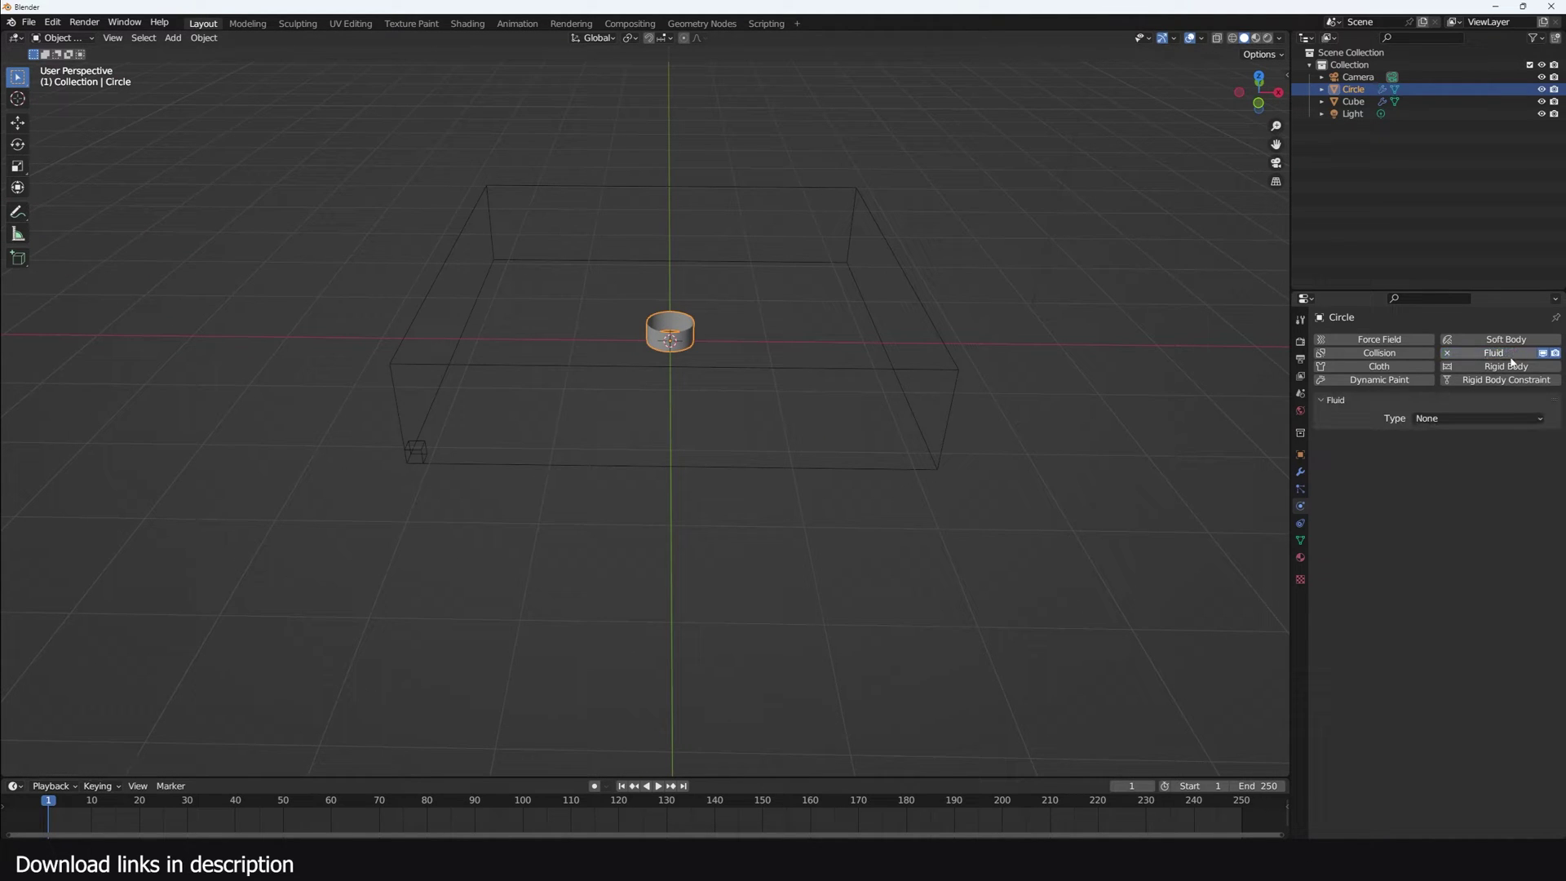
left_click(1443, 418)
left_click(1469, 459)
left_click(1476, 471)
left_click(1492, 484)
left_click(1460, 471)
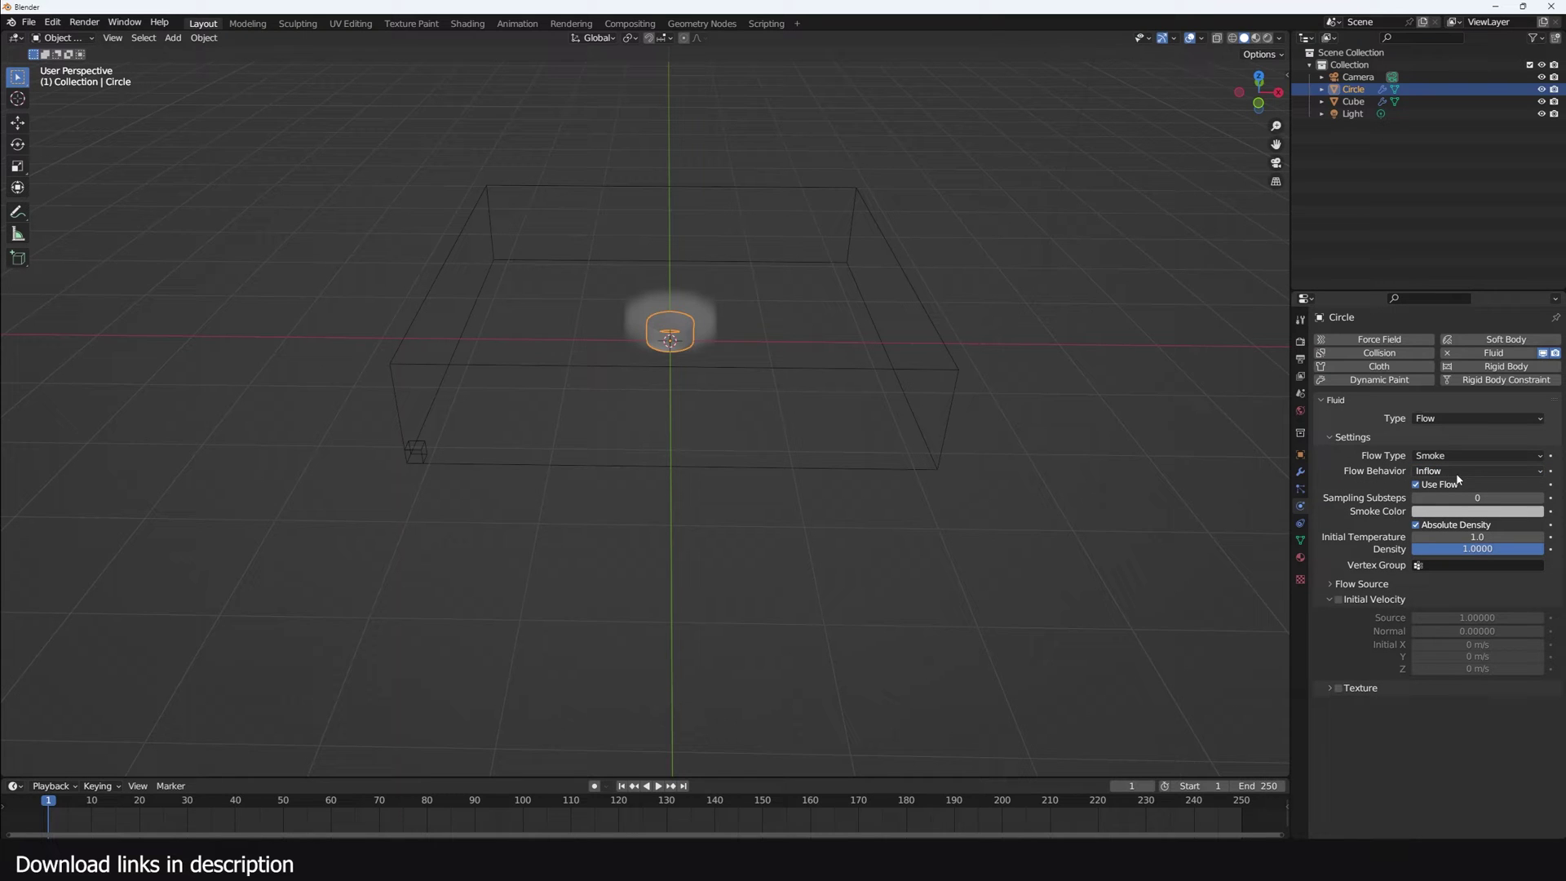
key("space")
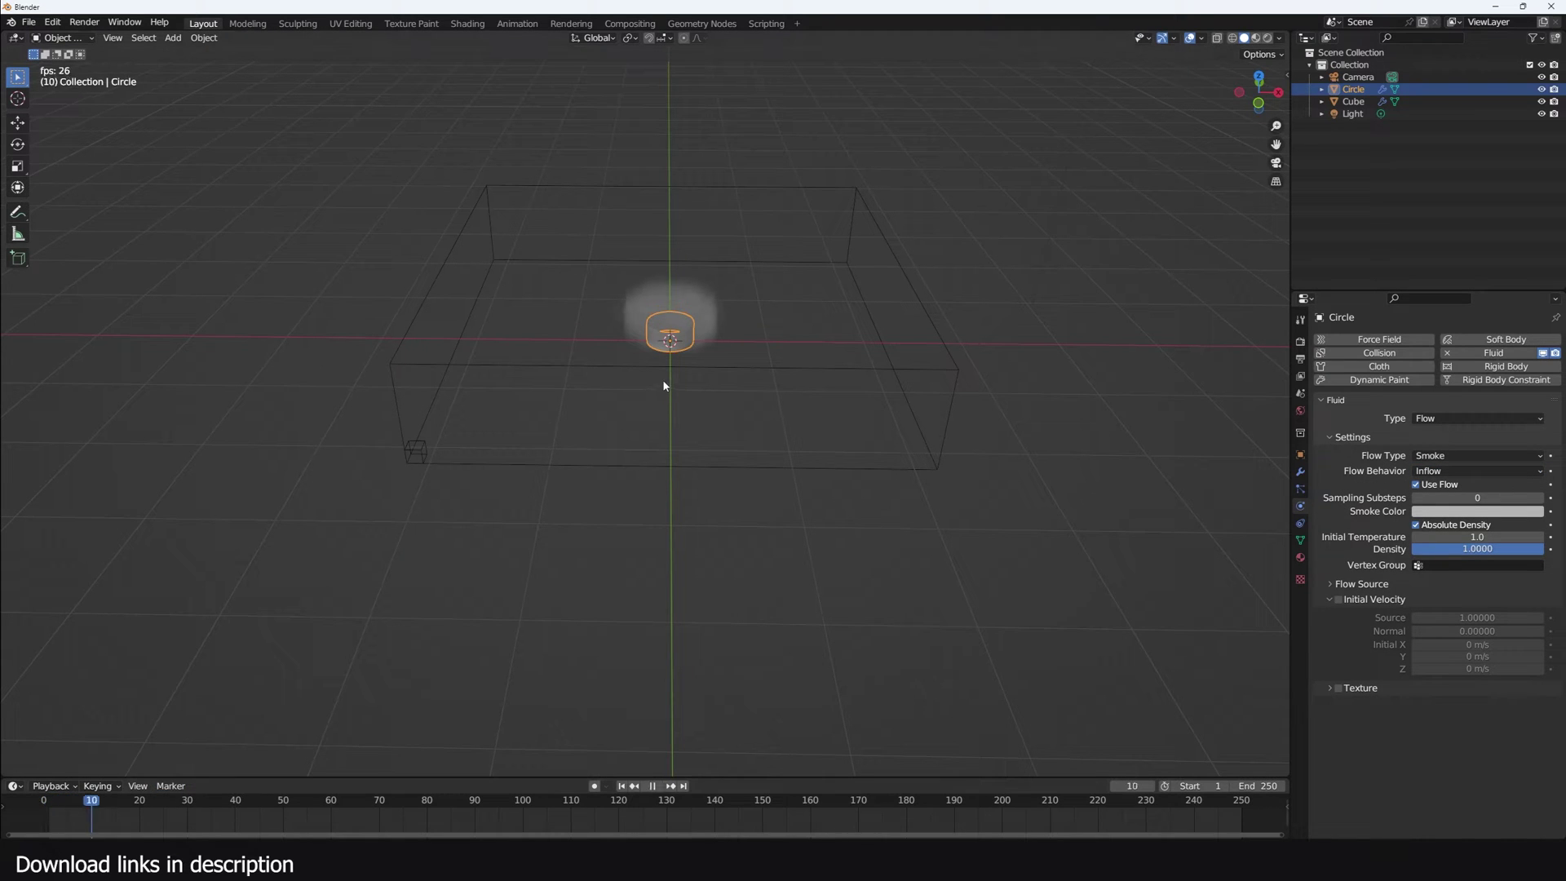
key("Escape")
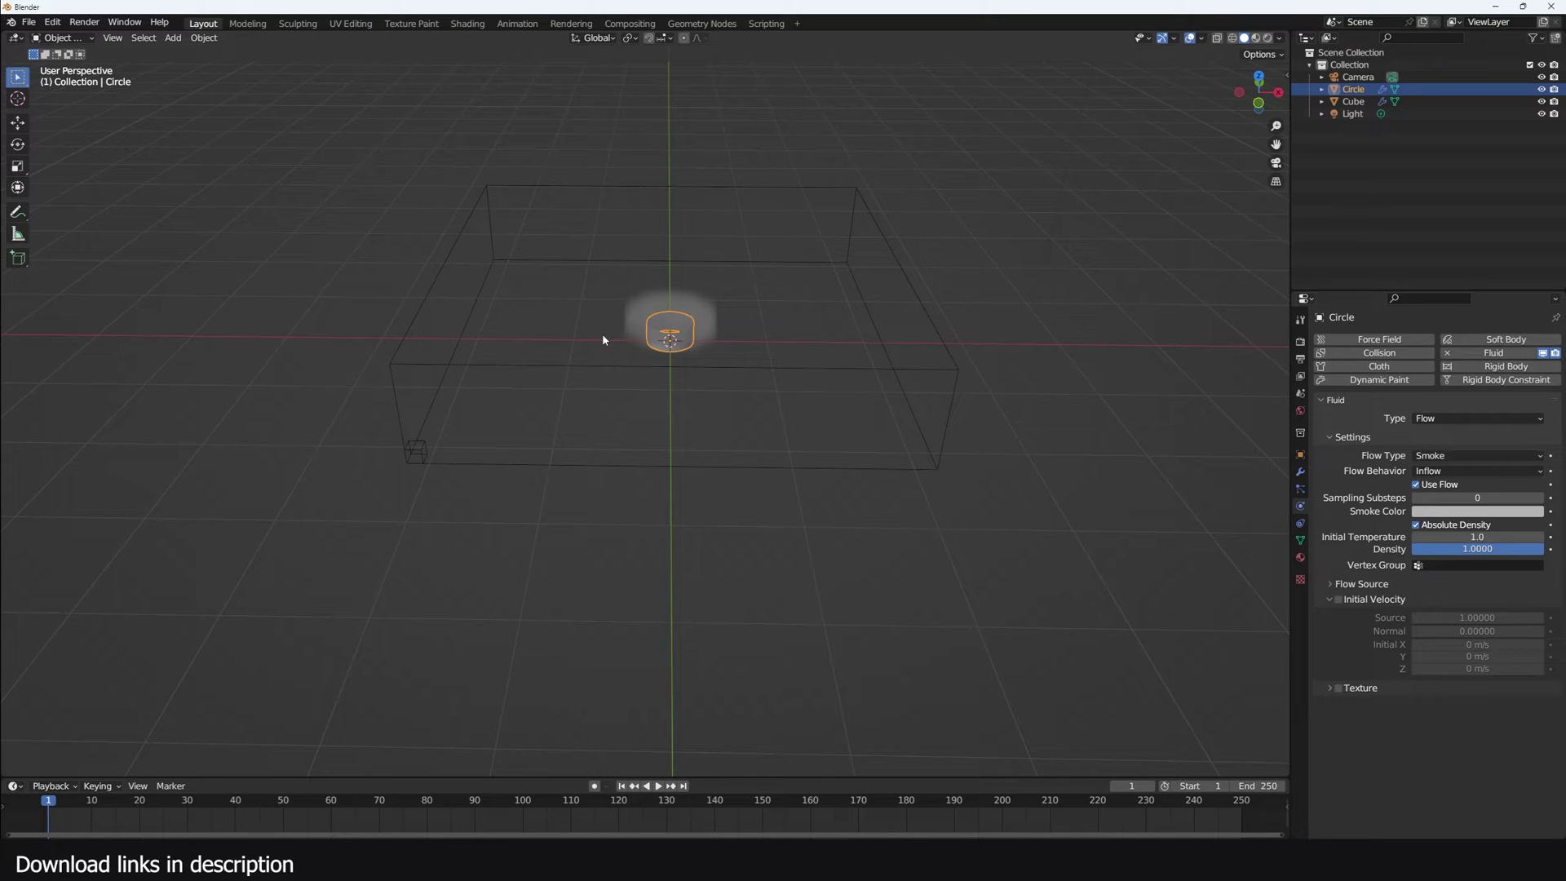
Step: Enable Initial Velocity on the ring's flow with a Normal value of 10, and preview the smoke
left_click(1338, 600)
double_click(1444, 631)
type("10")
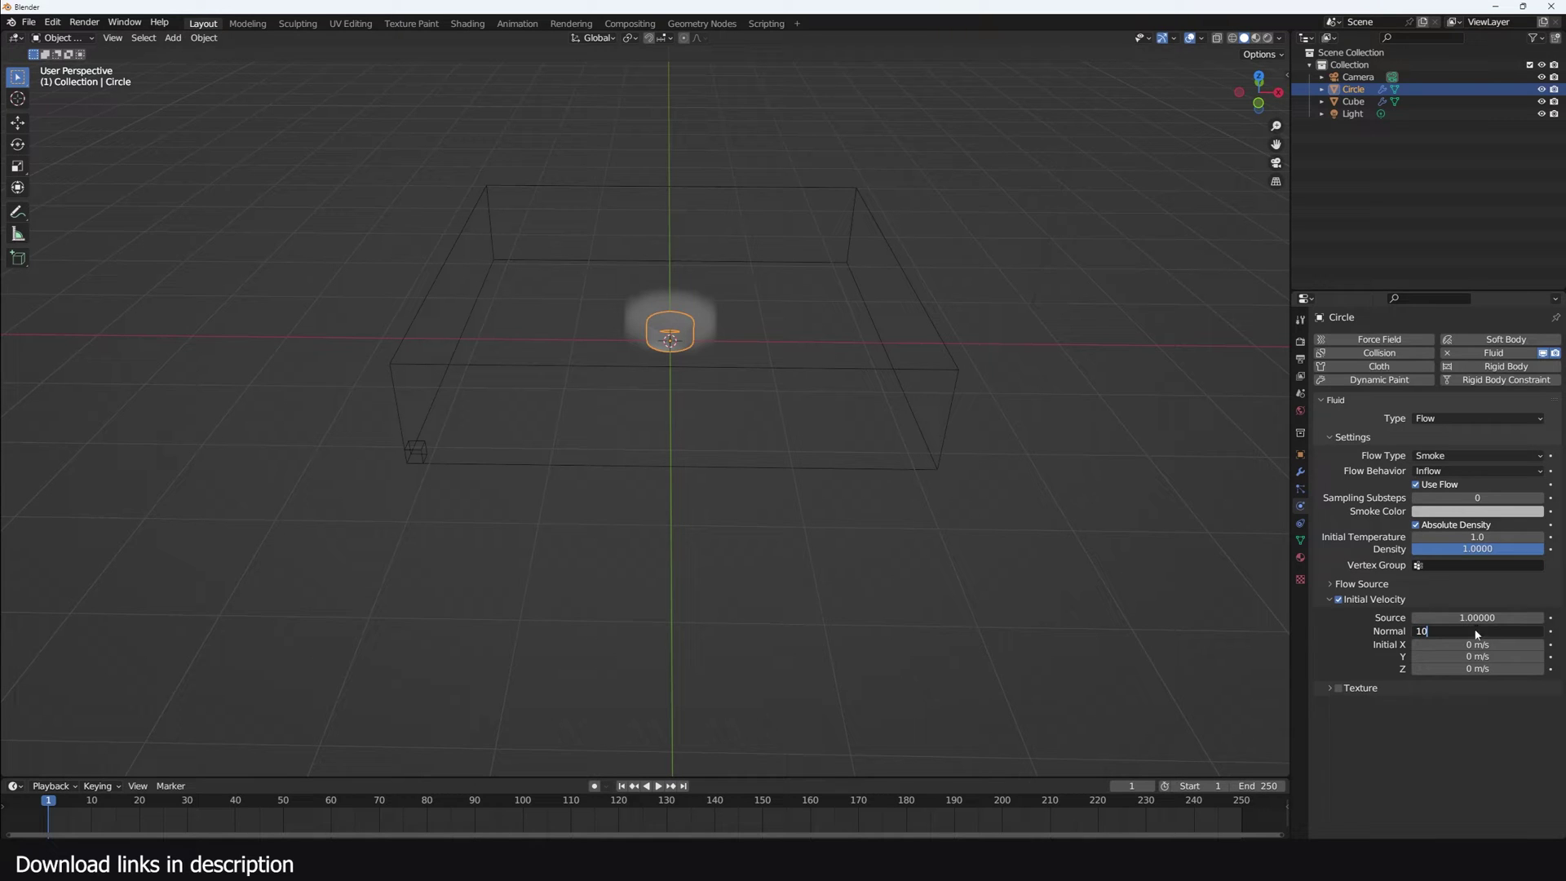
key("Return")
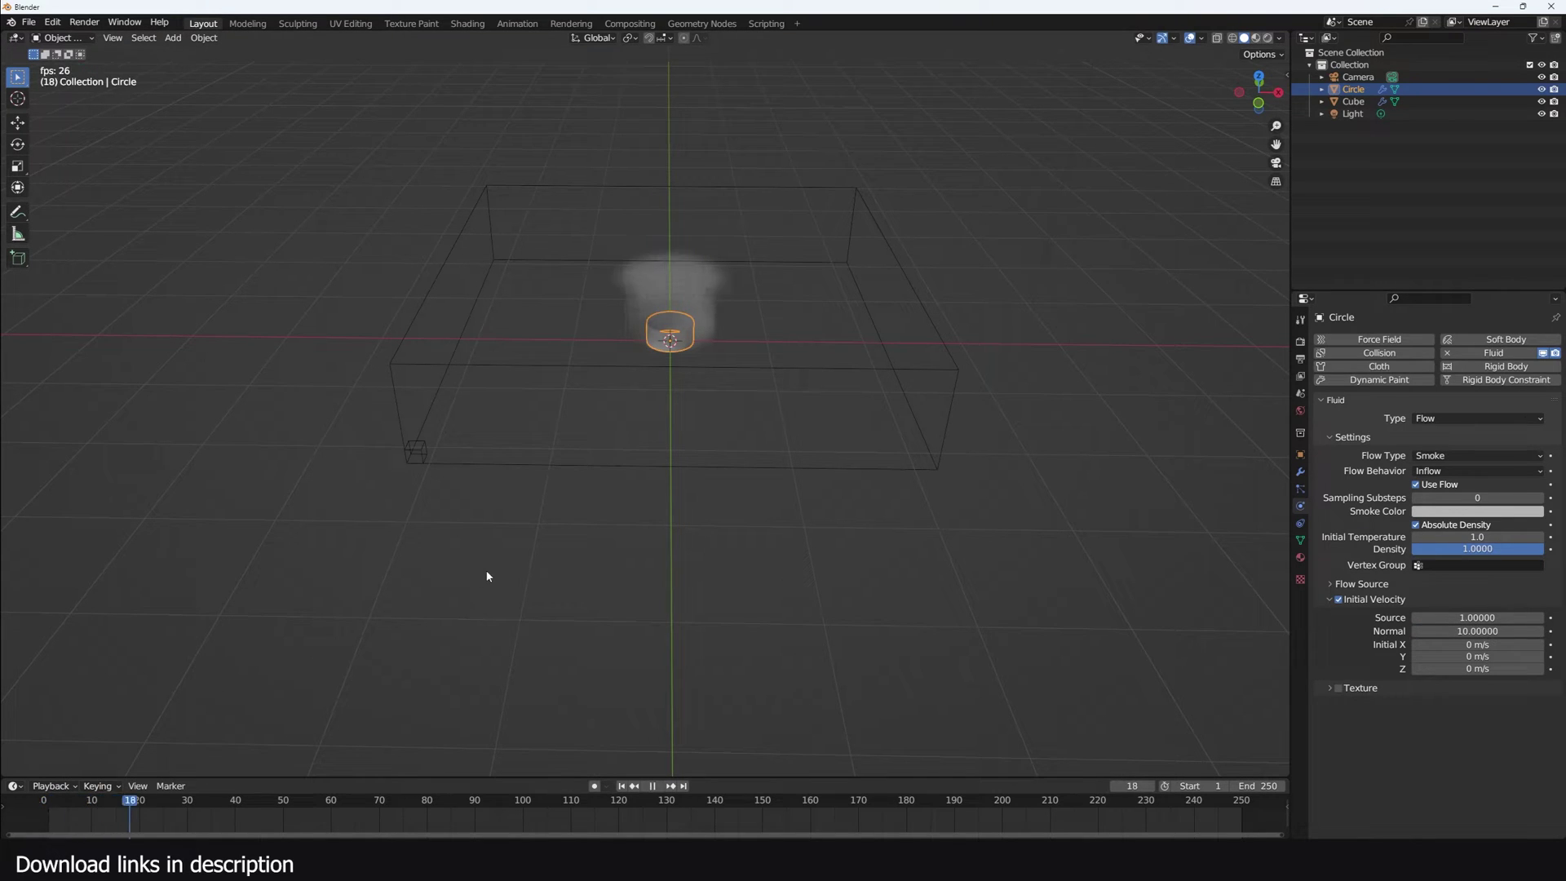
key("Escape")
Step: Set the smoke domain's Resolution Divisions to 64 and play the simulation
left_click(807, 453)
left_click(814, 468)
left_click(1515, 473)
type("64")
key("Return")
key("space")
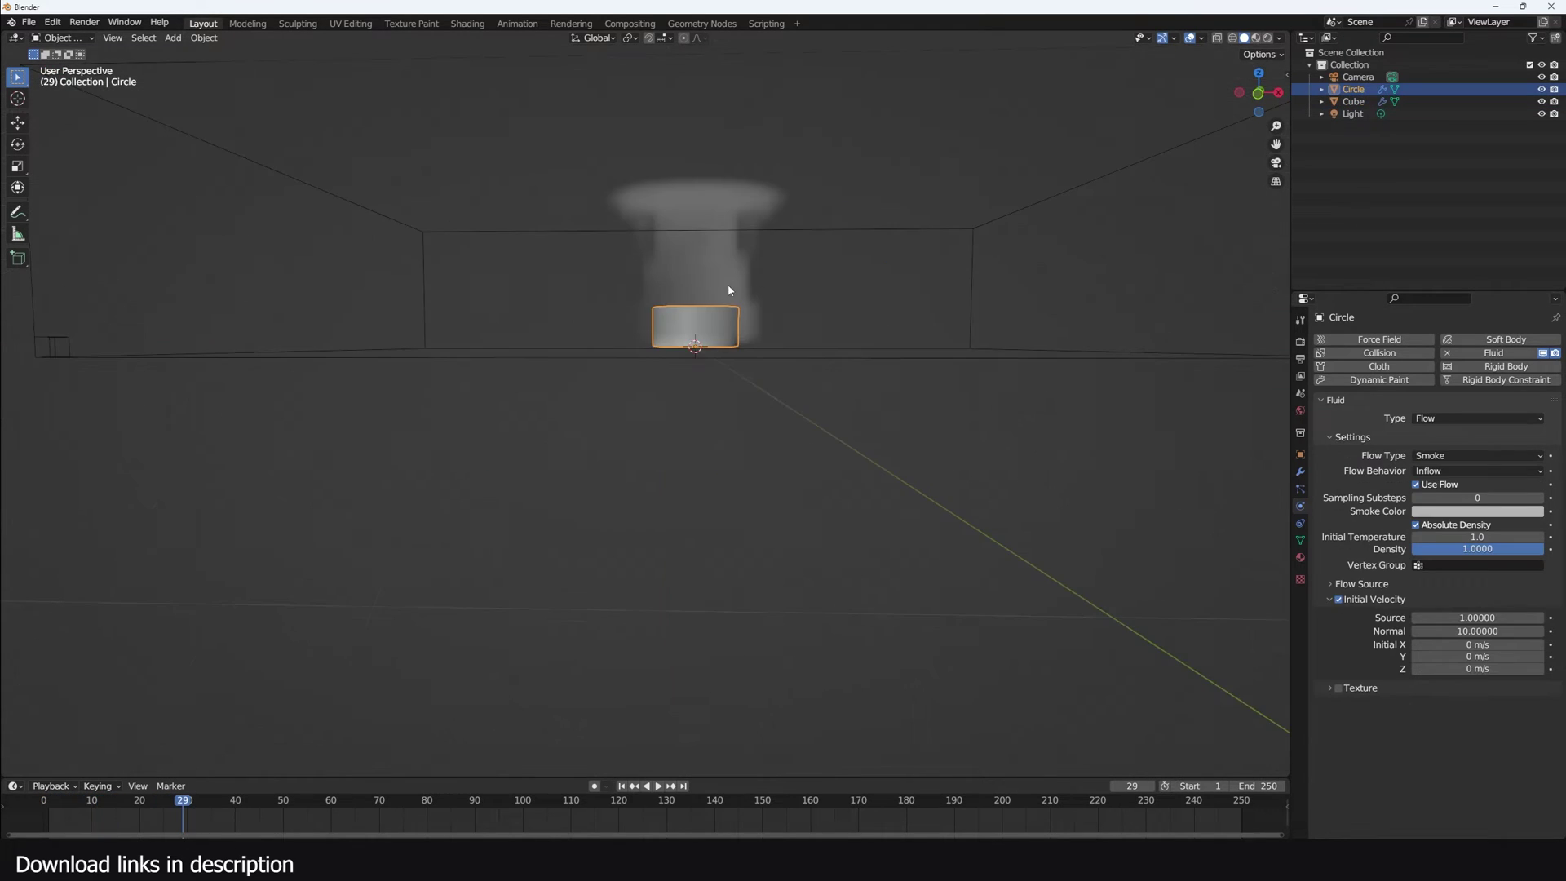
Step: Show the Face Orientation overlay and inspect which way the ring's faces point
mouse_move(728, 289)
middle_mouse_down()
mouse_move(657, 304)
mouse_move(657, 325)
mouse_move(717, 314)
middle_mouse_up()
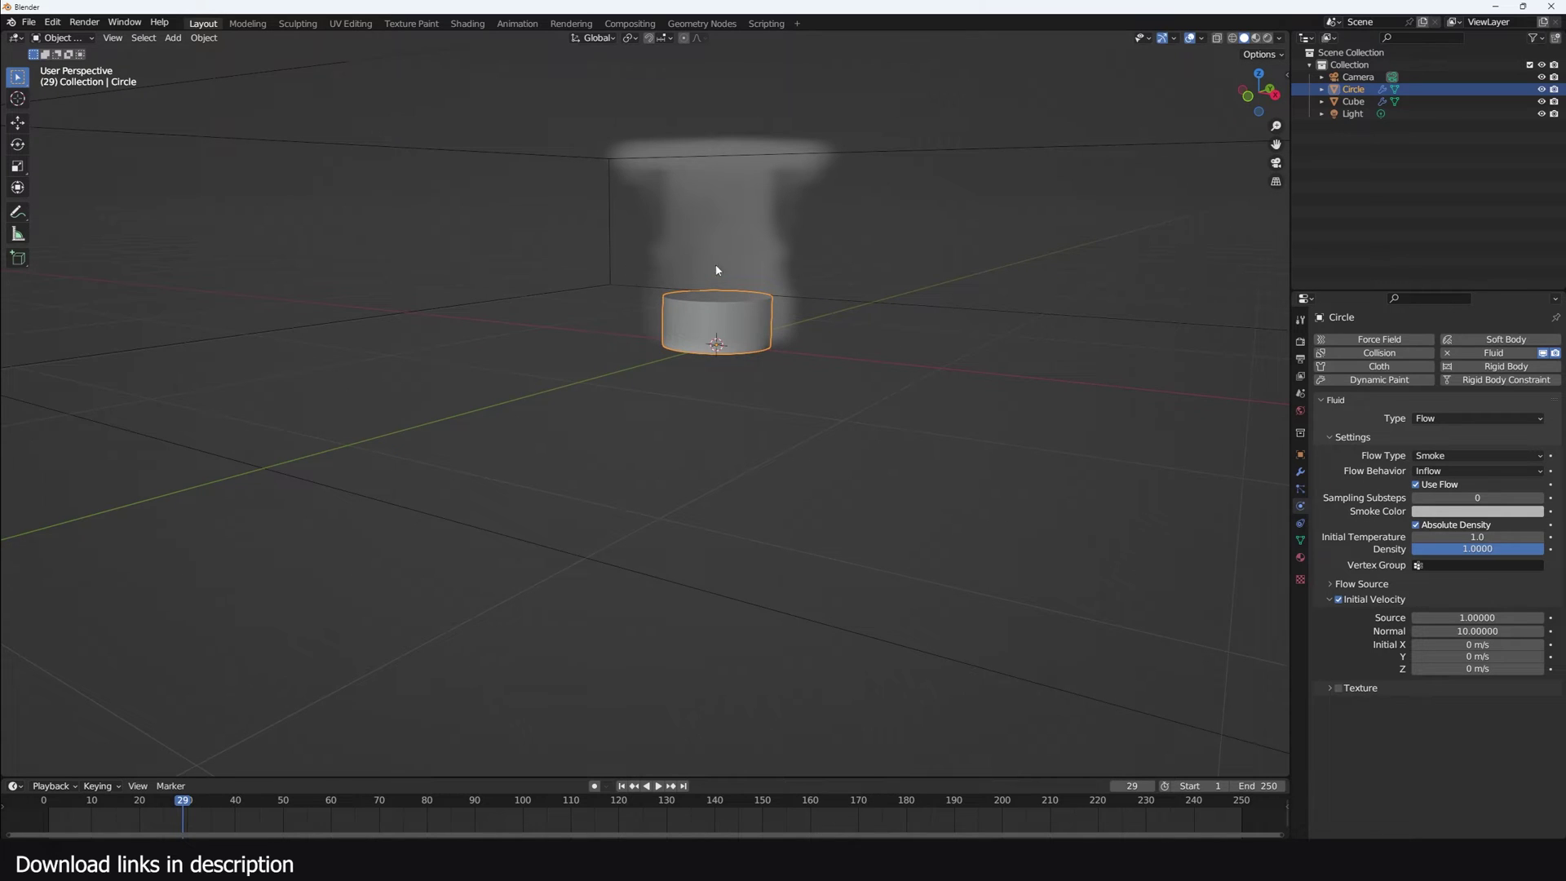
left_click(1204, 38)
left_click(1139, 274)
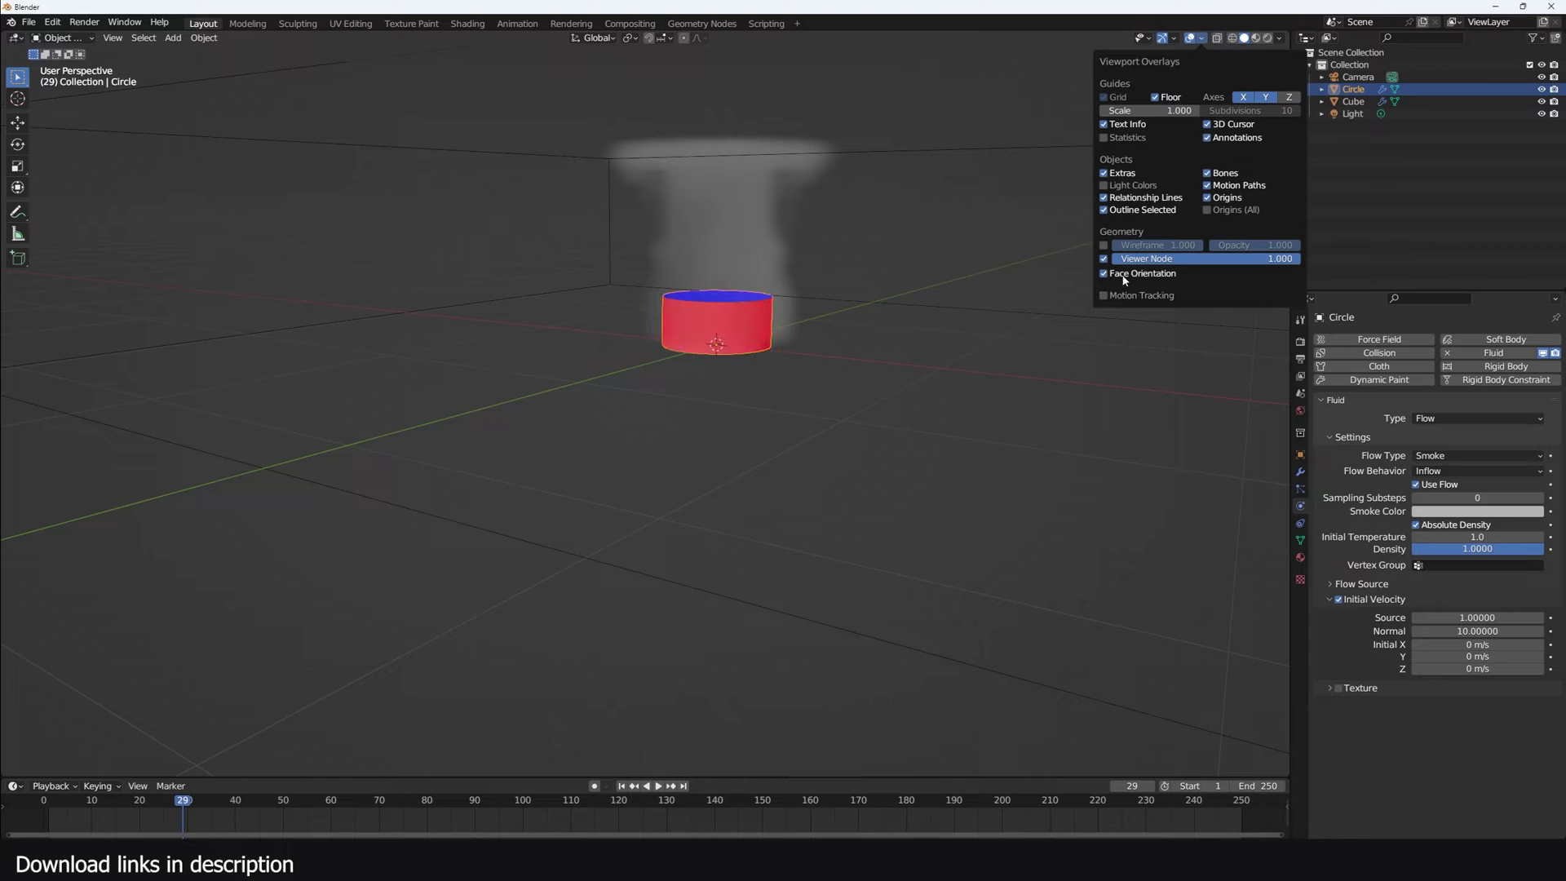
scroll(718, 320, "up", 2)
middle_click_drag(718, 320, 598, 393)
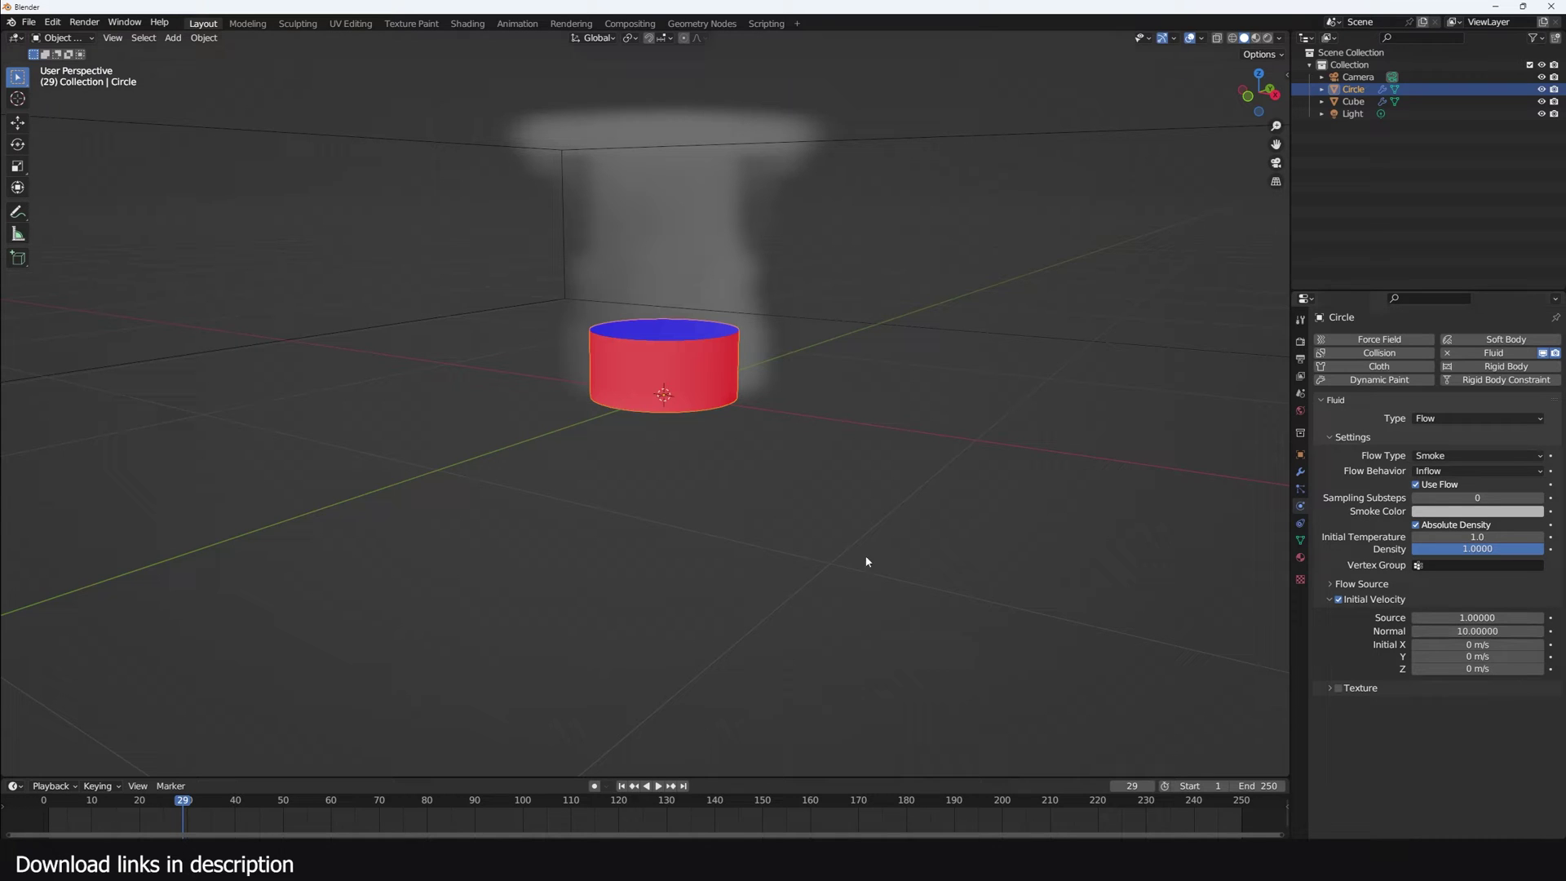
Step: Recalculate the ring's normals to face outward and turn off the Face Orientation overlay
key("Tab")
key("shift+n")
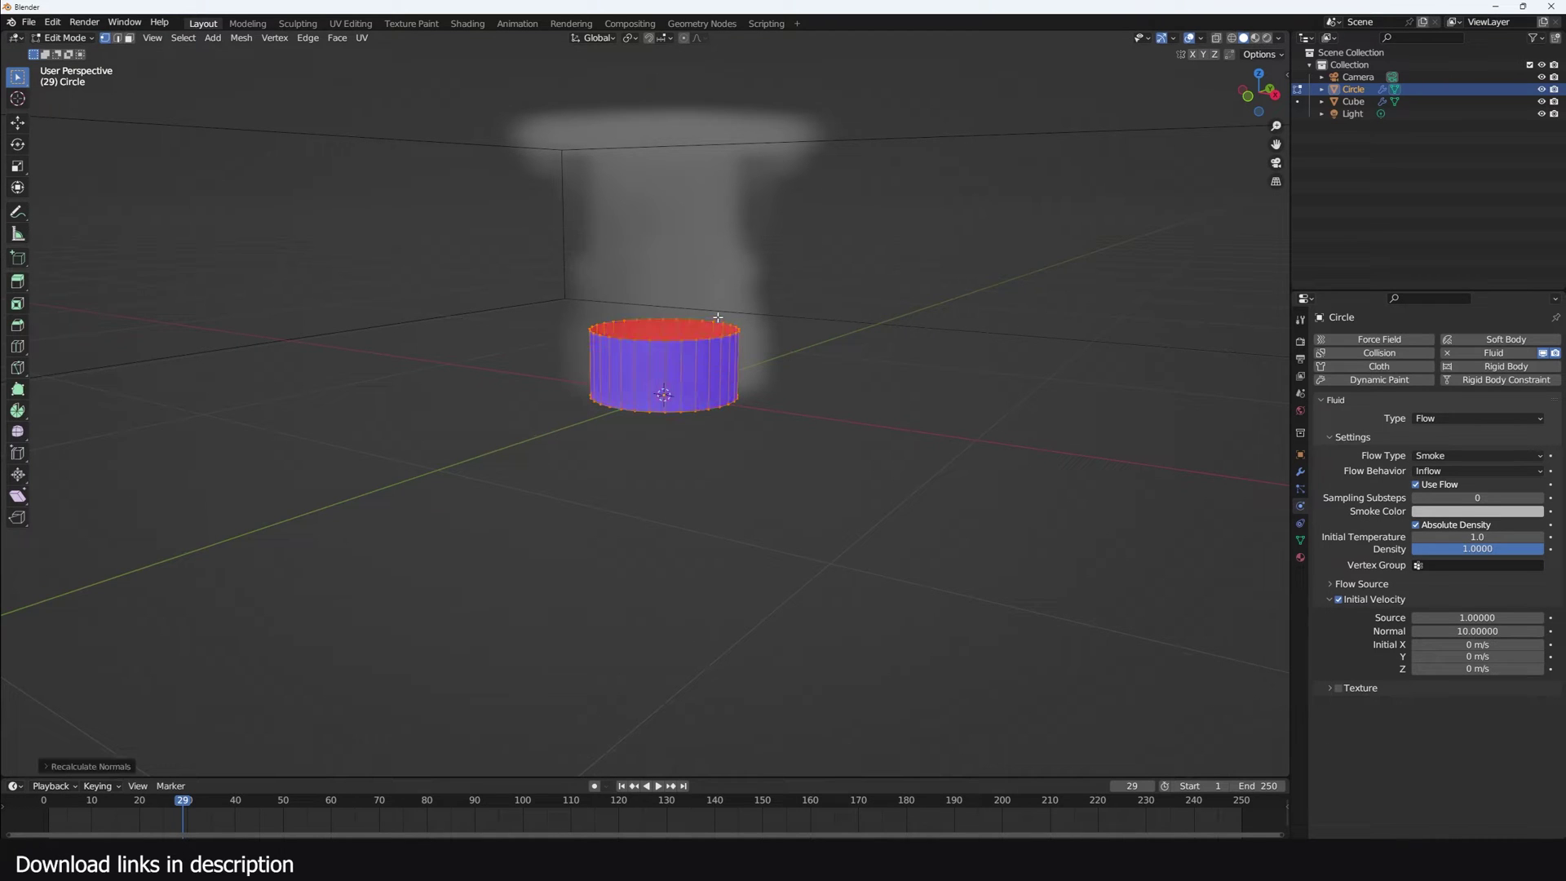
key("Tab")
left_click(1203, 39)
left_click(1142, 273)
Step: Return to frame 0 and replay the simulation to check how the smoke spreads from the ring
scroll(854, 256, "down", 3)
middle_click_drag(854, 256, 620, 490)
left_click(34, 823)
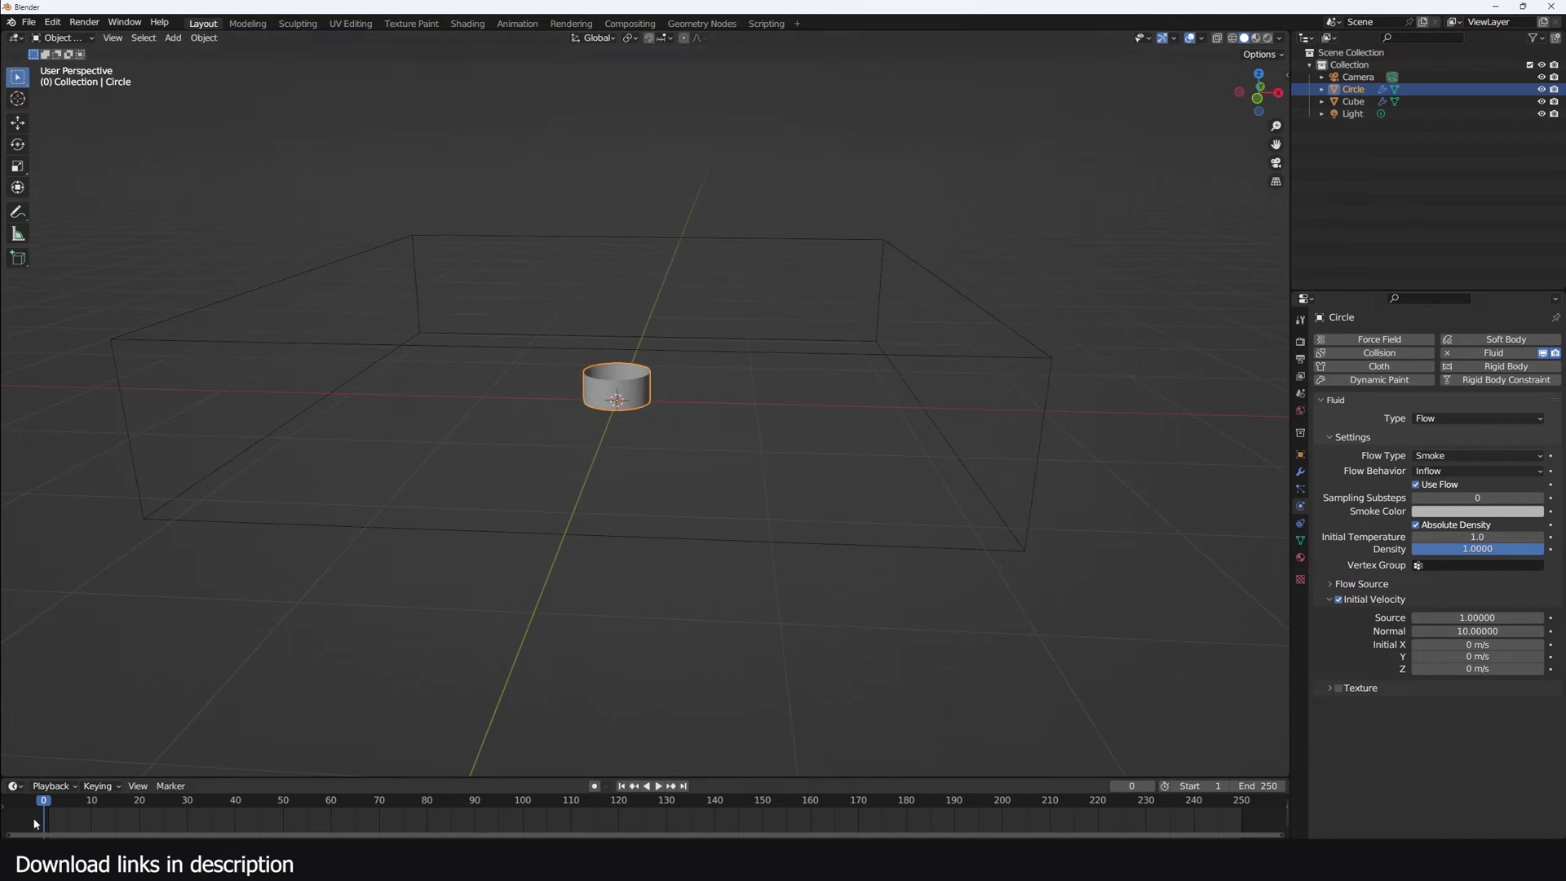
key("space")
key("Escape")
key("space")
key("Escape")
Step: Set the ring flow's Initial Temperature to 0 and preview the smoke
left_click(1477, 537)
key("BackSpace")
type(".00")
key("Return")
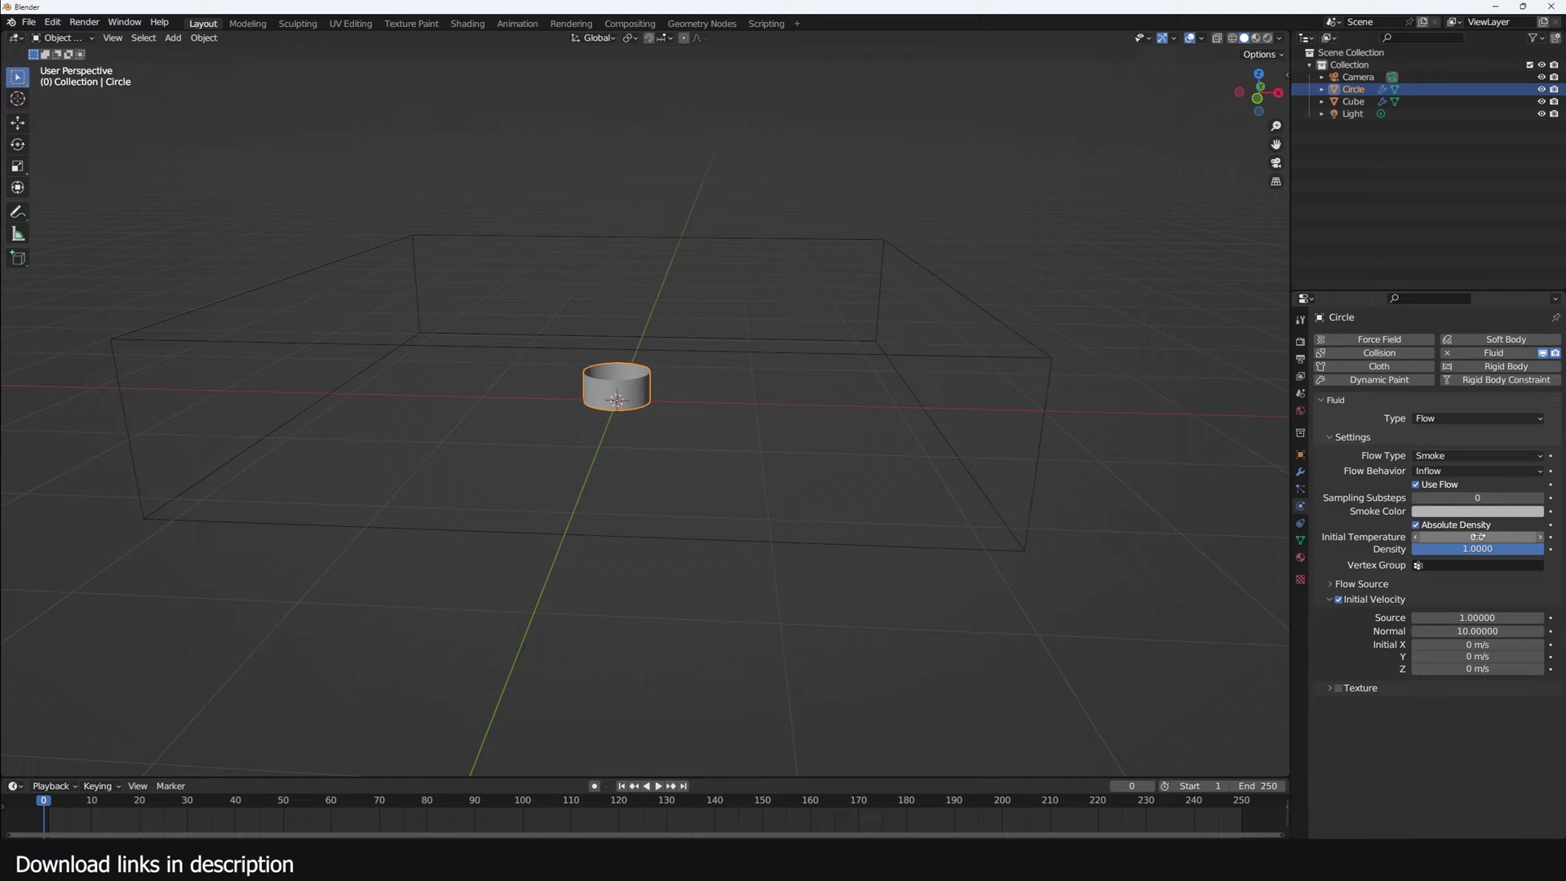
key("space")
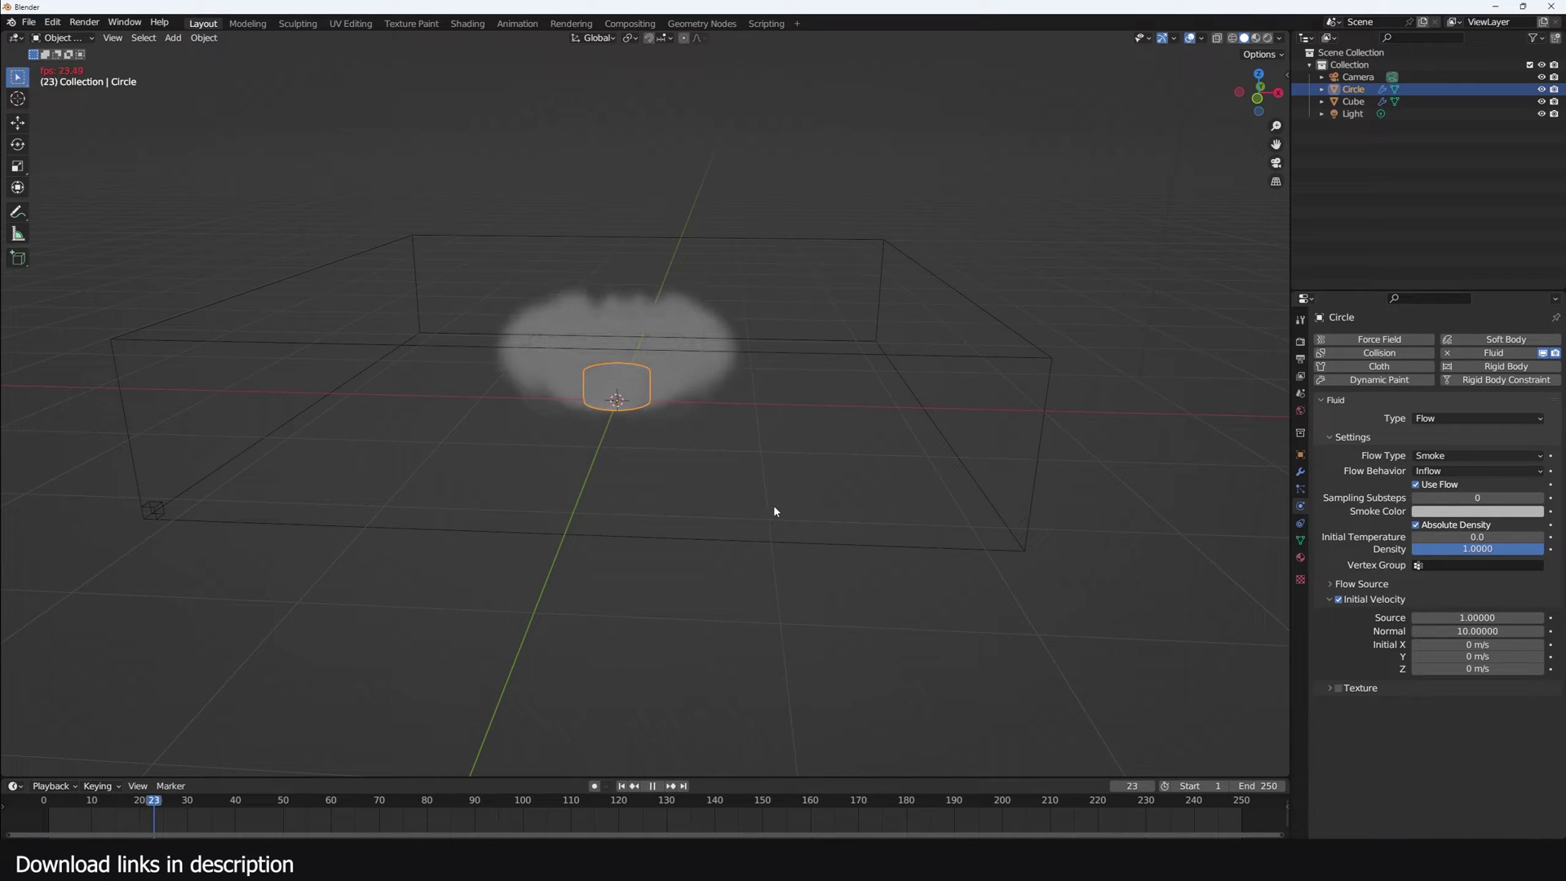
key("Escape")
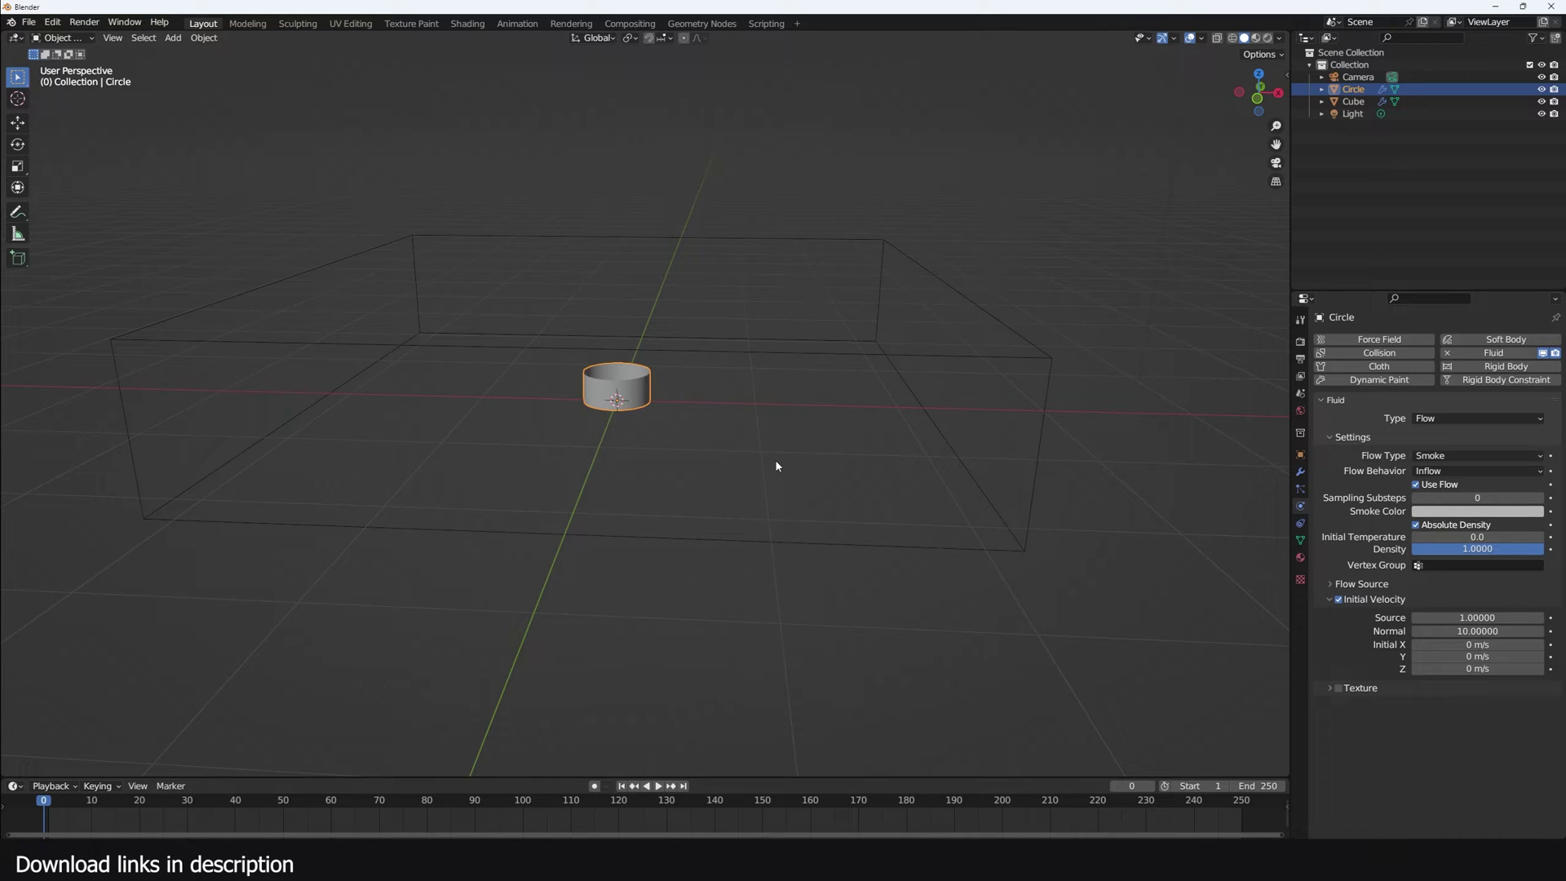
Step: Set the smoke domain's gas Buoyancy Density to 0.0001
left_click(940, 361)
left_click(944, 356)
scroll(1433, 533, "down", 5)
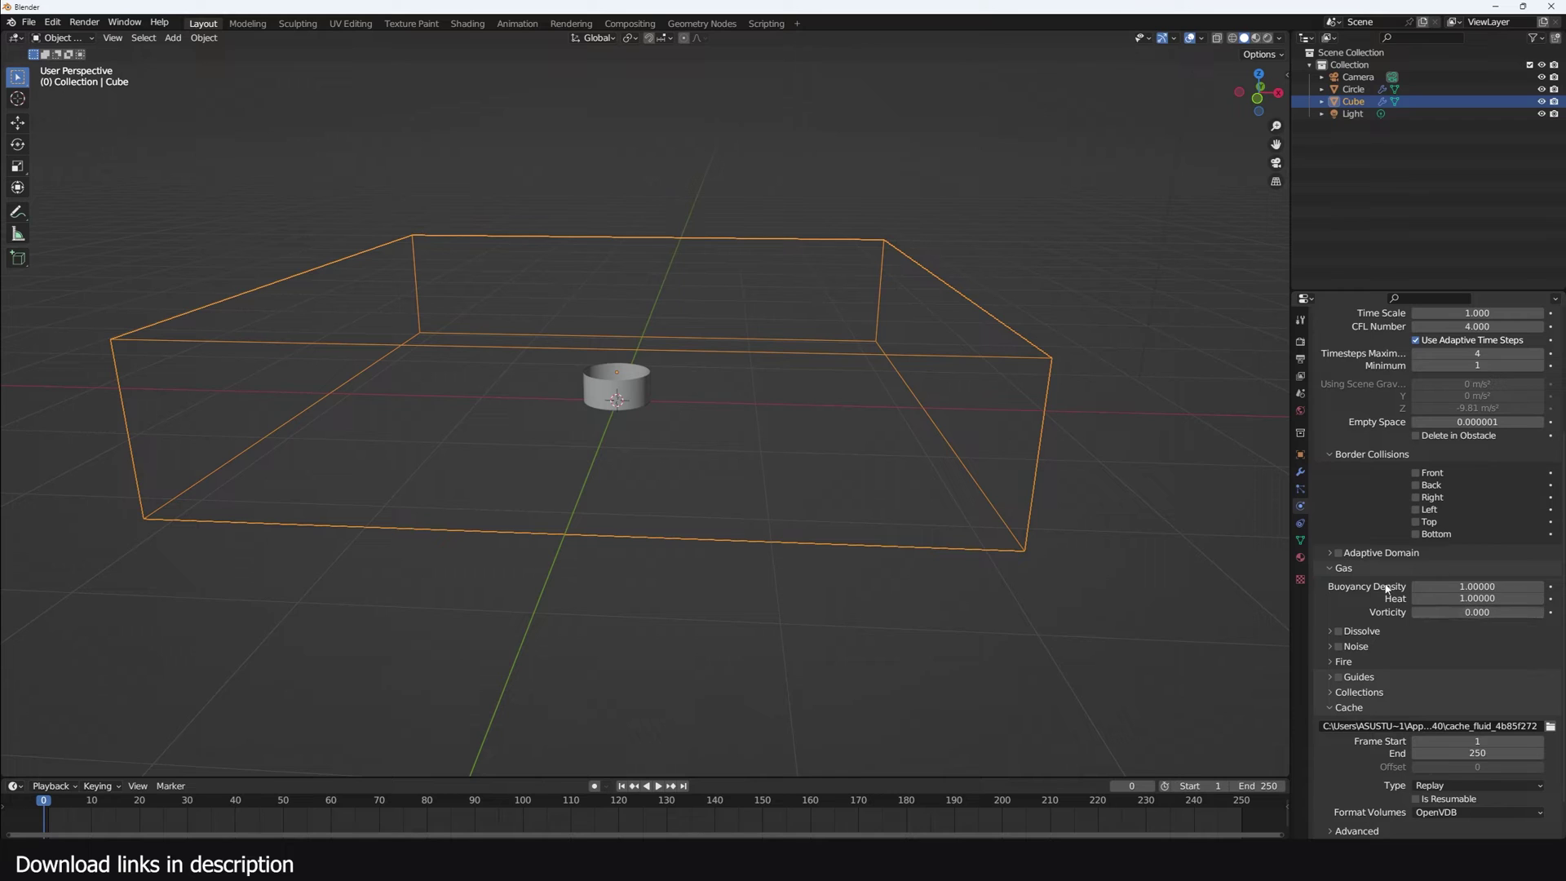
left_click(1458, 586)
type(".0")
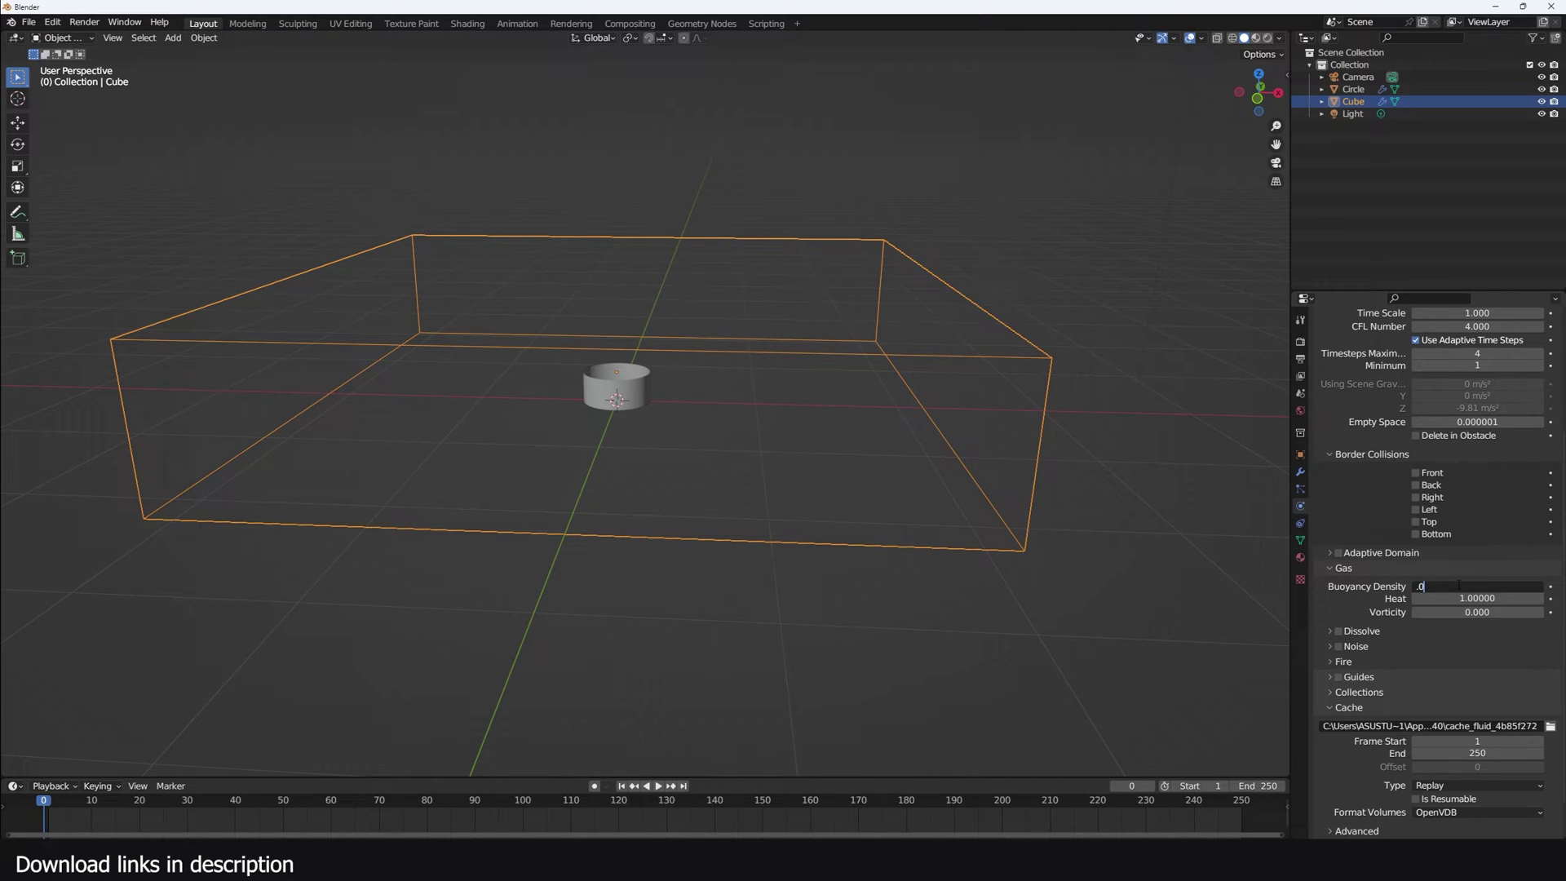
type("001")
key("Return")
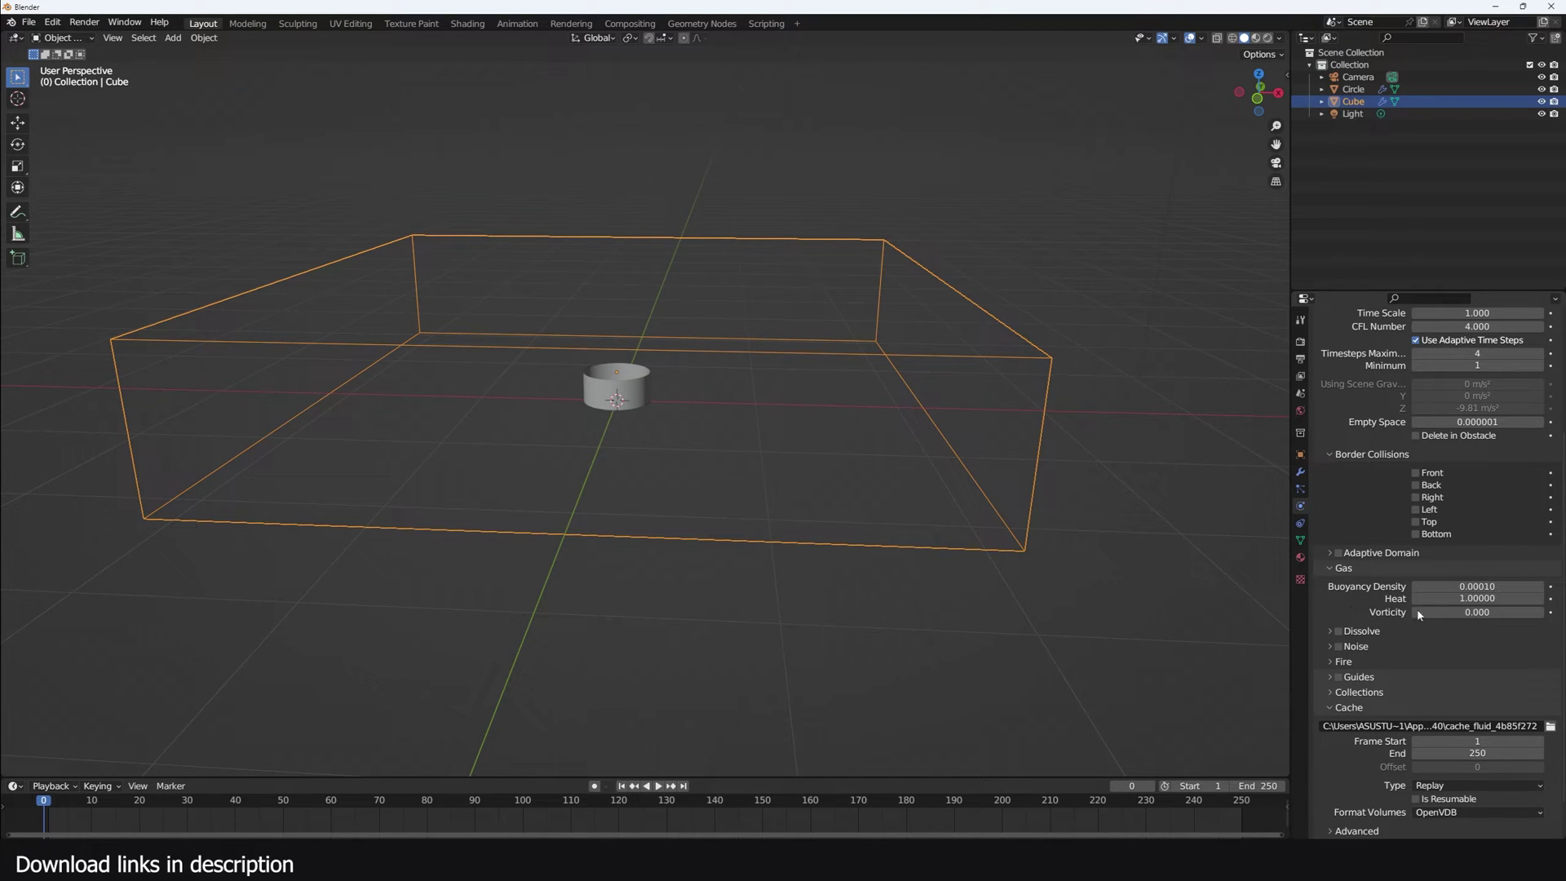
Step: Set the smoke domain's gas Heat to 0.0001
left_click(1488, 597)
type(".00000")
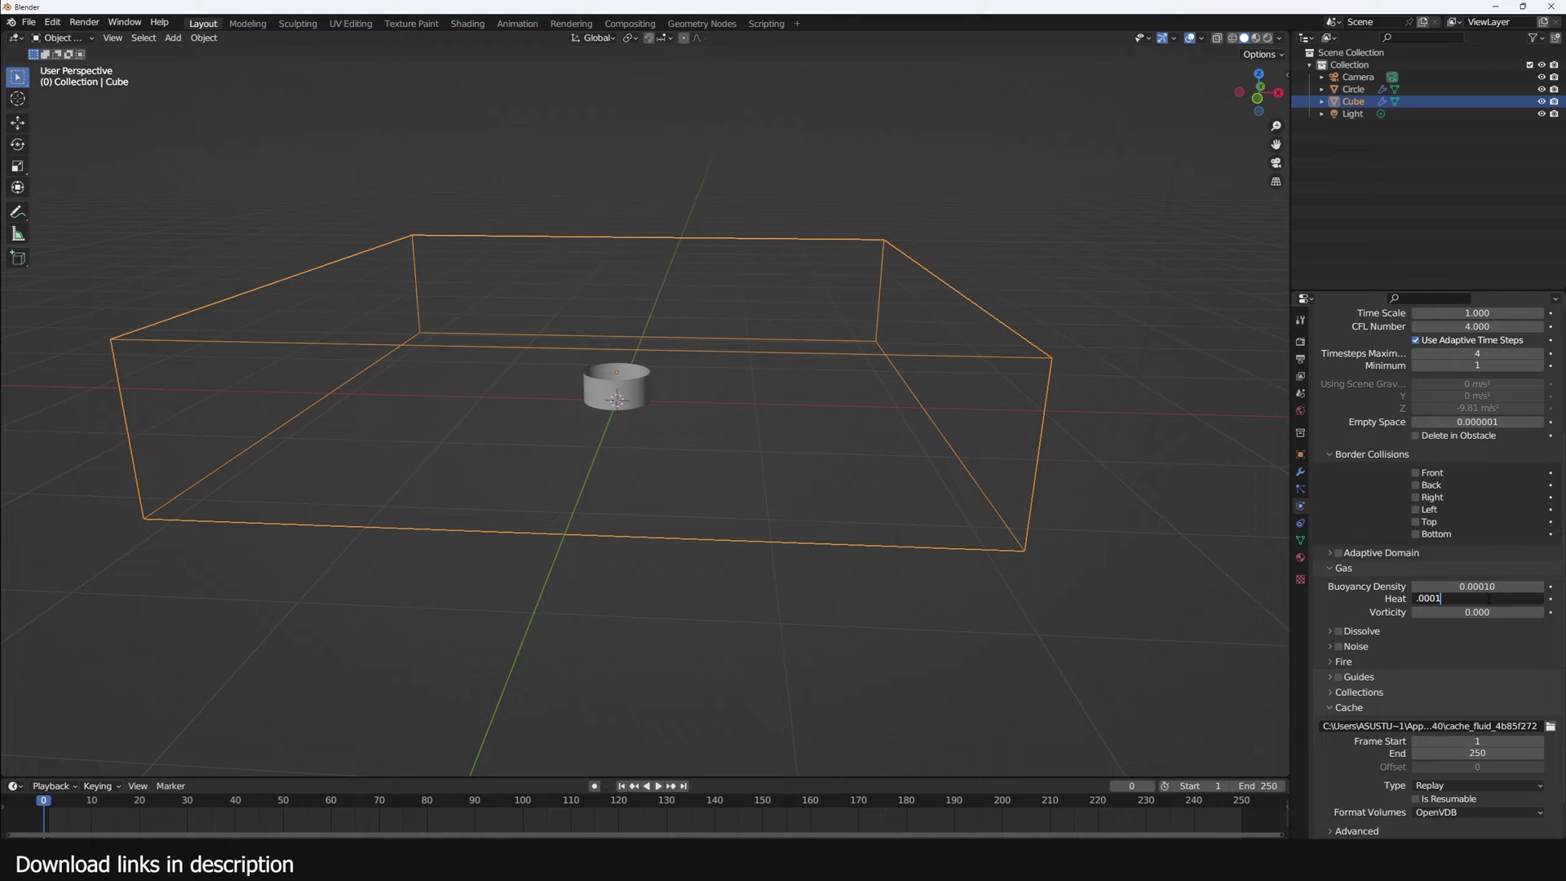
type("1")
key("Return")
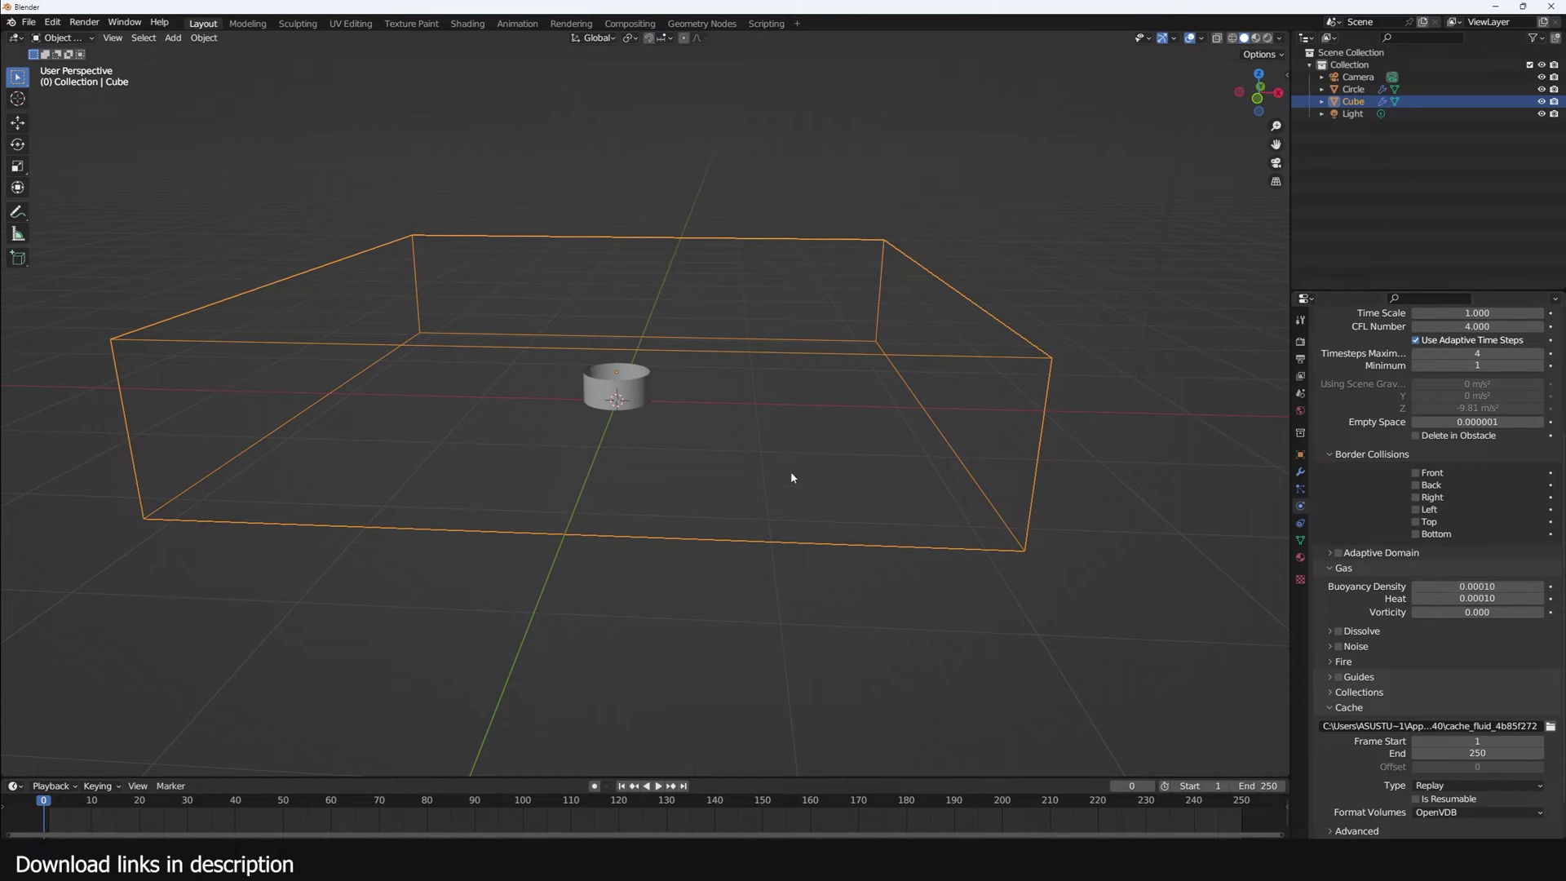
Step: Replay the simulation to check the smoke, and set the smoke domain's gas Buoyancy Density and Heat to 0.00001
key("space")
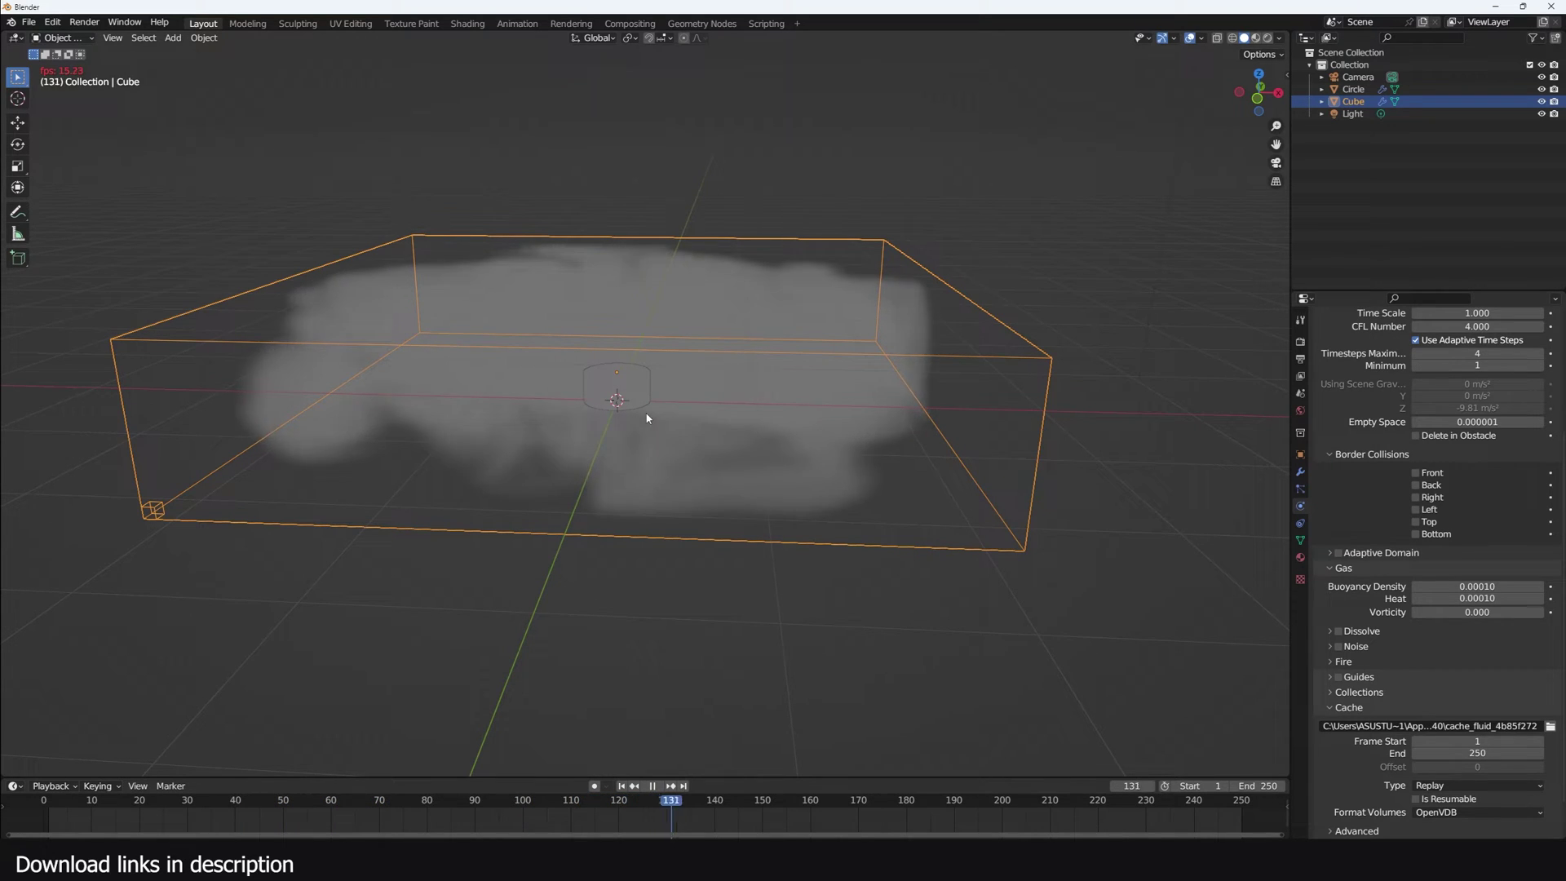
key("Escape")
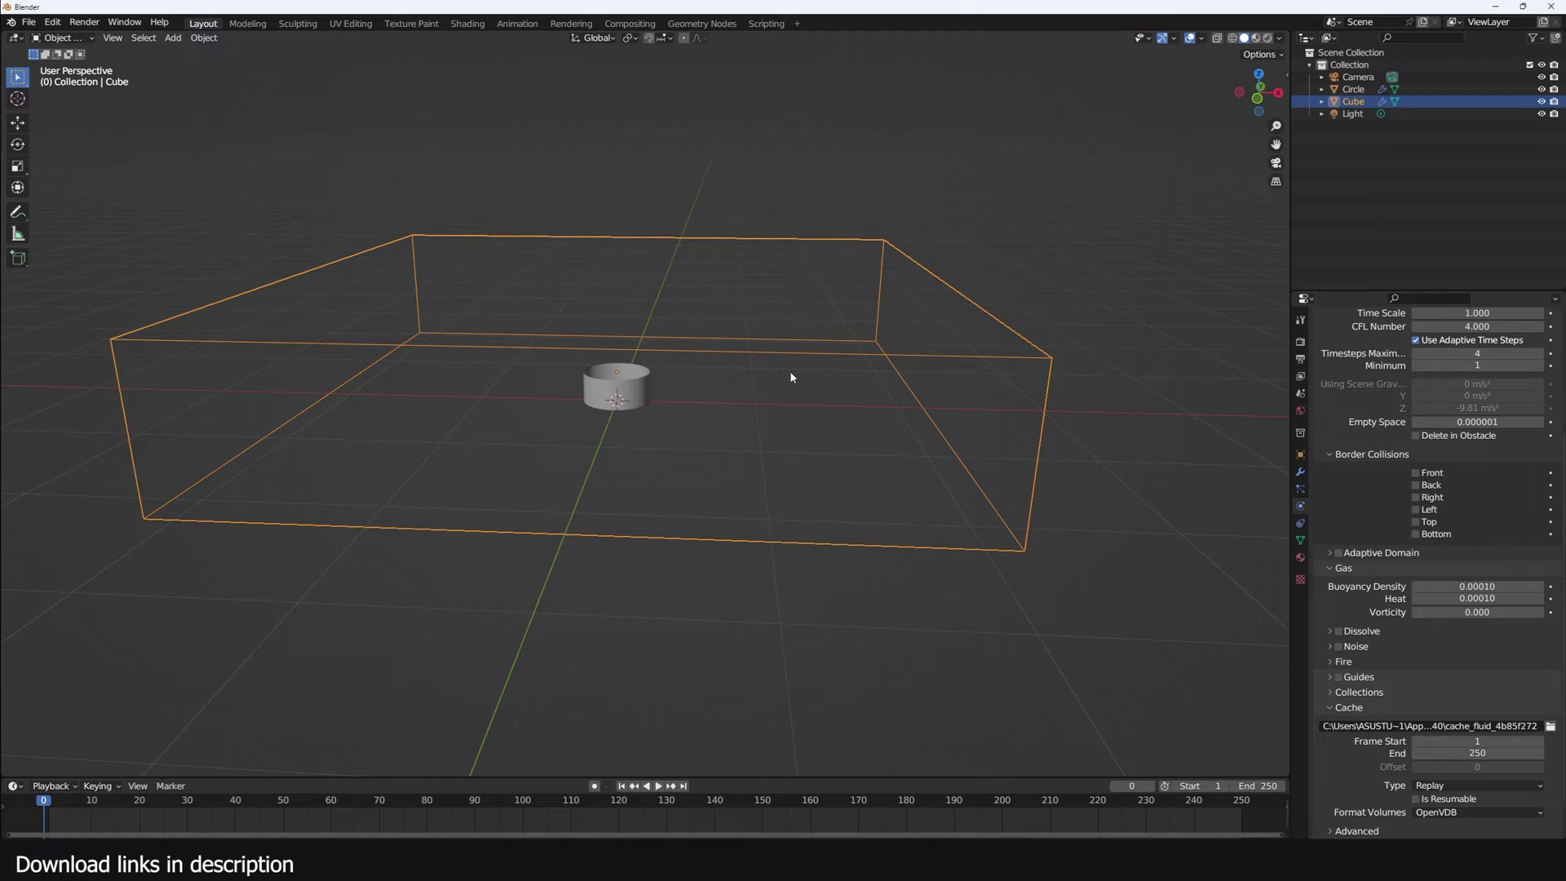
middle_click_drag(811, 360, 1156, 544)
left_click(1481, 586)
left_click(1431, 587)
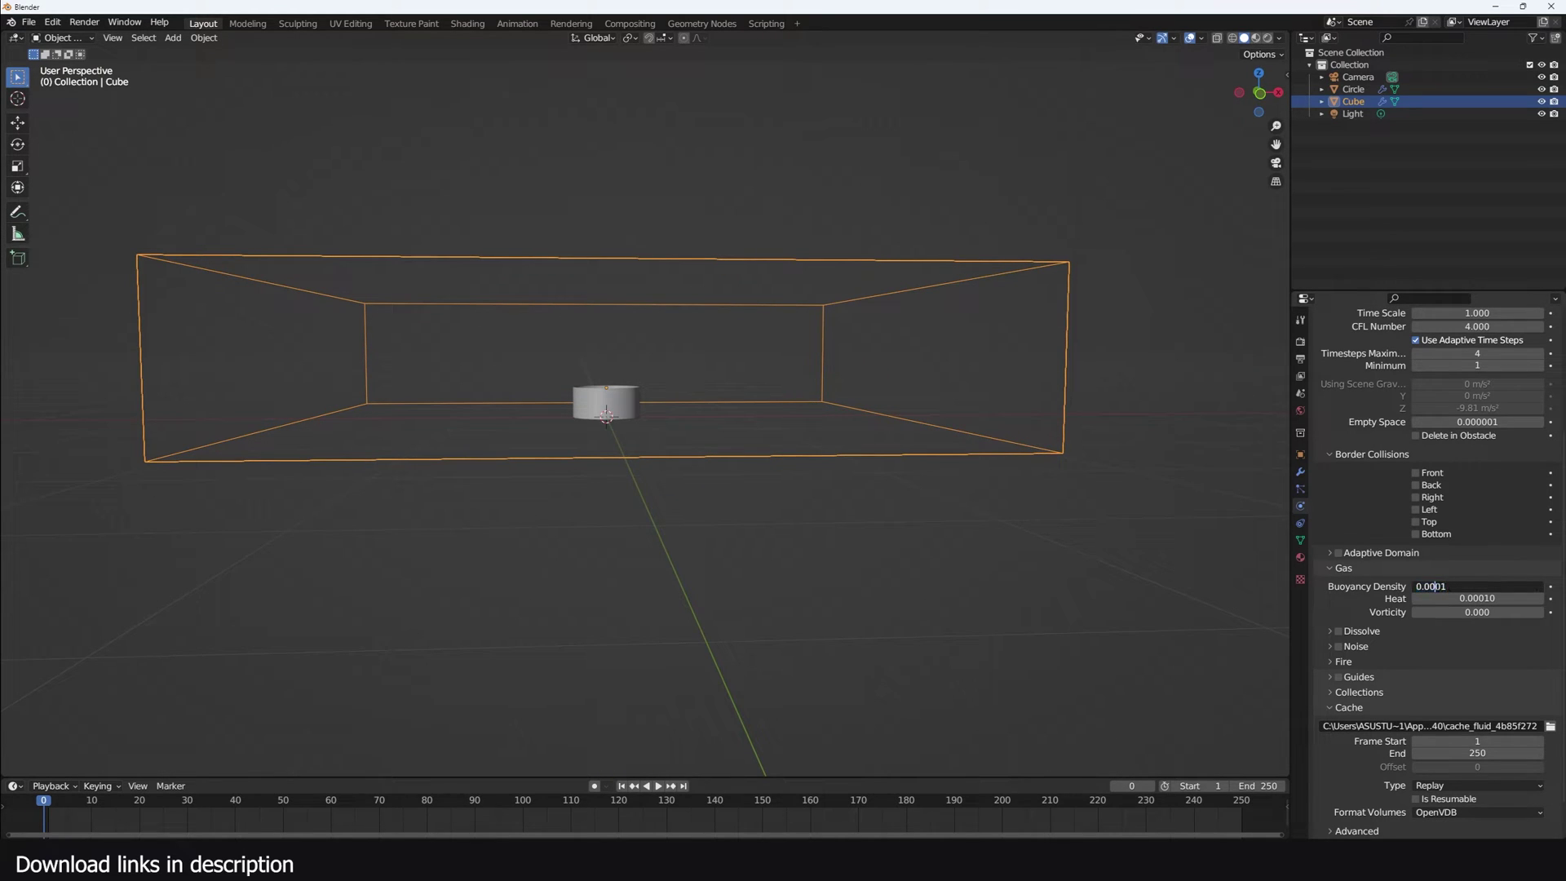
key("Return")
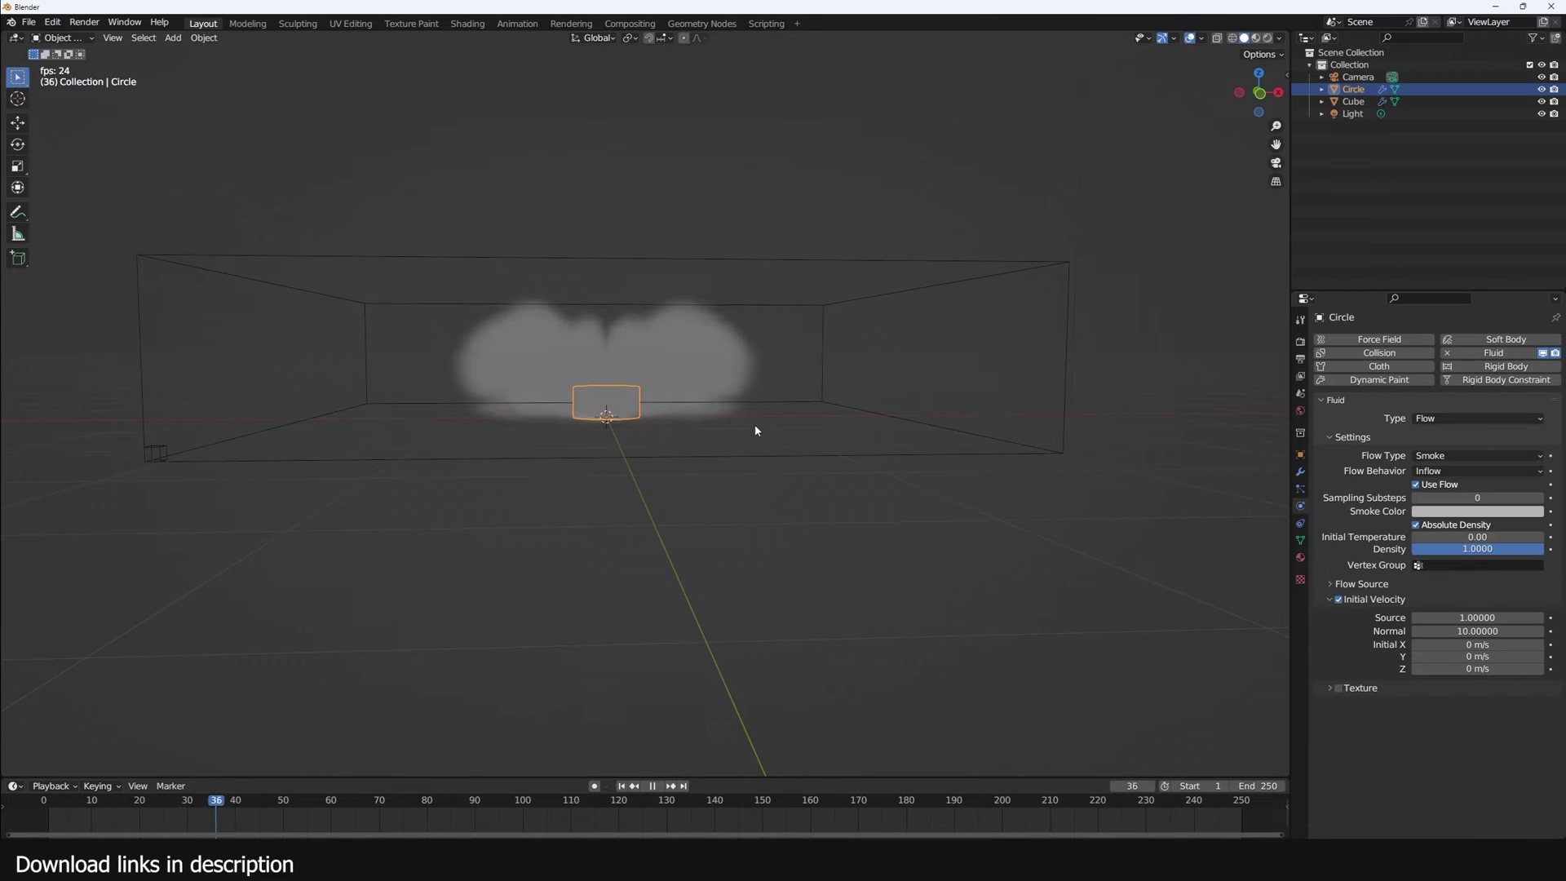
Step: Preview the smoke with the lower gas values, stop the playback and select the smoke domain
middle_click_drag(742, 457, 751, 437)
key("space")
left_click(816, 396)
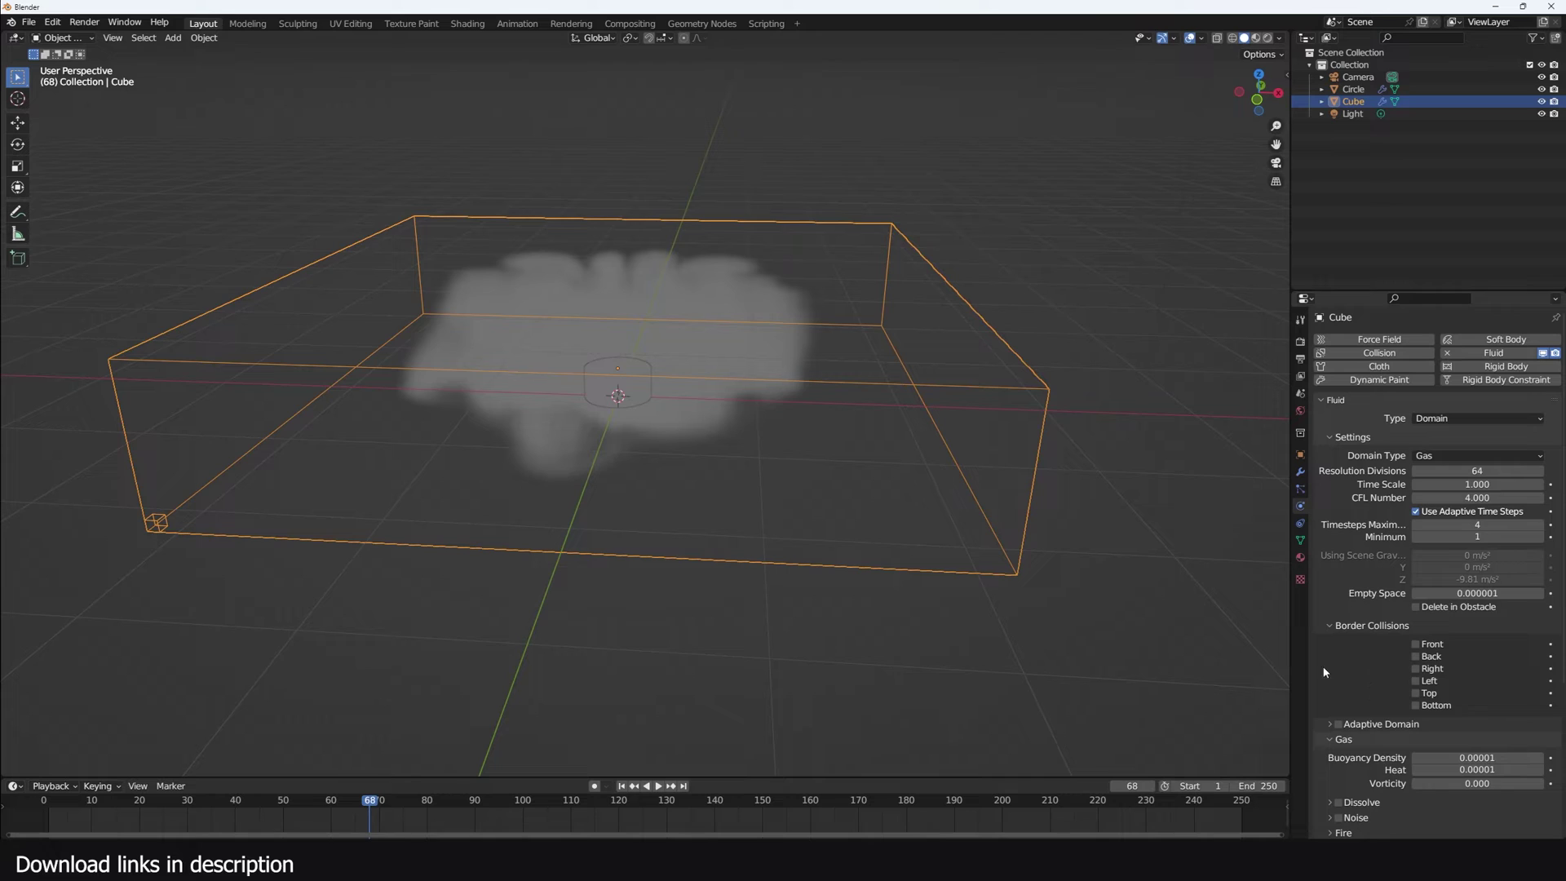
Step: Set the ring flow's Initial Velocity Source to 0.7175 and Normal to 50, and preview the smoke from frame 0
left_click(602, 396)
left_click_drag(1477, 618, 1443, 618)
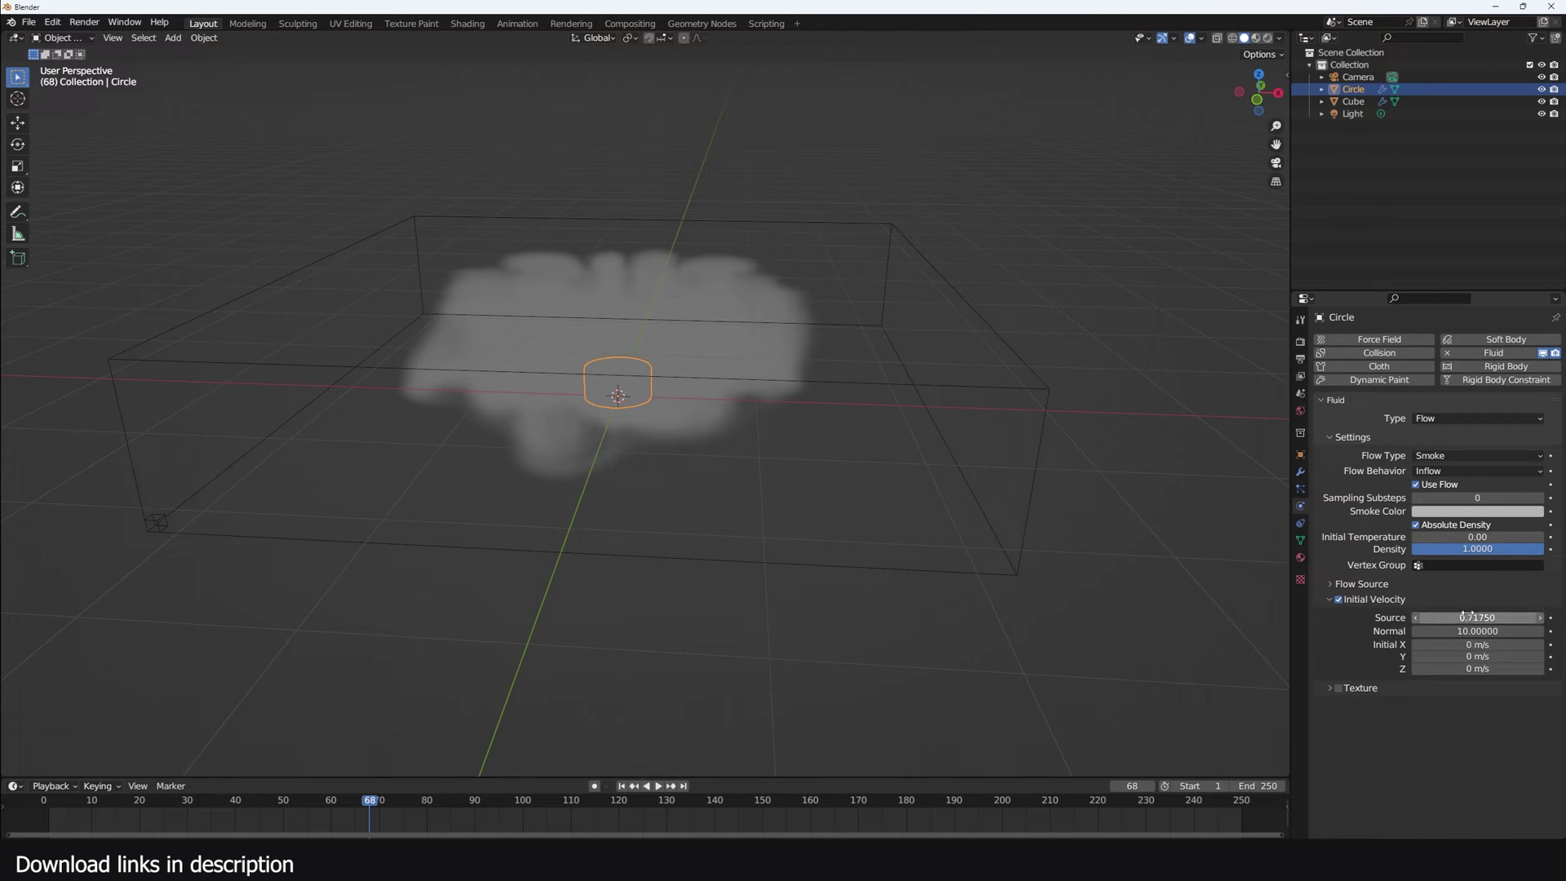
left_click(1515, 630)
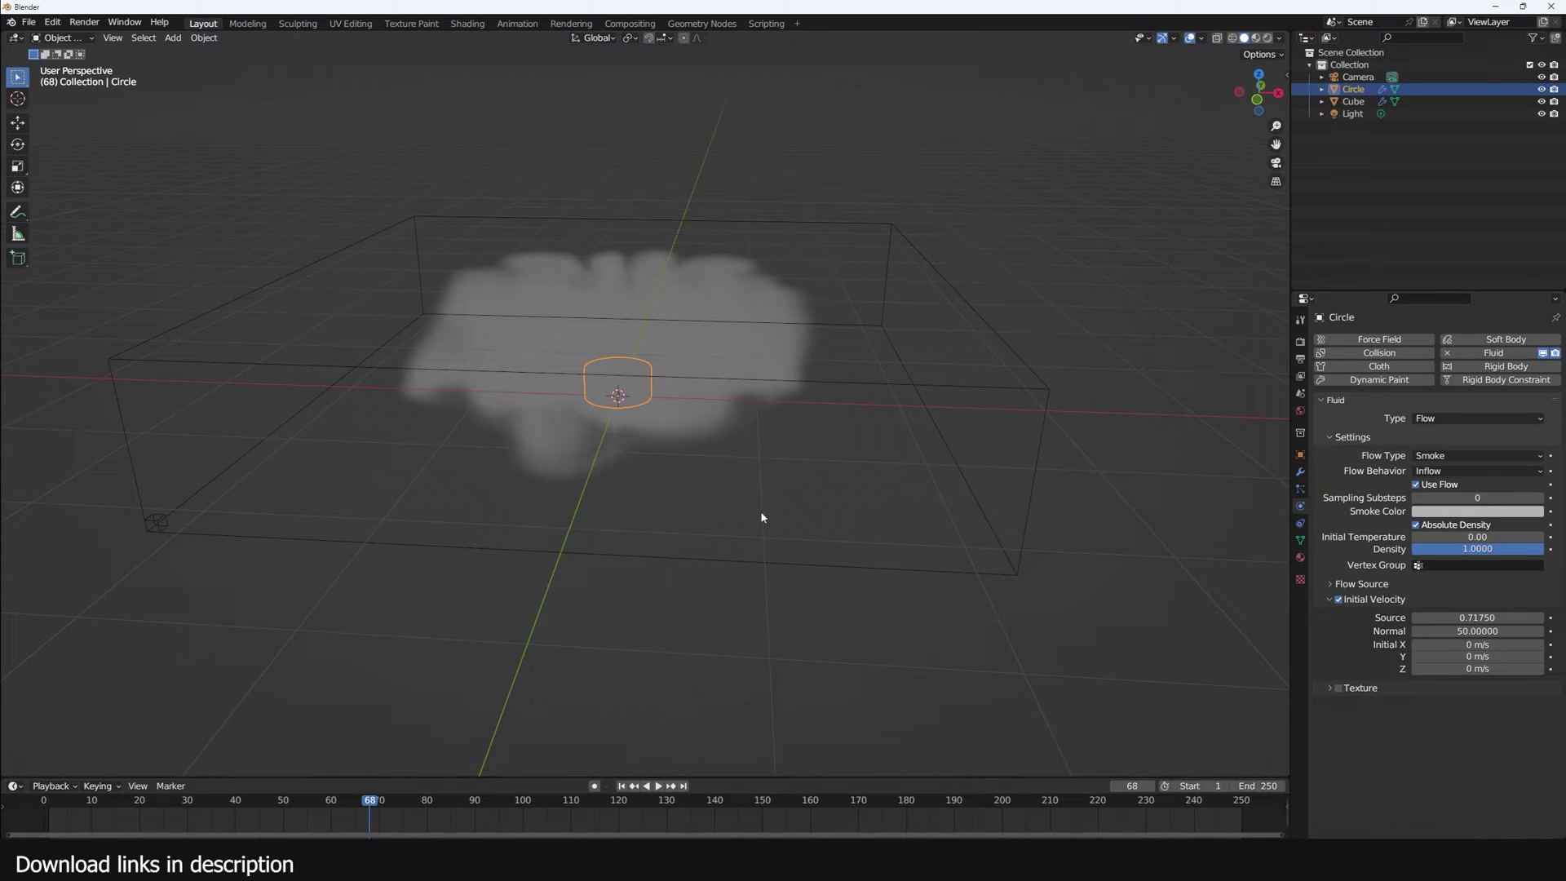
left_click(43, 815)
key("space")
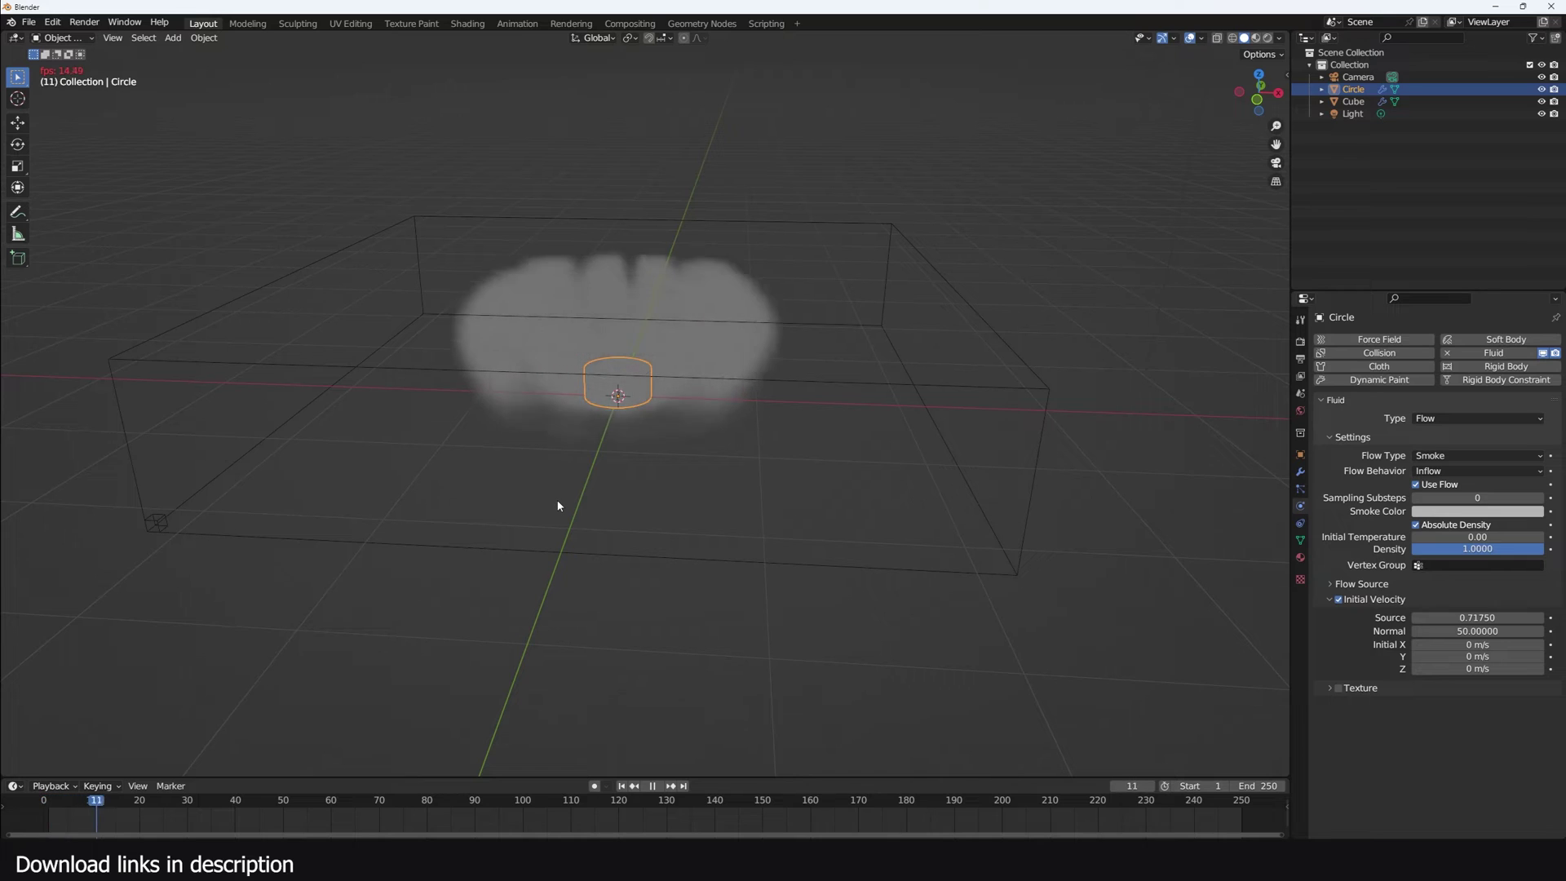
key("Escape")
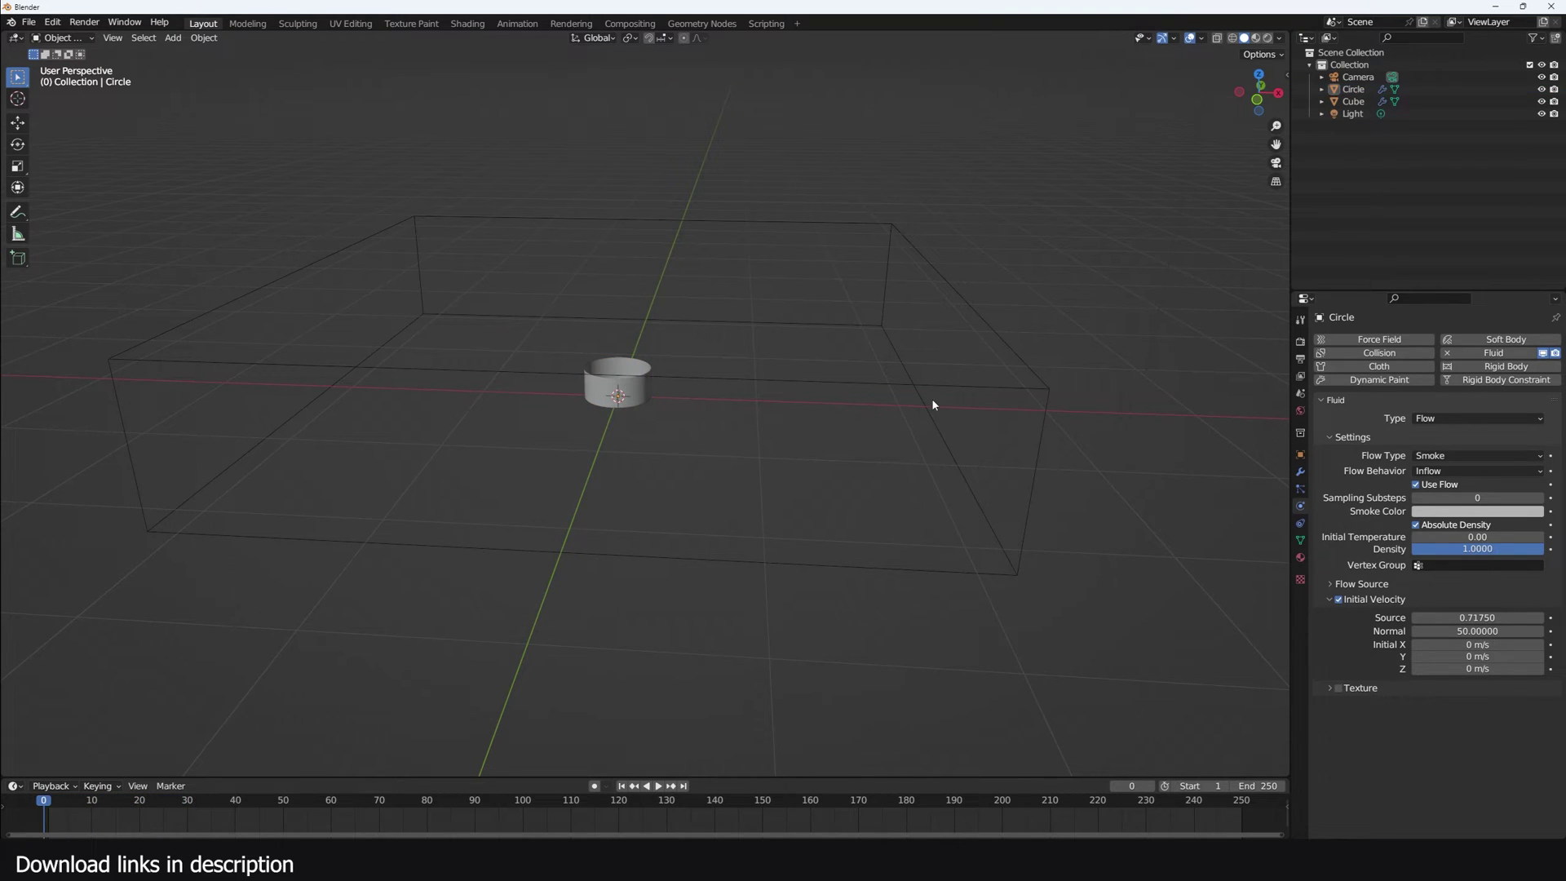
Step: Move the top face of the smoke domain box upward along Z to make the domain taller
left_click(931, 397)
key("Tab")
key("g")
key("z")
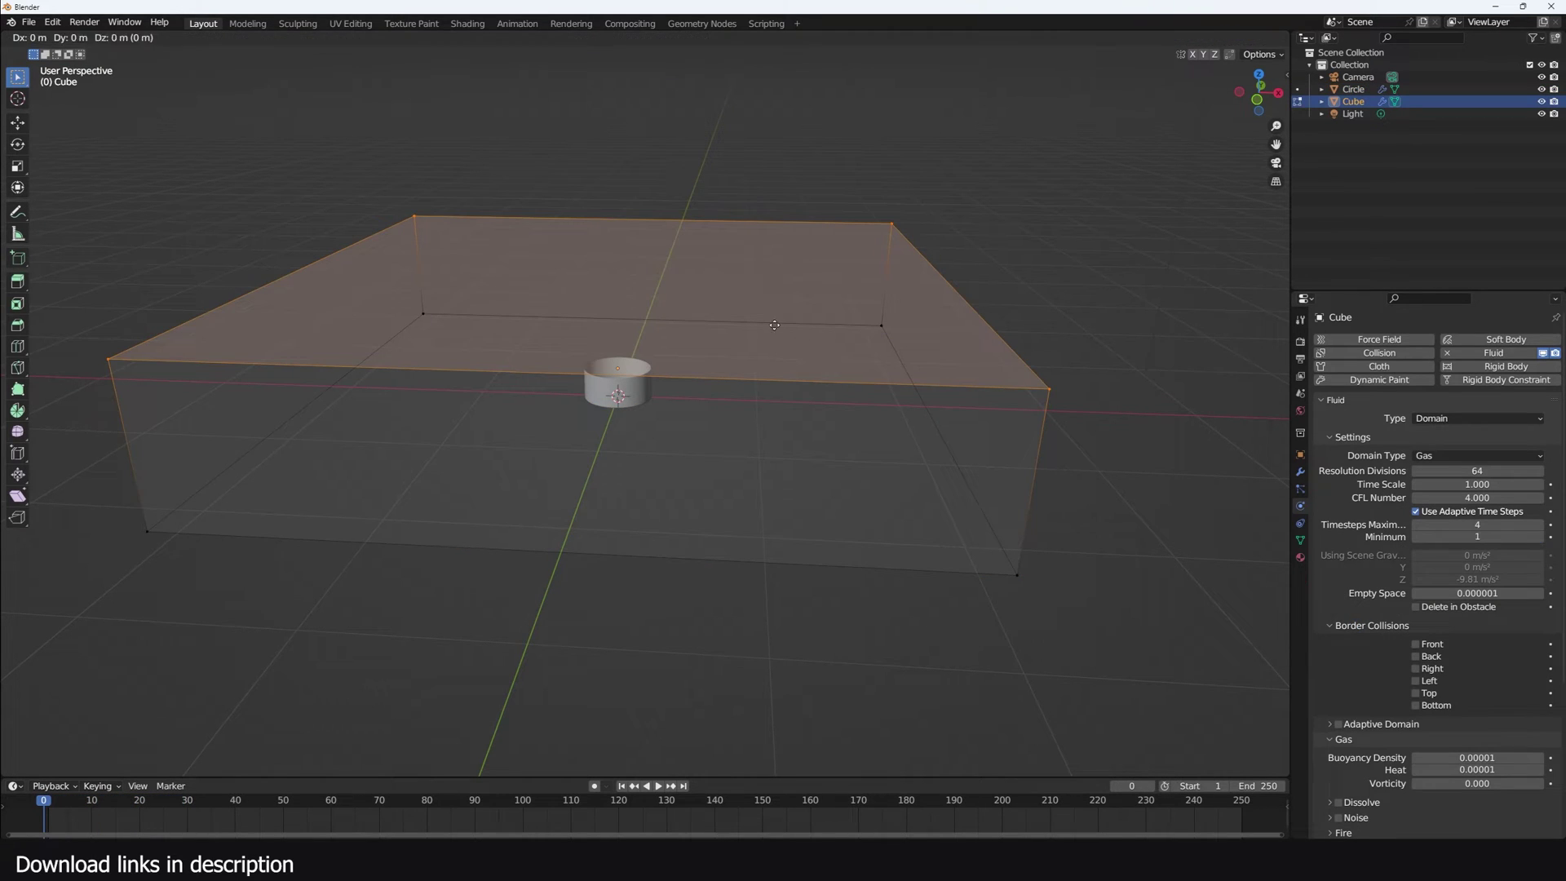
left_click(892, 305)
key("Tab")
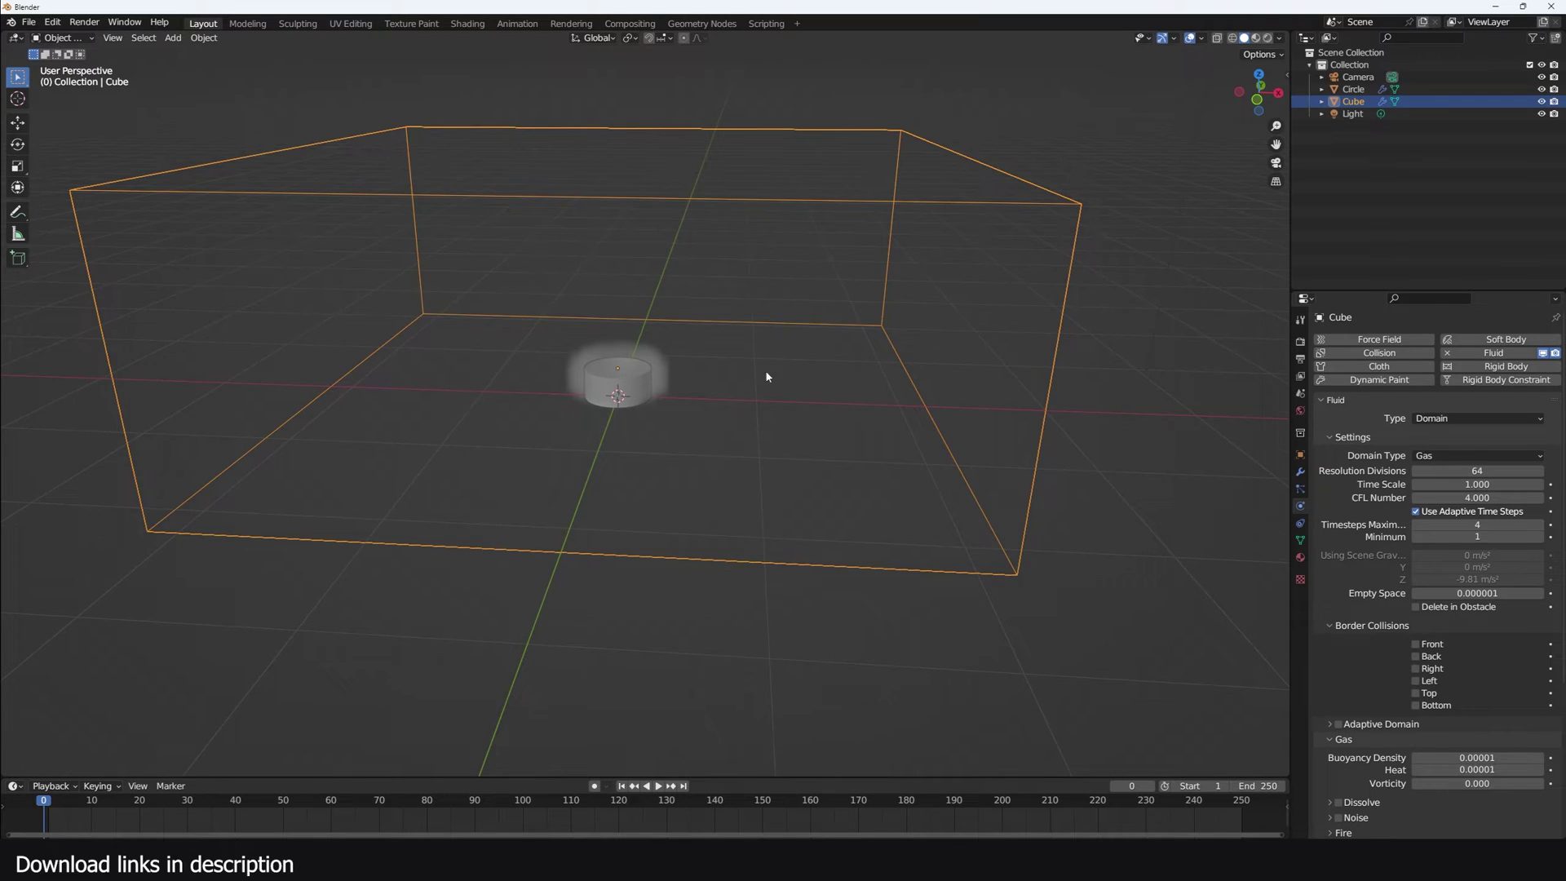
Step: Play the simulation in the taller domain and inspect the smoke's shape from the front
middle_click_drag(769, 373, 589, 346)
key("space")
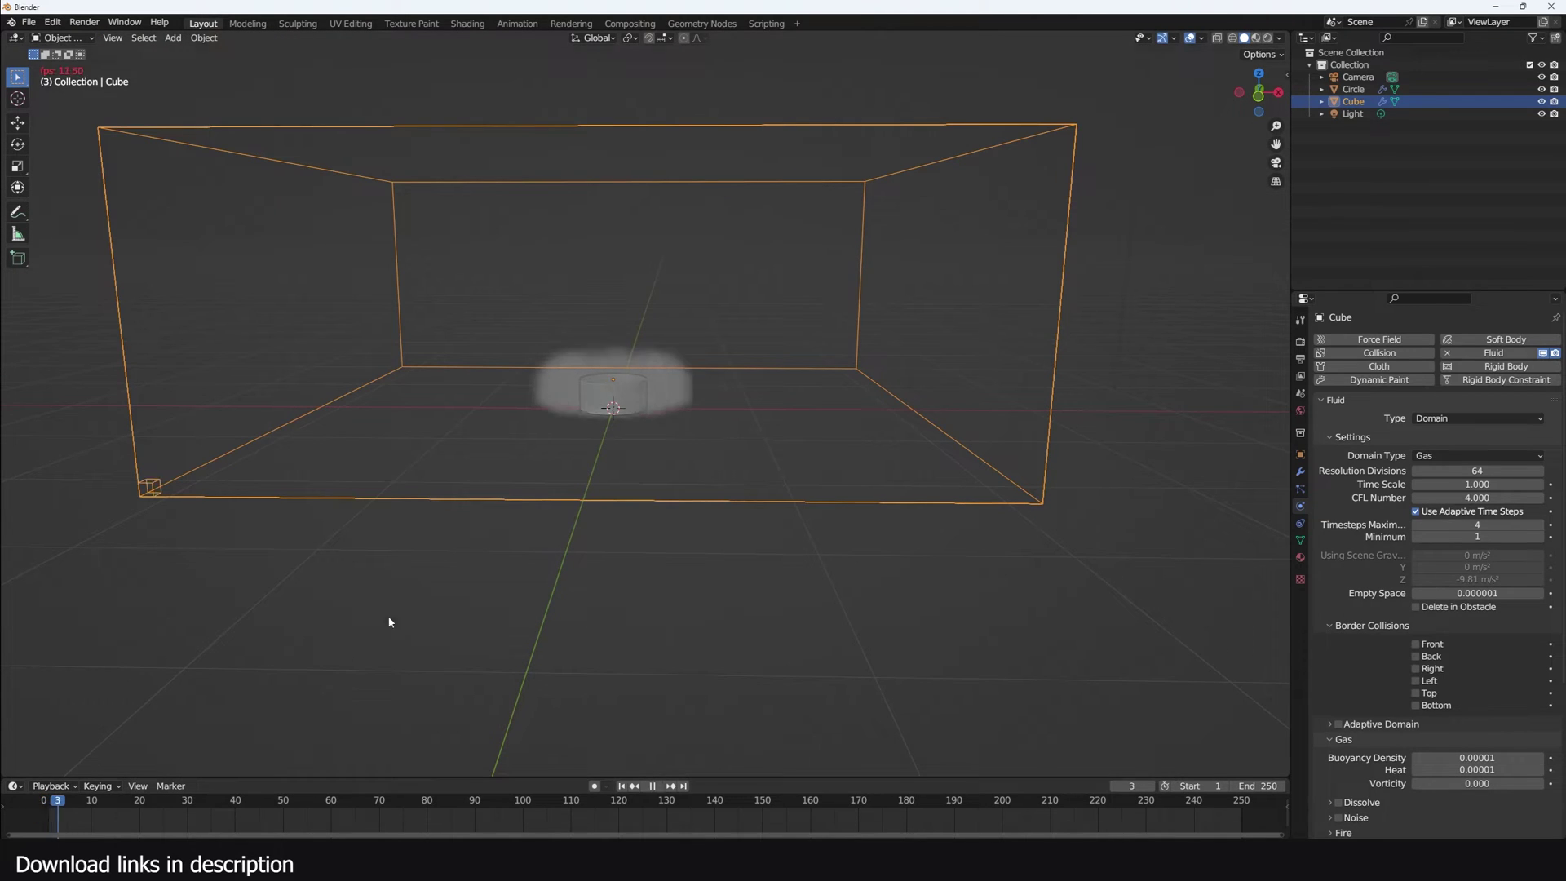
key("space")
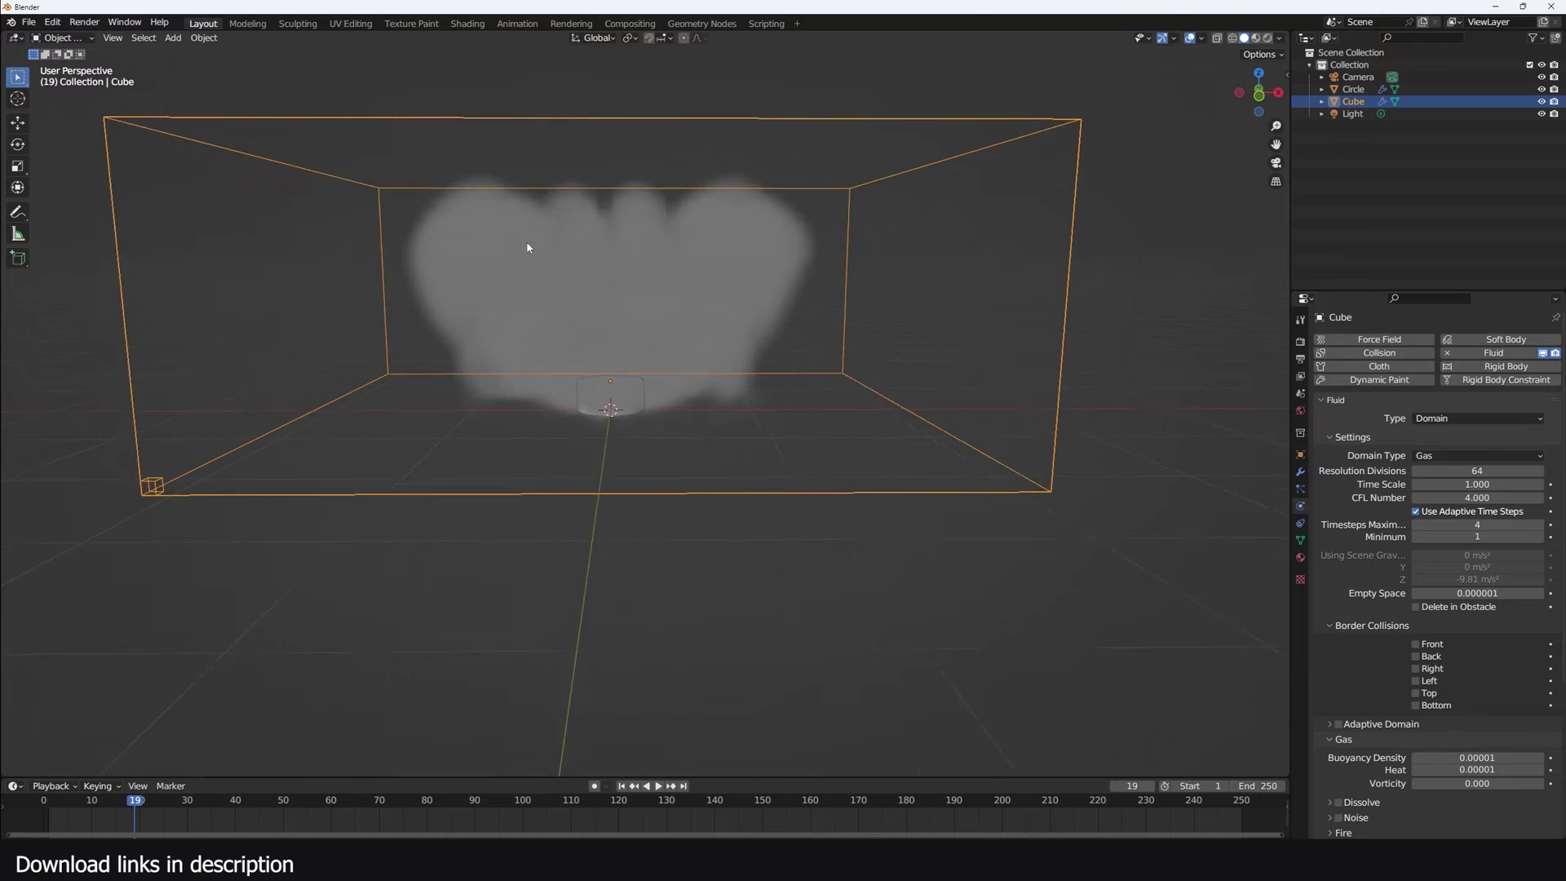
key("KP_1")
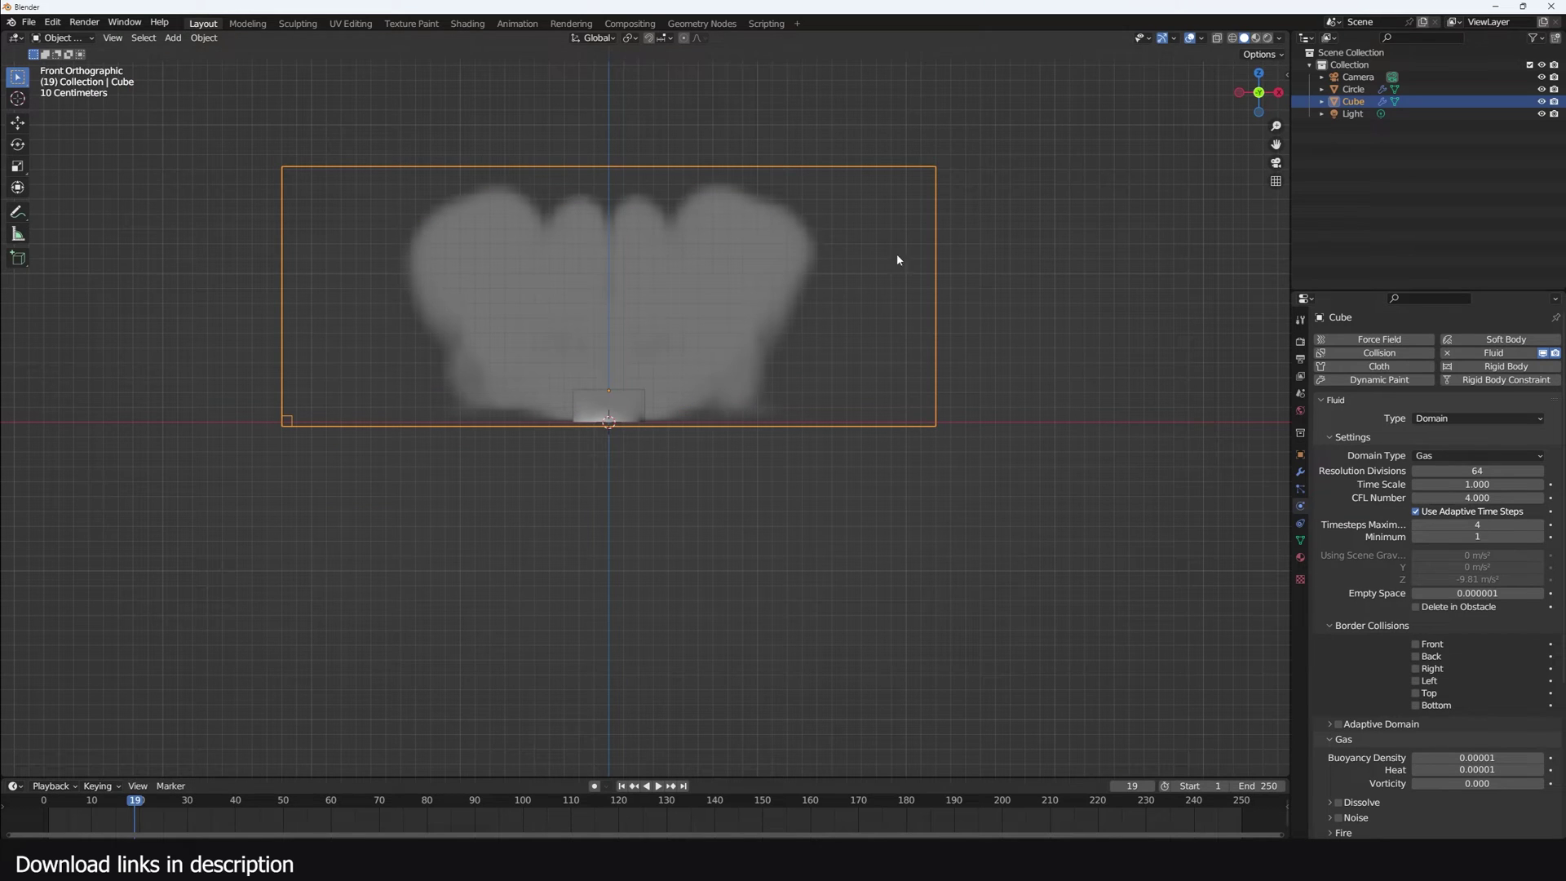
Step: Enable Adaptive Domain for the smoke domain and replay the simulation from the start
left_click(1338, 725)
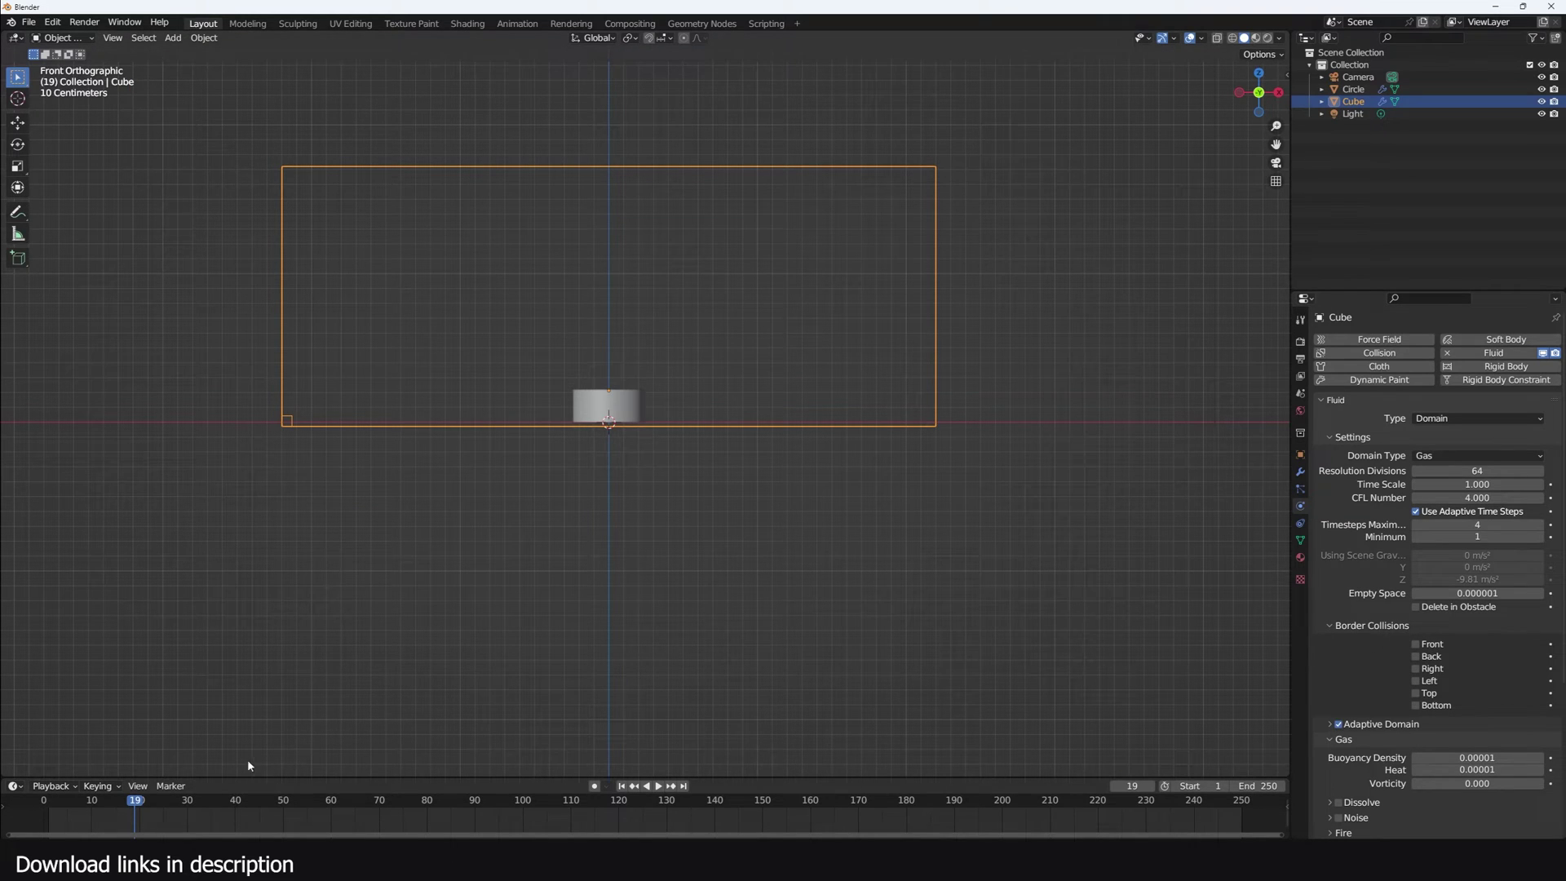
left_click(46, 804)
key("space")
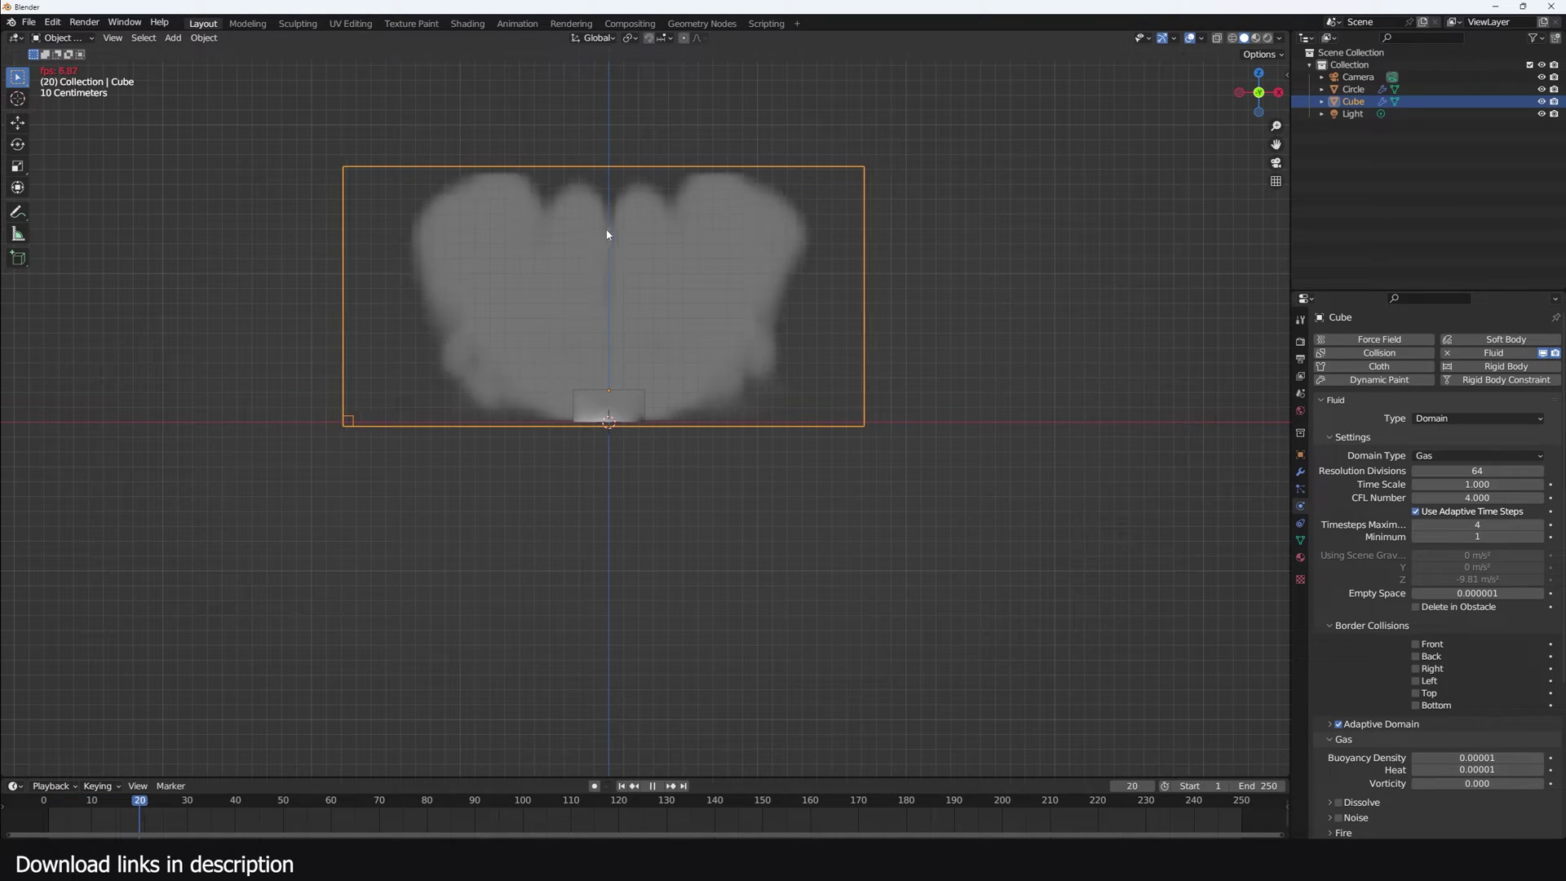
key("space")
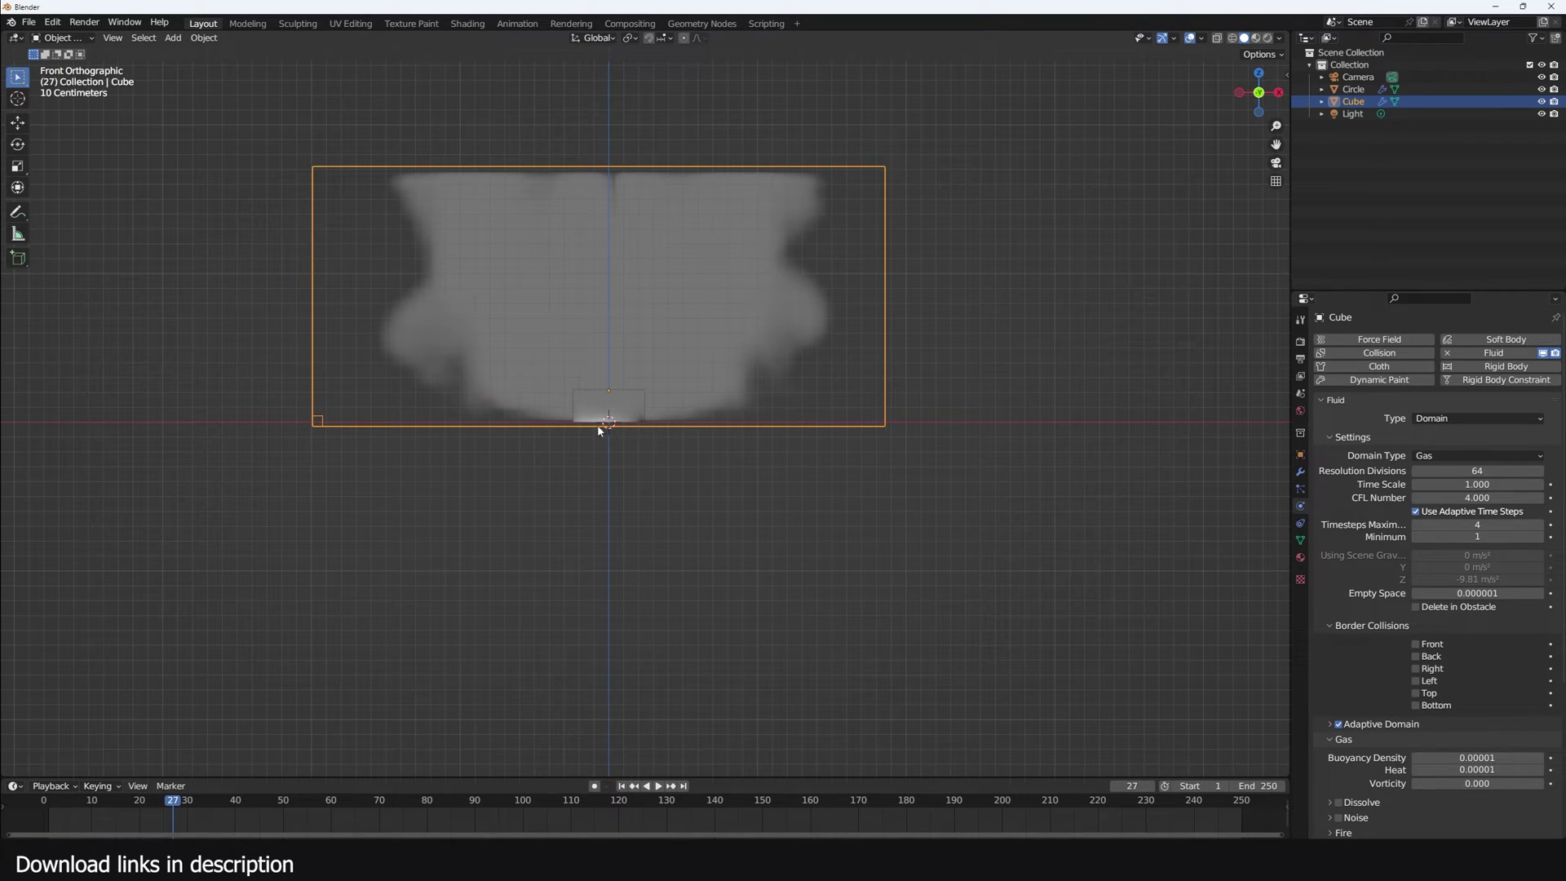
Step: Scale up the top edge of the ring emitter so that its wall flares outward
left_click(645, 400)
key("Tab")
key("s")
left_click(546, 390)
key("Tab")
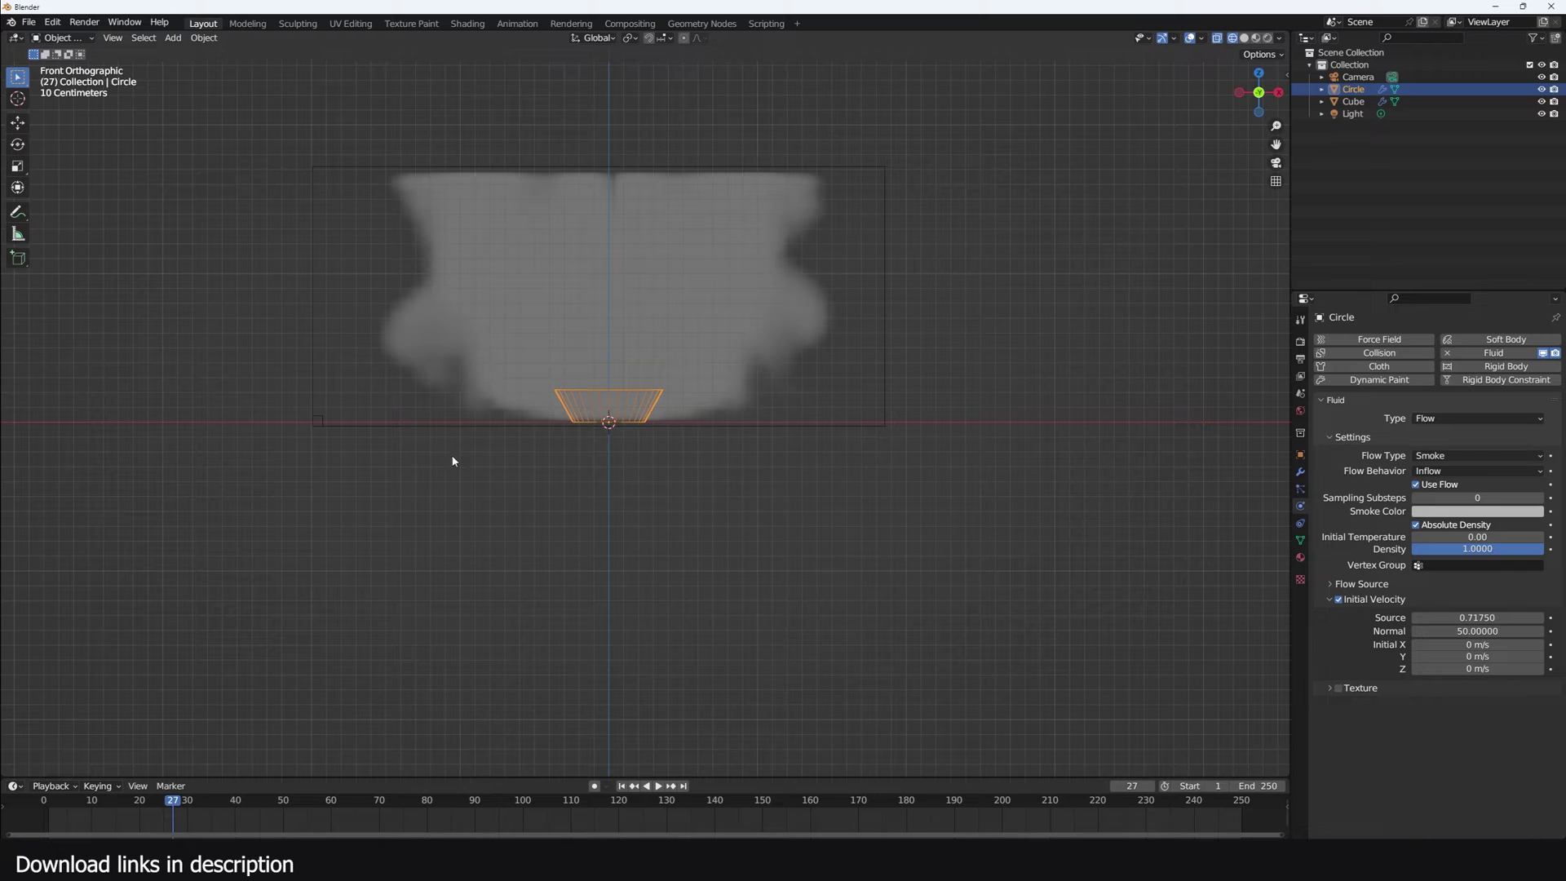
Step: Replay the simulation from the start to check how smoke spreads from the flared ring inside the domain
key("shift+Left")
key("space")
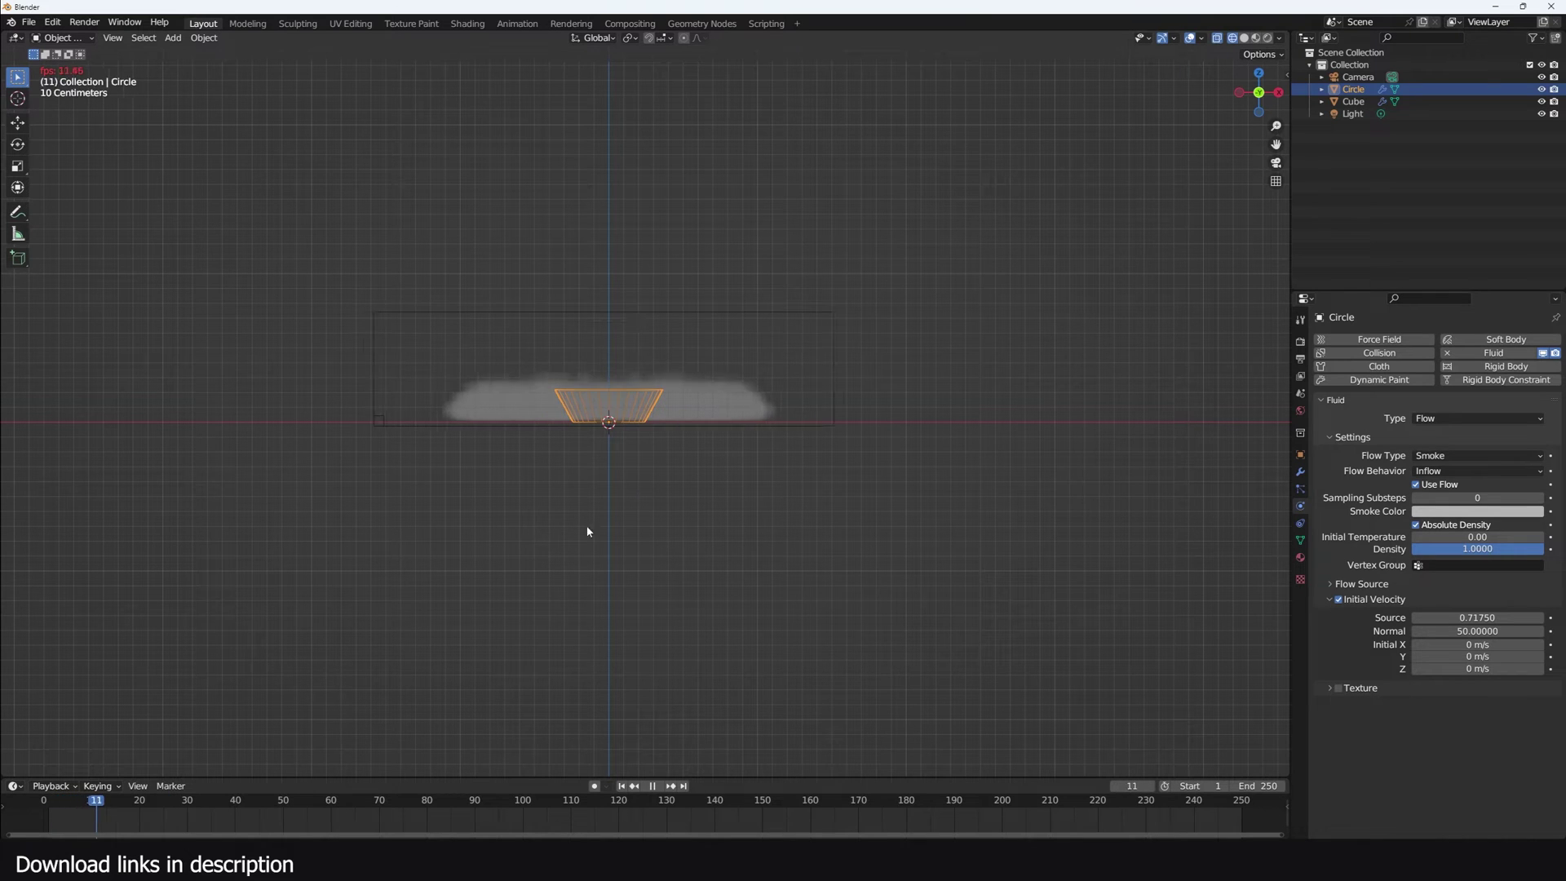
key("Escape")
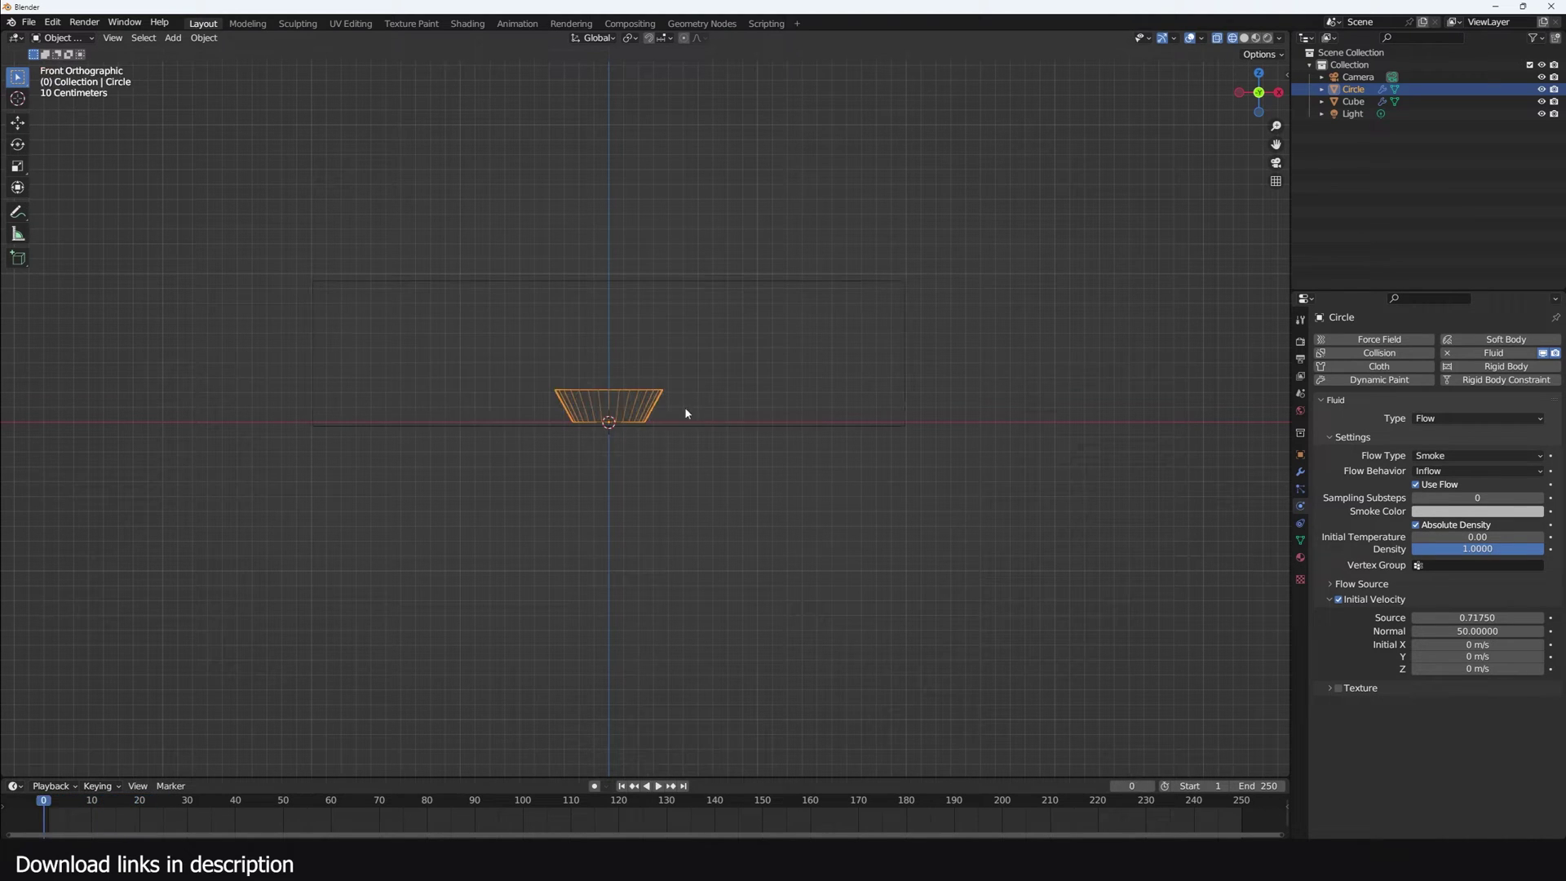
left_click(734, 433)
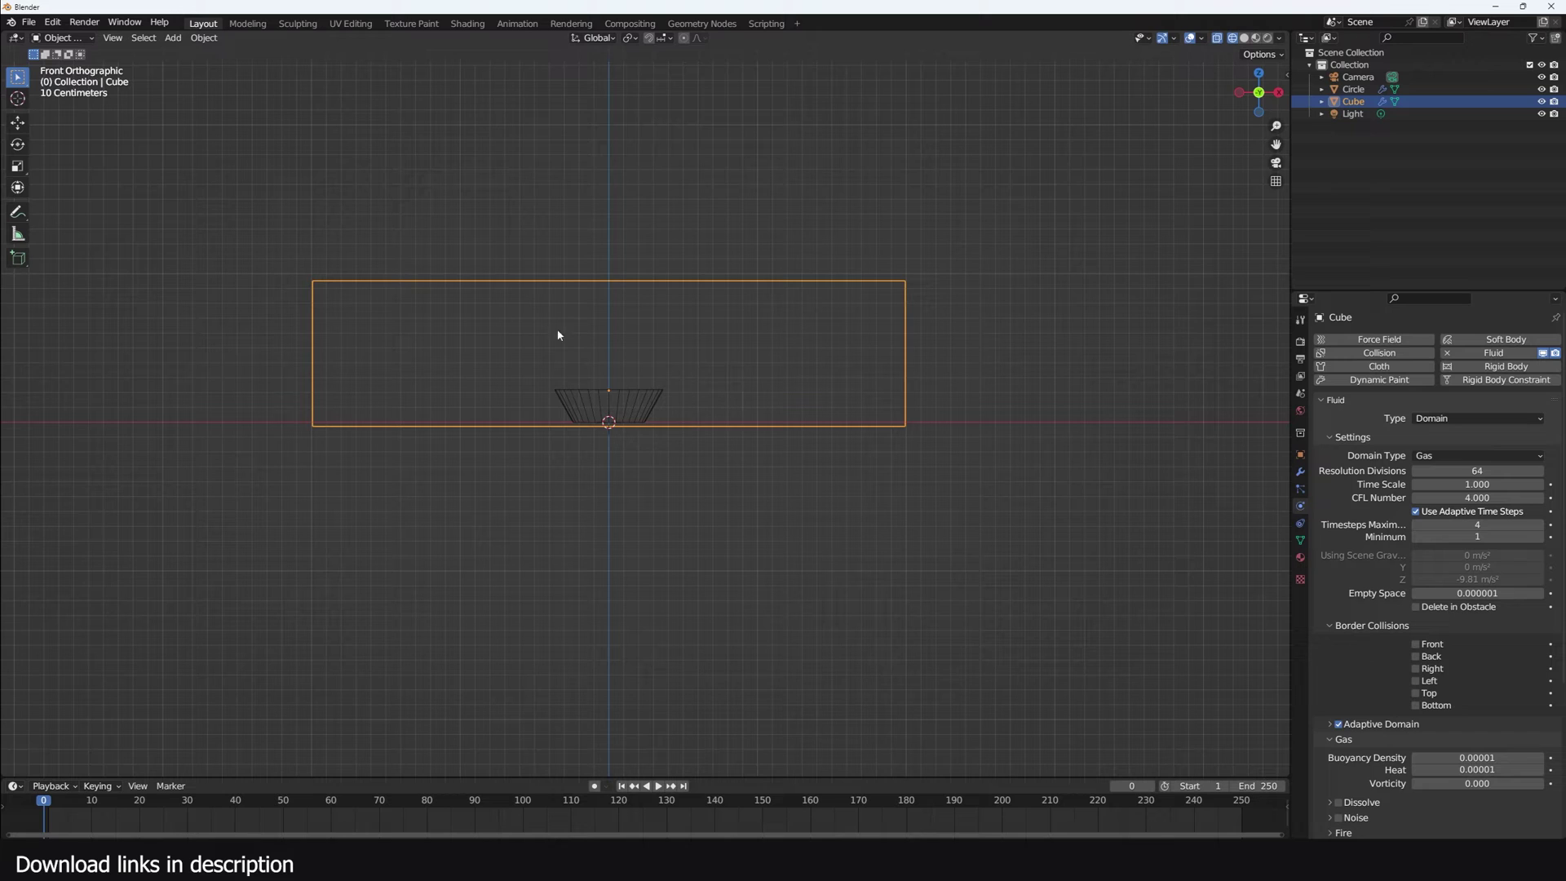
key("space")
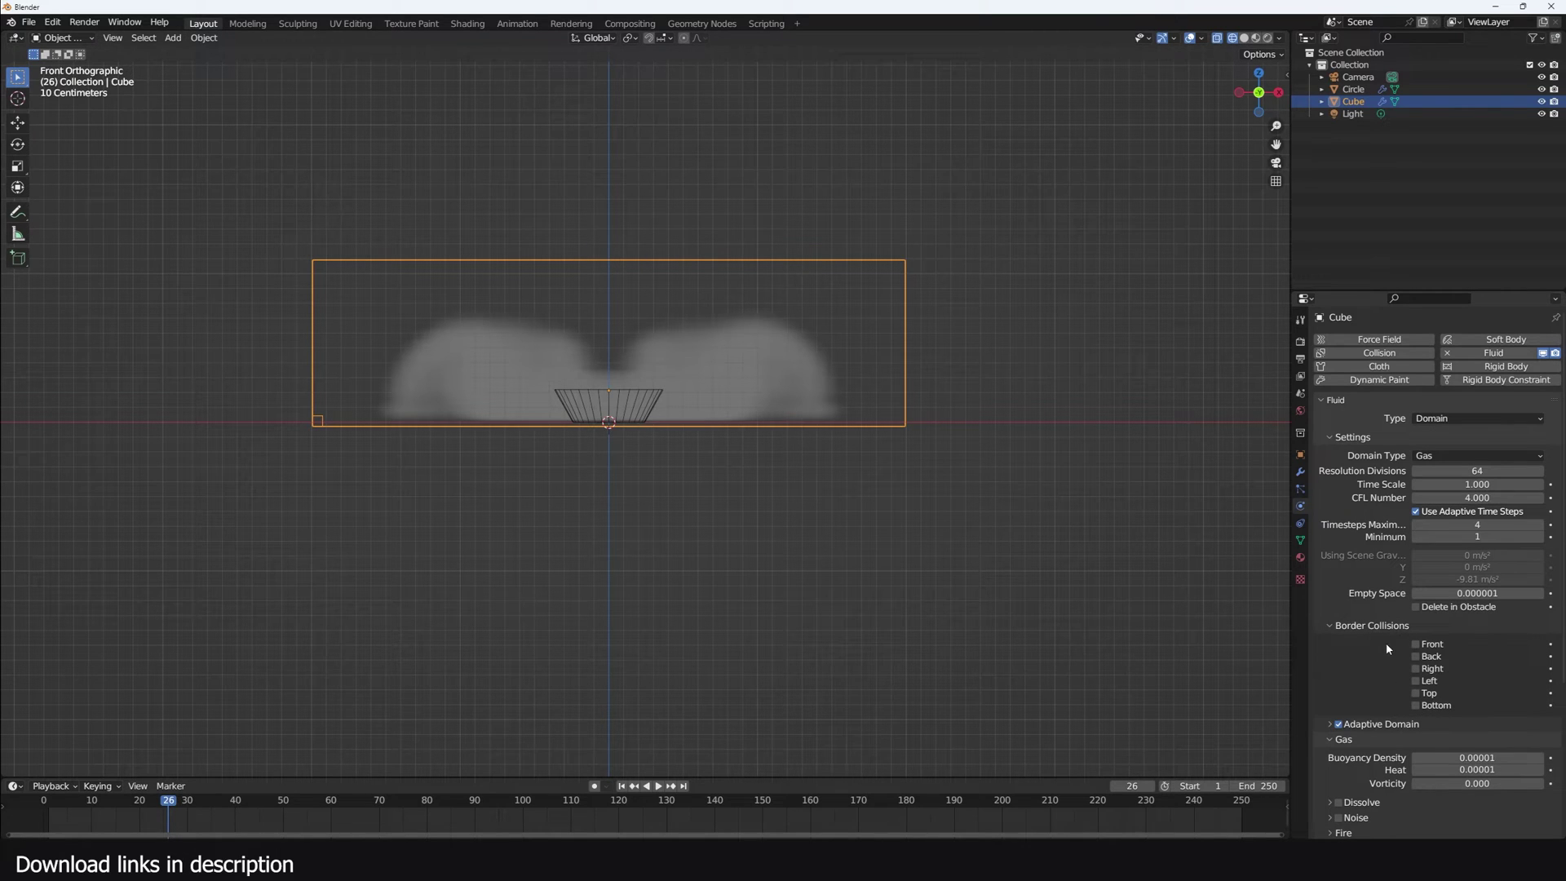
Step: Enable the domain's Bottom border collision and replay the simulation from the start in perspective view
left_click(1416, 706)
middle_click_drag(412, 429, 525, 427)
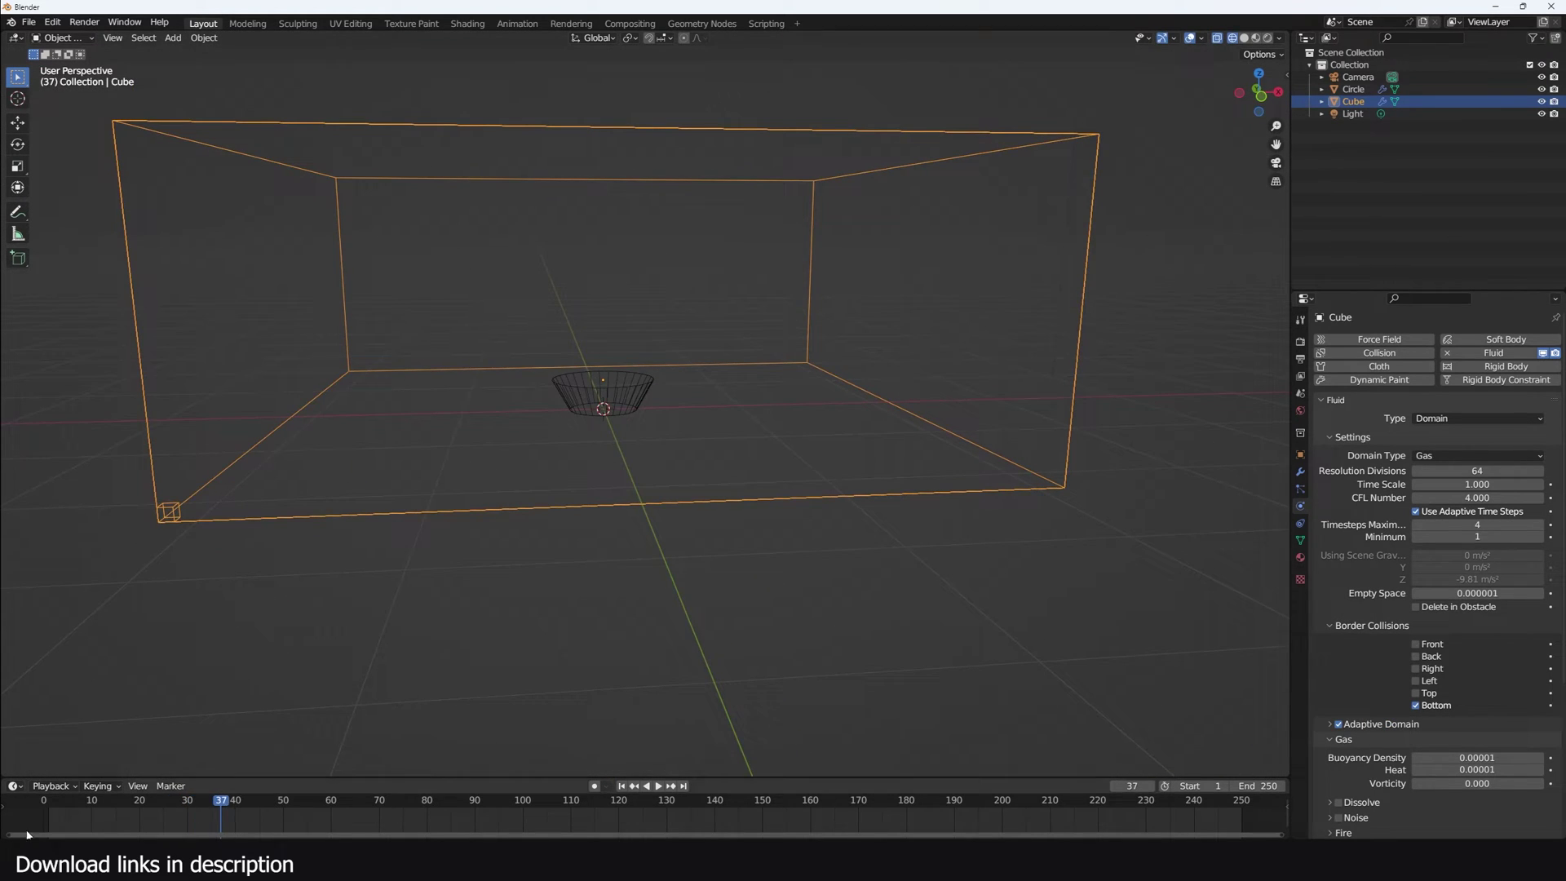
key("shift+Left")
key("space")
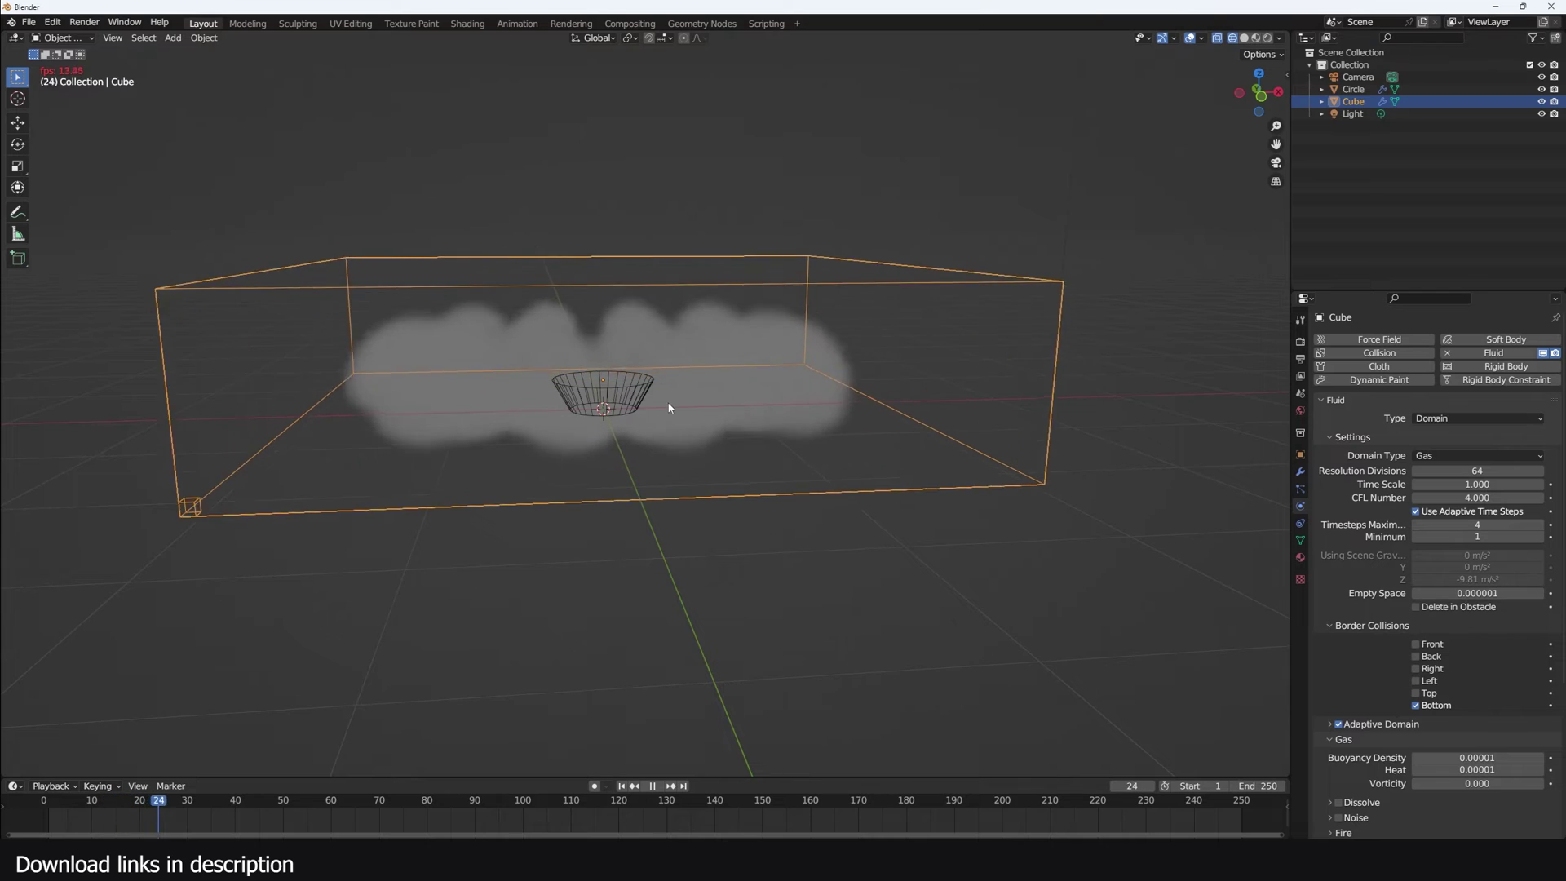
key("space")
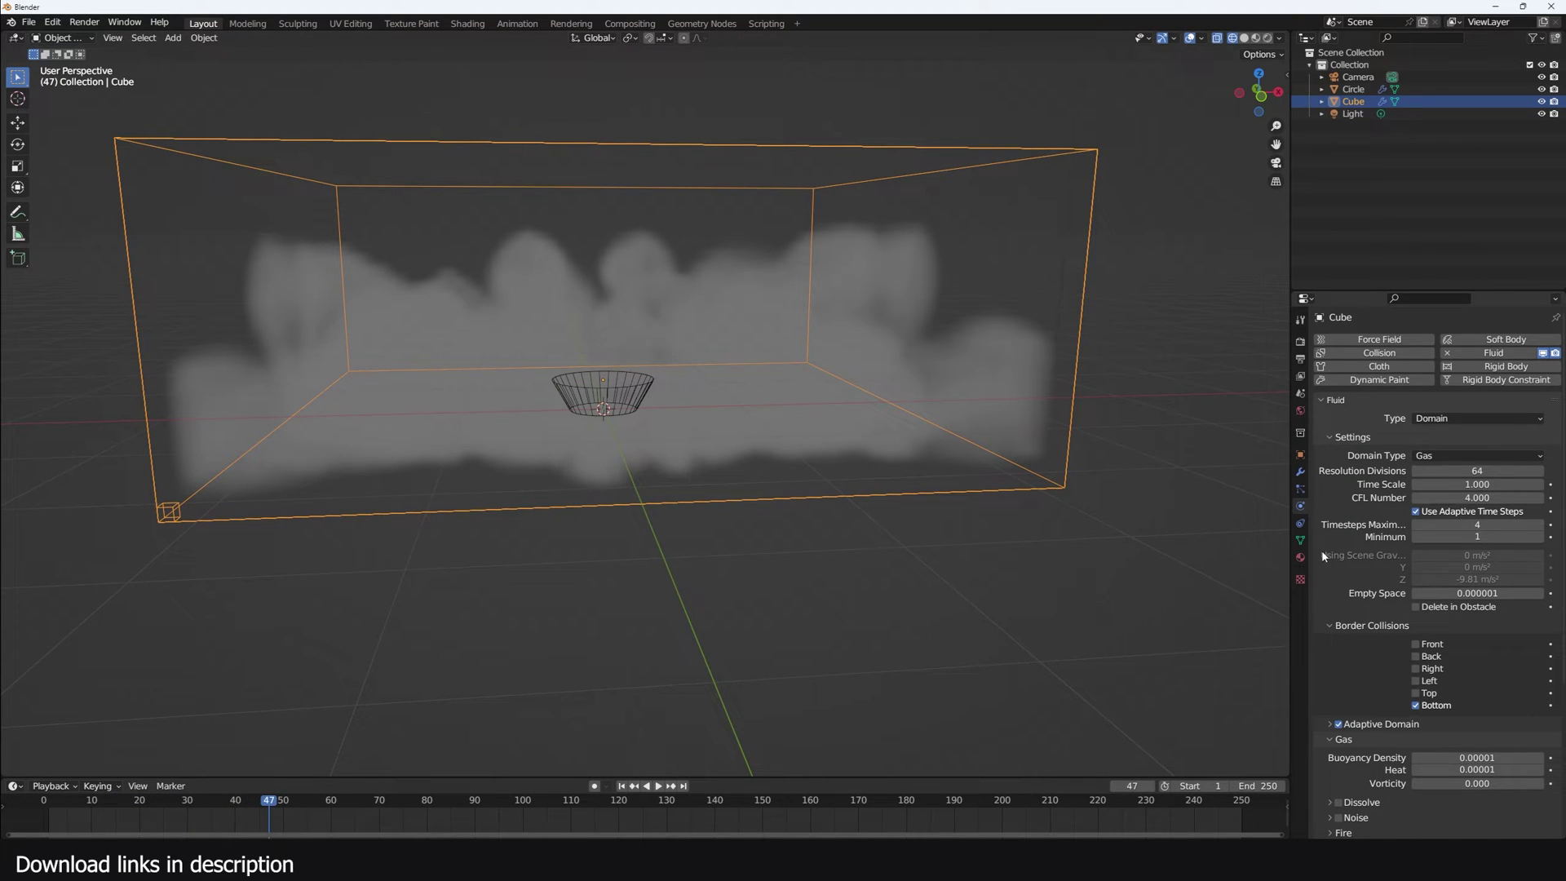
Step: Replay the simulation from the start in top view to check the smoke's outward spread
key("KP_7")
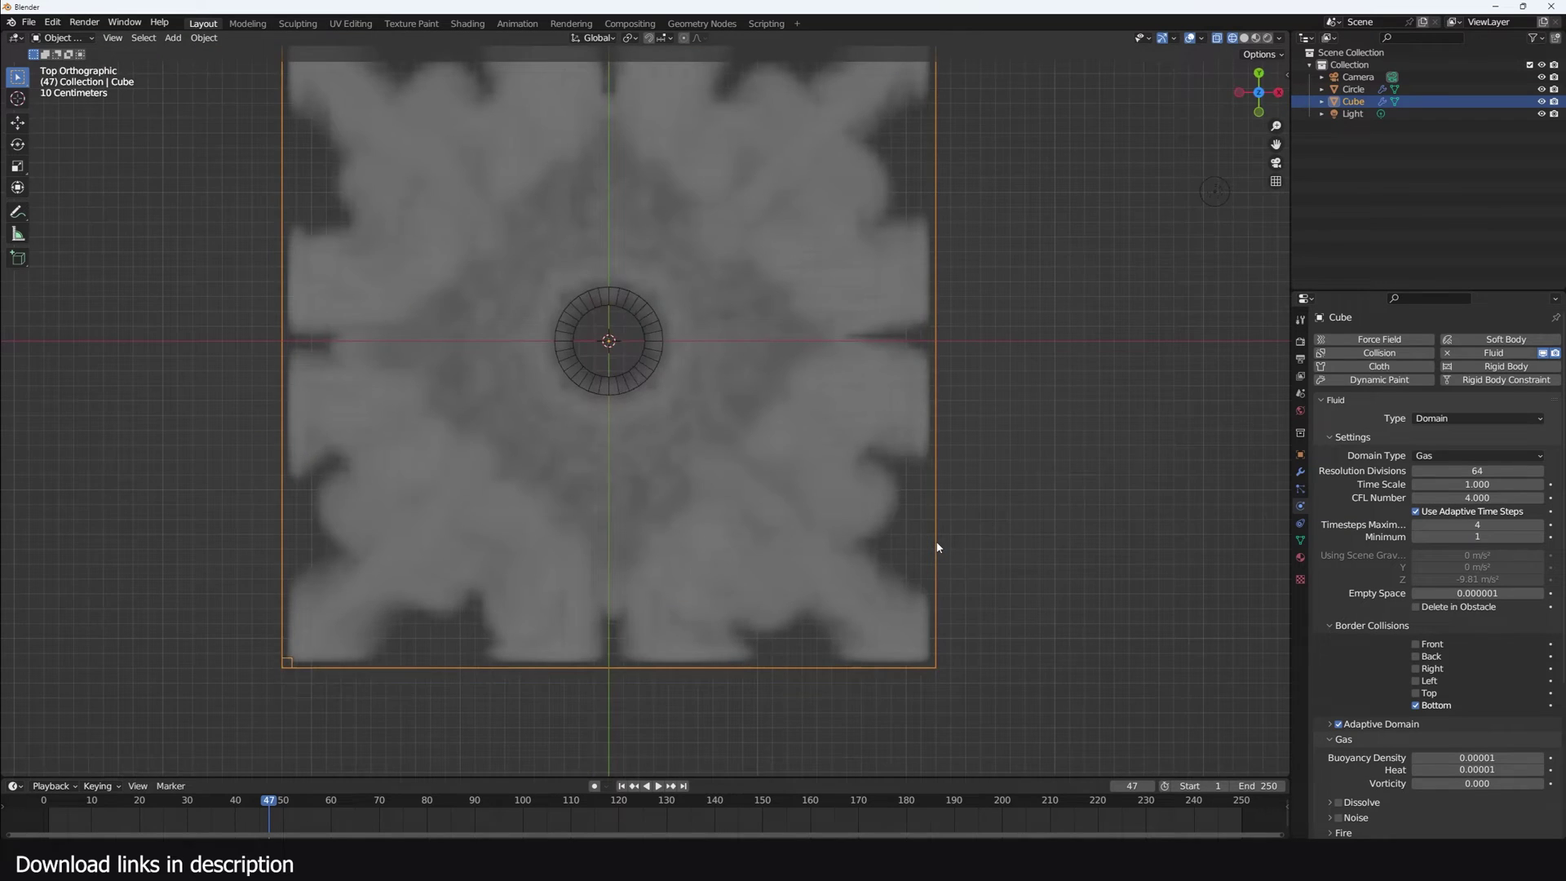
scroll(937, 547, "down", 4)
key("shift+Left")
key("space")
scroll(590, 501, "down", 3)
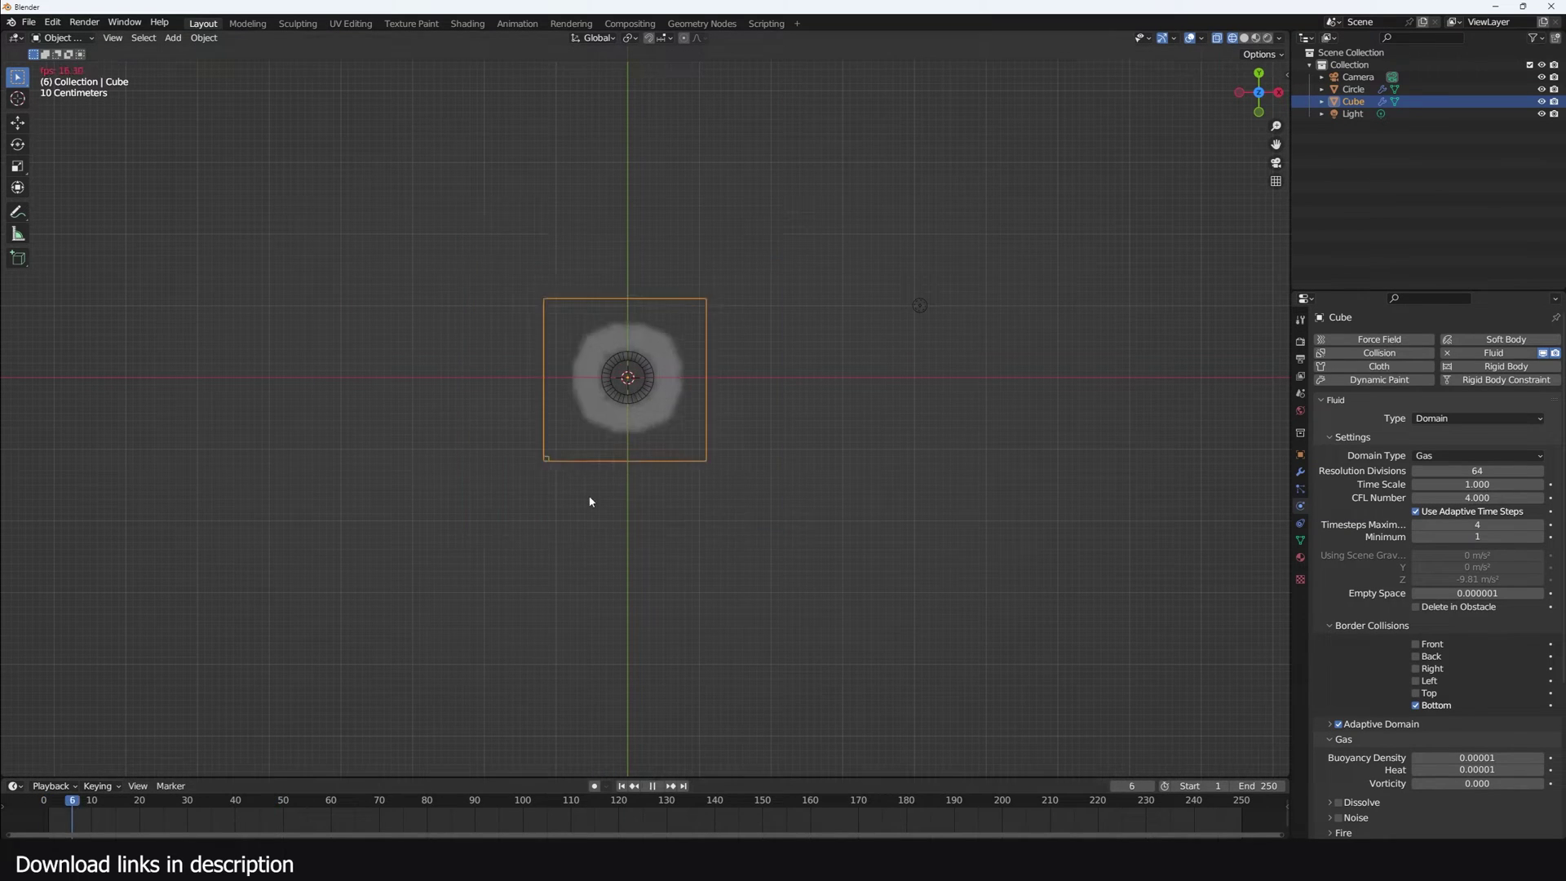
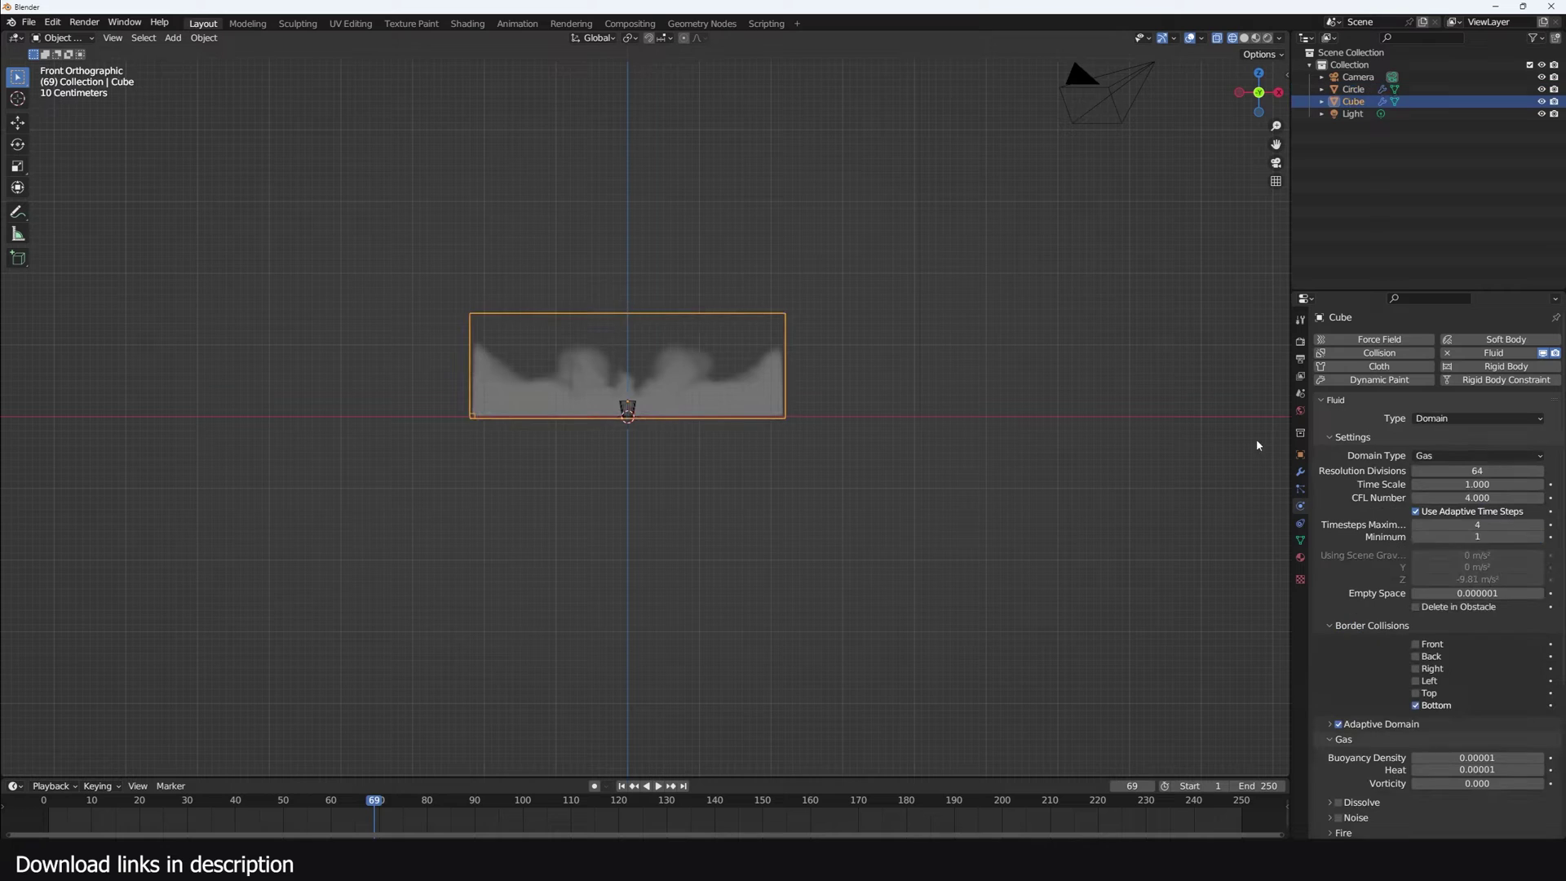
Step: Add a Drag force field at the centre of the ring emitter
scroll(1484, 685, "down", 3)
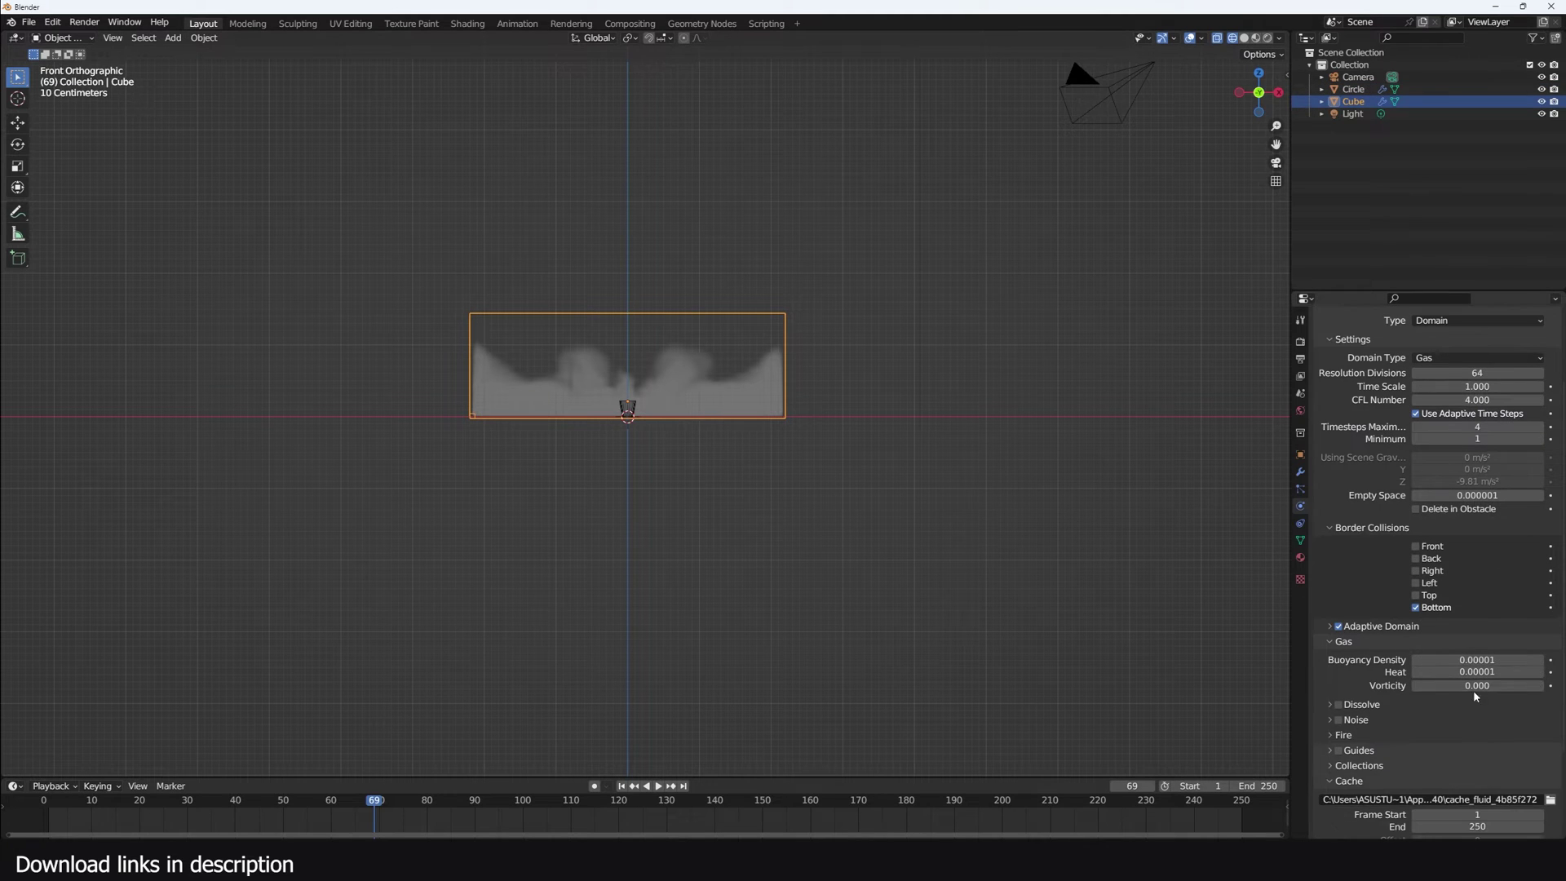
scroll(1476, 668, "down", 1)
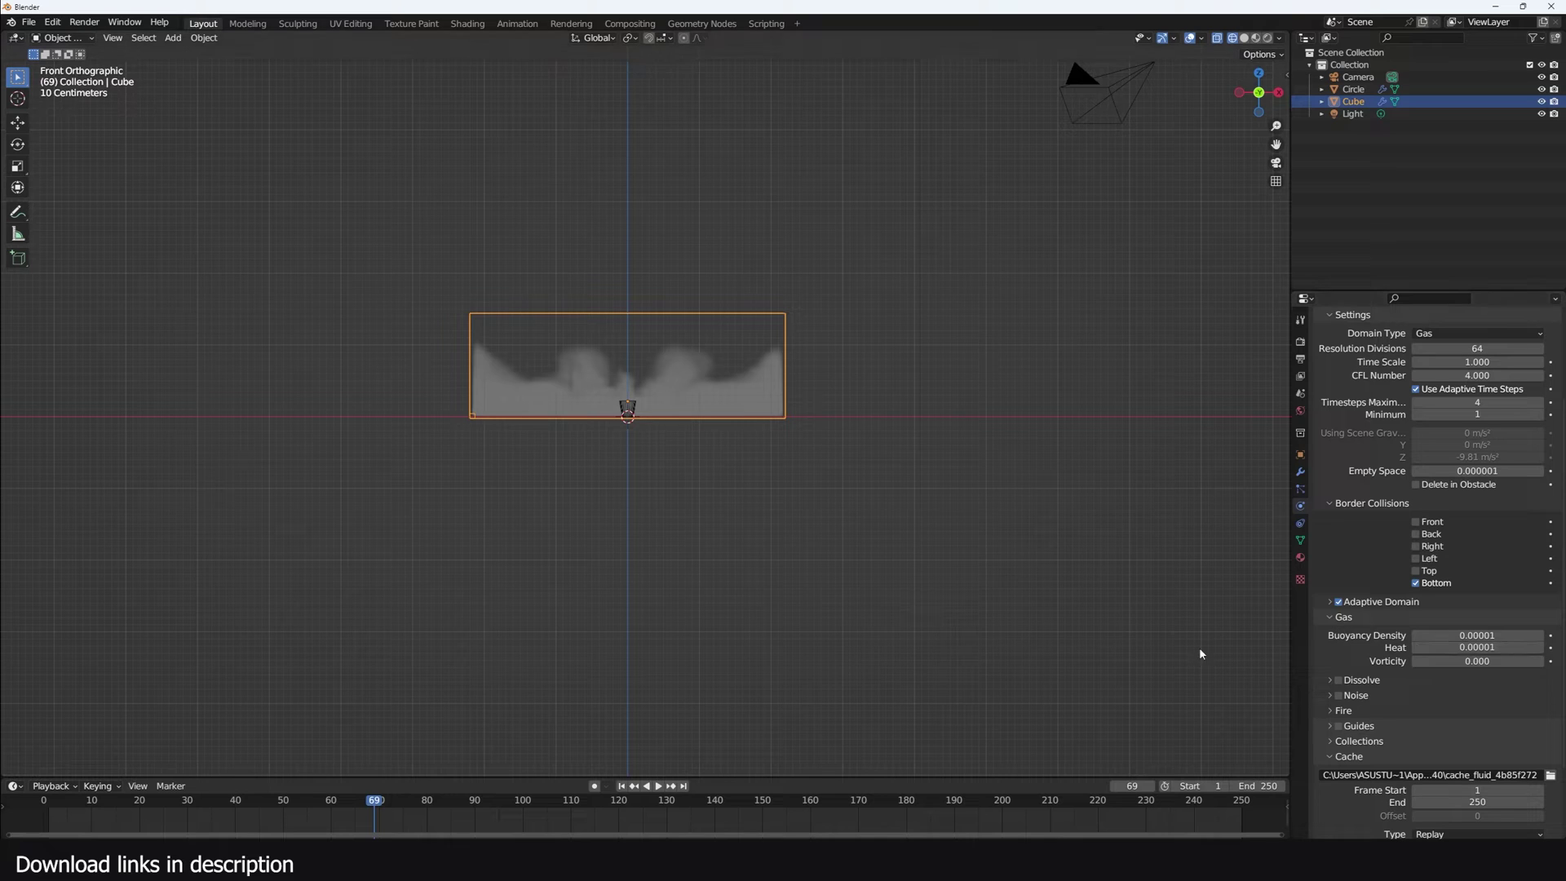
scroll(598, 367, "up", 2)
key("shift+a")
mouse_move(558, 583)
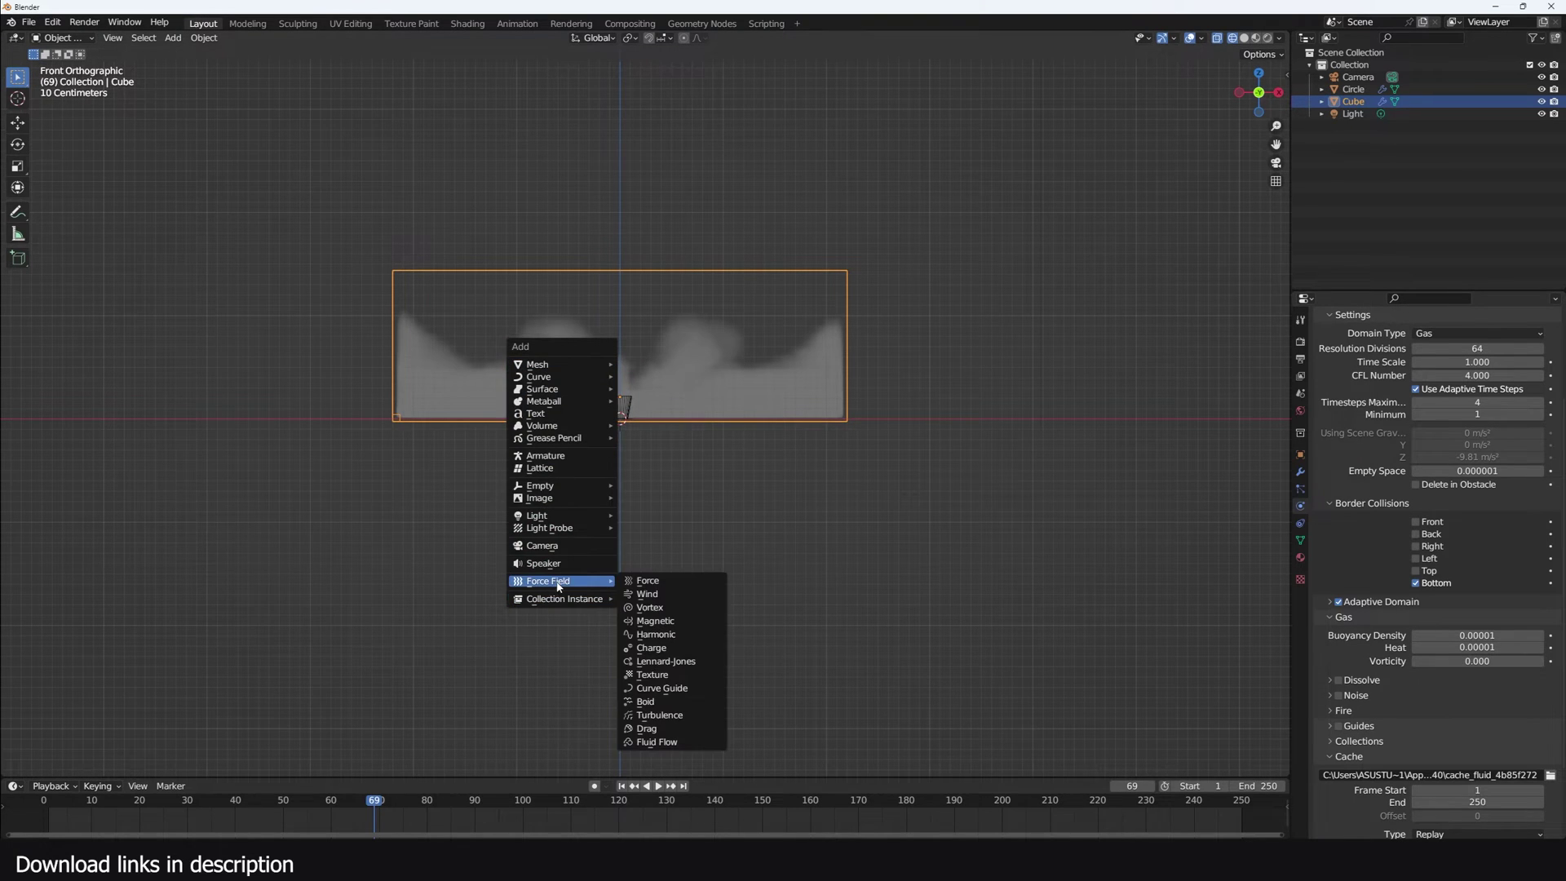
left_click(665, 729)
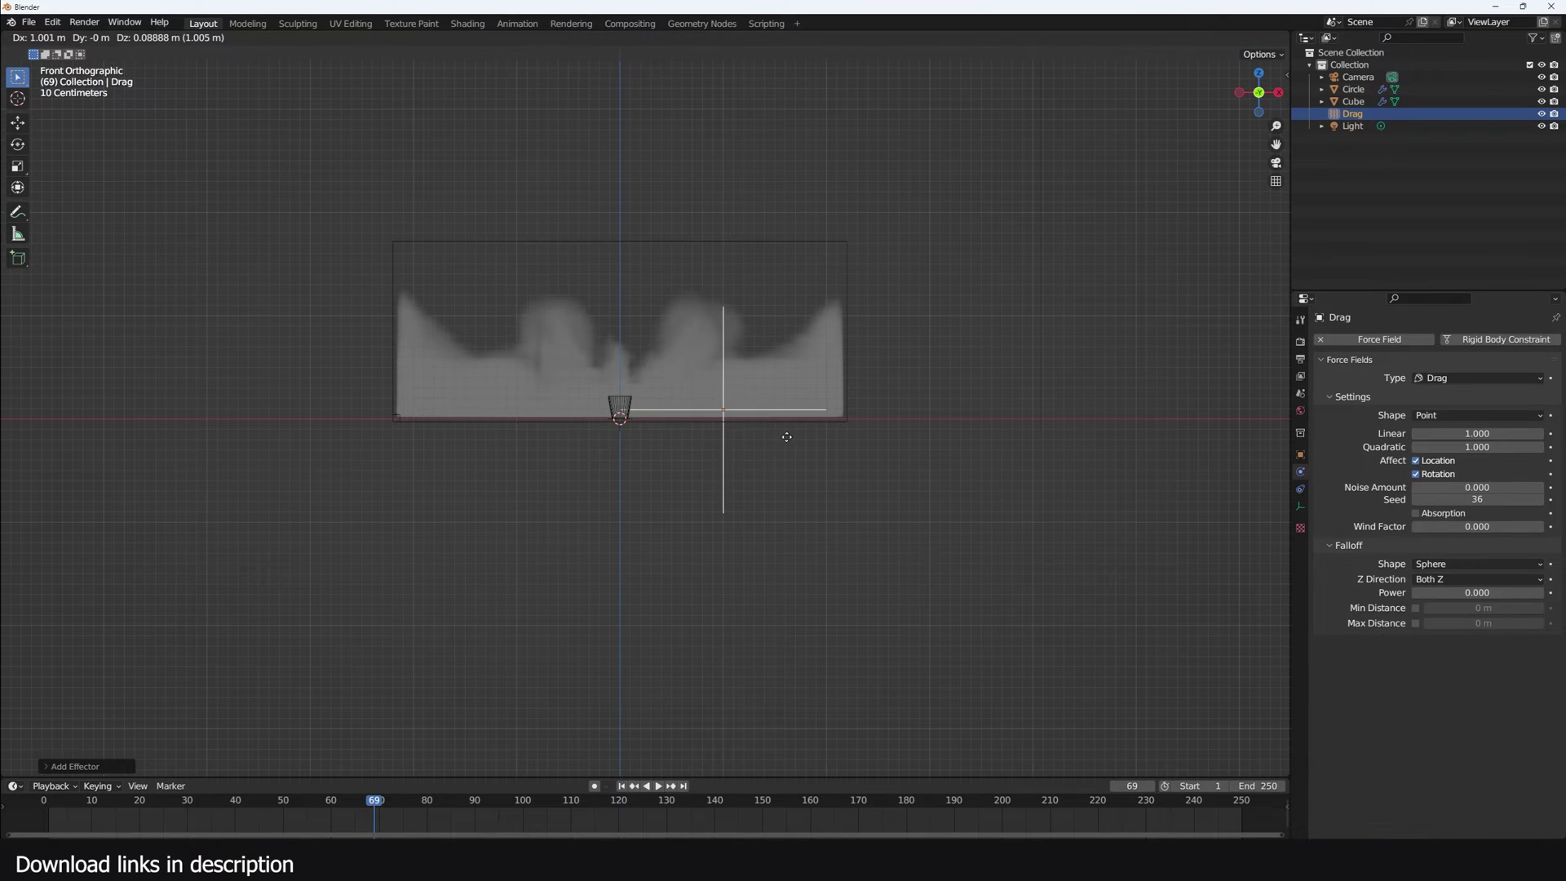
Step: Replay the simulation with the Drag force field and inspect the smoke from above and from the front
left_click(27, 820)
key("space")
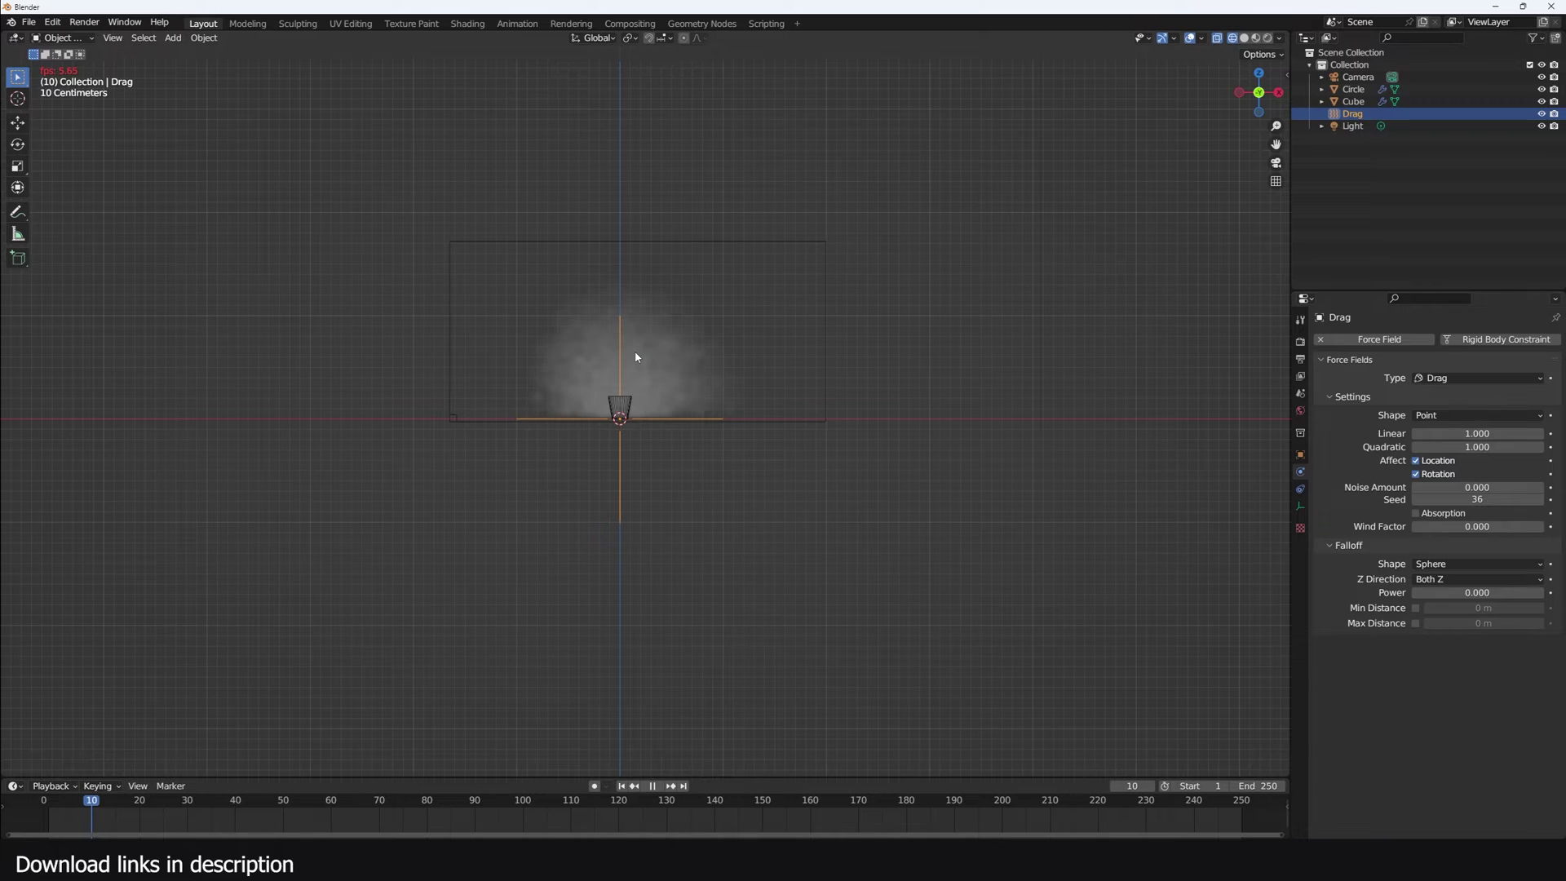
key("space")
middle_click_drag(636, 354, 615, 462)
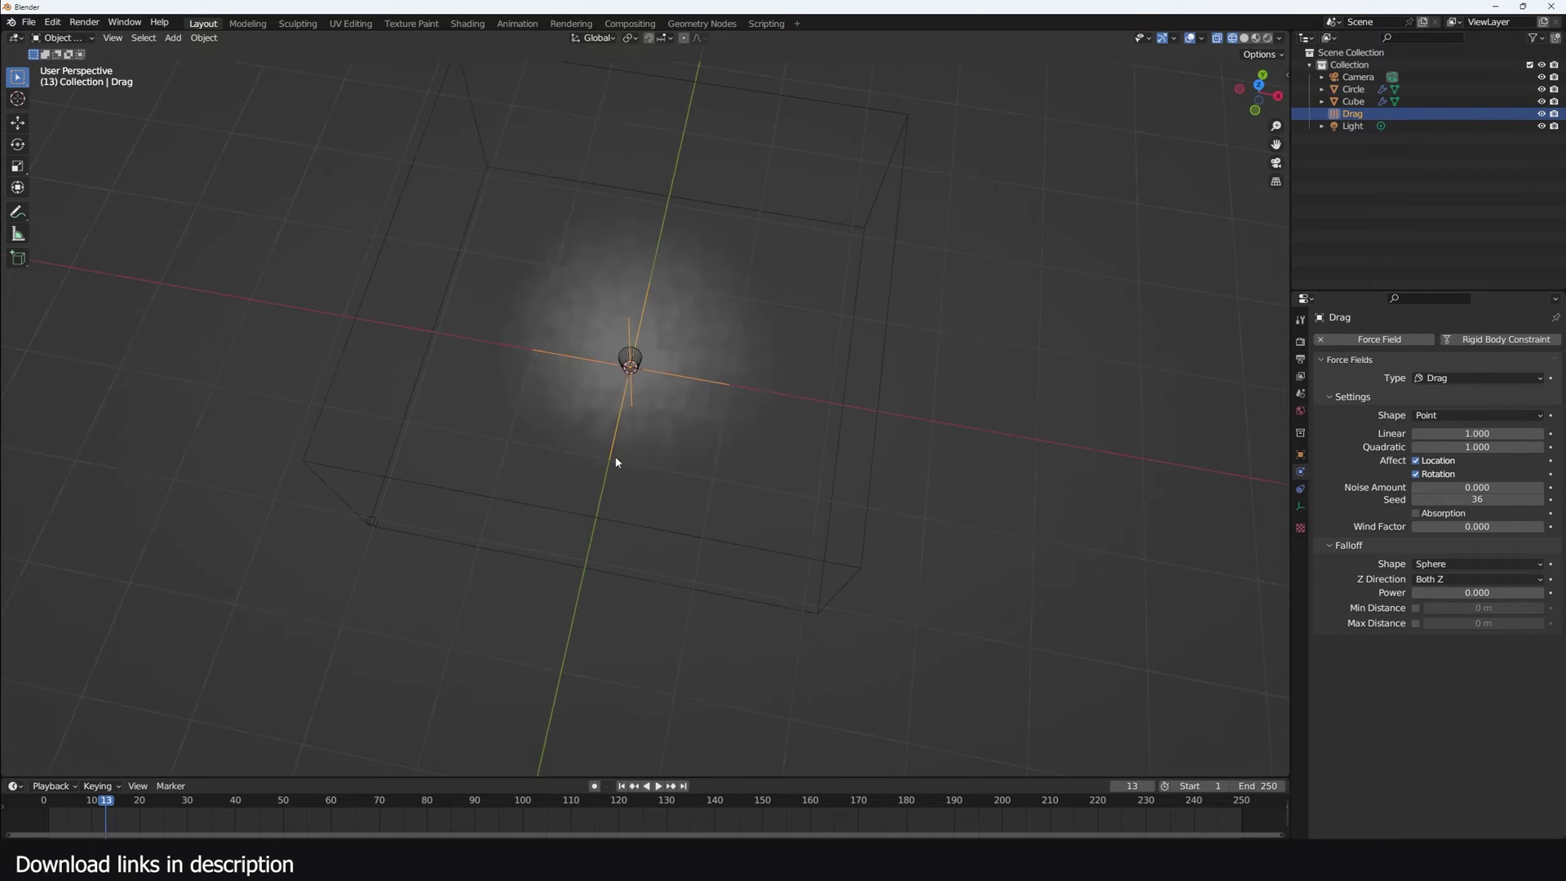
key("KP_1")
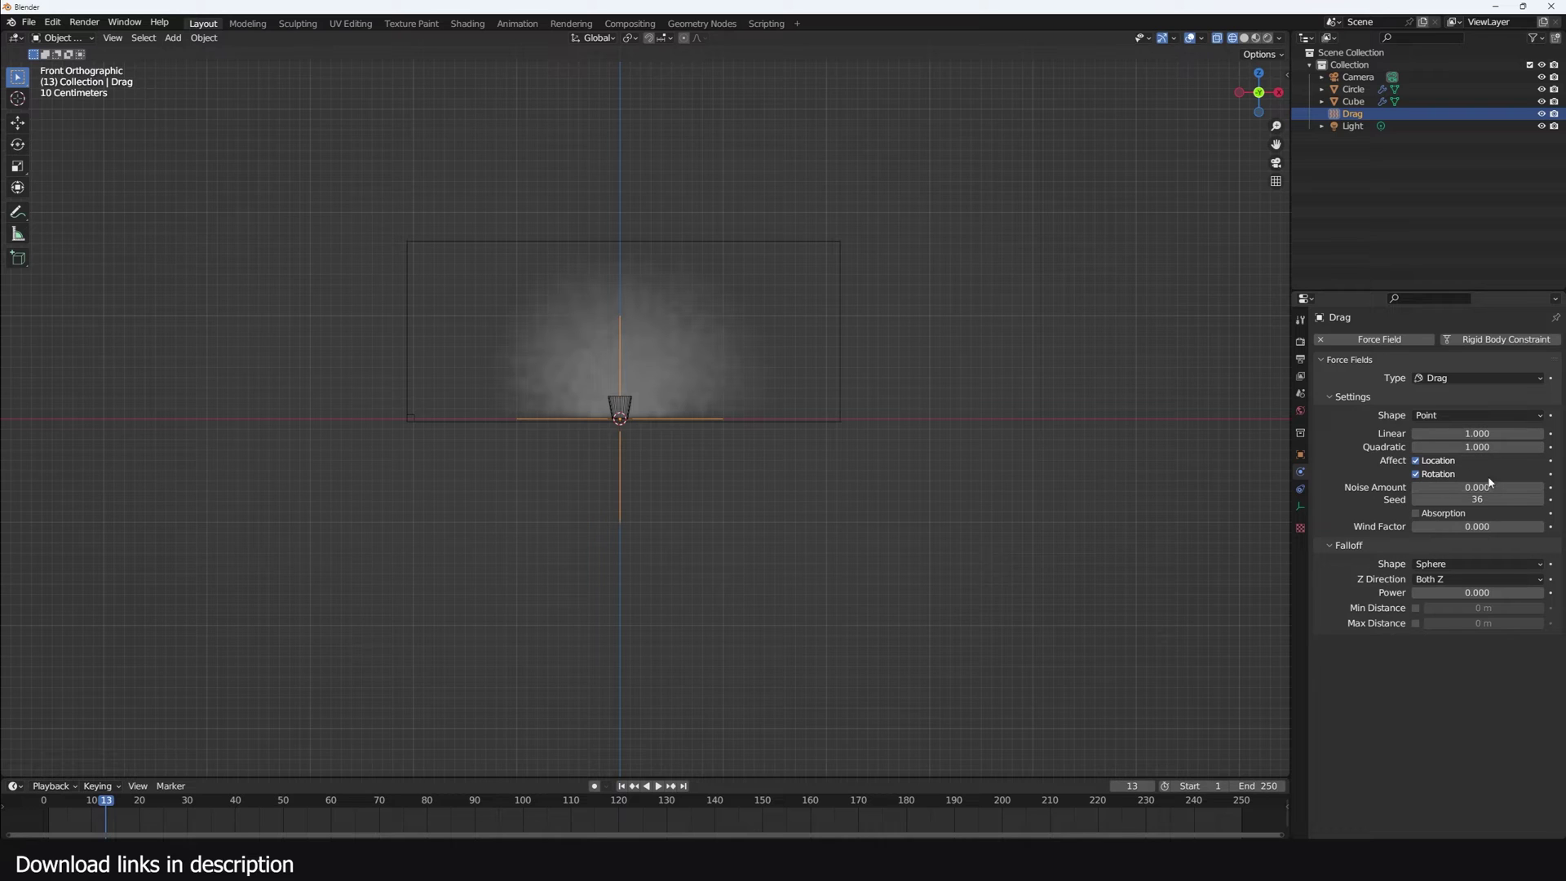
Step: Keyframe the Drag field's Affect Location and Rotation options off at frame 50 and on at frame 51
left_click_drag(136, 803, 270, 803)
left_click_drag(273, 813, 283, 815)
left_click(1551, 463)
key("Right")
left_click(1550, 461)
Step: Replay the simulation from the start in perspective view to examine the smoke before and after the Drag field takes effect
key("shift+Left")
key("space")
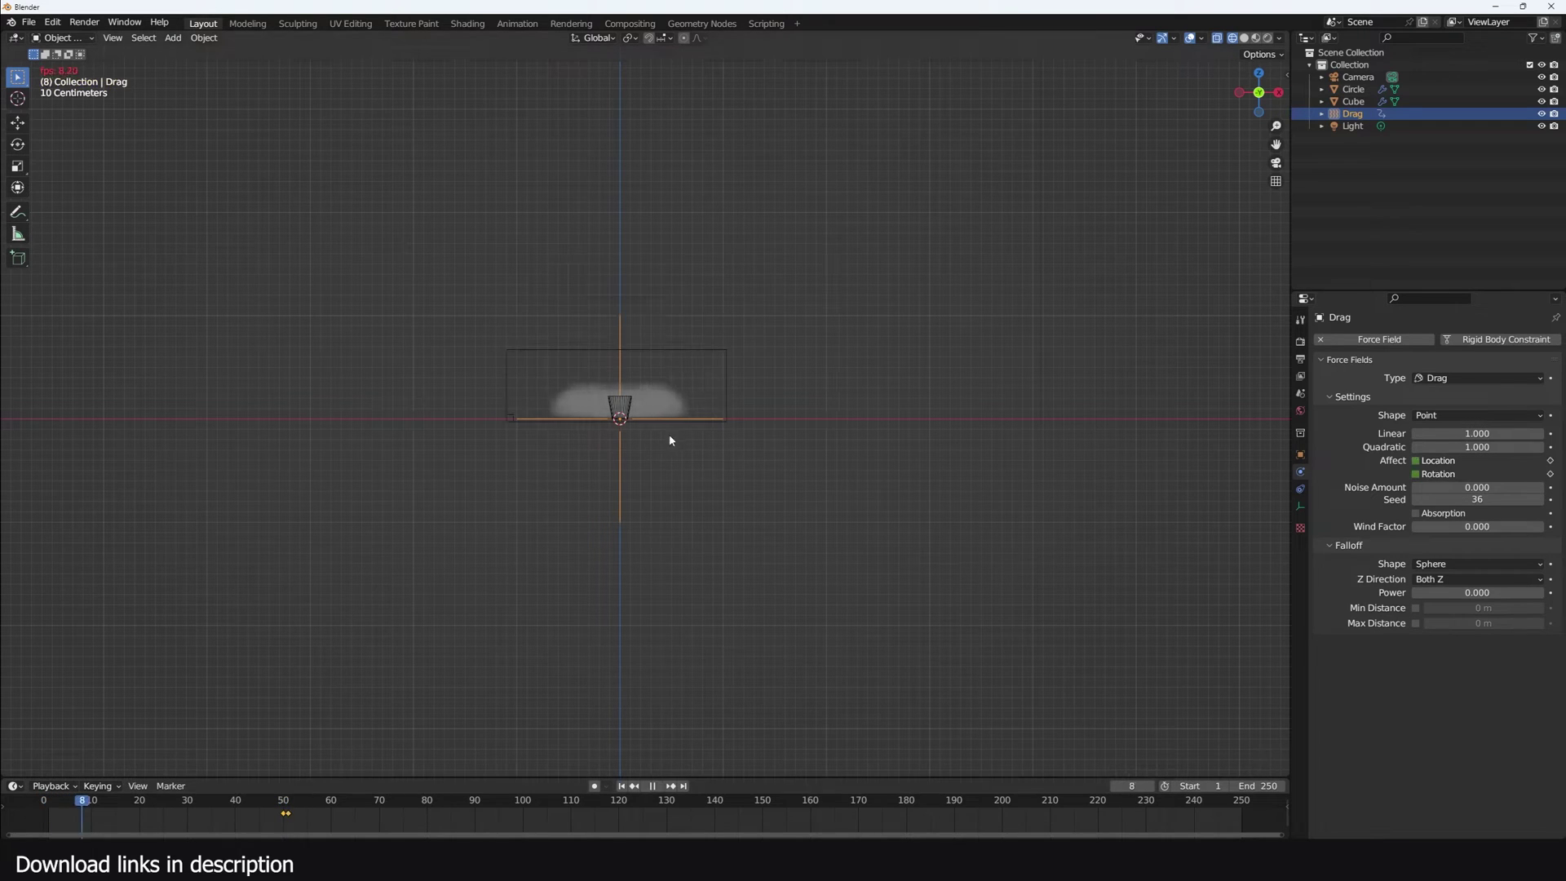
middle_click_drag(669, 434, 709, 457)
scroll(595, 458, "up", 3)
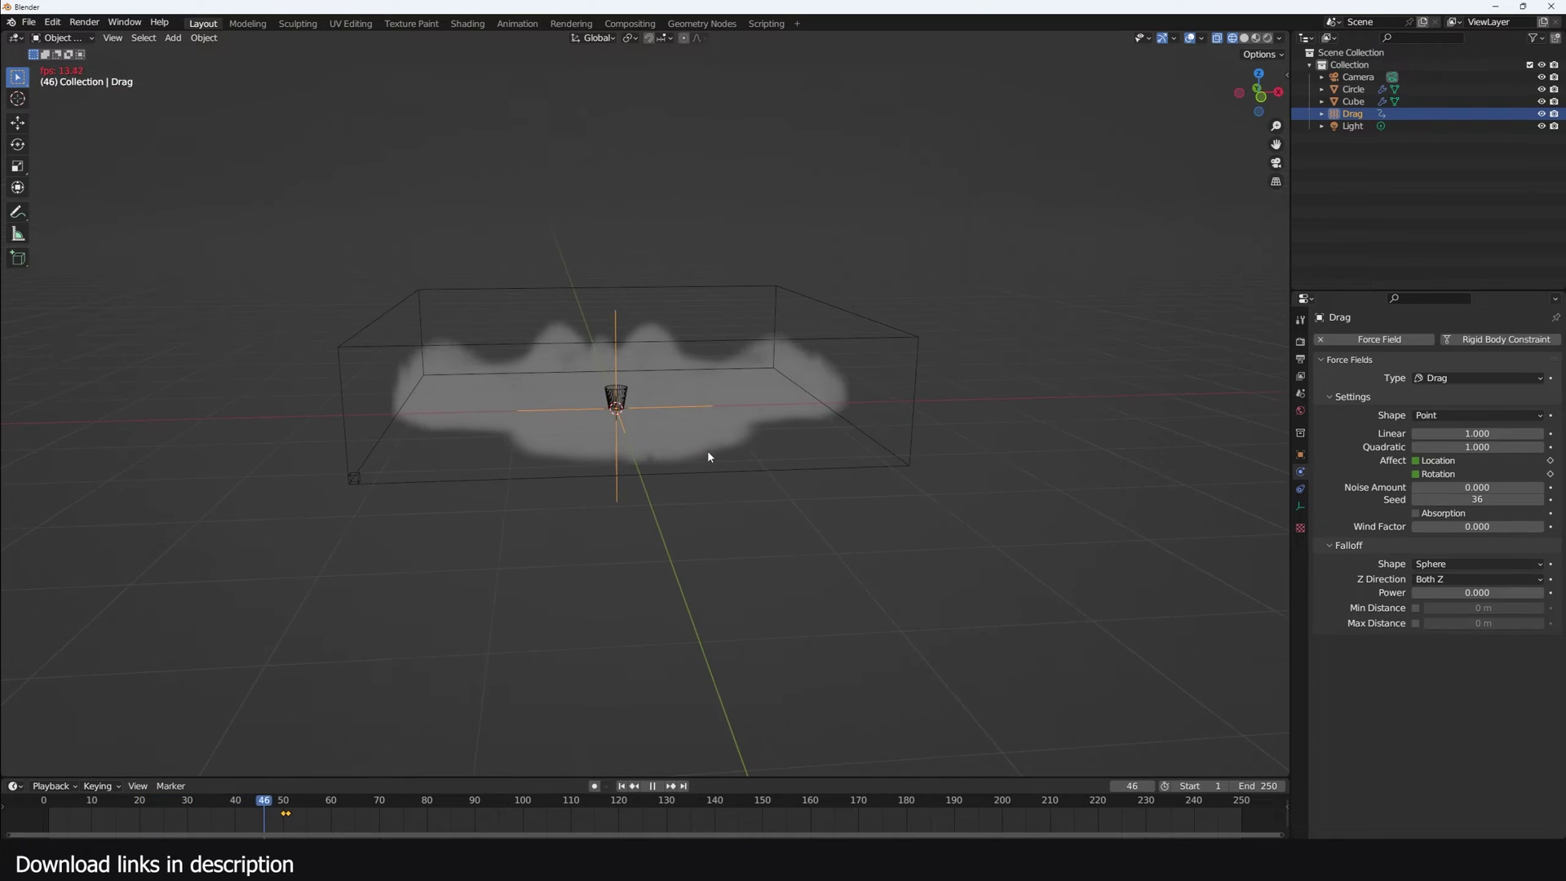
key("space")
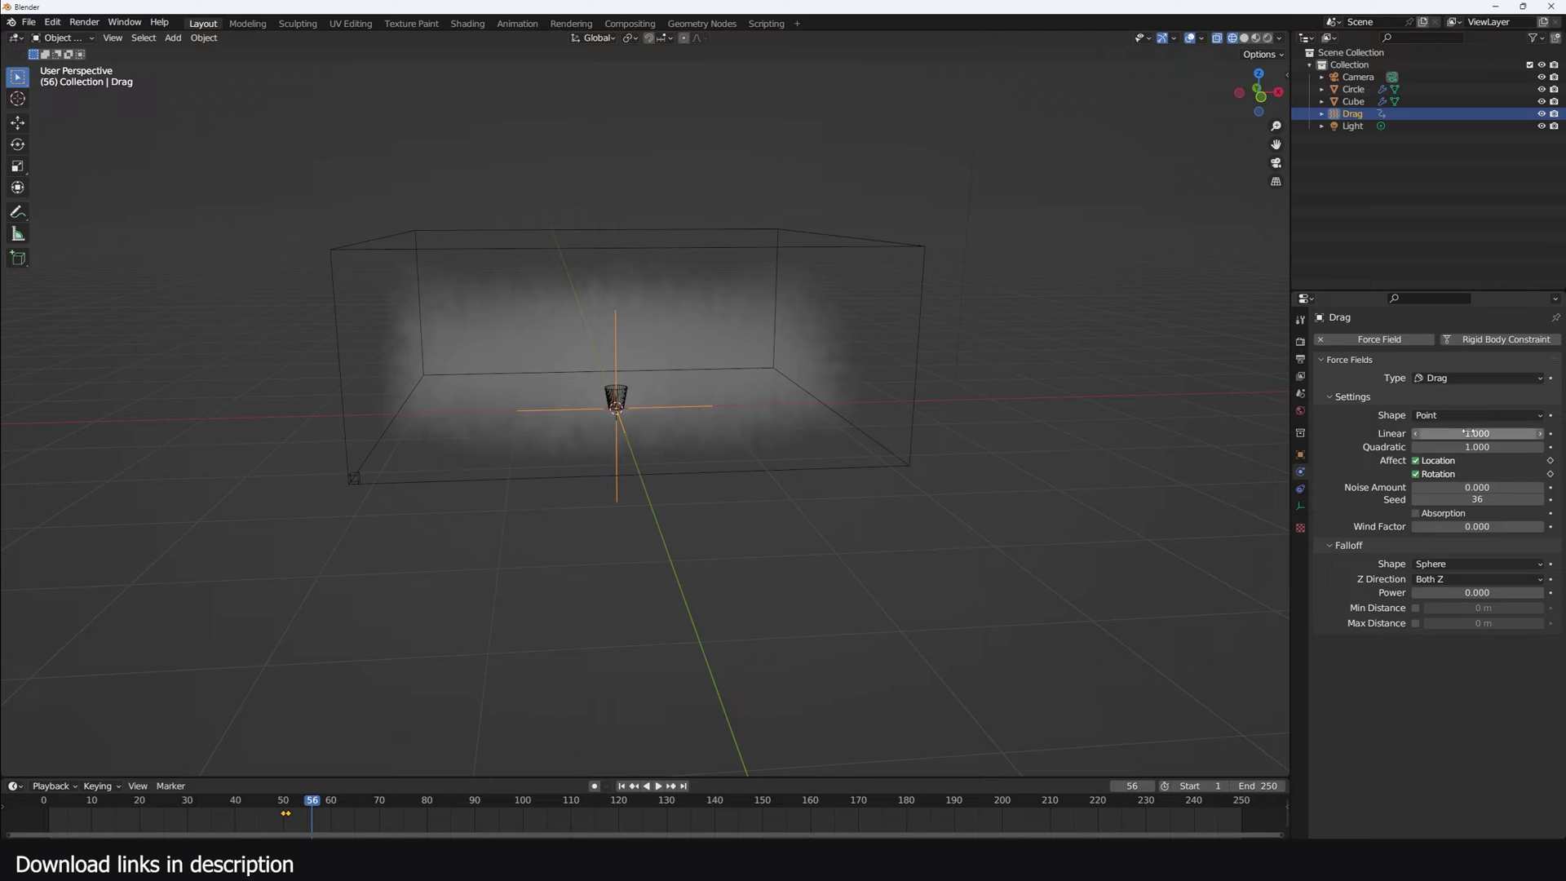
Step: Set the Drag field's Linear and Quadratic values to 0.01 and replay the simulation from frame 0
left_click_drag(1468, 433, 1470, 447)
type("0.01")
key("Return")
left_click(48, 811)
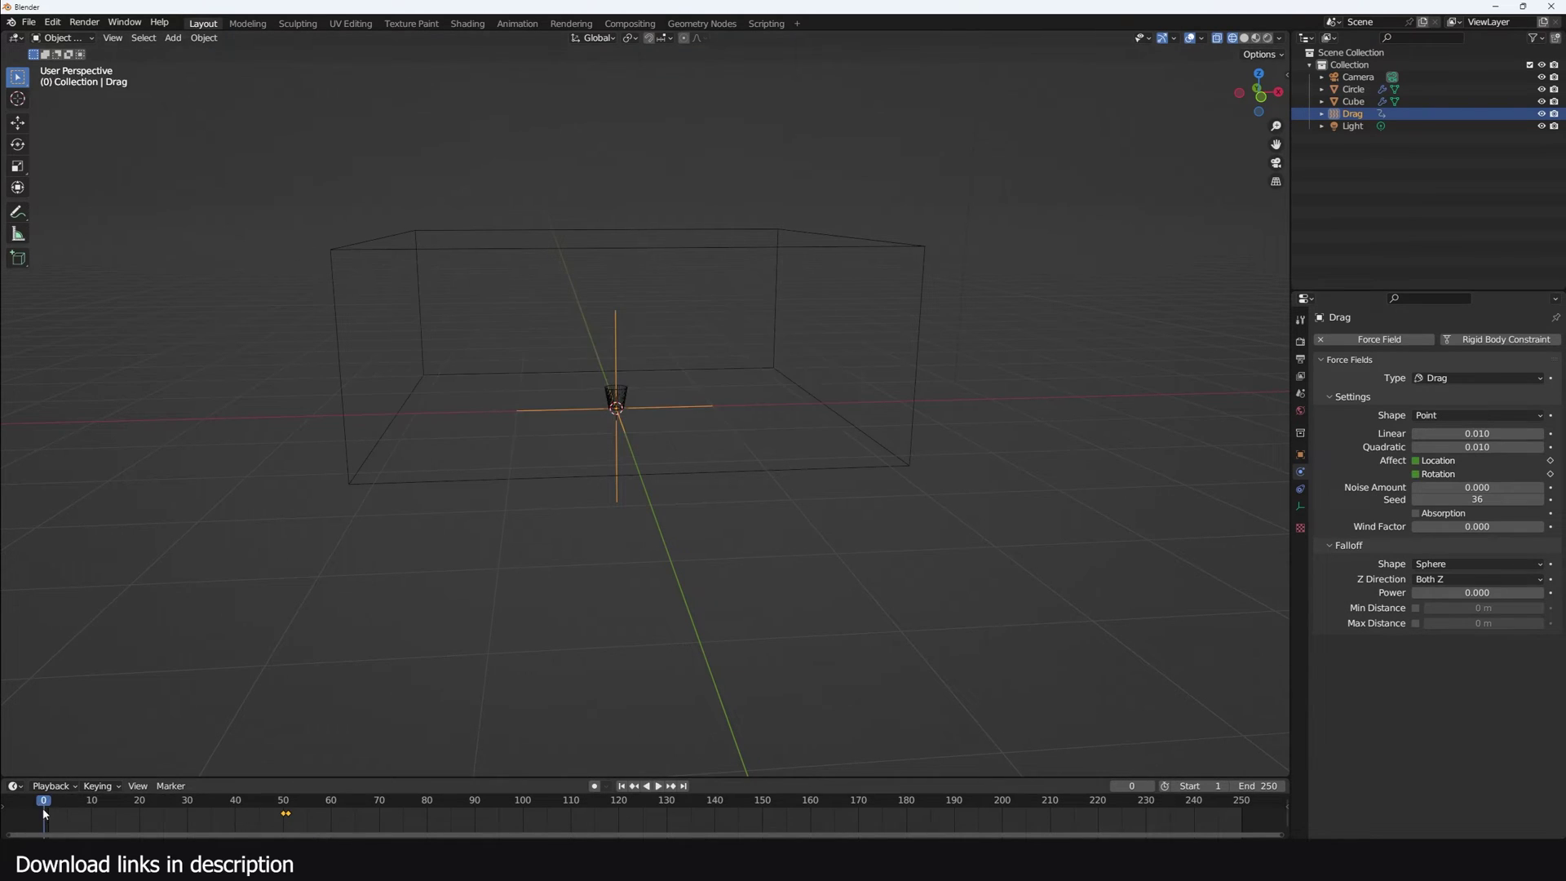
key("space")
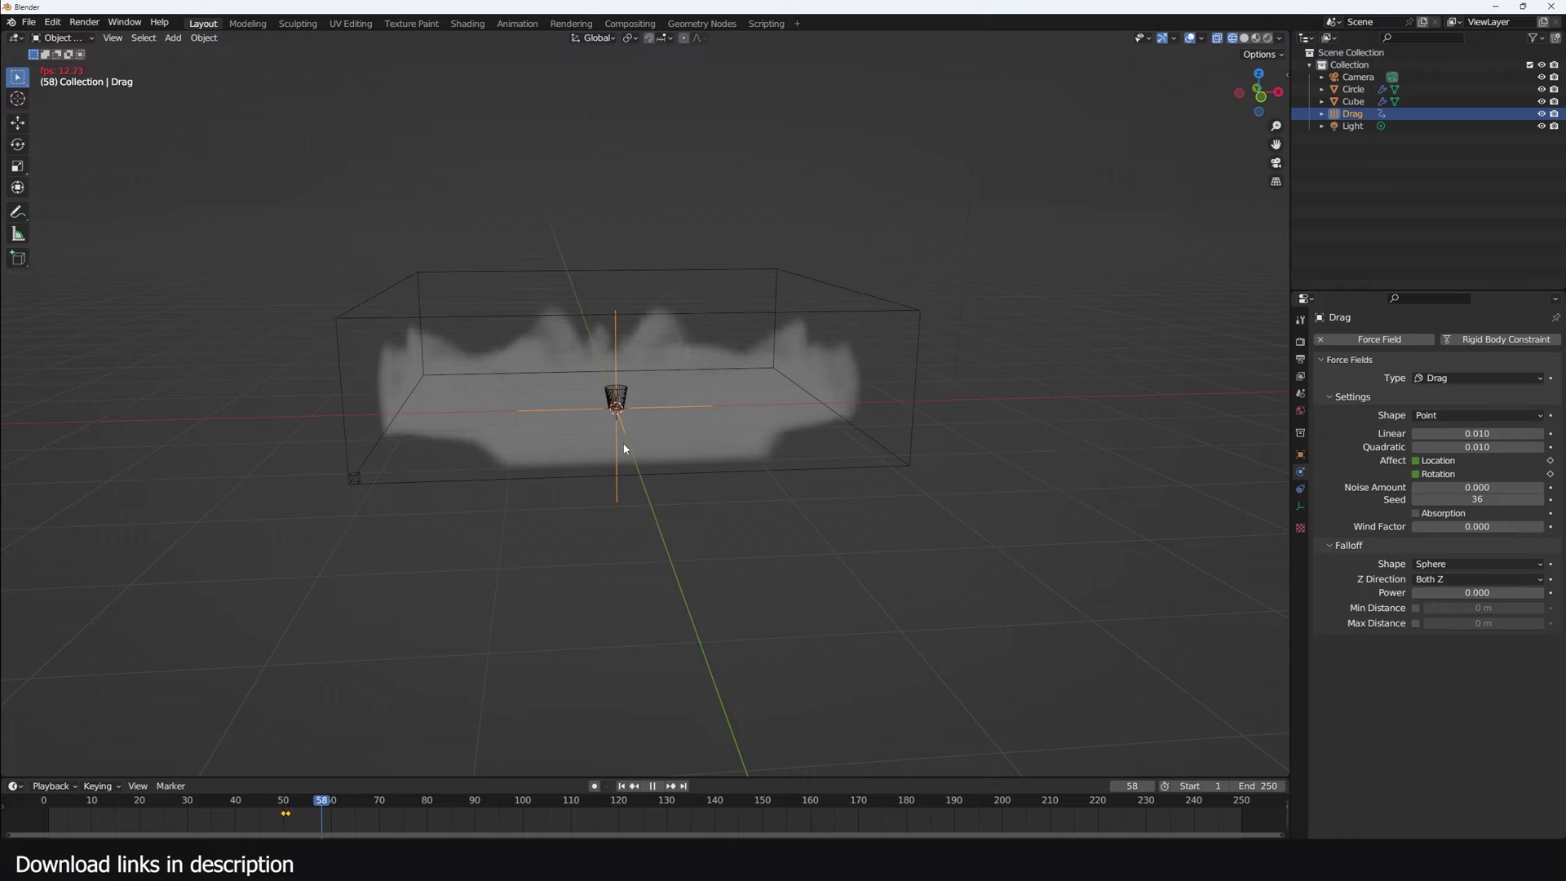
middle_click_drag(624, 448, 666, 438)
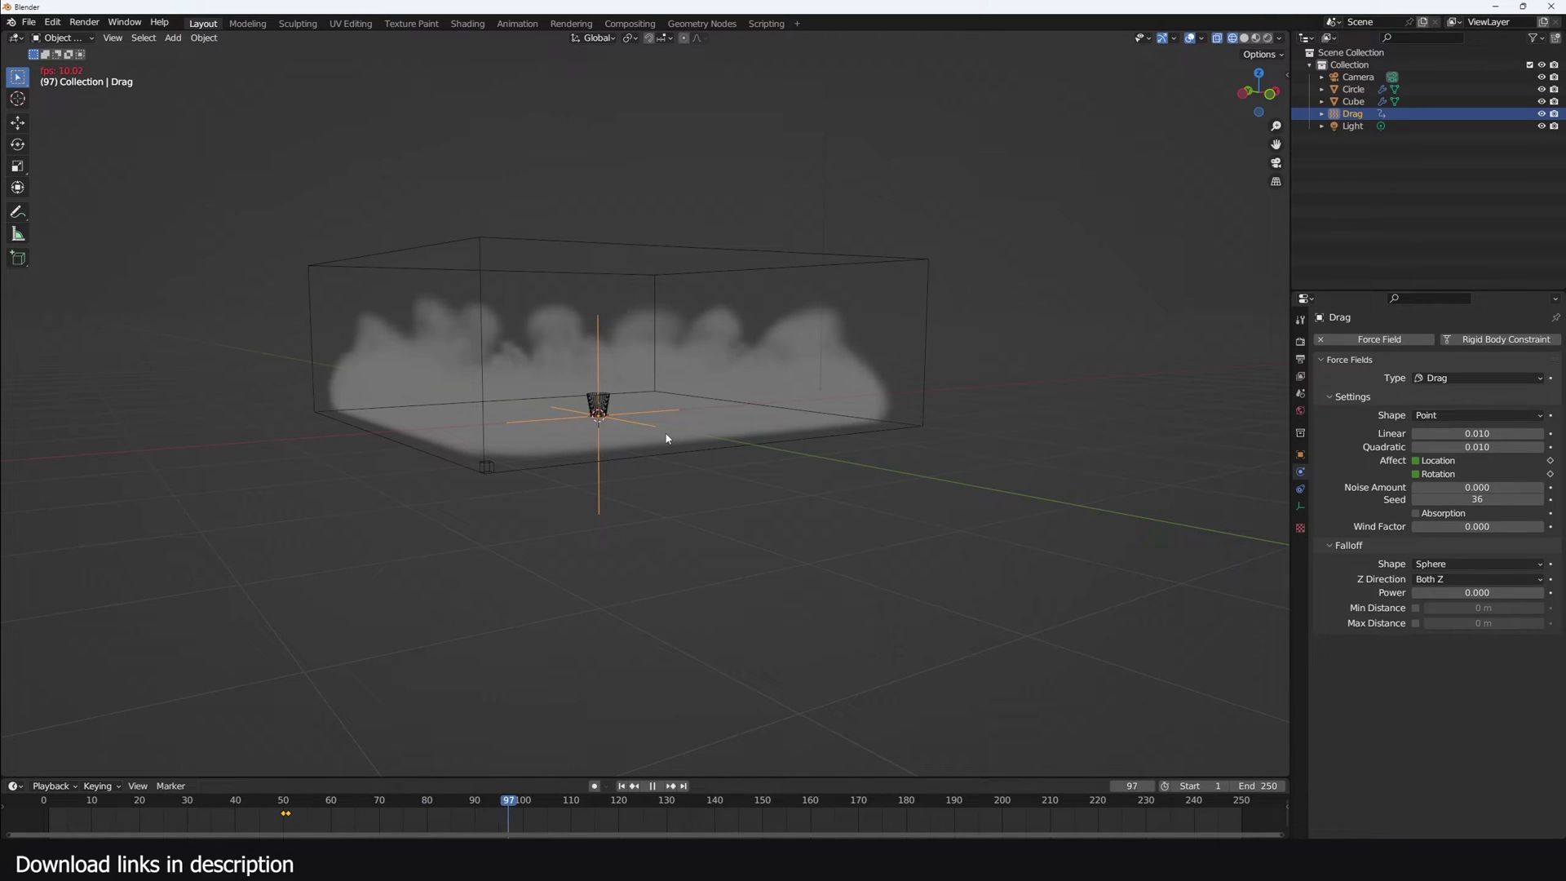
key("space")
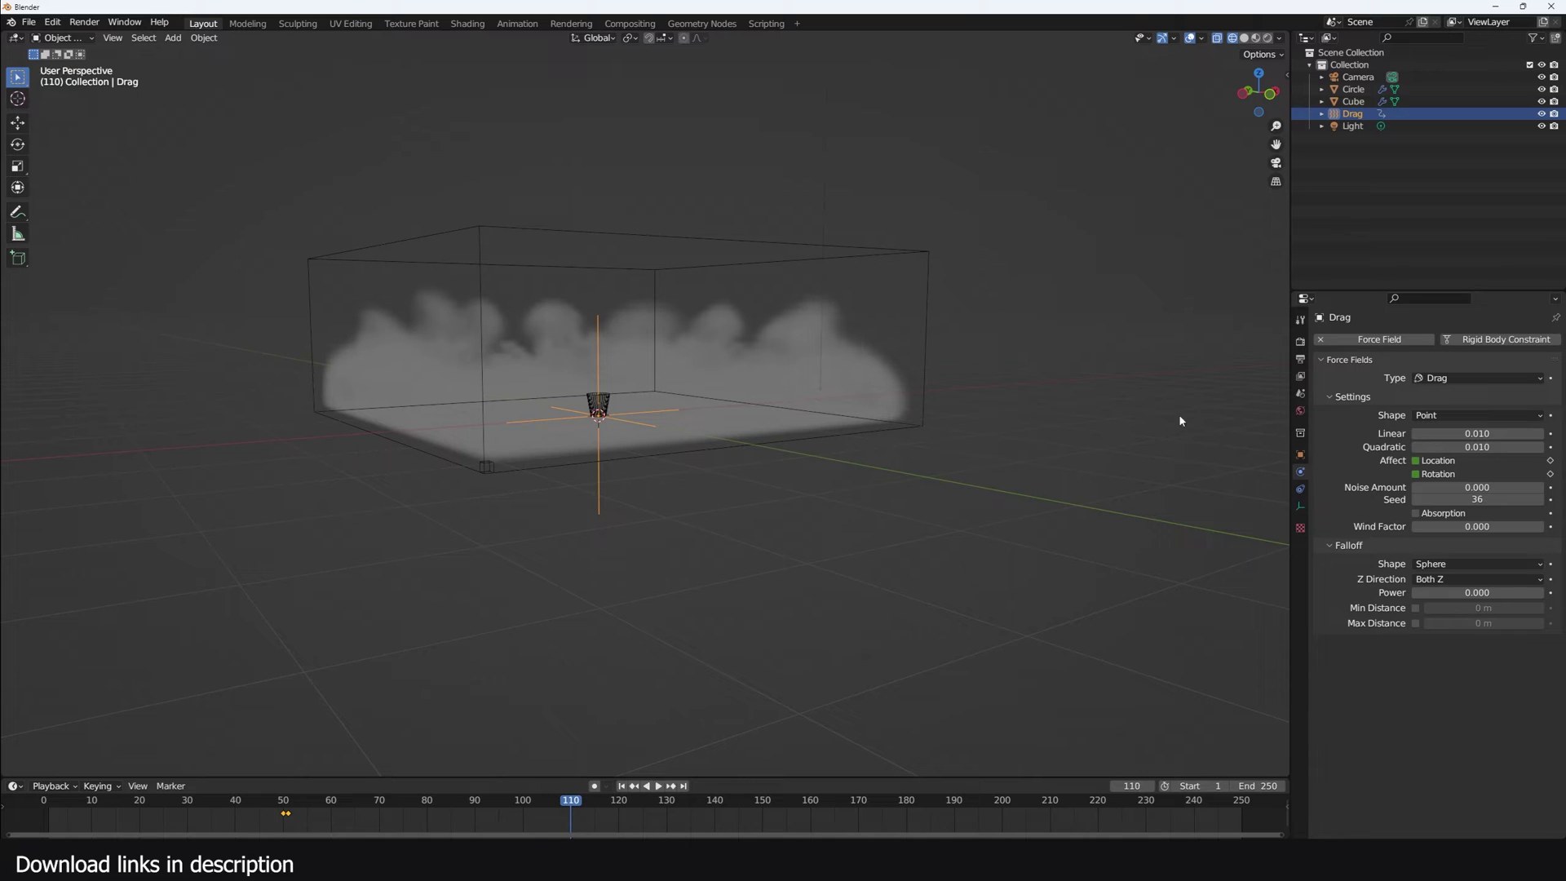
Step: Set the Drag field's Linear and Quadratic values to 0.1 and replay the simulation from the start
left_click_drag(1484, 433, 1484, 447)
type(".1")
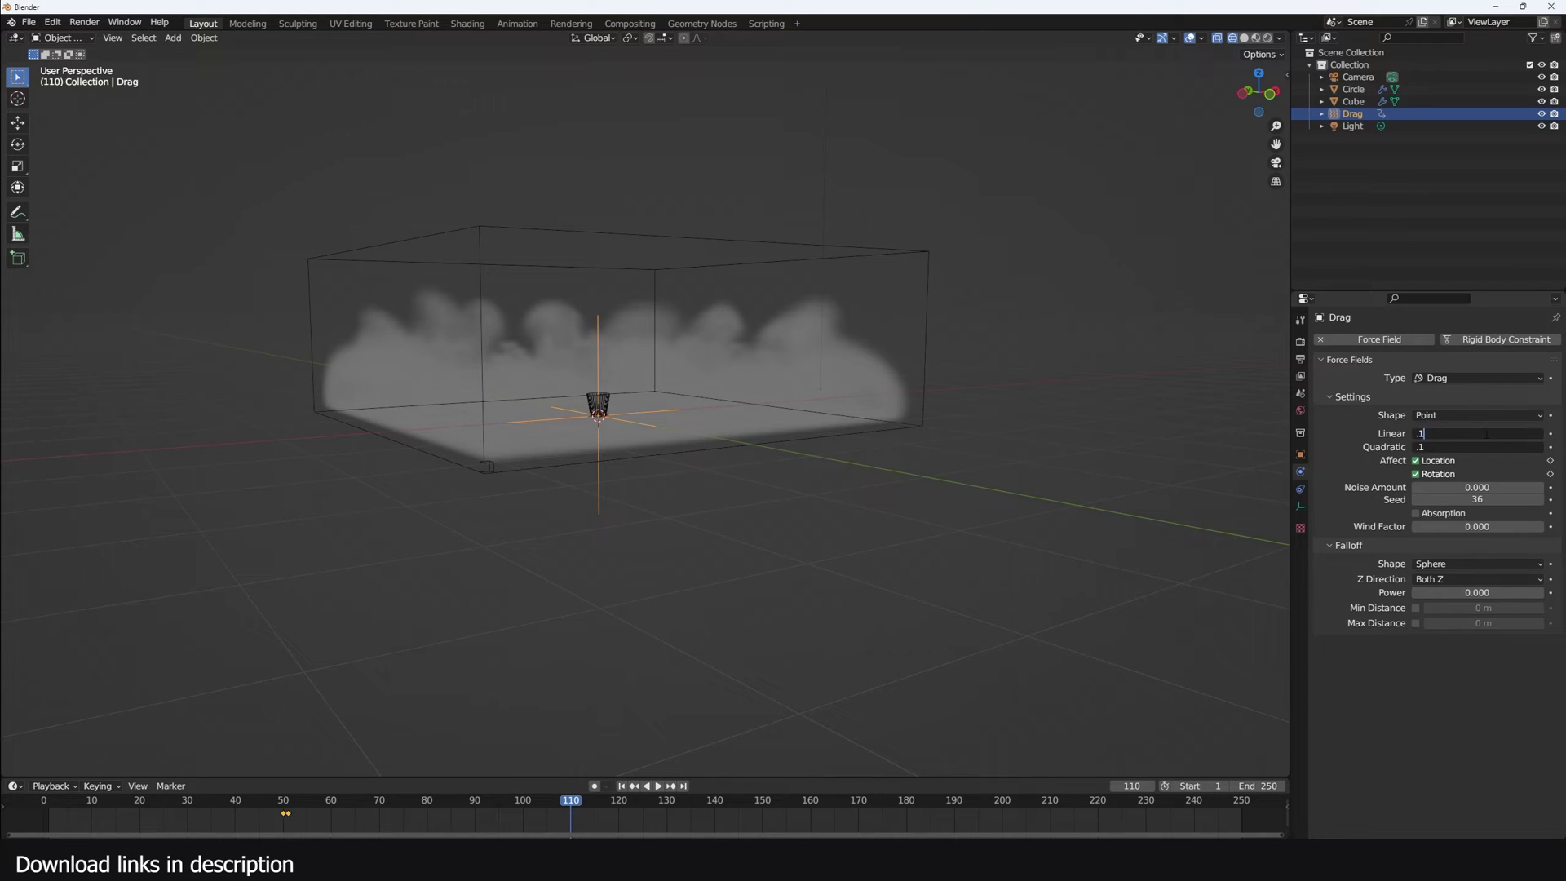
key("Return")
key("shift+Left")
key("space")
middle_click_drag(570, 366, 682, 364)
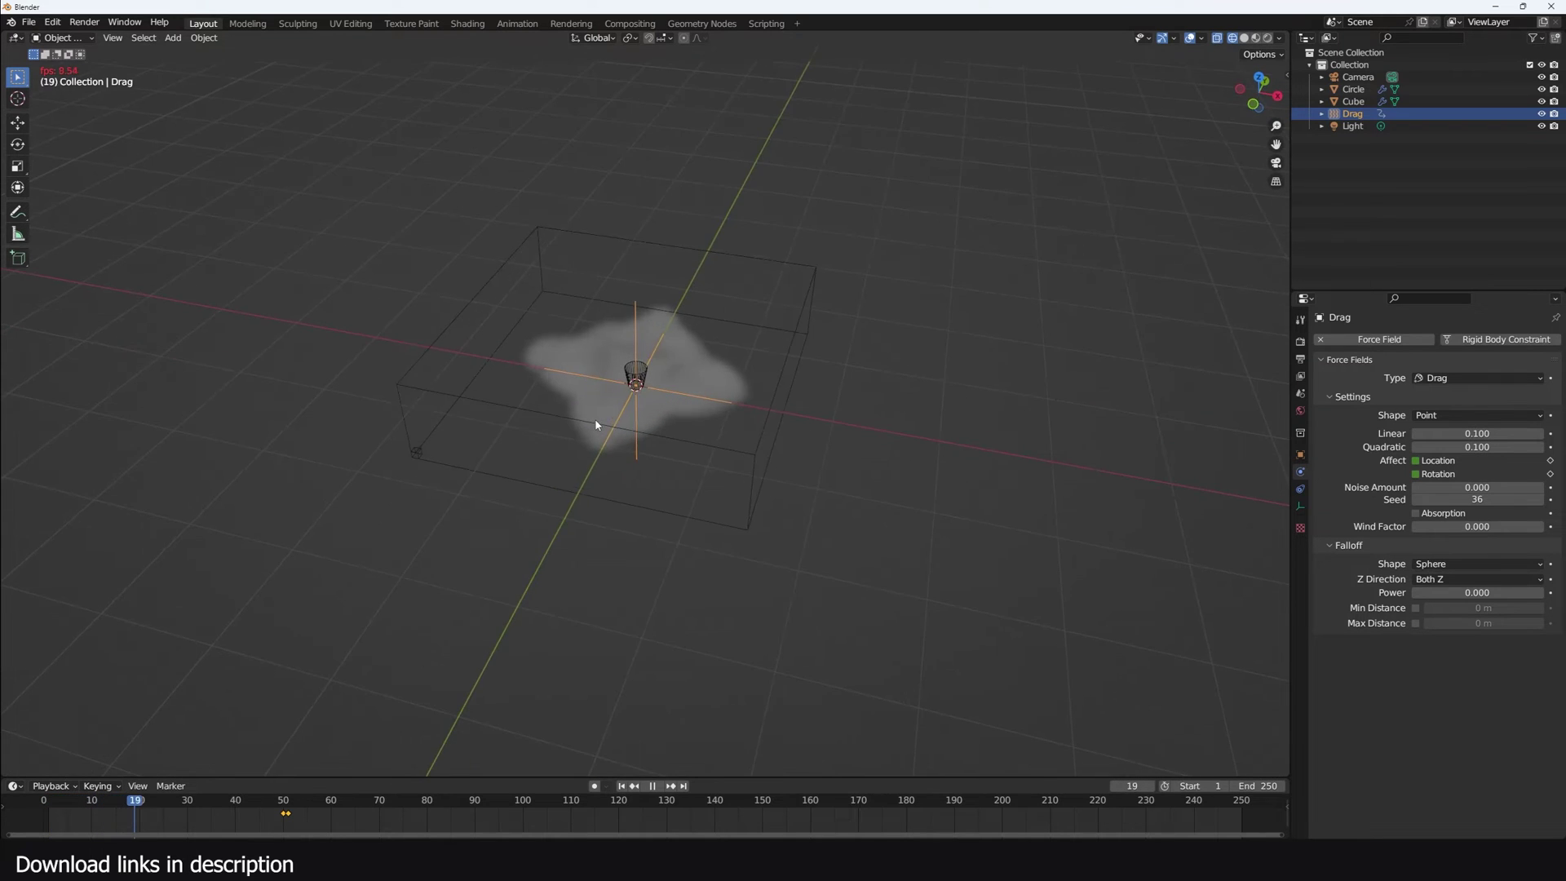
Step: Split the viewport into a narrow top view and a wide perspective view, and play the smoke in both
key("KP_7")
key("space")
left_click_drag(1289, 30, 335, 326)
middle_click_drag(750, 542, 796, 427)
key("space")
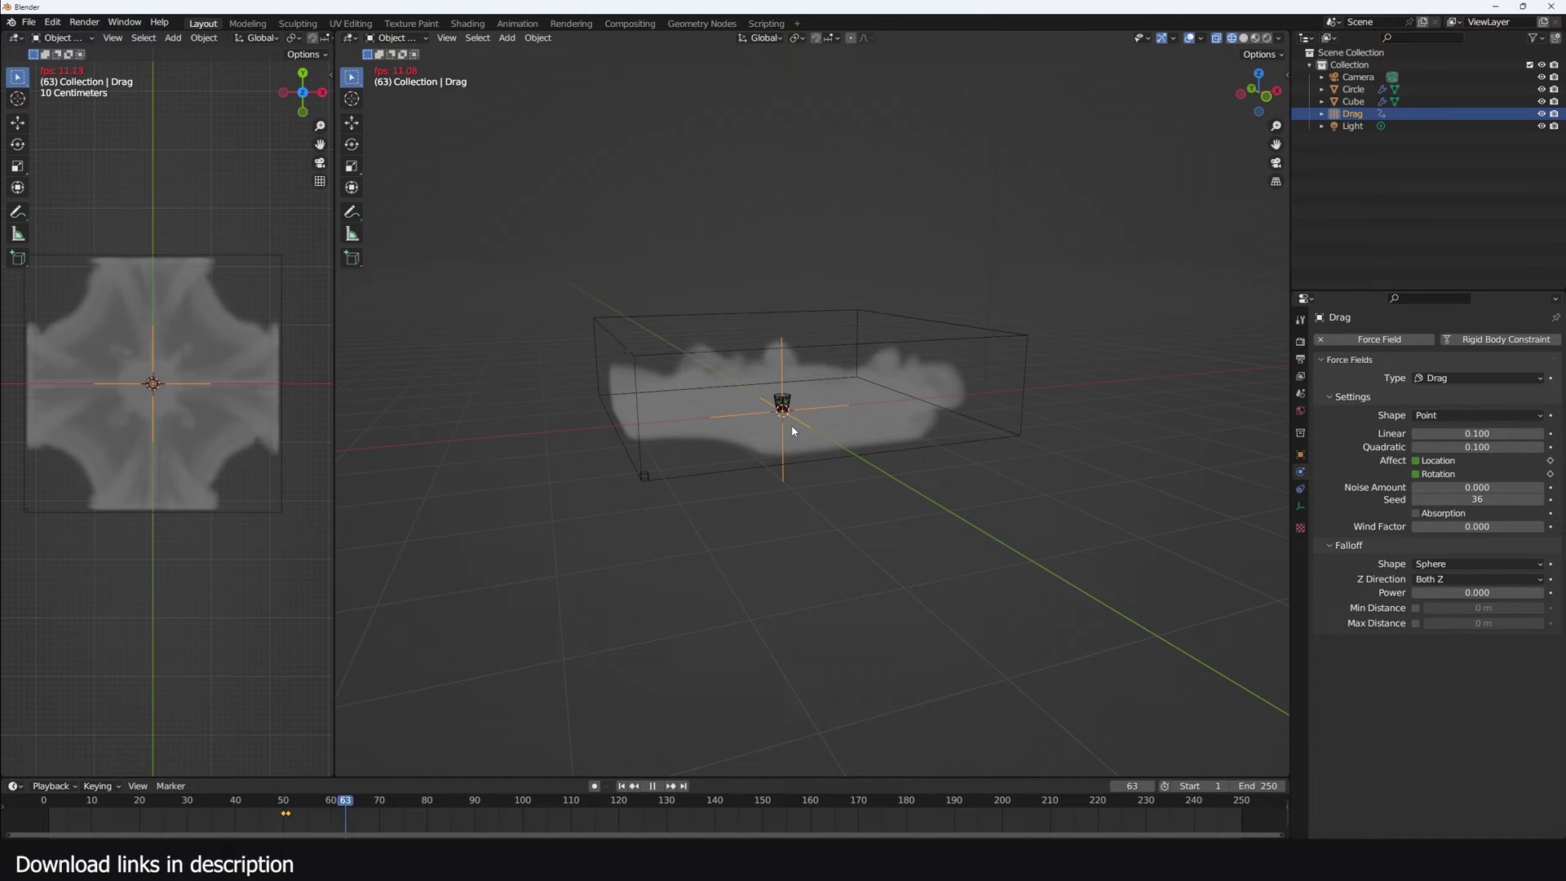
key("space")
Step: Select the smoke domain, replay the simulation from frame 0, and set the domain's Resolution Divisions to 124
left_click(71, 810)
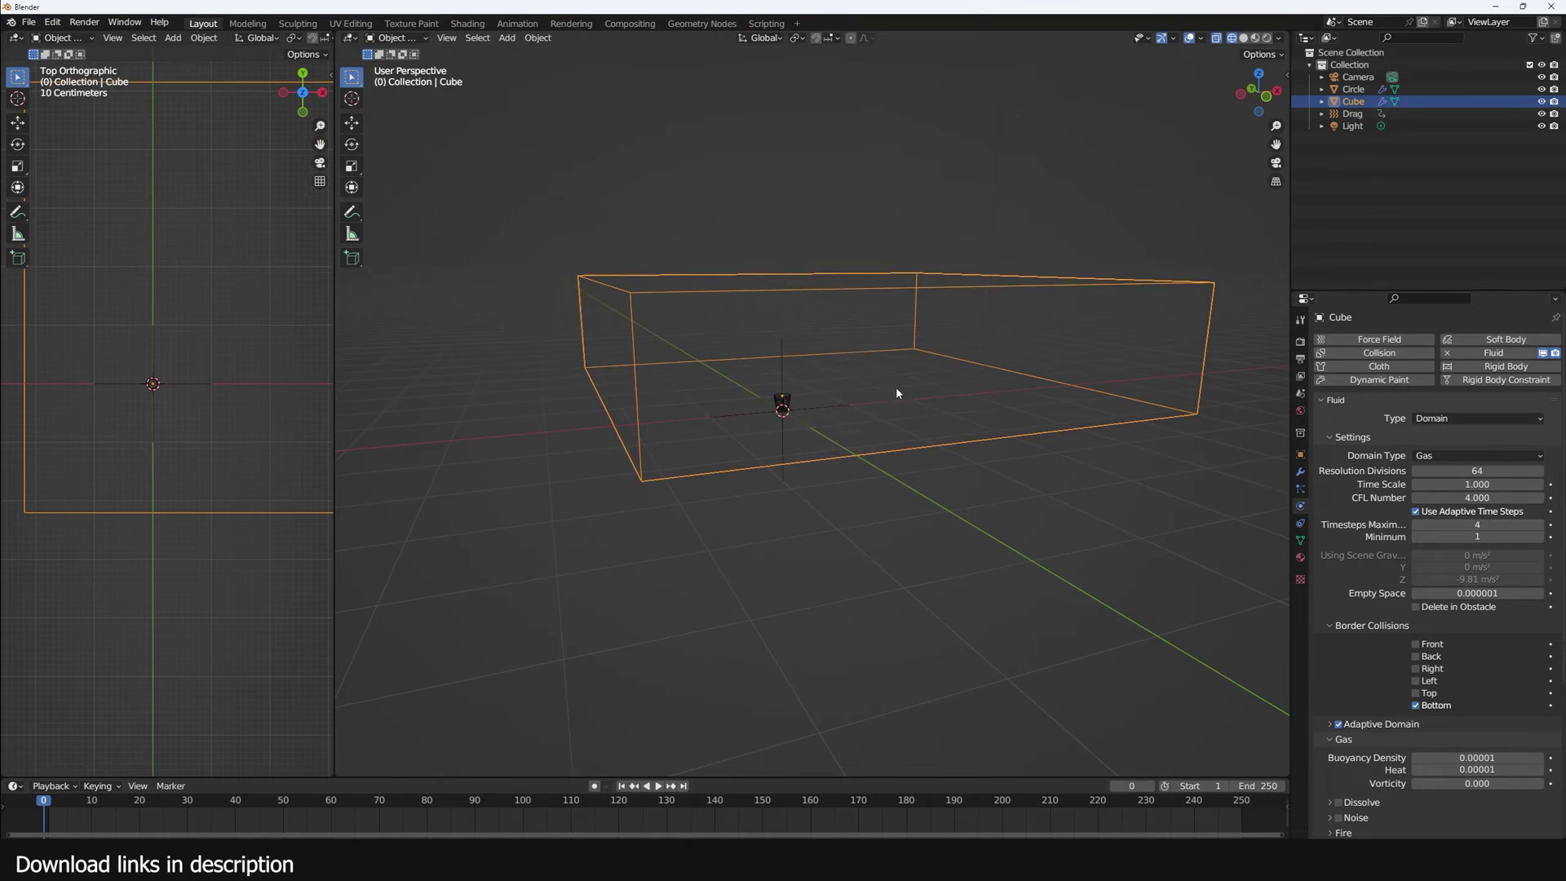
key("space")
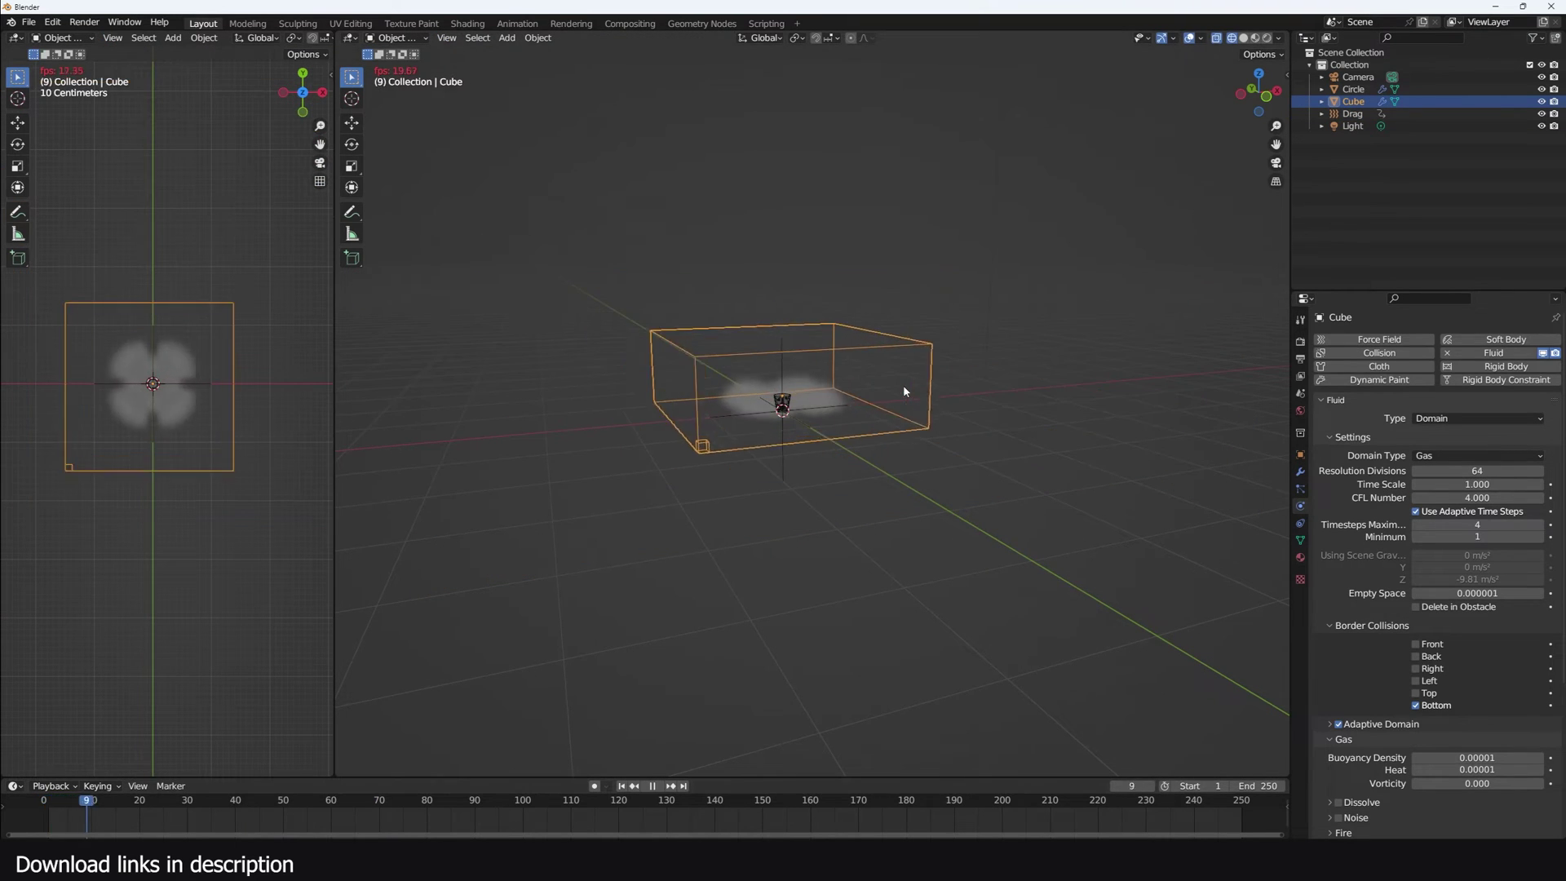
key("space")
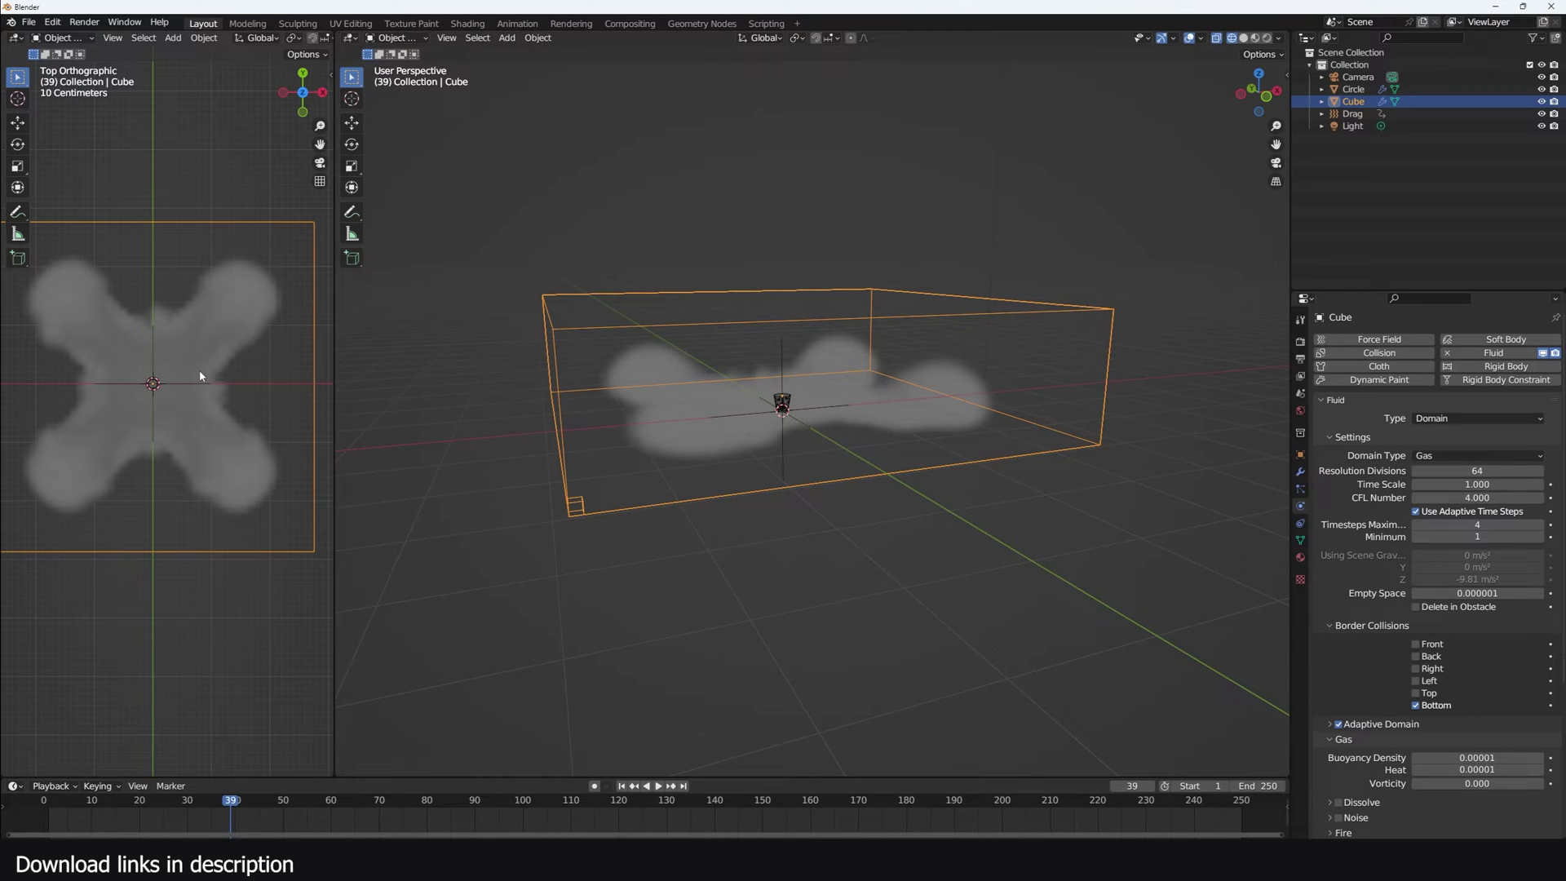
left_click(1443, 470)
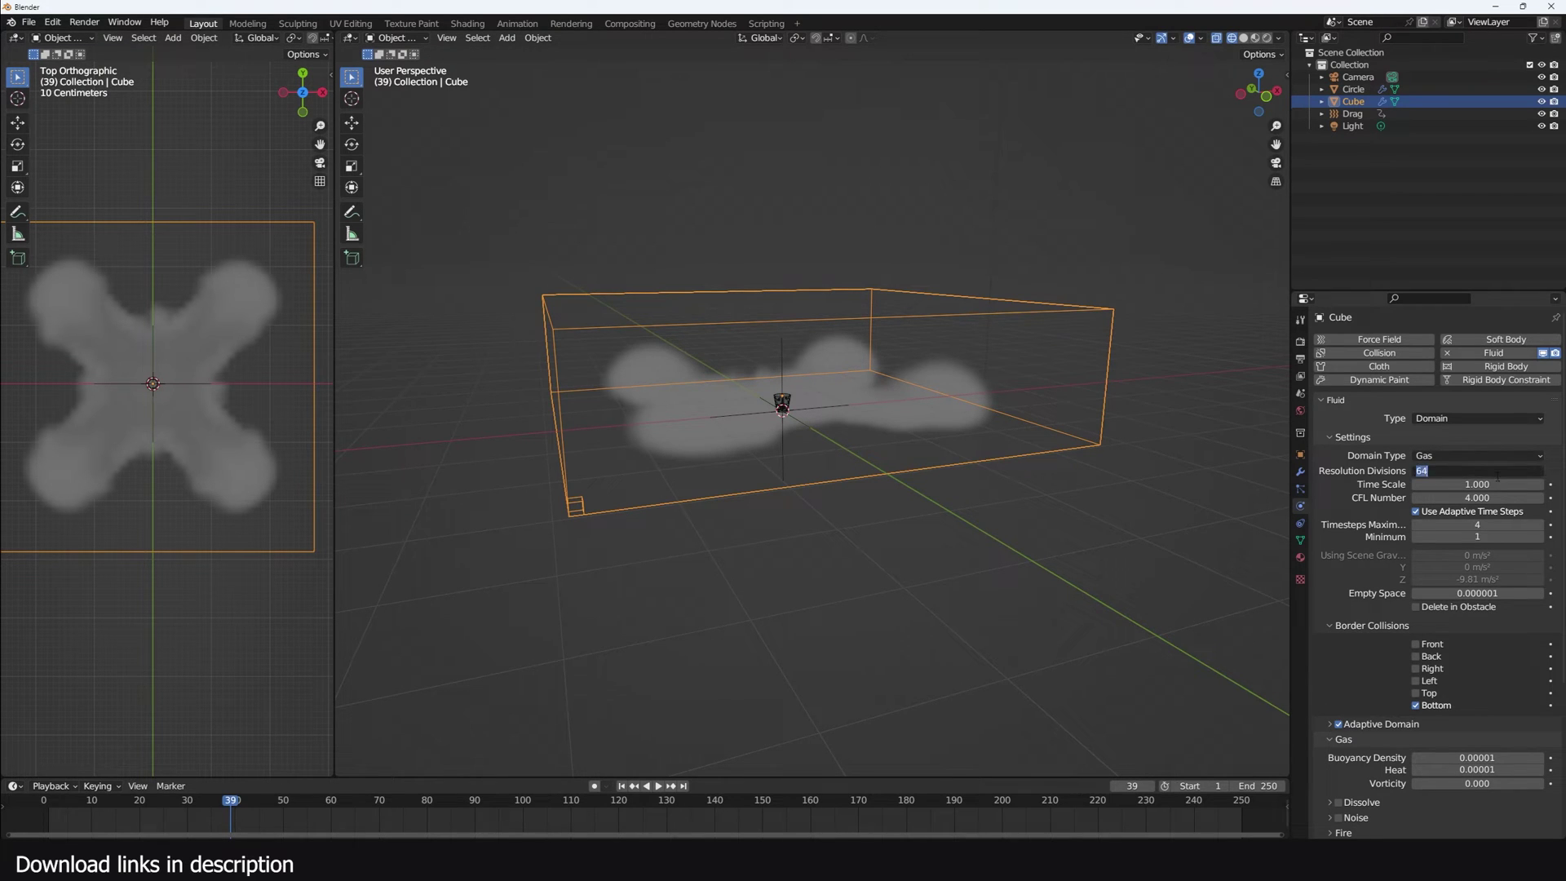
type("124")
key("Return")
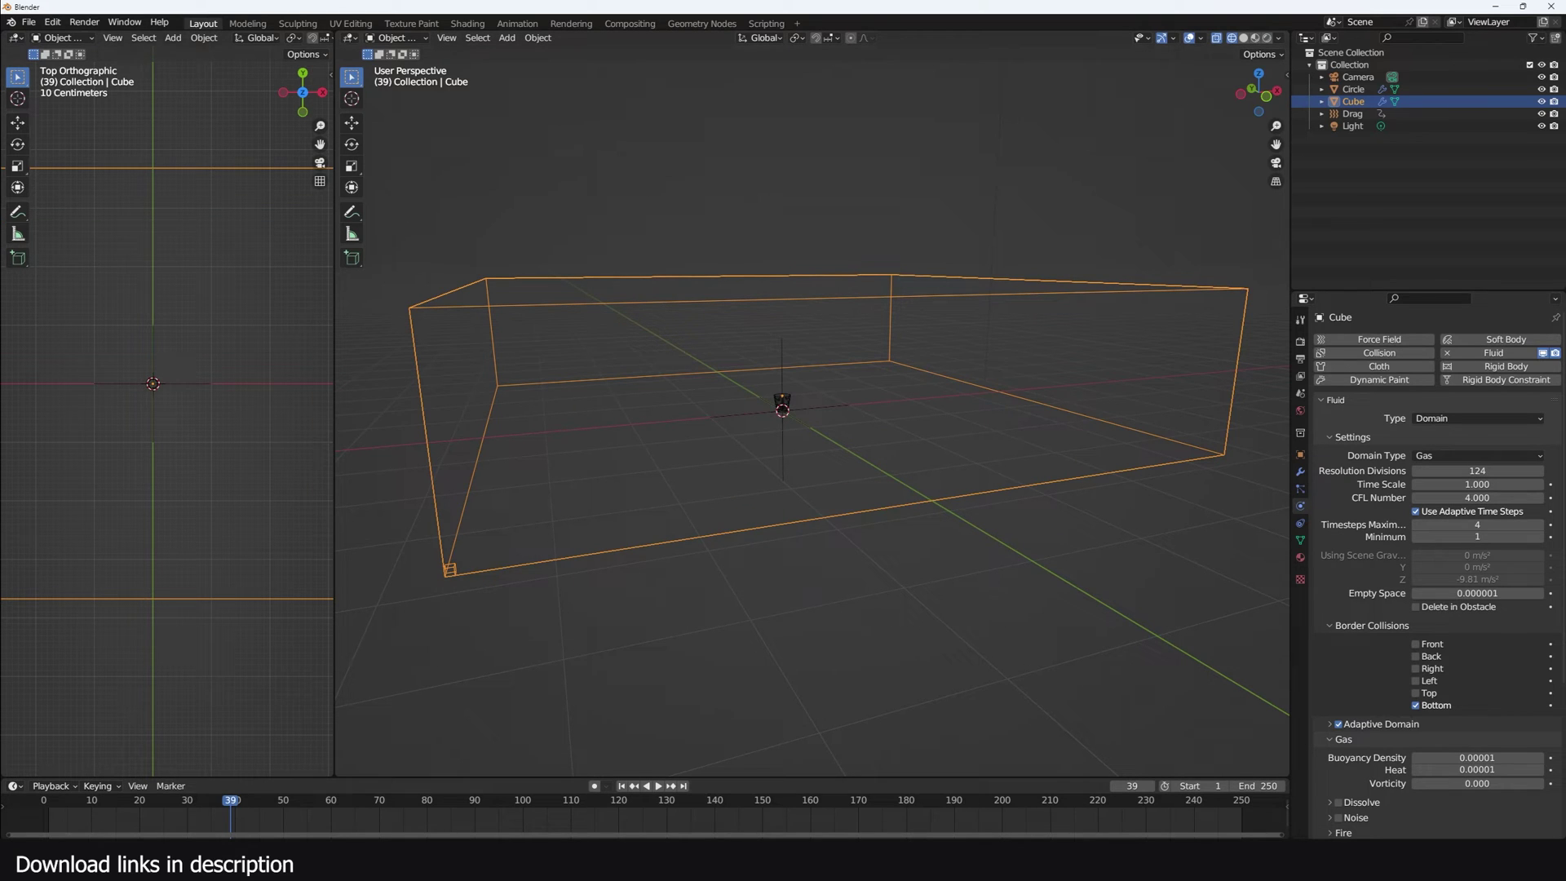
Step: Replay the higher-resolution simulation from the start in both views and examine the smoke around the ring emitter
left_click(41, 809)
key("space")
key("space")
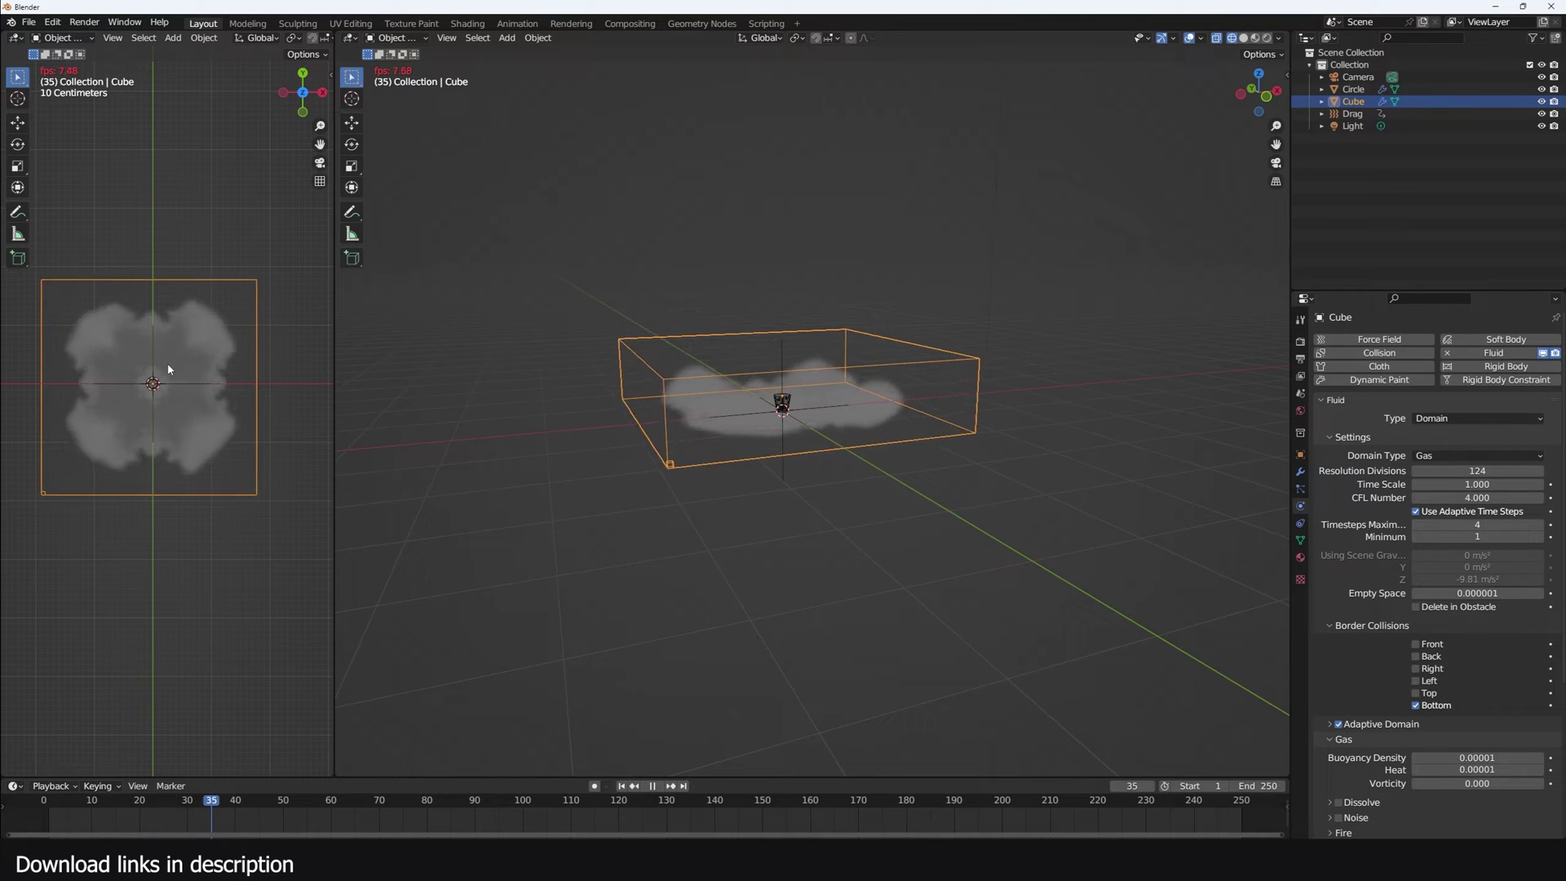
key("space")
scroll(831, 377, "up", 5)
scroll(729, 402, "up", 3)
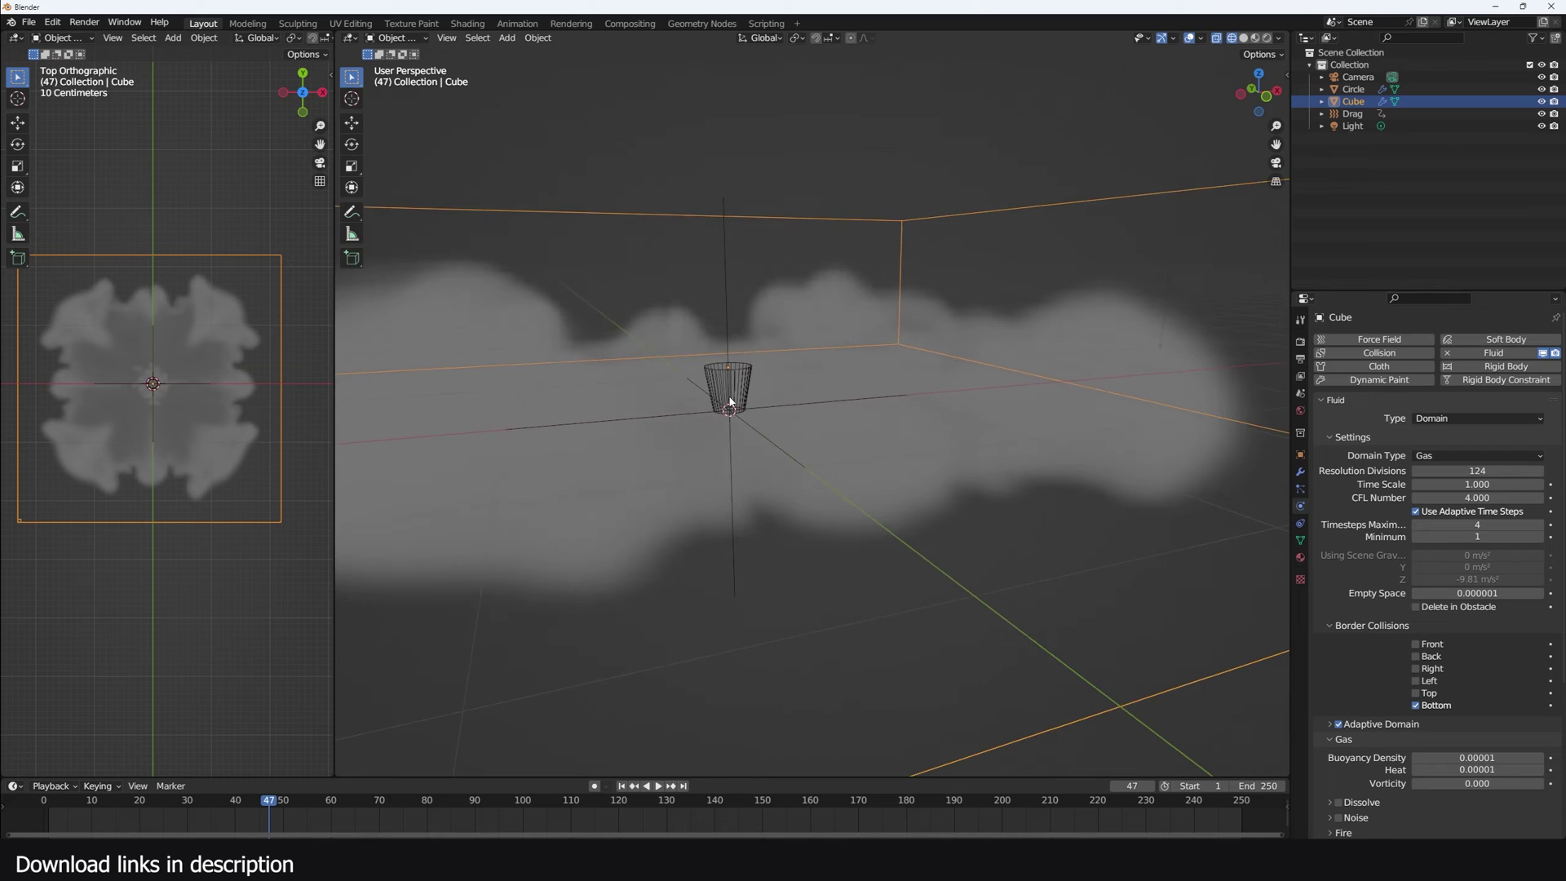
Step: Set the ring emitter's Initial Velocity Normal value to 80 and play the simulation briefly
left_click(735, 388)
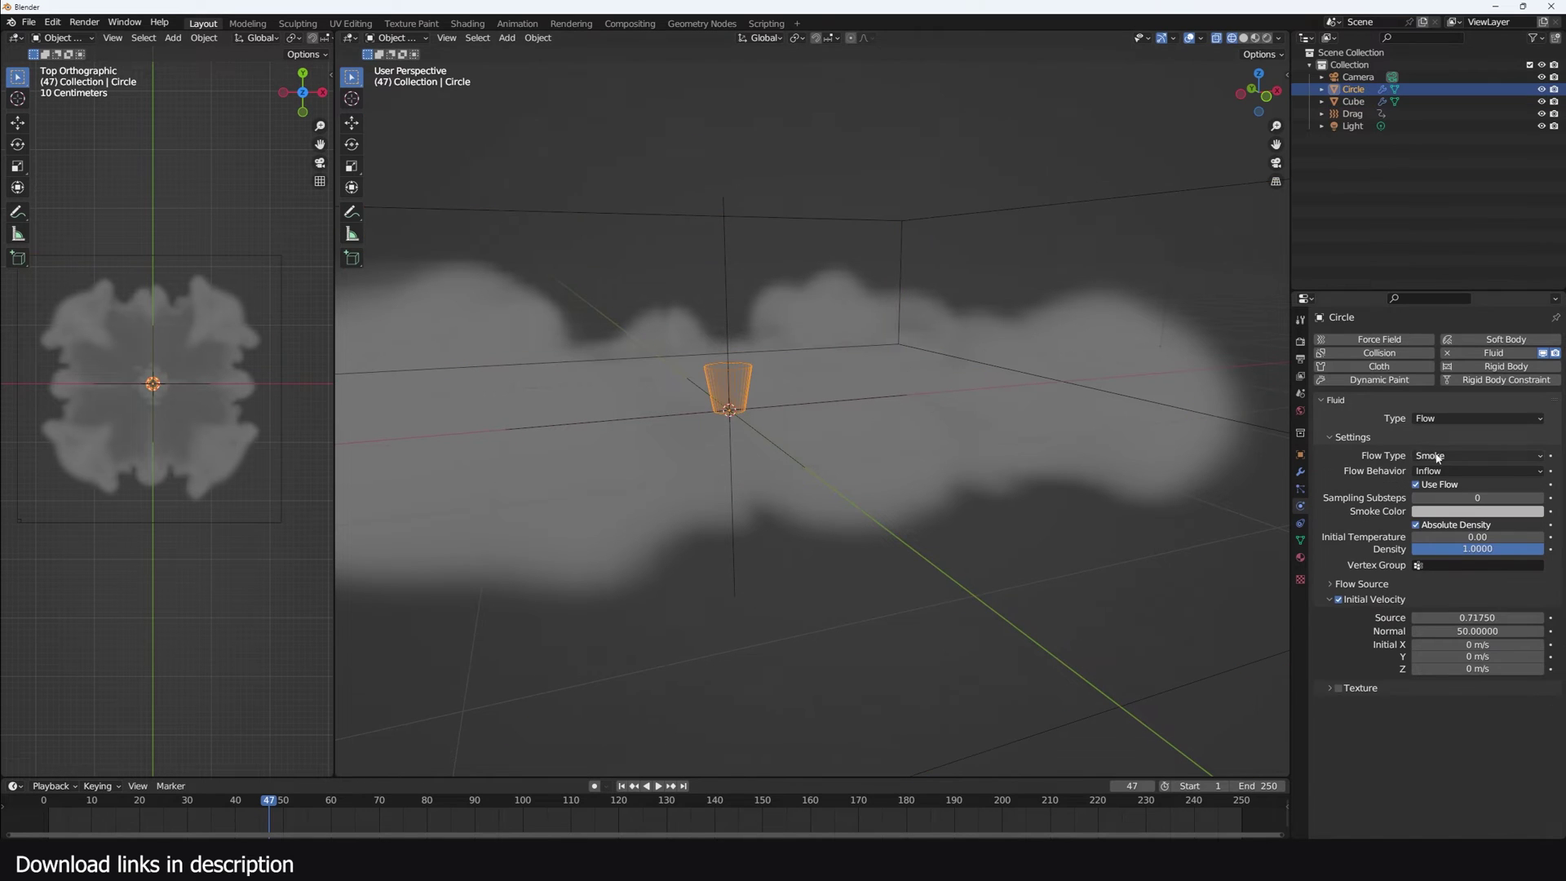
left_click_drag(245, 811, 163, 817)
left_click(1443, 630)
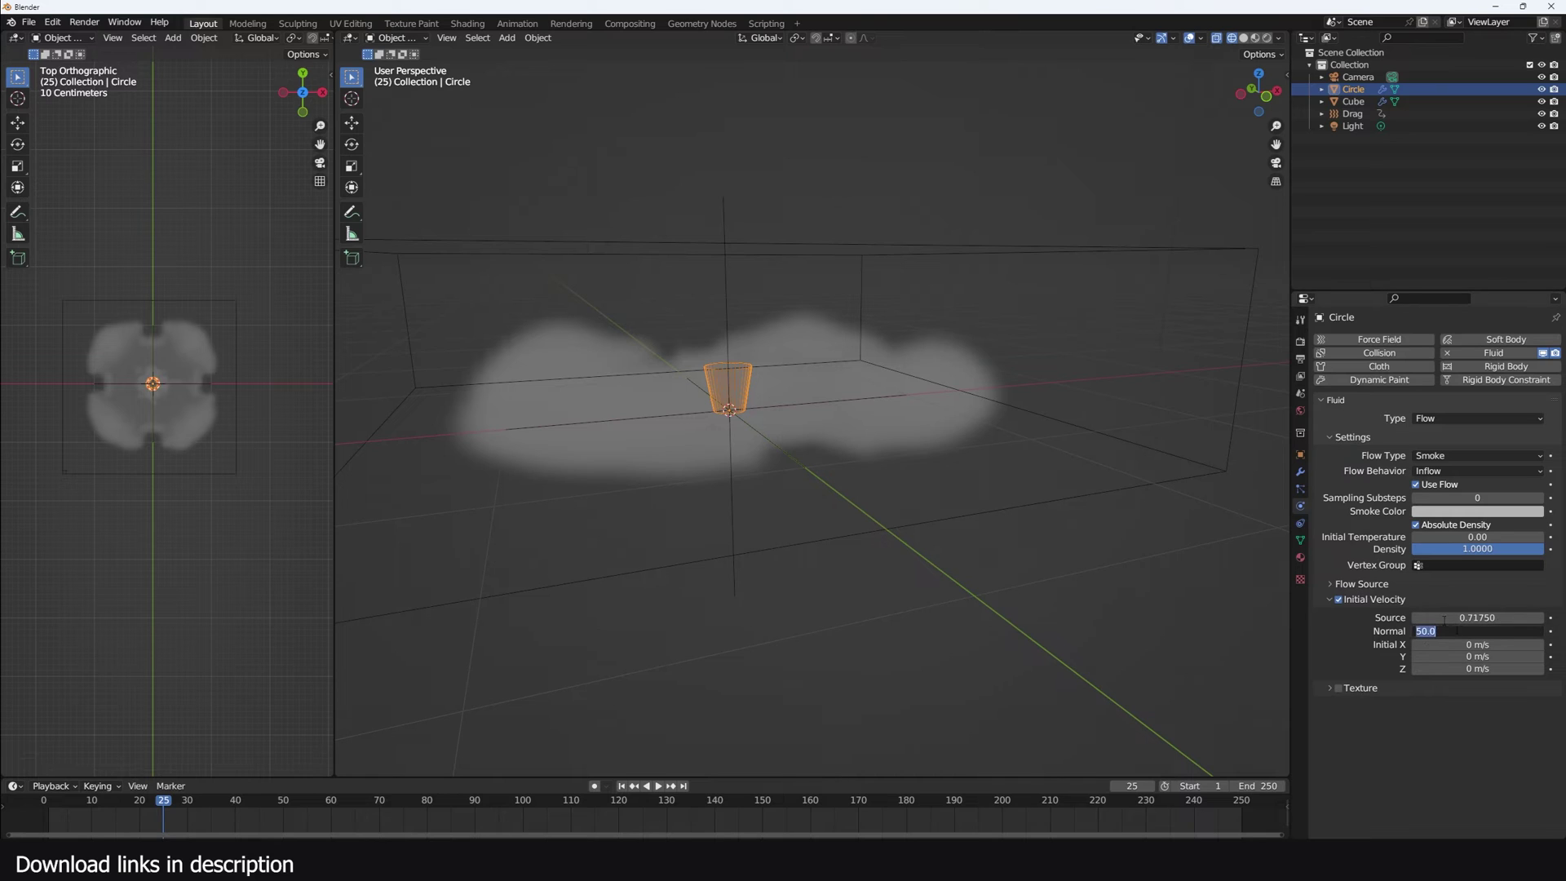
type("80")
key("Return")
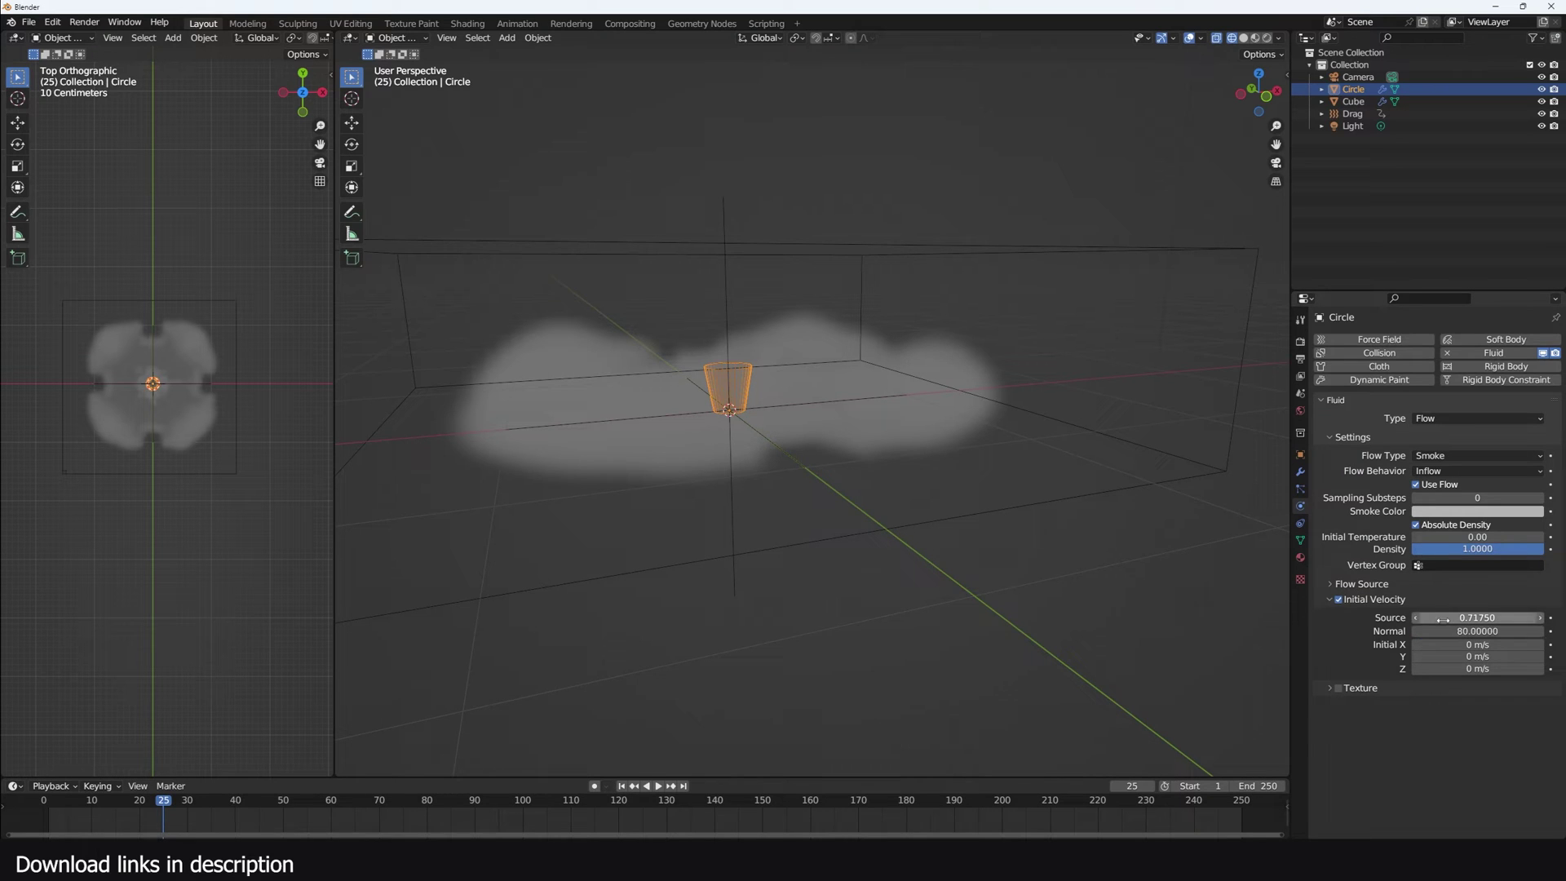
key("space")
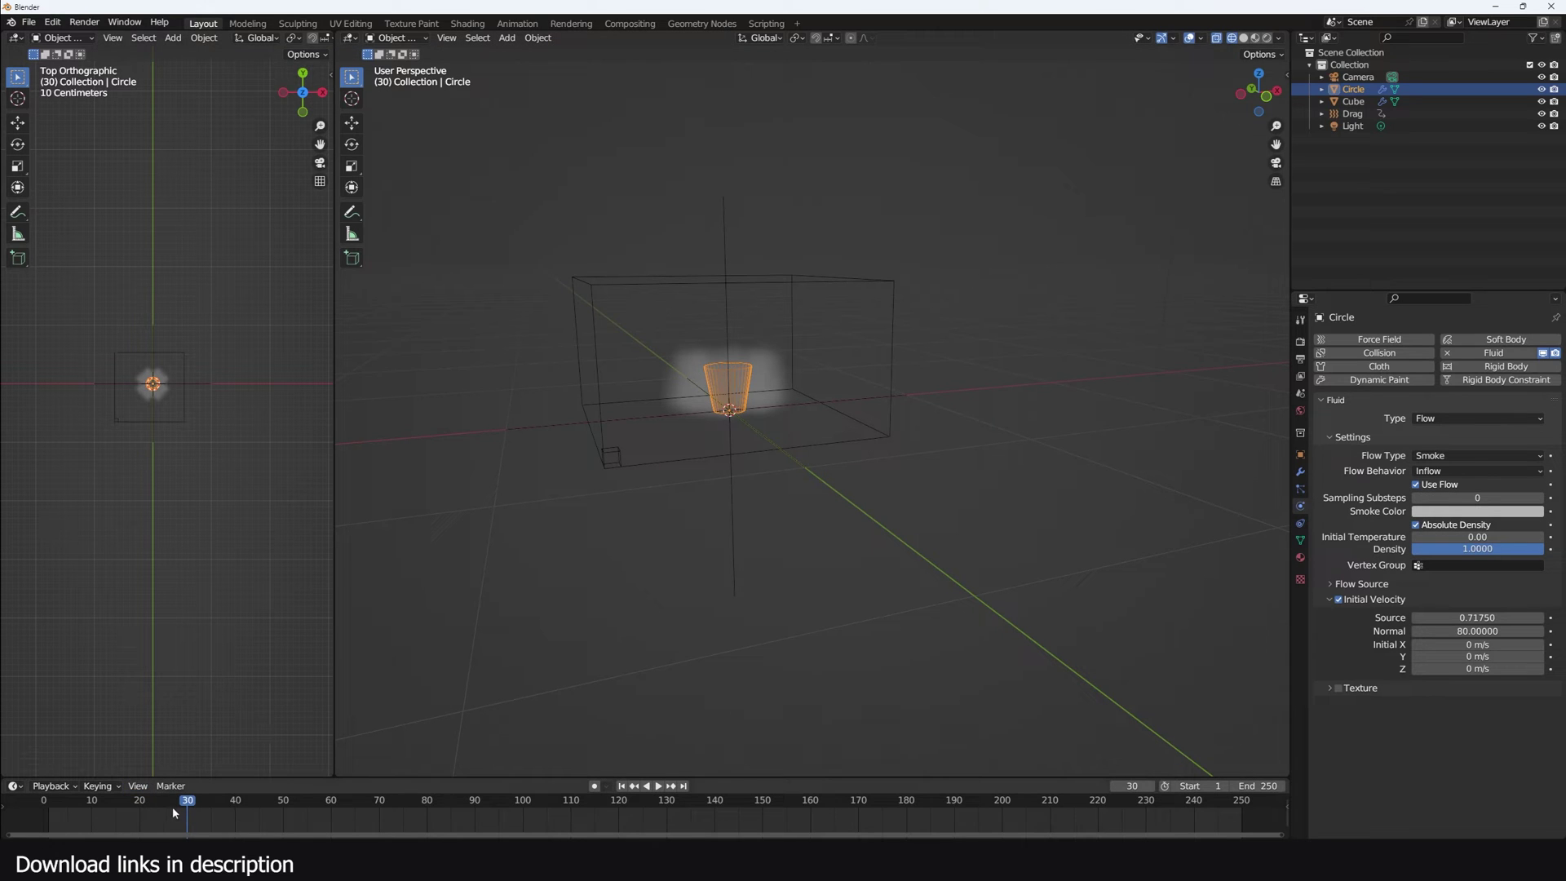
key("space")
Step: Keyframe the ring emitter's Use Flow option off at frame 28, on at frames 29 and 41, and off at frame 42
left_click(178, 815)
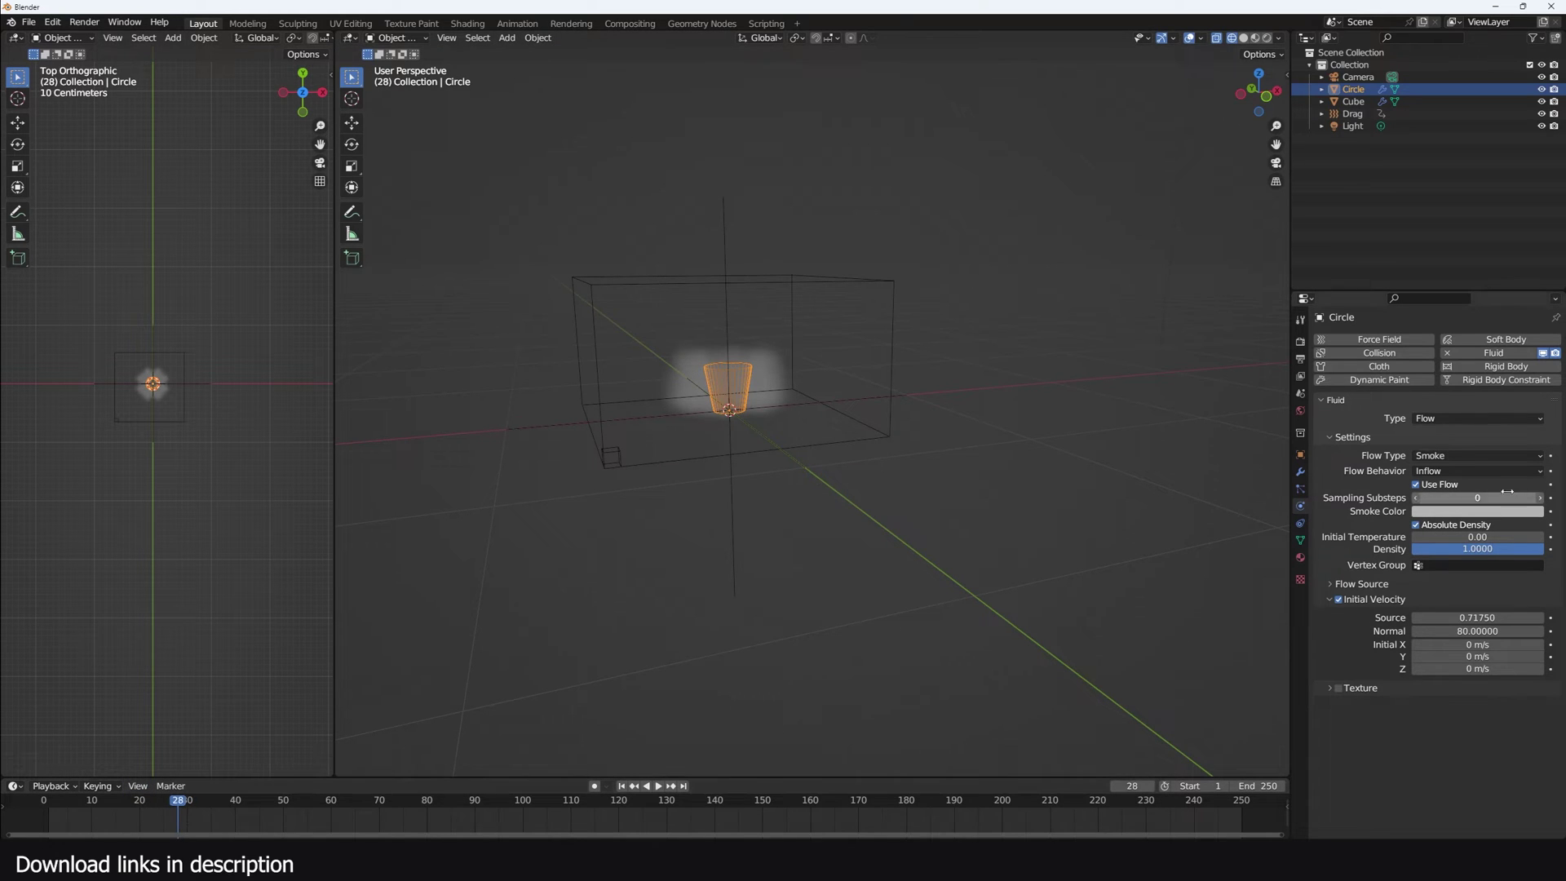
left_click(1550, 484)
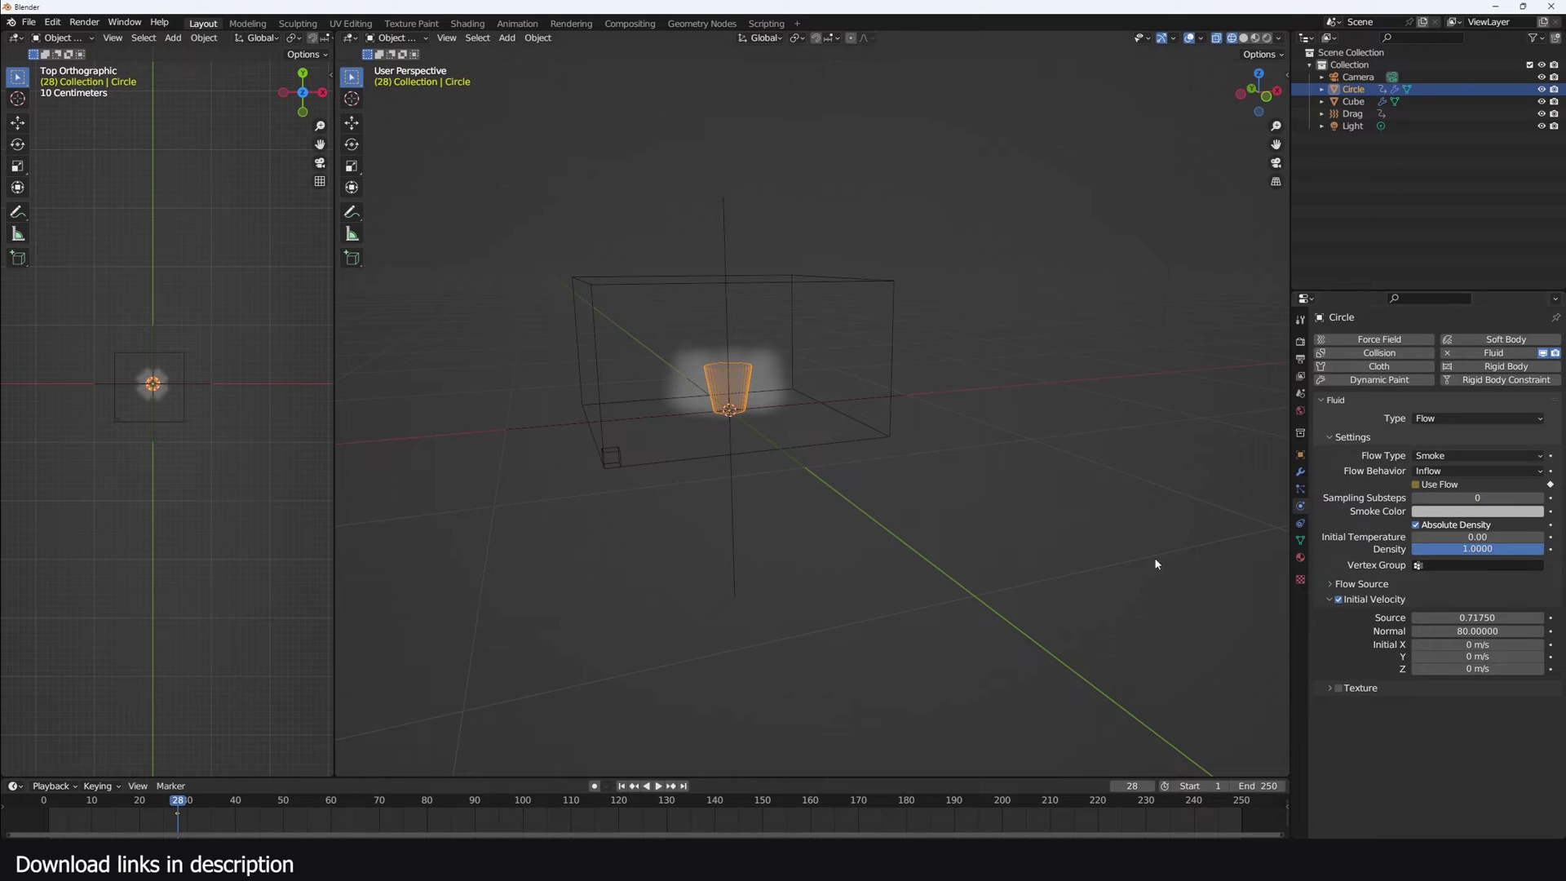
key("Right")
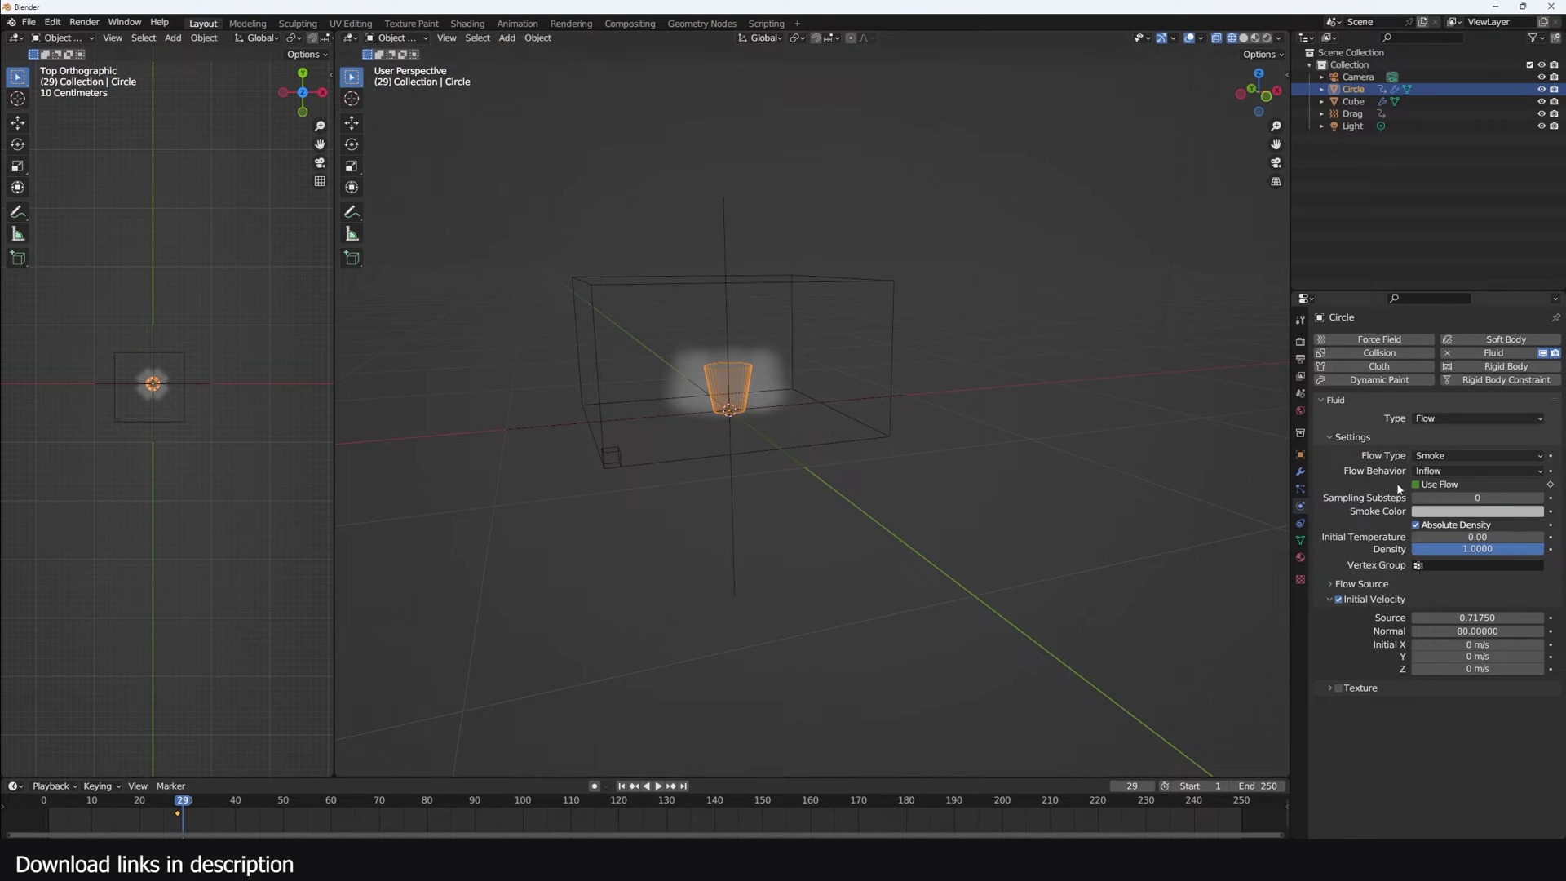
left_click(1549, 485)
left_click_drag(183, 805, 243, 805)
left_click(1549, 485)
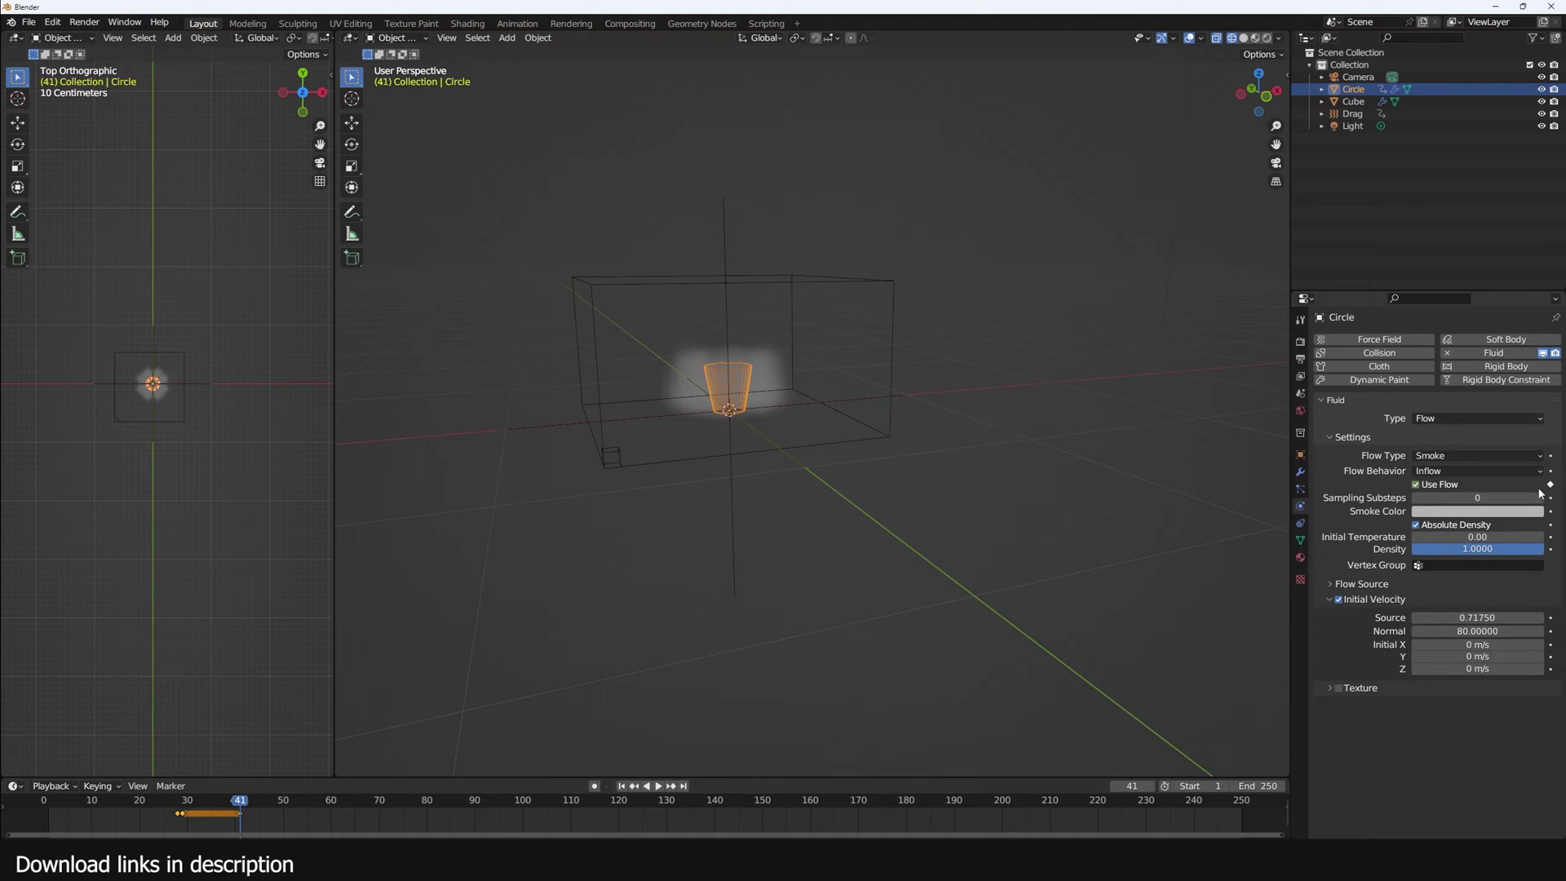
key("Right")
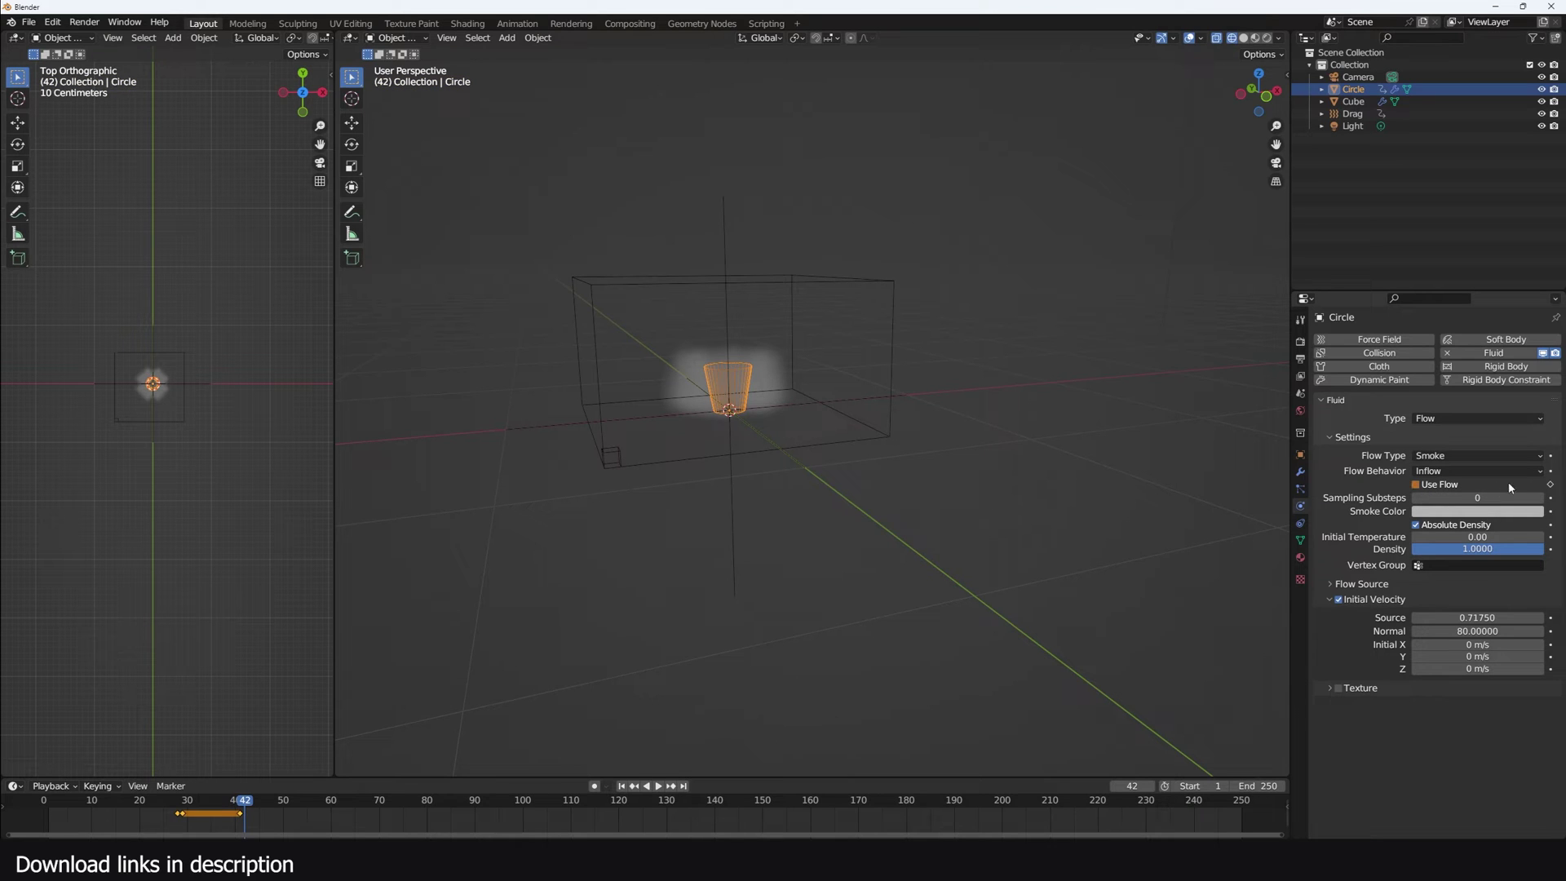
left_click(1550, 484)
Step: Replay the simulation from the start with the keyframed flow and inspect the smoke burst from an elevated perspective
key("shift+Left")
key("space")
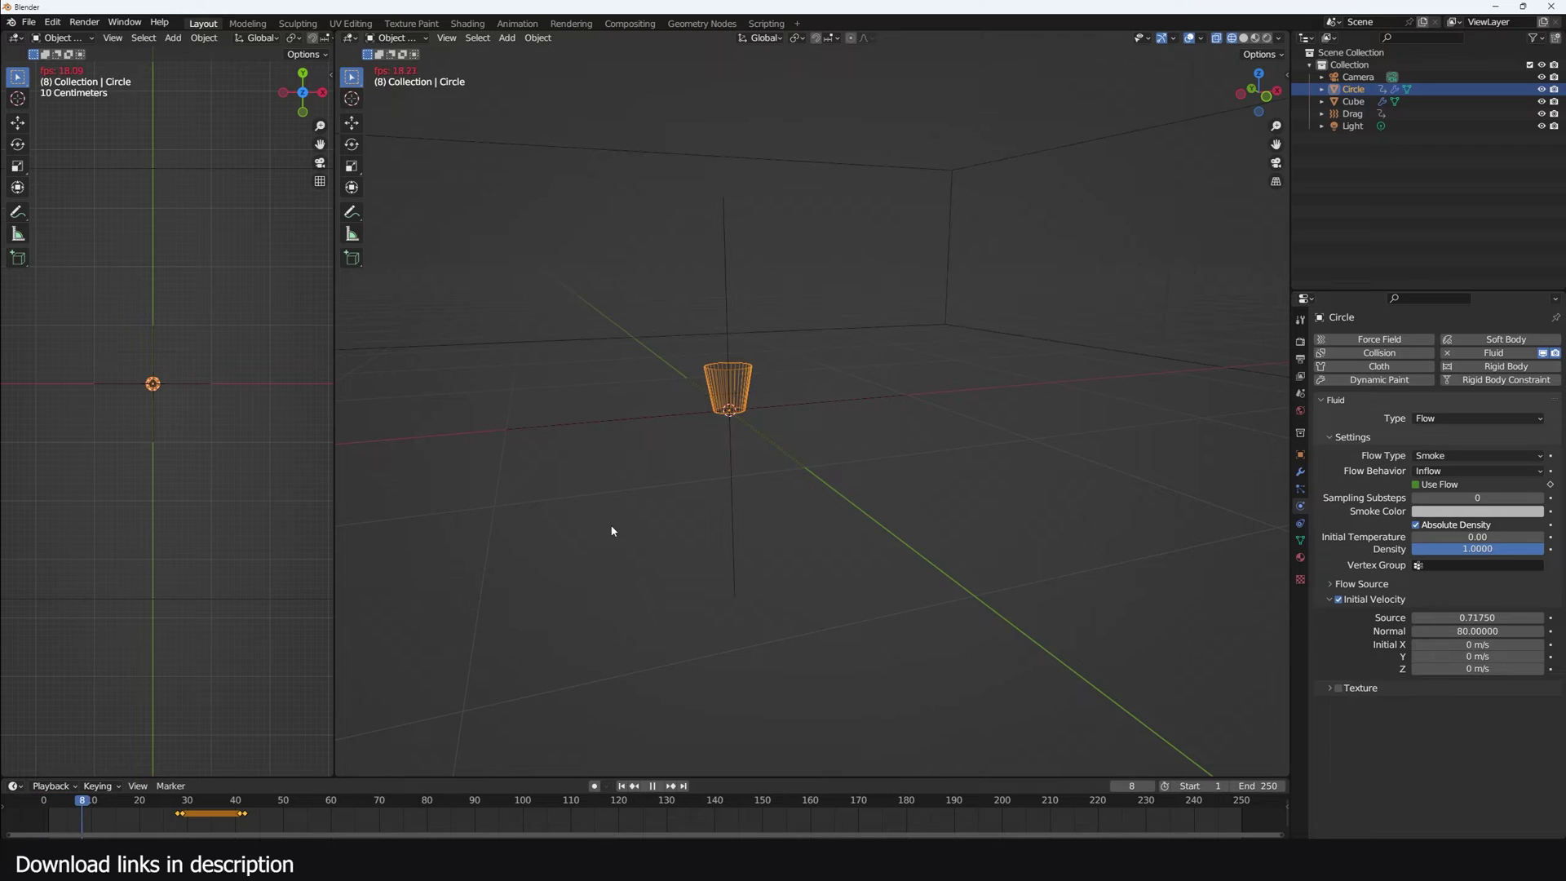
scroll(611, 525, "up", 4)
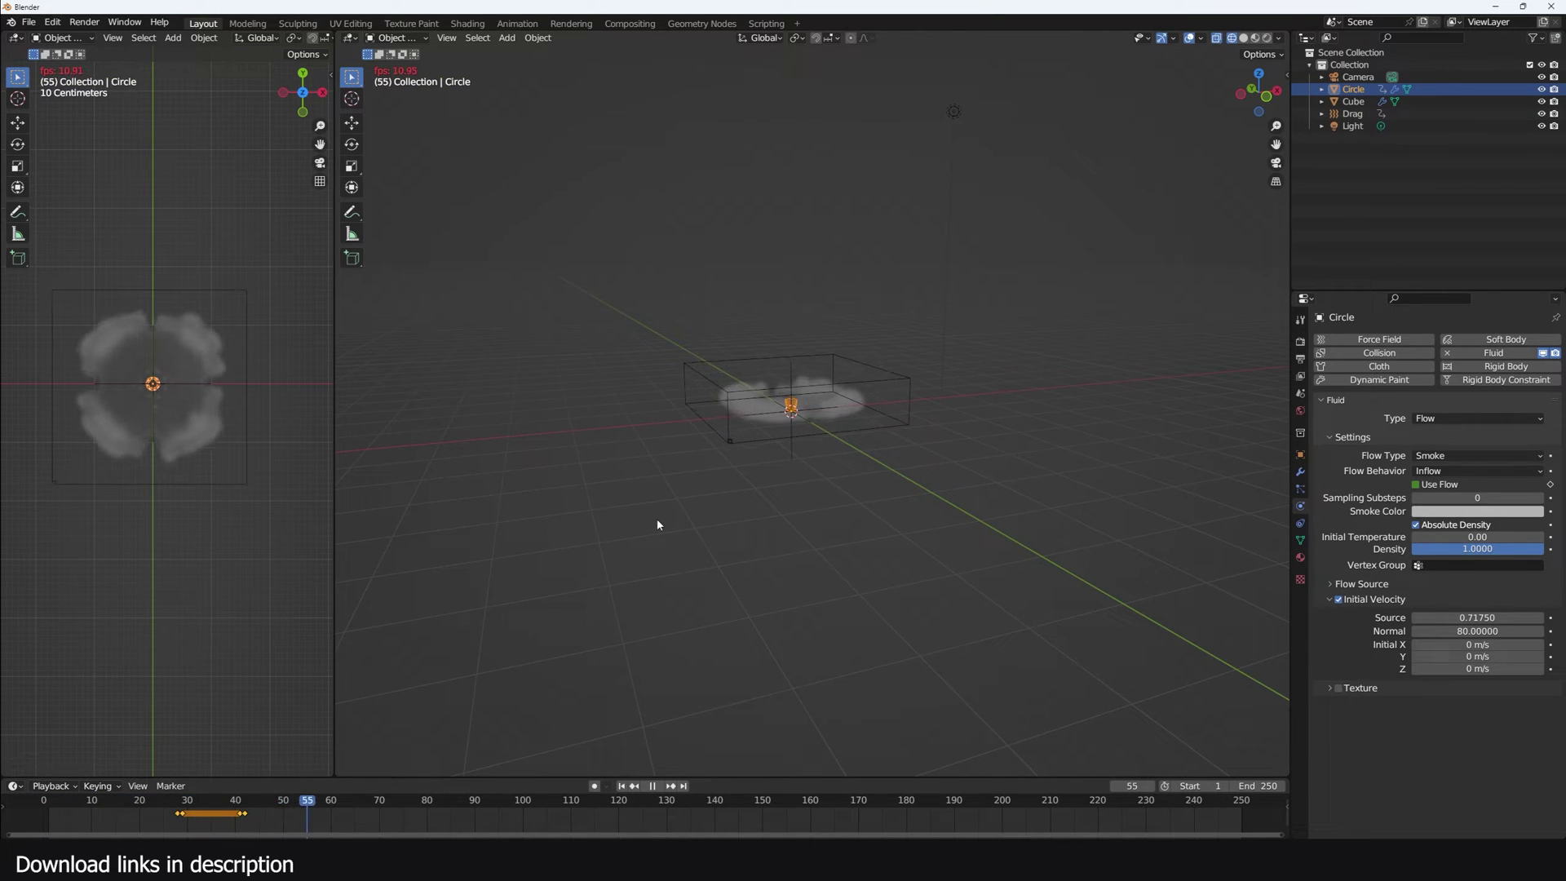
key("space")
middle_click_drag(657, 525, 811, 477)
scroll(800, 469, "up", 3)
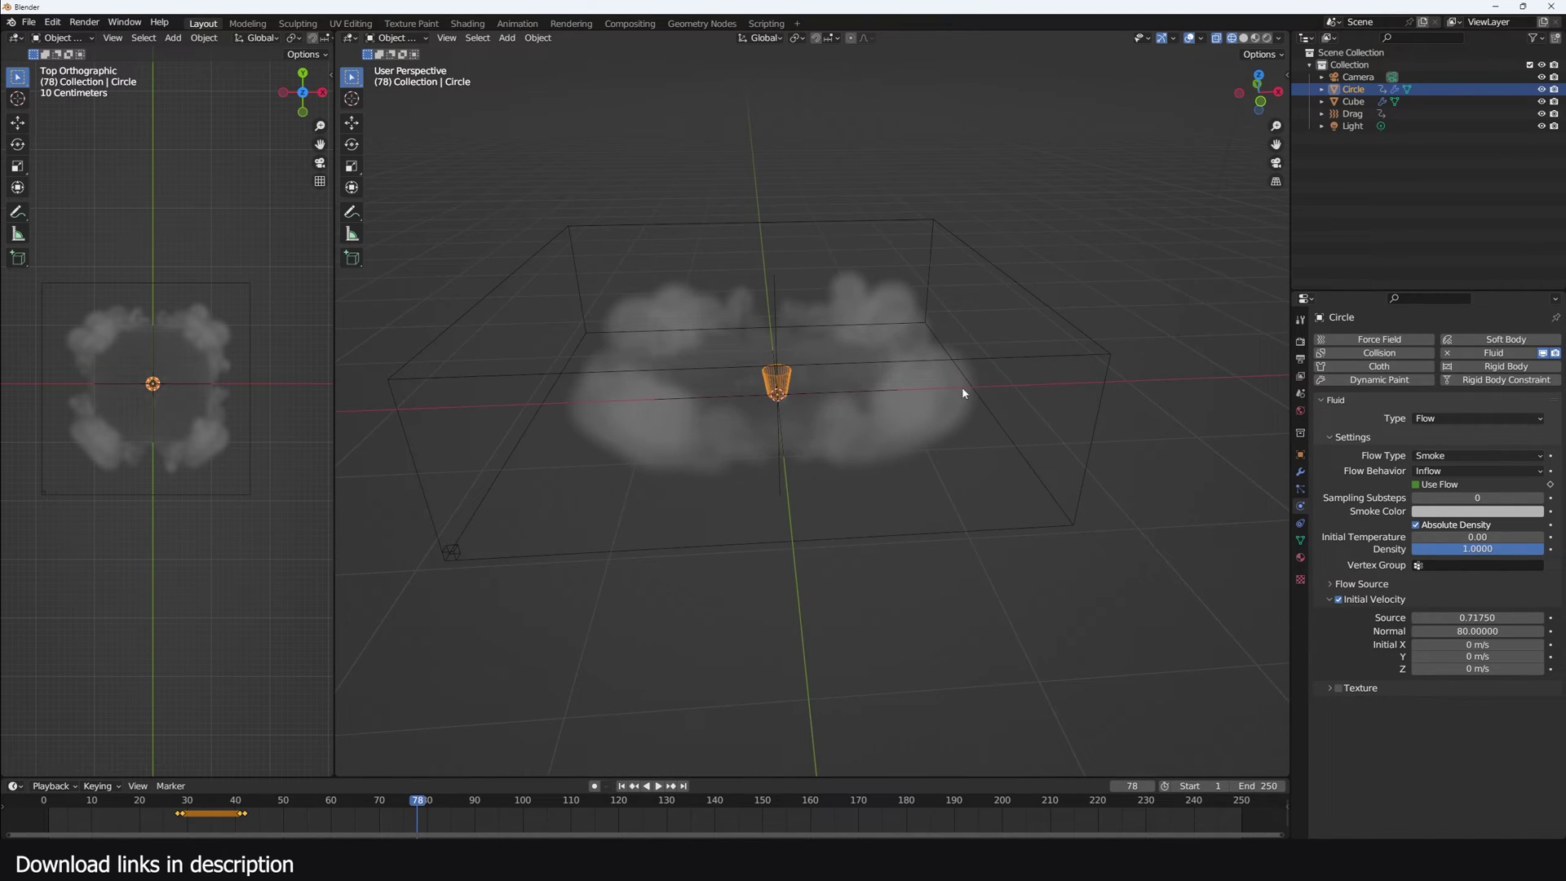
Step: Set the ring emitter's smoke Density to 2 and replay the simulation from the start
left_click(1482, 551)
type("2")
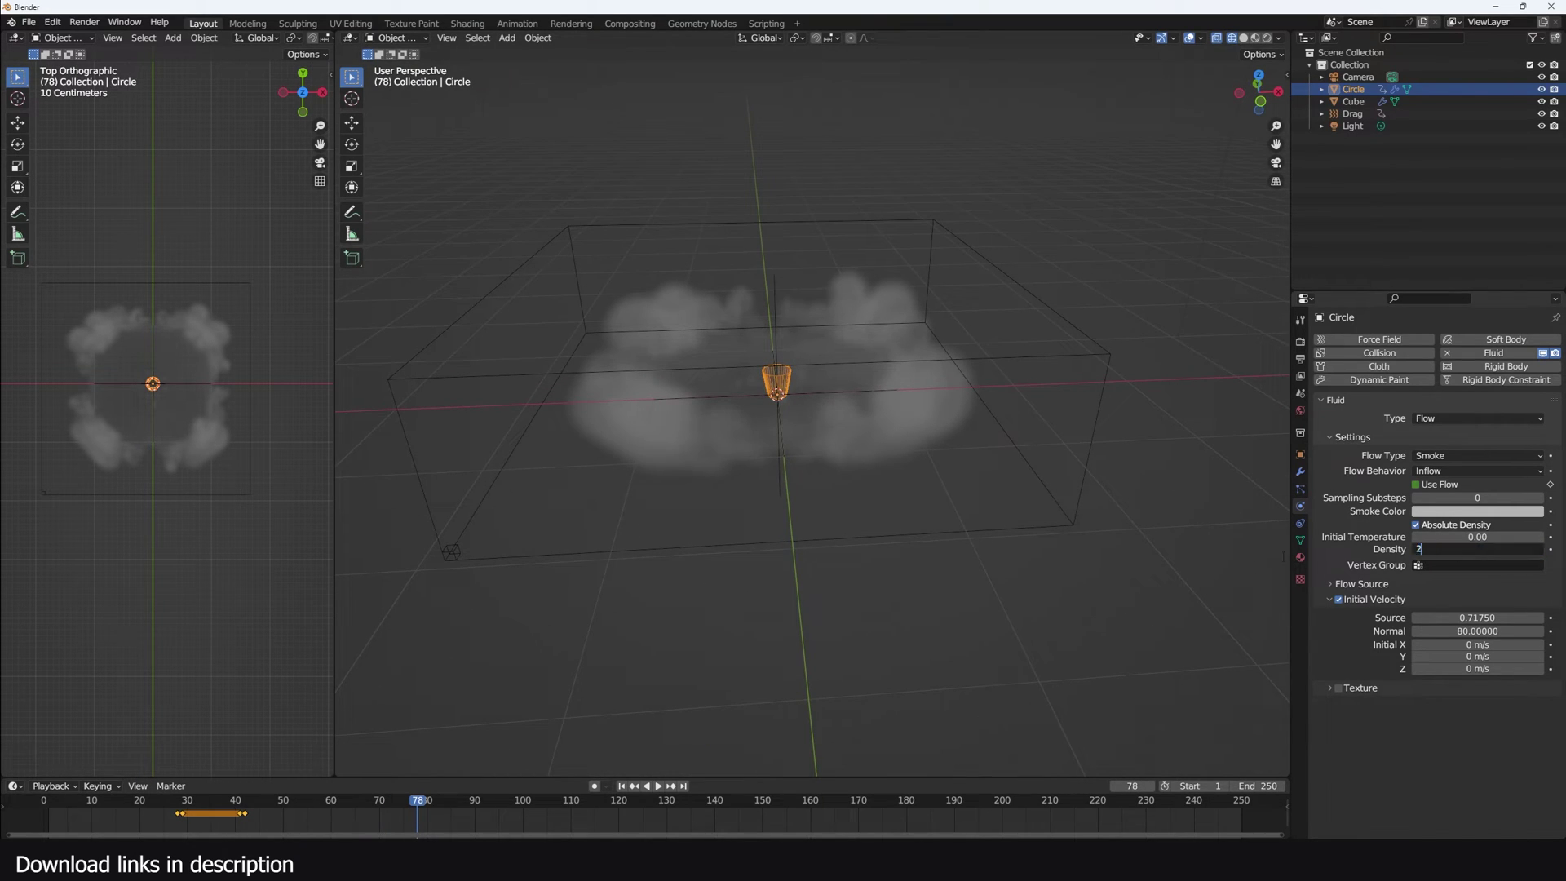
key("Return")
left_click(27, 813)
key("space")
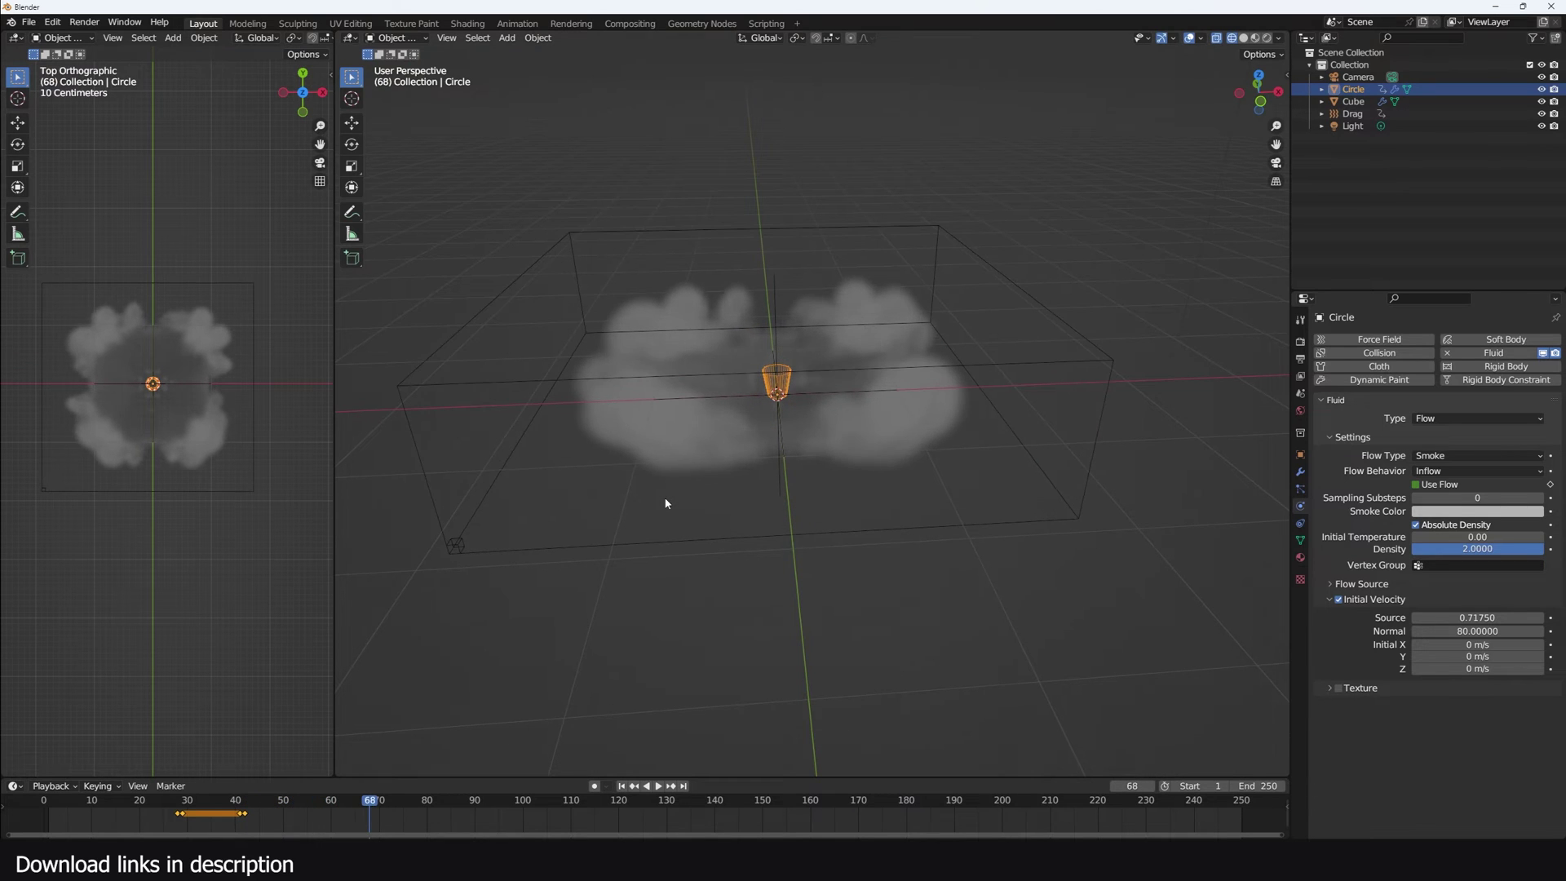
key("space")
Step: Pause the simulation at frame 90 and annotate the limits of the smoke's spread in the top and front views
key("KP_7")
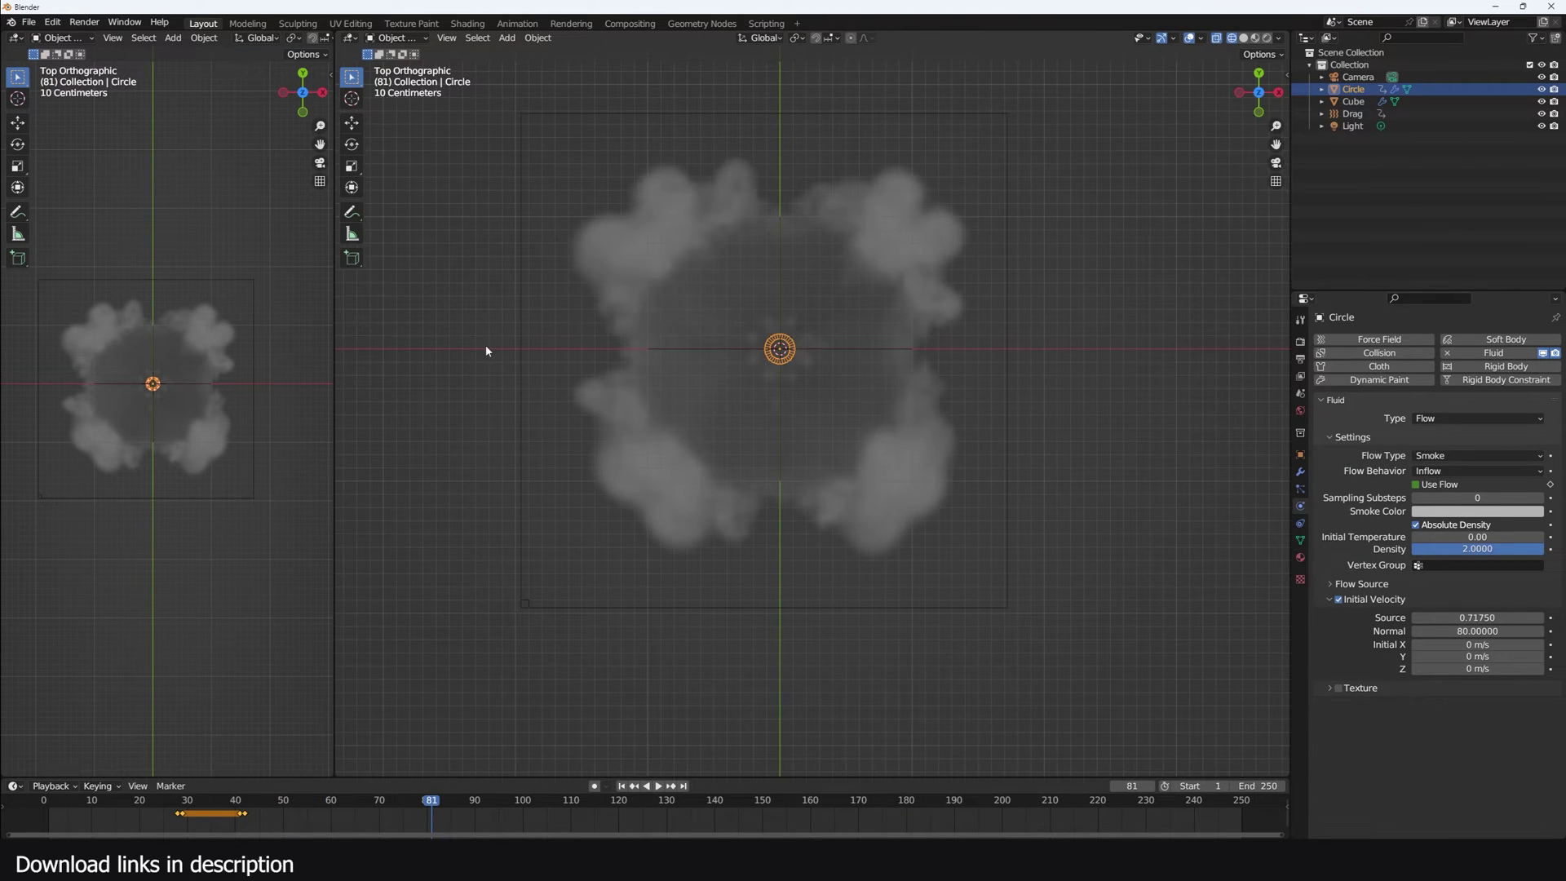
key("space")
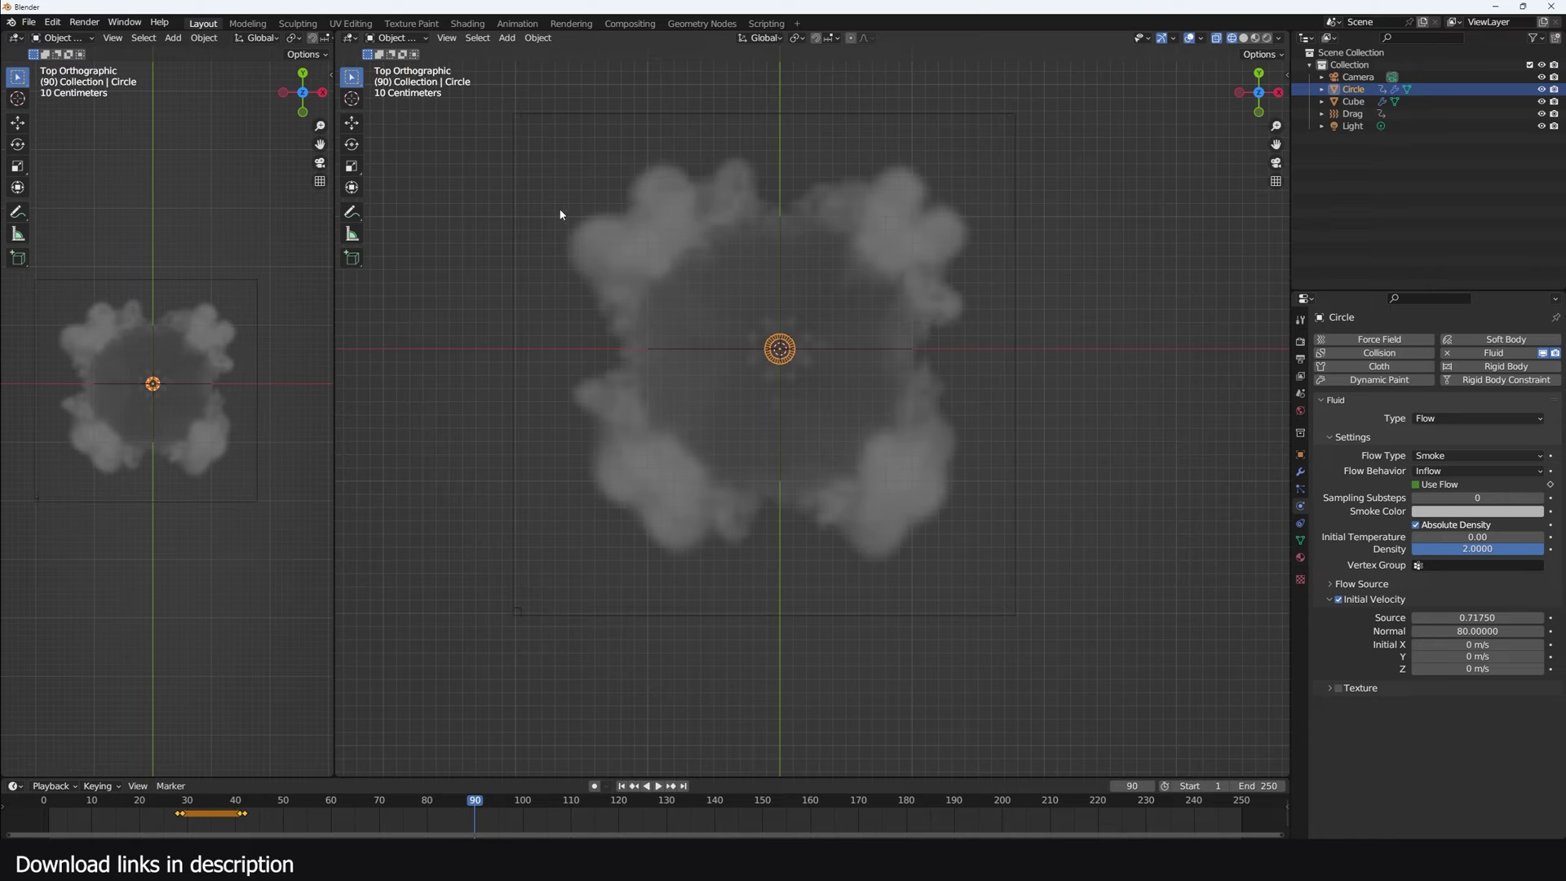
left_click(352, 211)
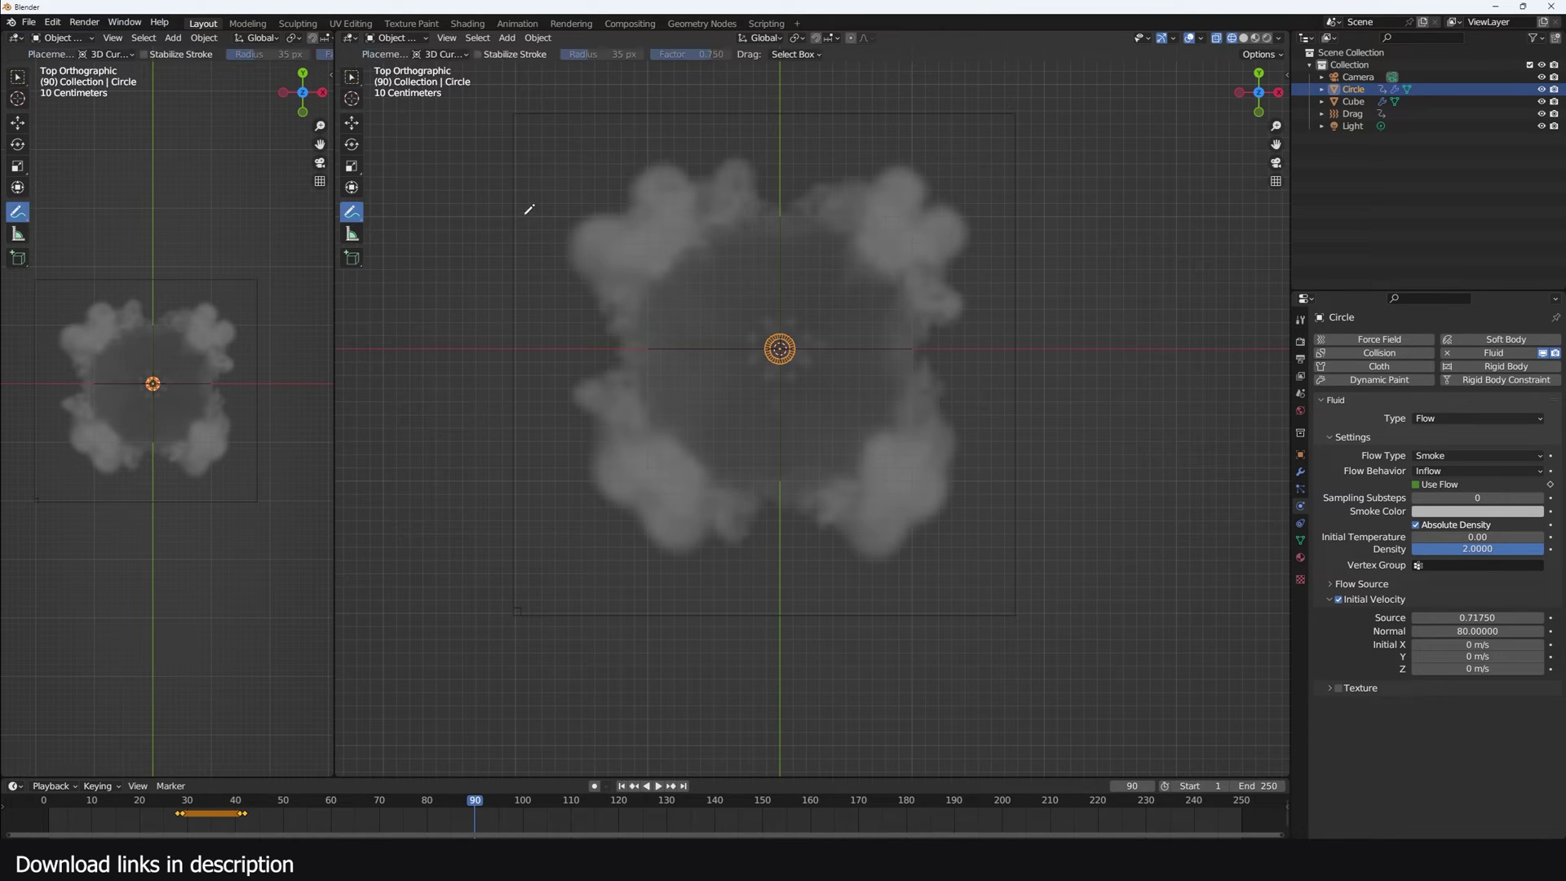
left_click_drag(523, 216, 496, 251)
left_click_drag(500, 231, 538, 235)
left_click_drag(530, 222, 558, 241)
left_click_drag(1003, 237, 990, 250)
left_click_drag(990, 237, 1016, 248)
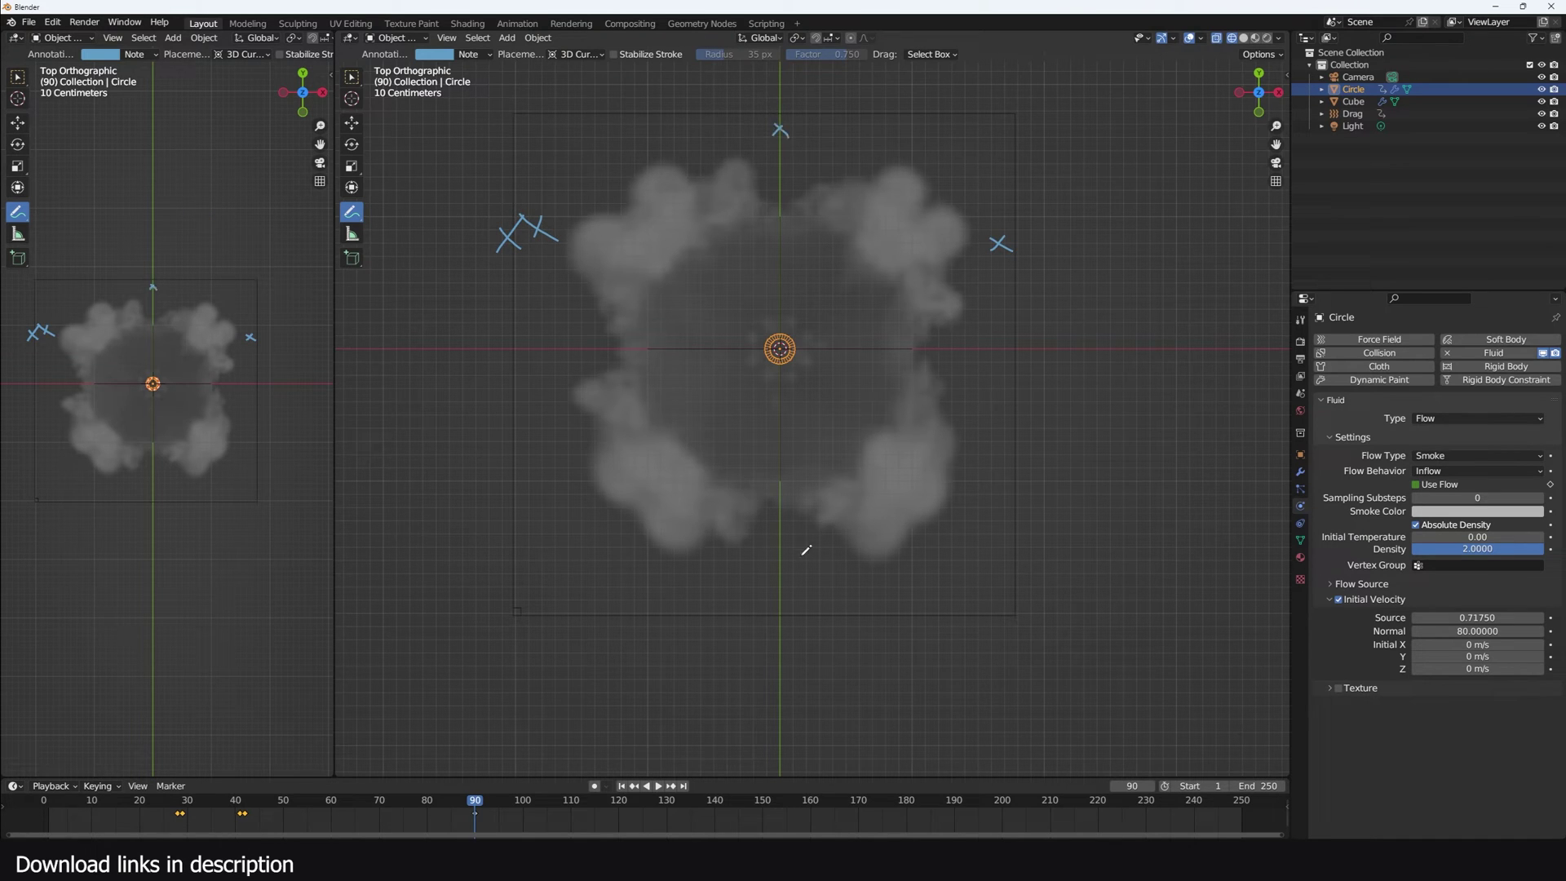
left_click_drag(776, 554, 793, 570)
key("KP_1")
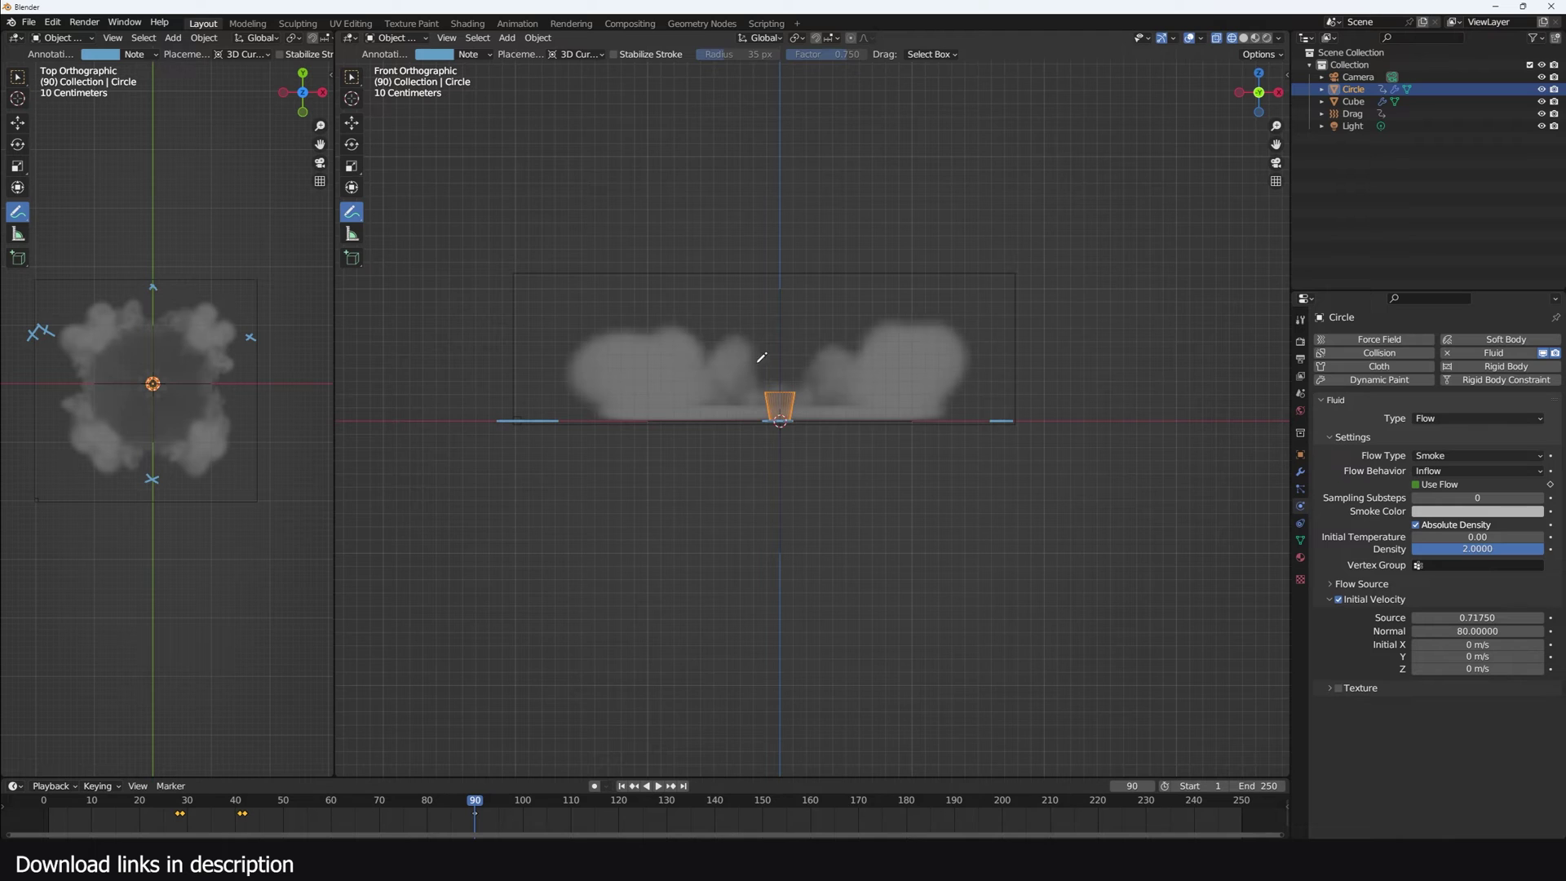
left_click_drag(769, 304, 799, 309)
Step: Narrow the domain cube along X by moving both side faces inward to the annotations, and lower its upper face slightly
left_click(352, 124)
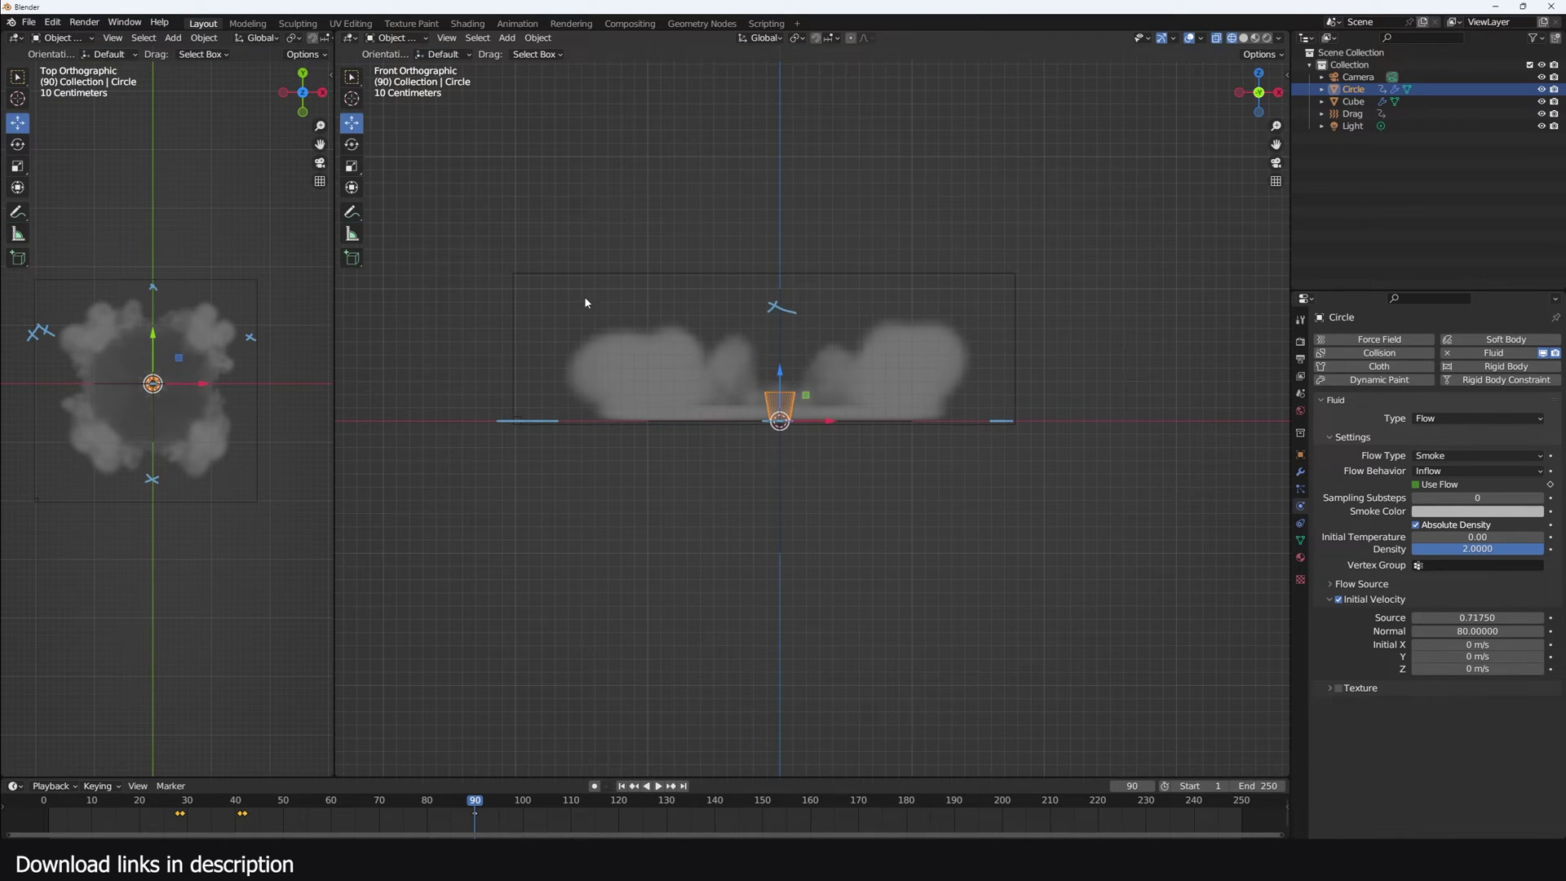
left_click(714, 277)
key("Tab")
scroll(825, 369, "down", 4)
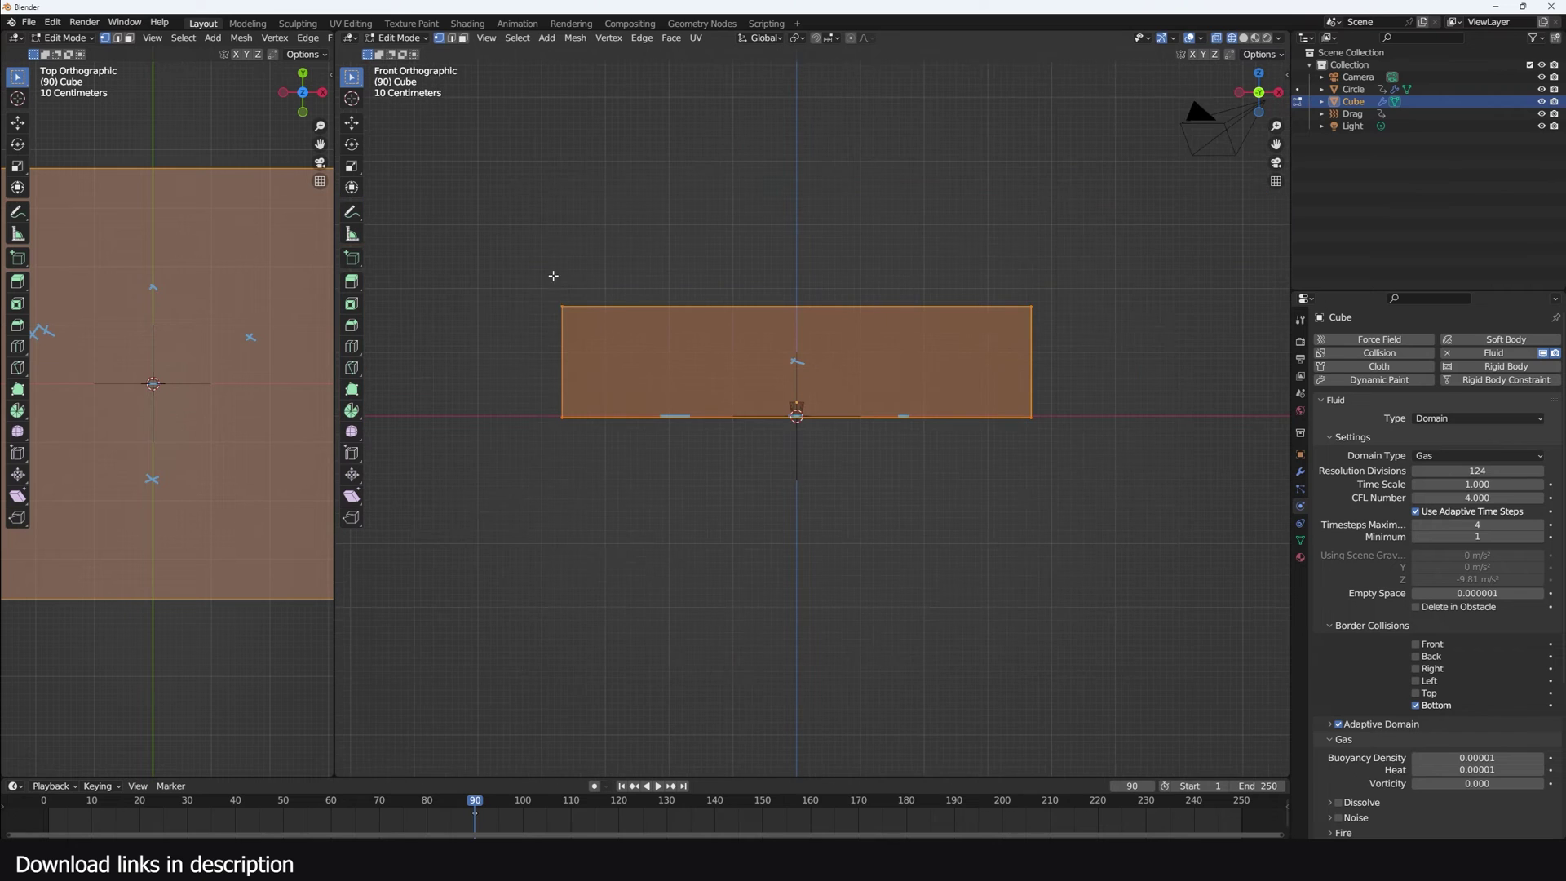
left_click_drag(499, 252, 634, 463)
left_click(352, 122)
left_click(561, 362)
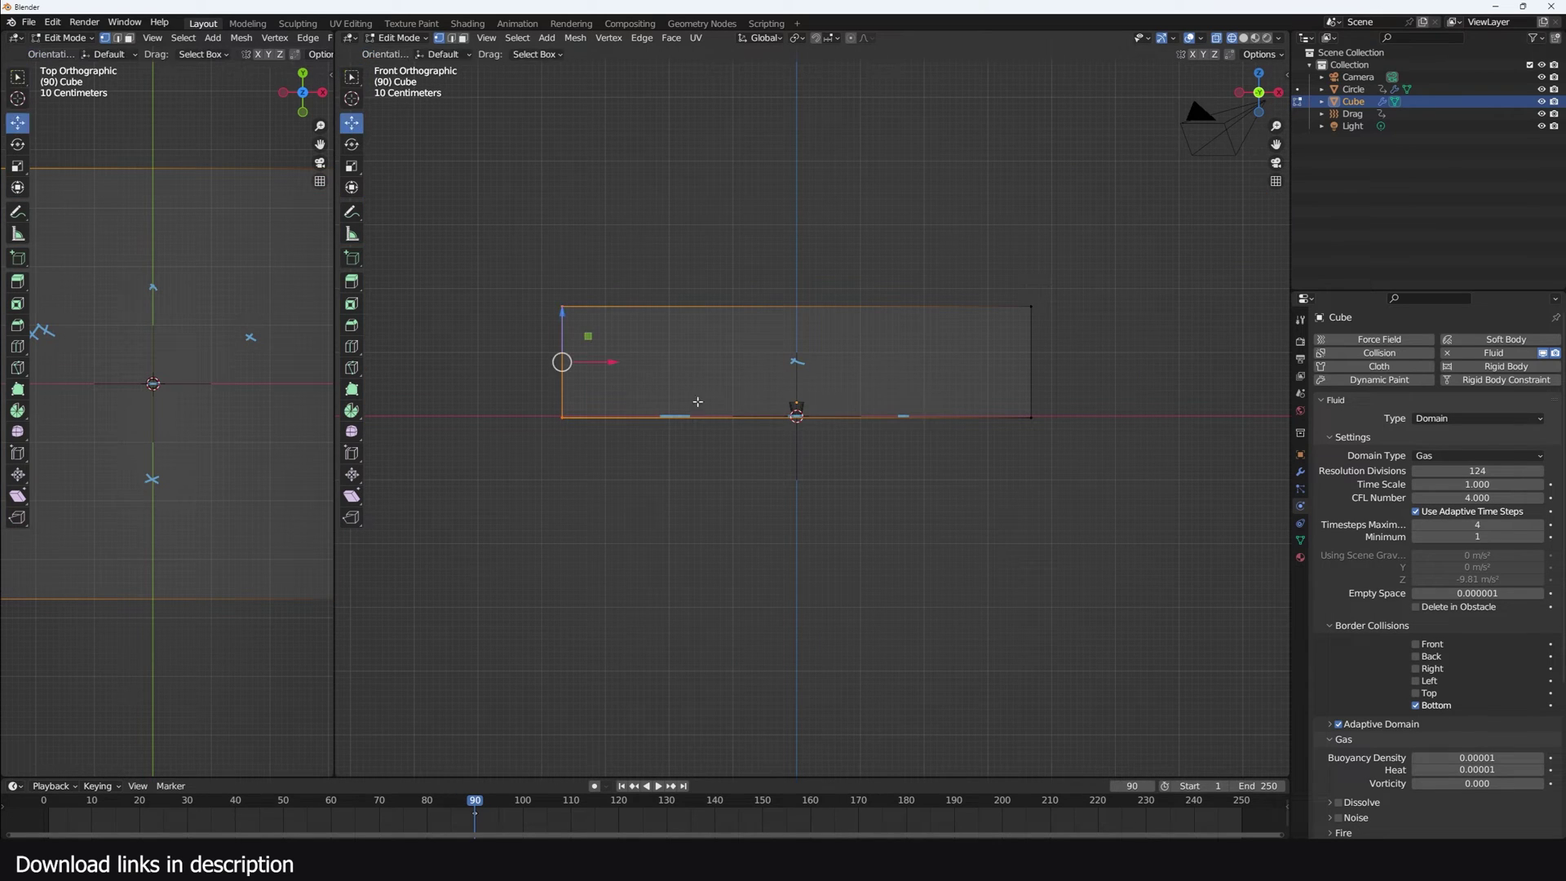
left_click_drag(601, 362, 704, 359)
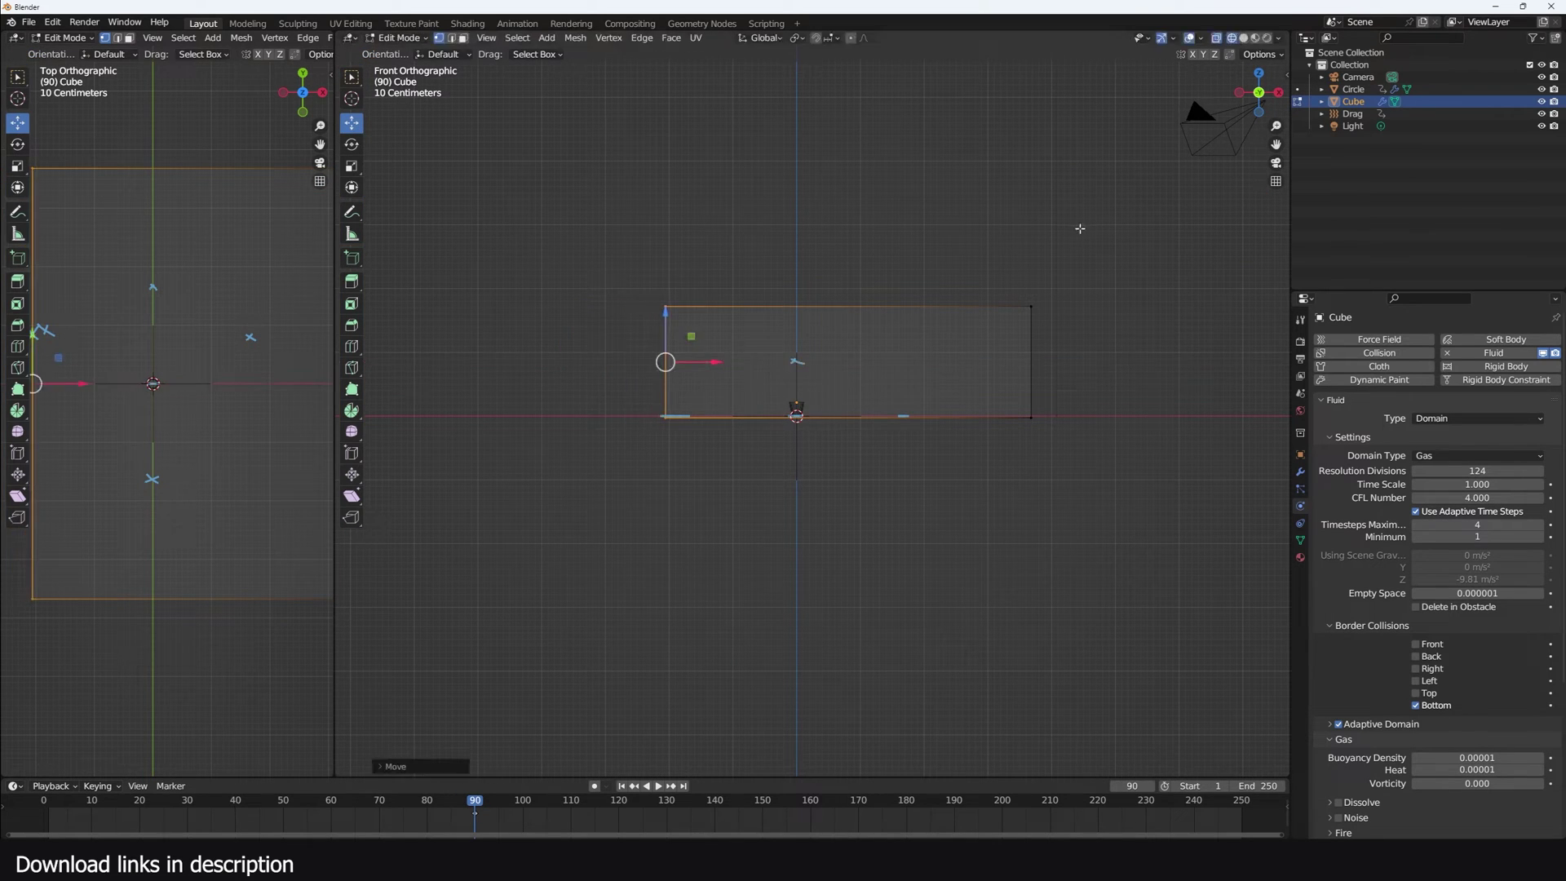
left_click_drag(1017, 235, 1107, 481)
left_click_drag(1058, 365, 951, 372)
left_click_drag(614, 264, 1018, 316)
left_click_drag(800, 269, 795, 300)
Step: Shorten the domain cube along Y by moving its front and back faces inward to just outside the annotation marks
key("KP_7")
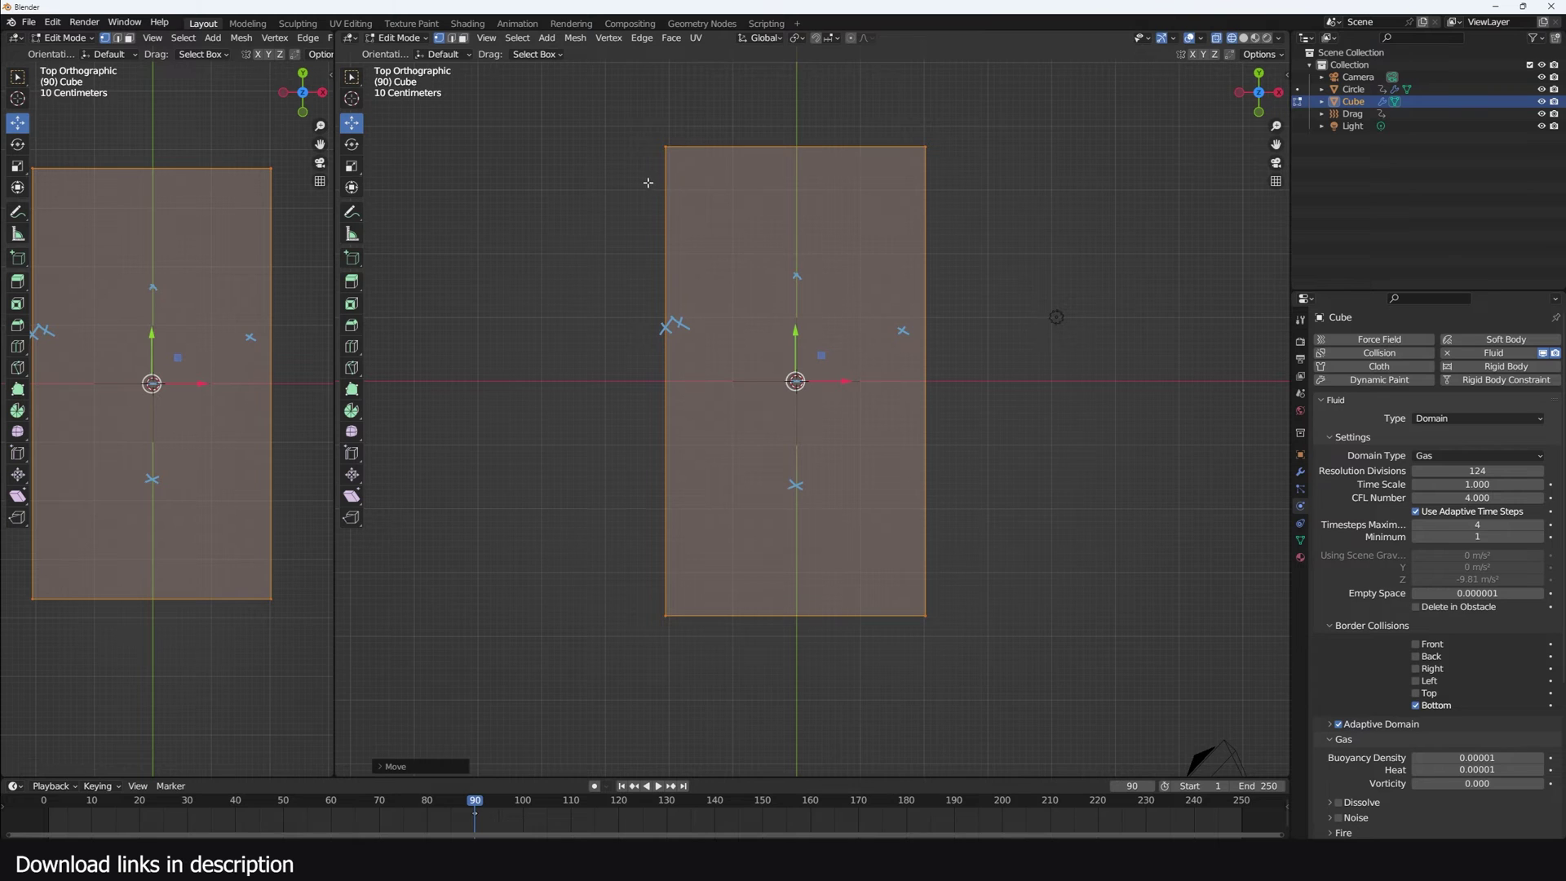
left_click_drag(648, 183, 972, 105)
left_click_drag(793, 101, 795, 219)
left_click_drag(615, 554, 1060, 676)
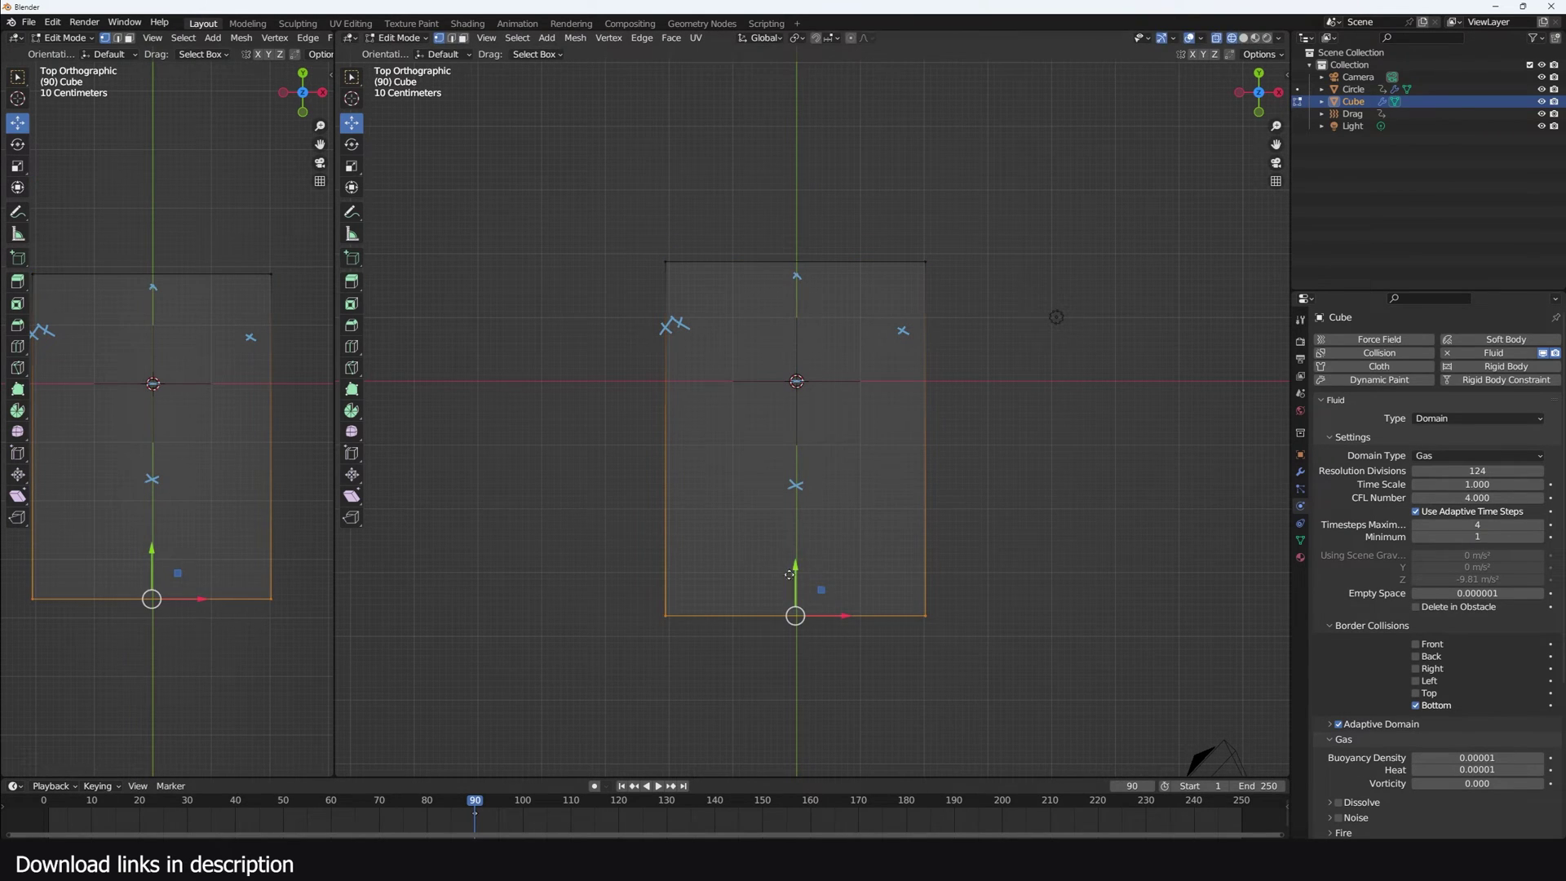
left_click_drag(789, 574, 799, 477)
right_click(799, 477)
left_click_drag(795, 591, 805, 460)
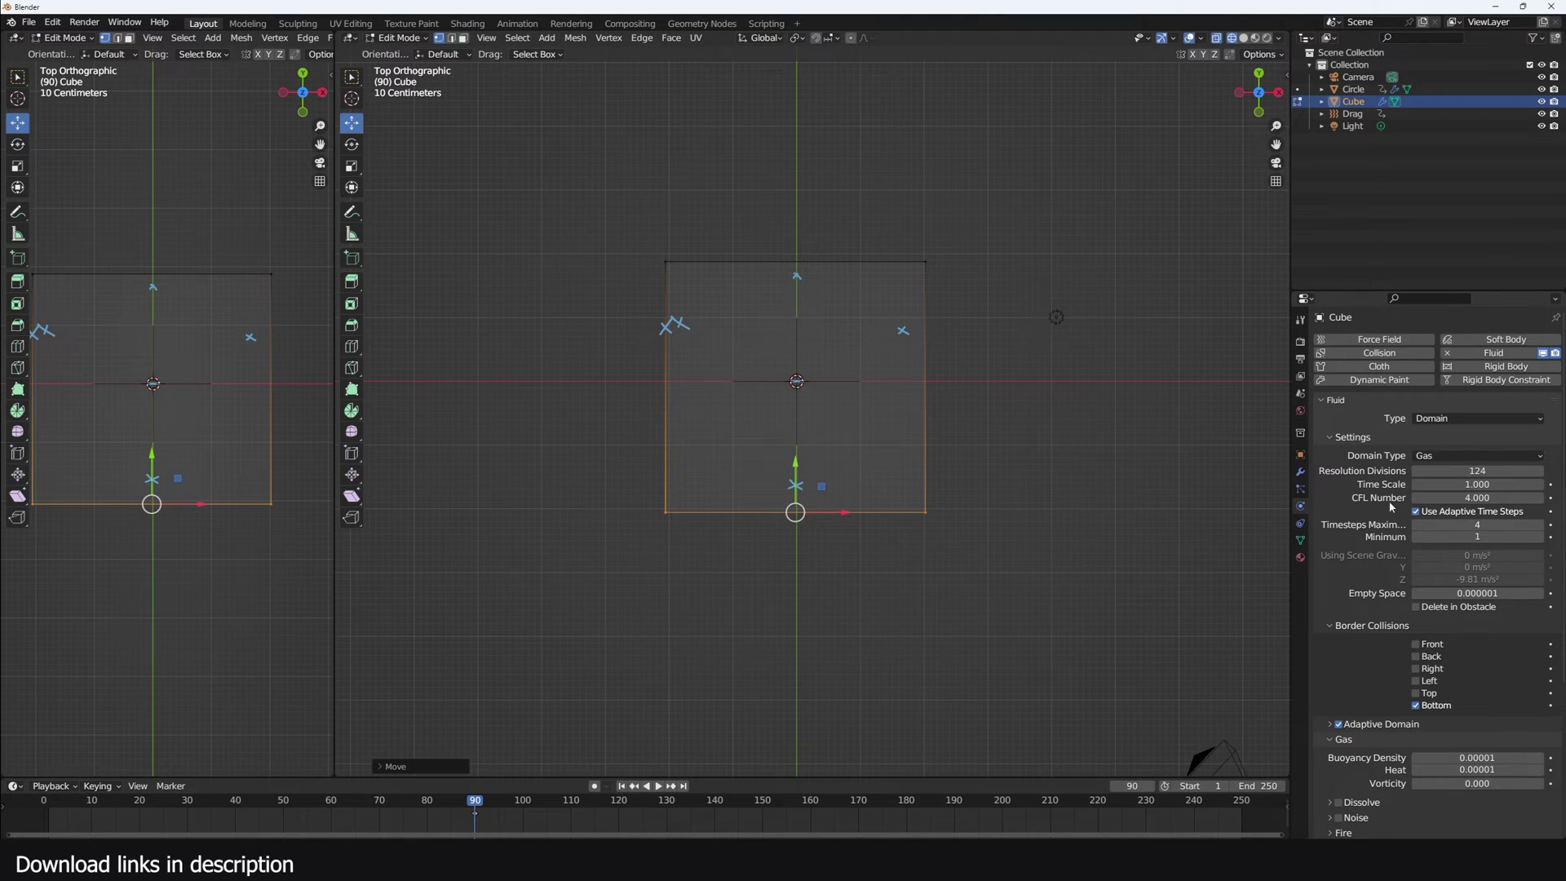
Step: Replay the simulation from the start with the resized domain and inspect the smoke's shape from above and from the side
key("Tab")
left_click(39, 814)
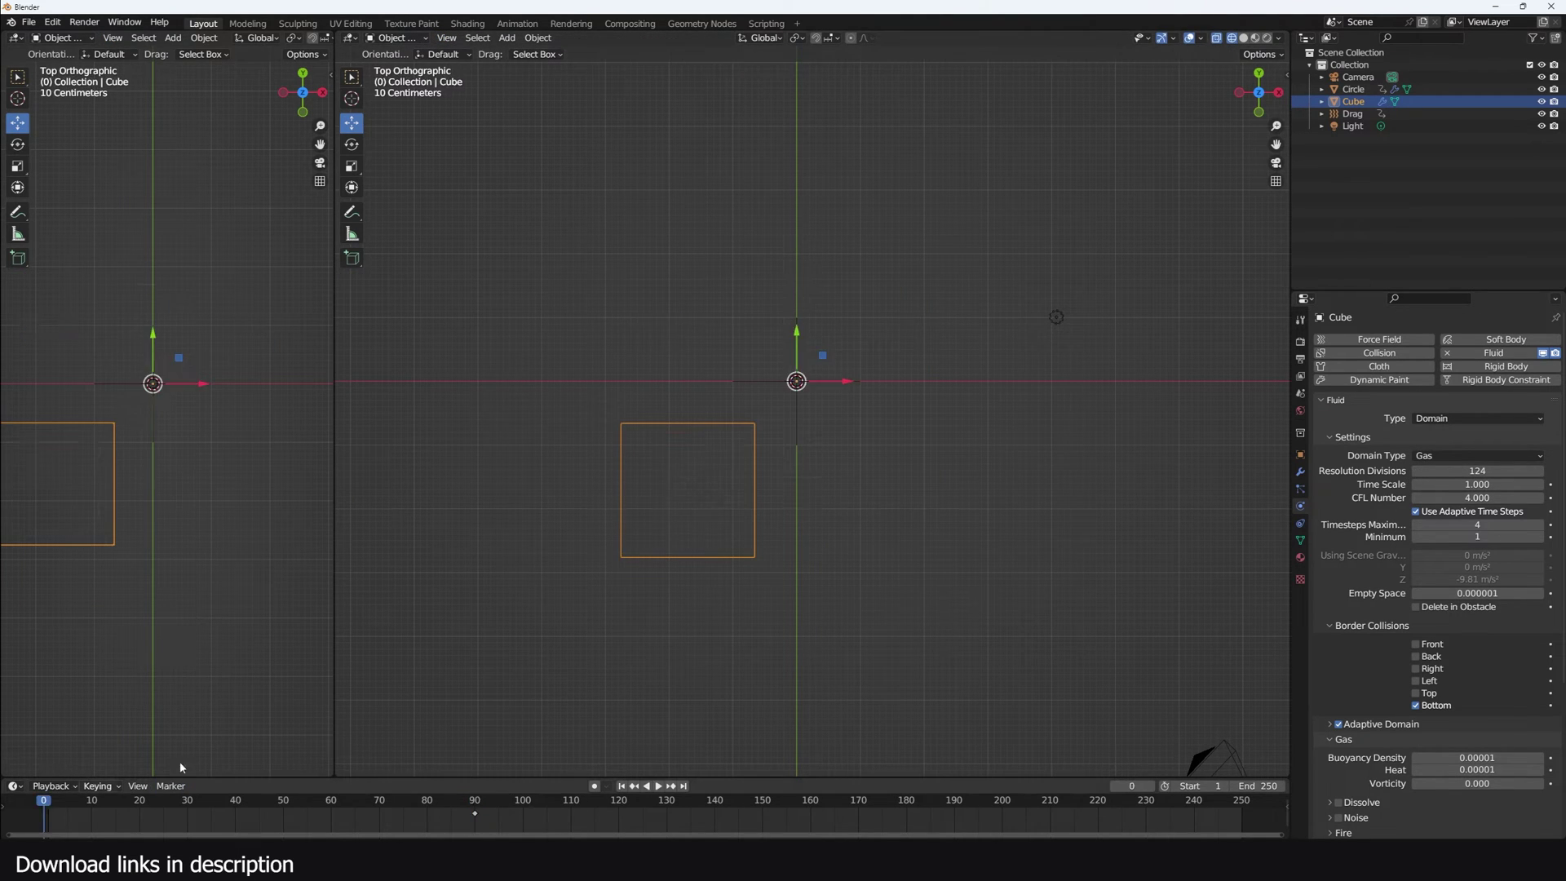
key("space")
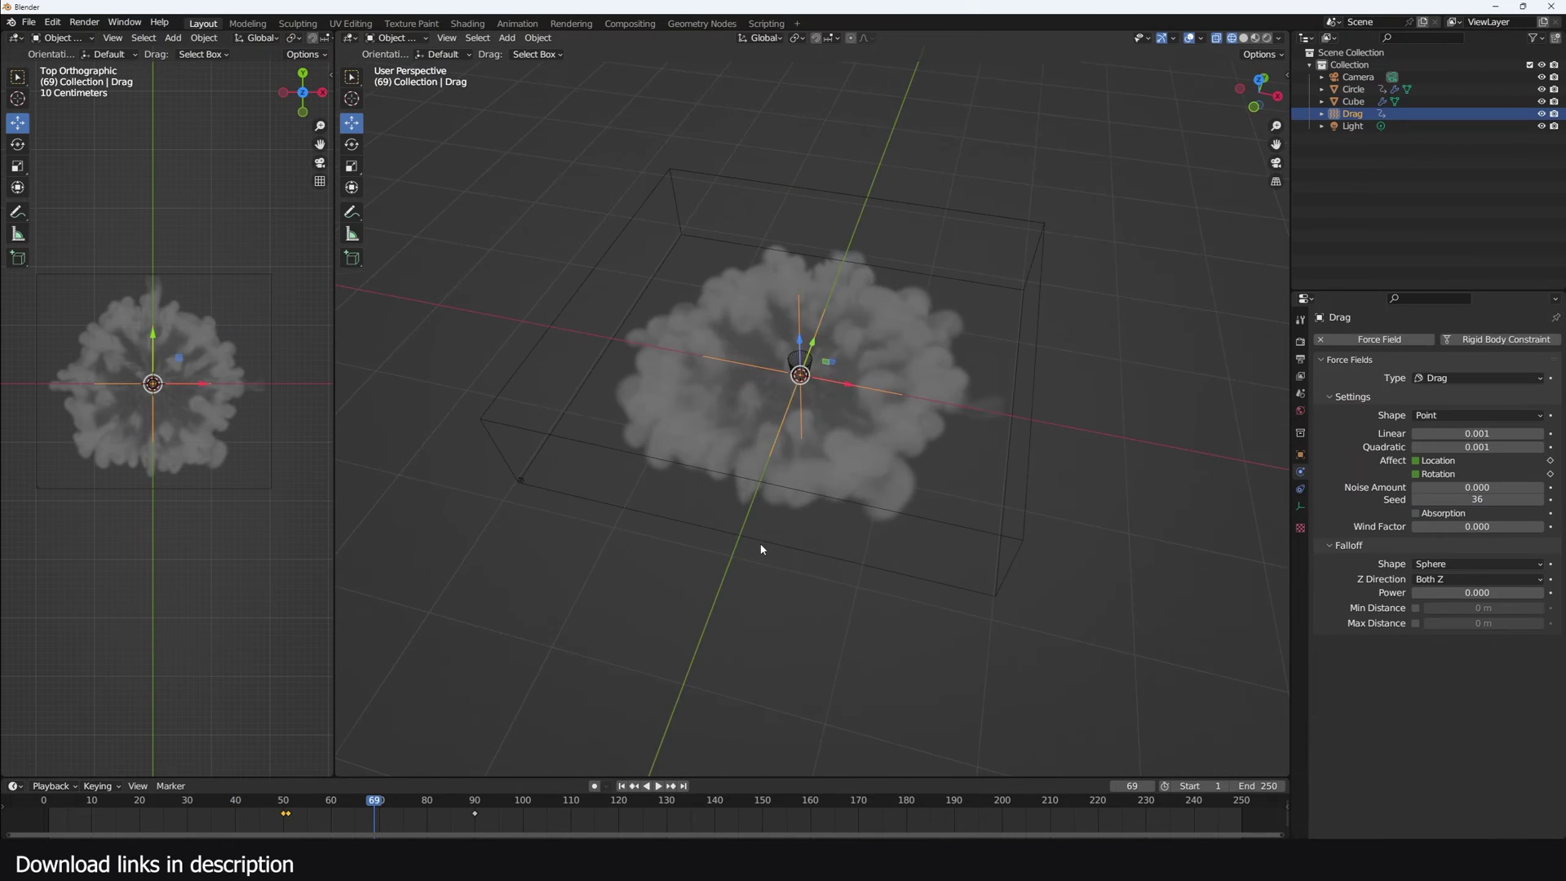
key("KP_7")
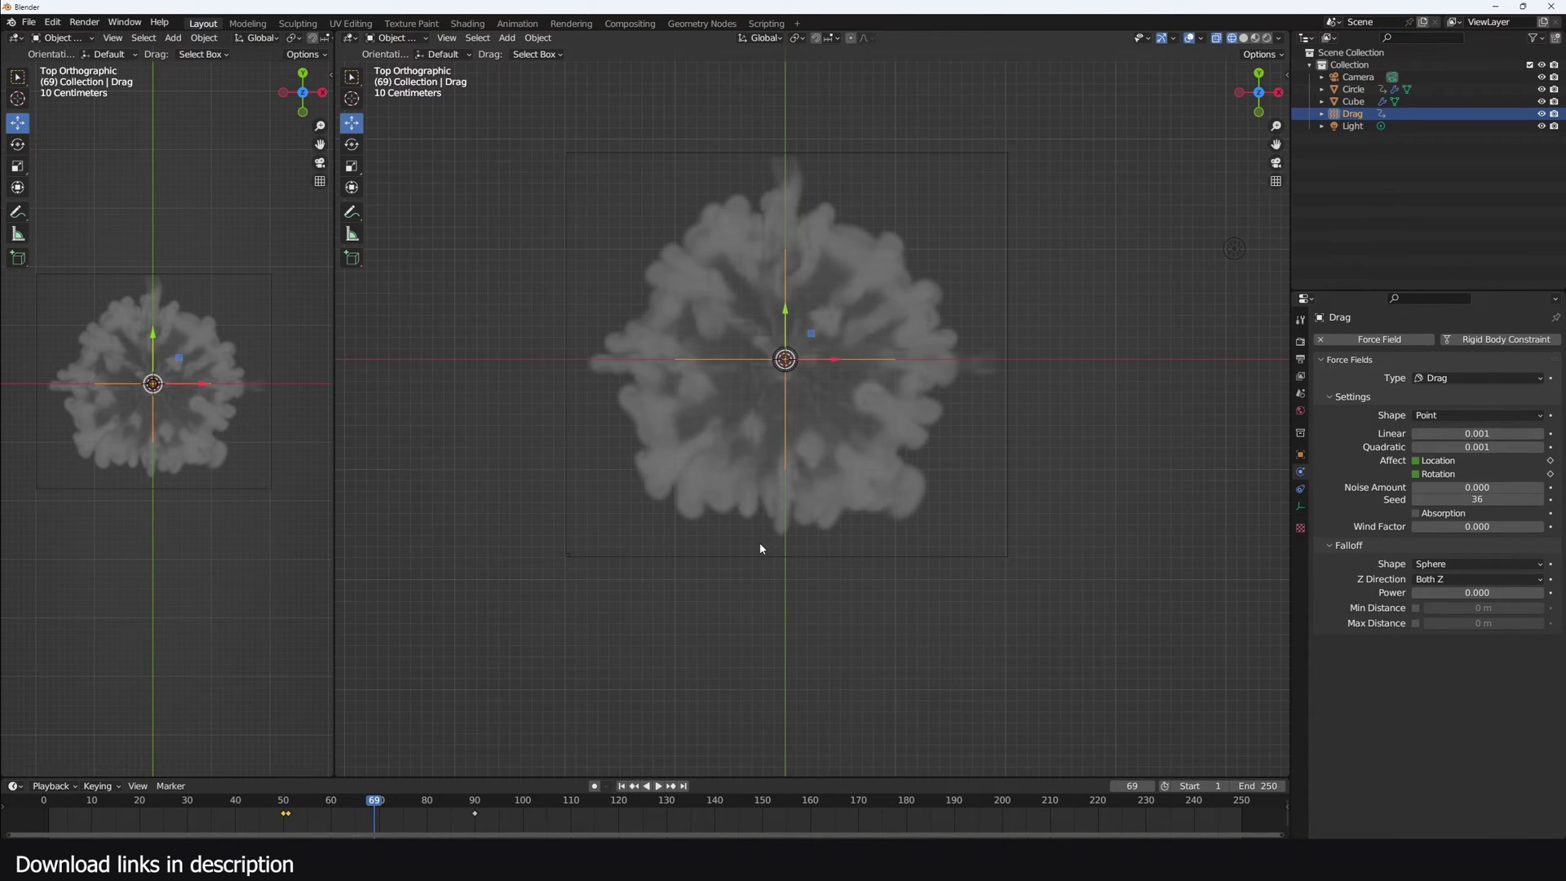
scroll(856, 504, "down", 1)
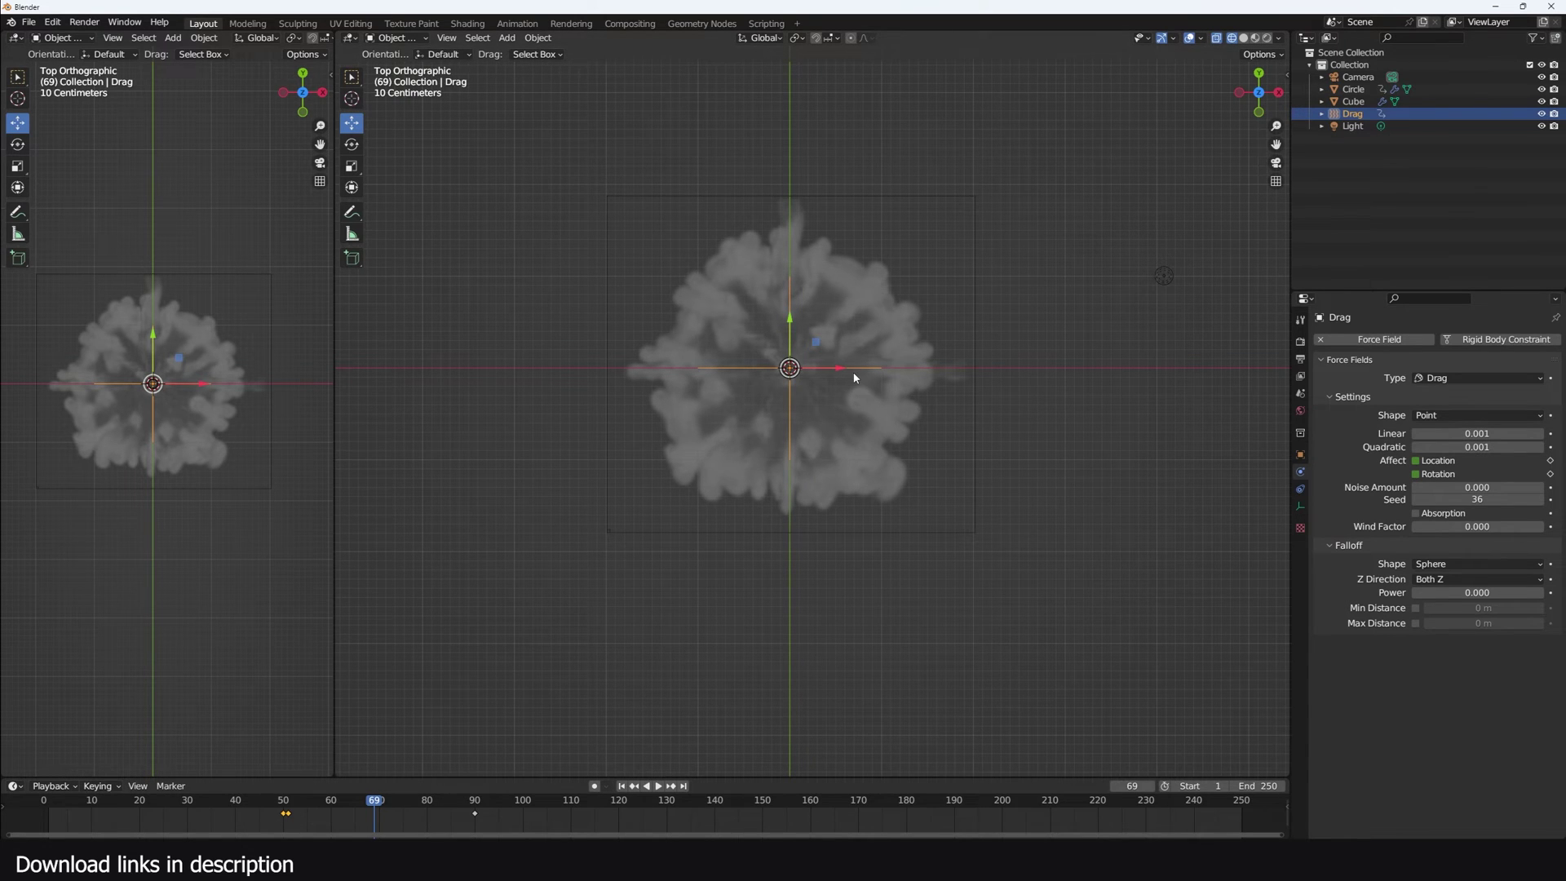
key("KP_3")
key("n")
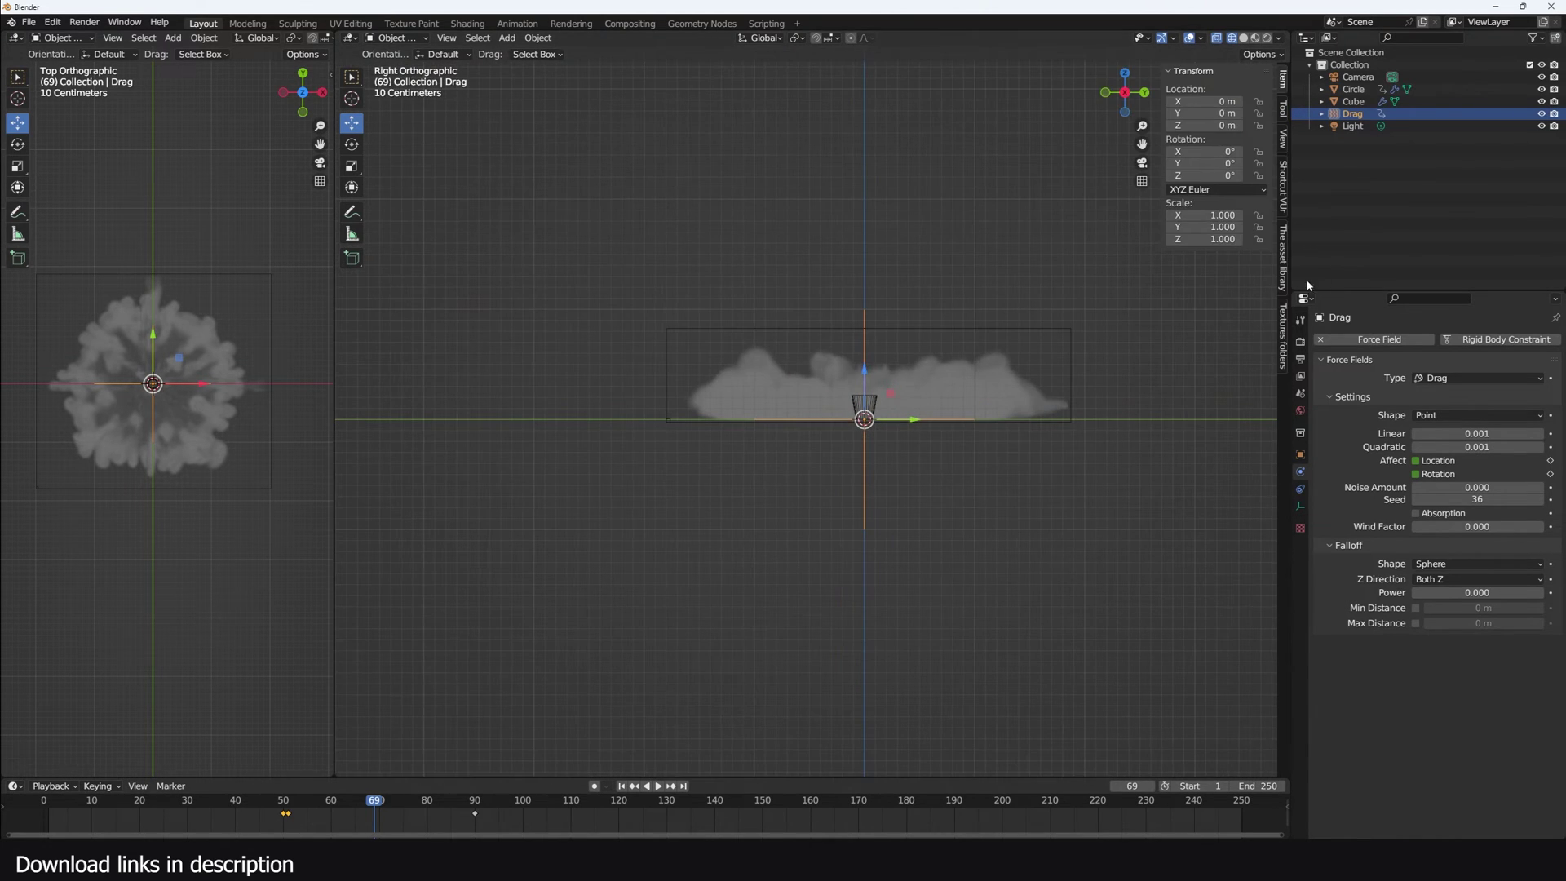
left_click(1280, 265)
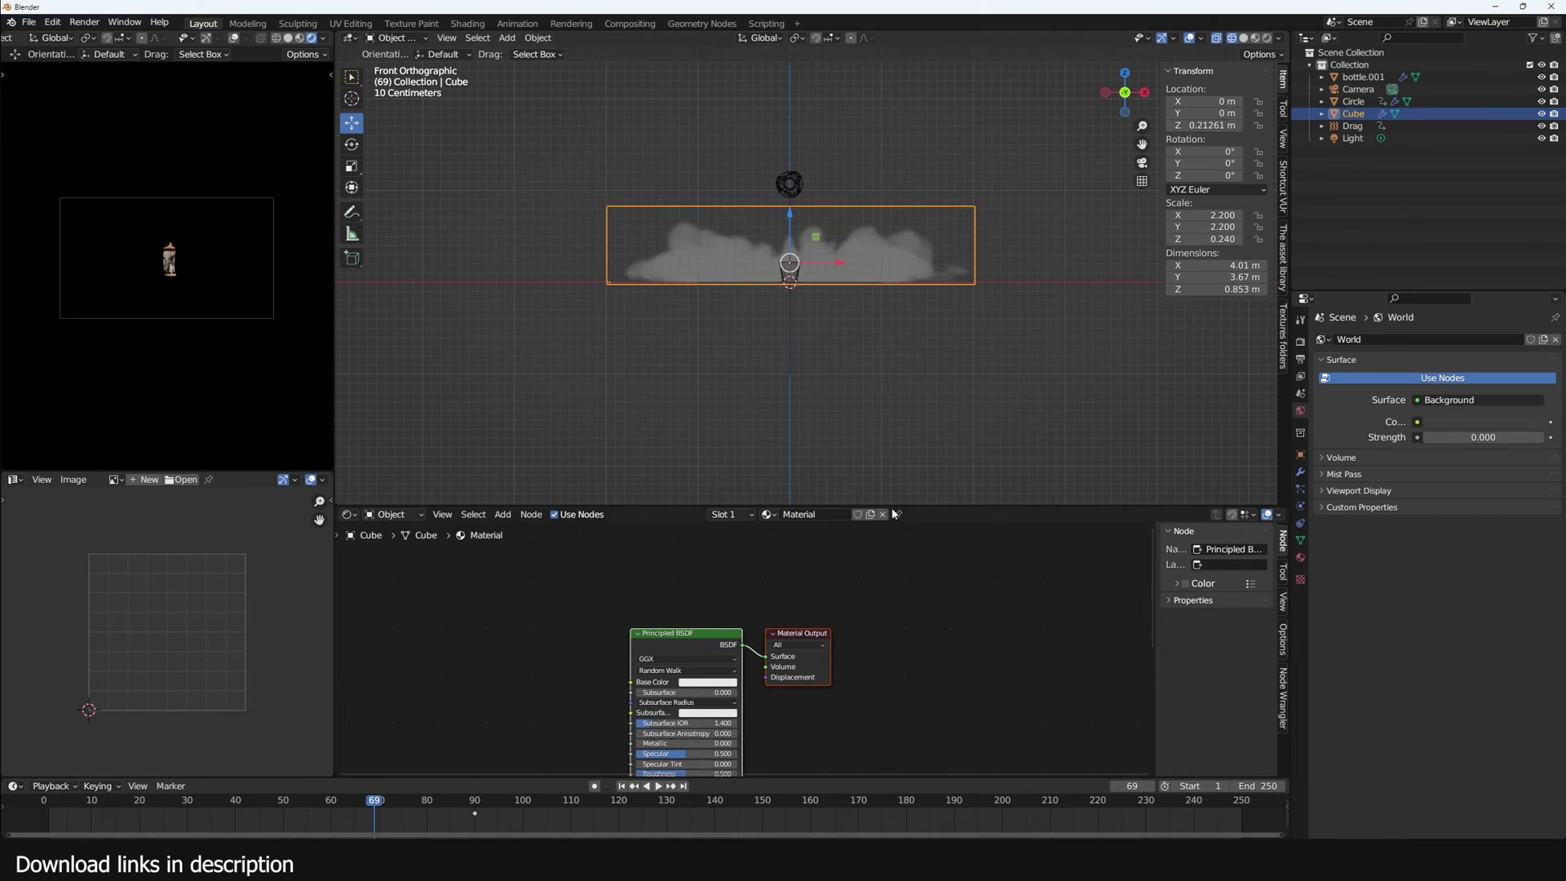
Step: Replace the domain material's Principled BSDF with a Principled Volume node connected to the Material Output's Volume input
left_click_drag(894, 514, 914, 438)
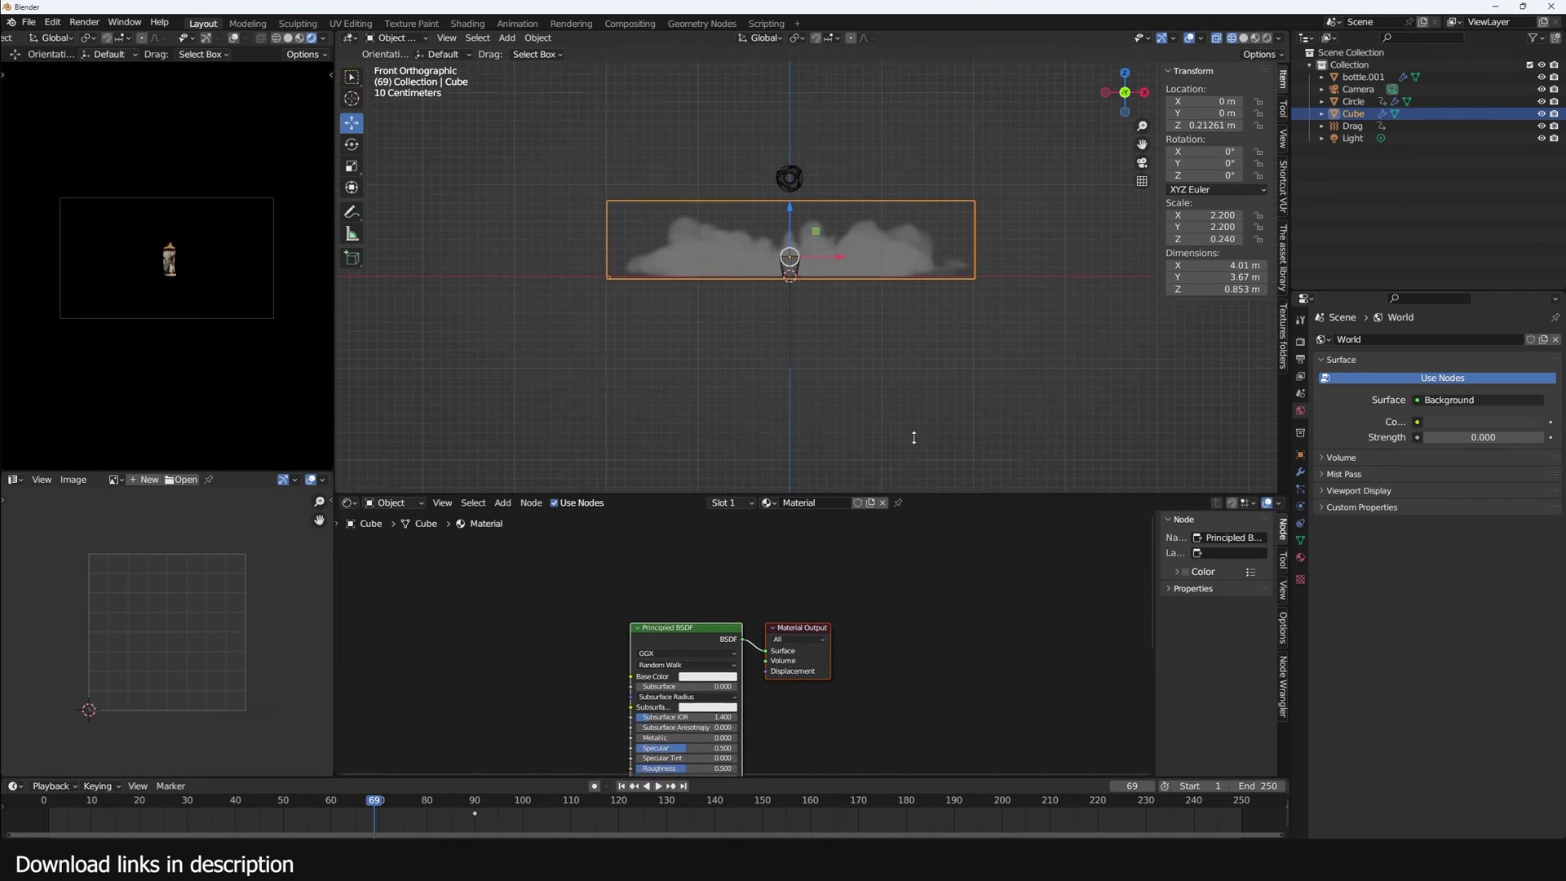
key("x")
key("shift+a")
type("s")
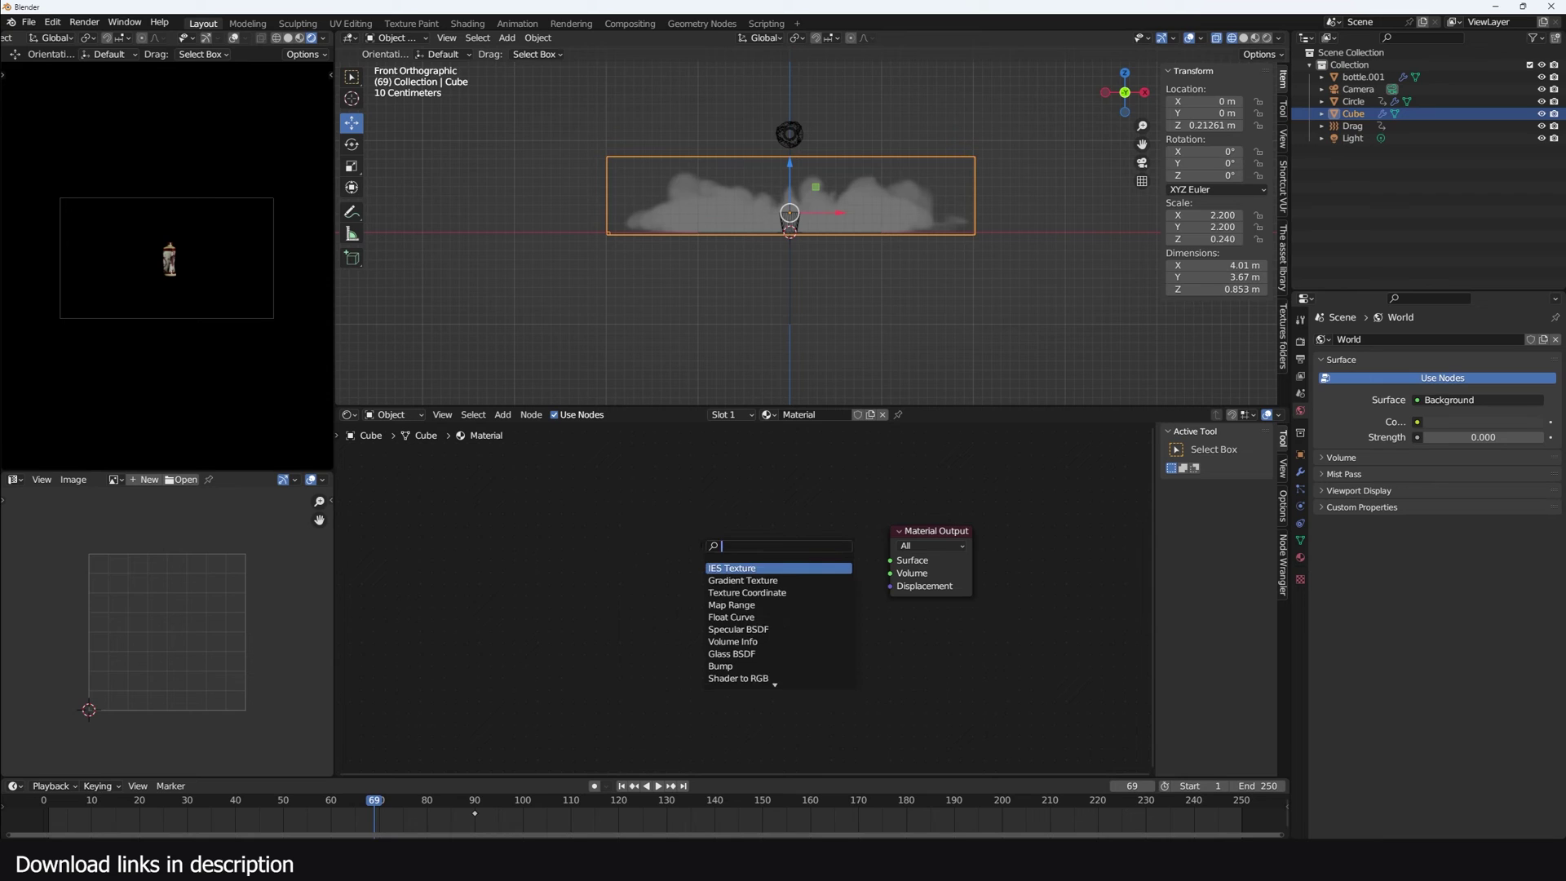
type("principled volume")
key("Return")
left_click_drag(943, 546, 956, 569)
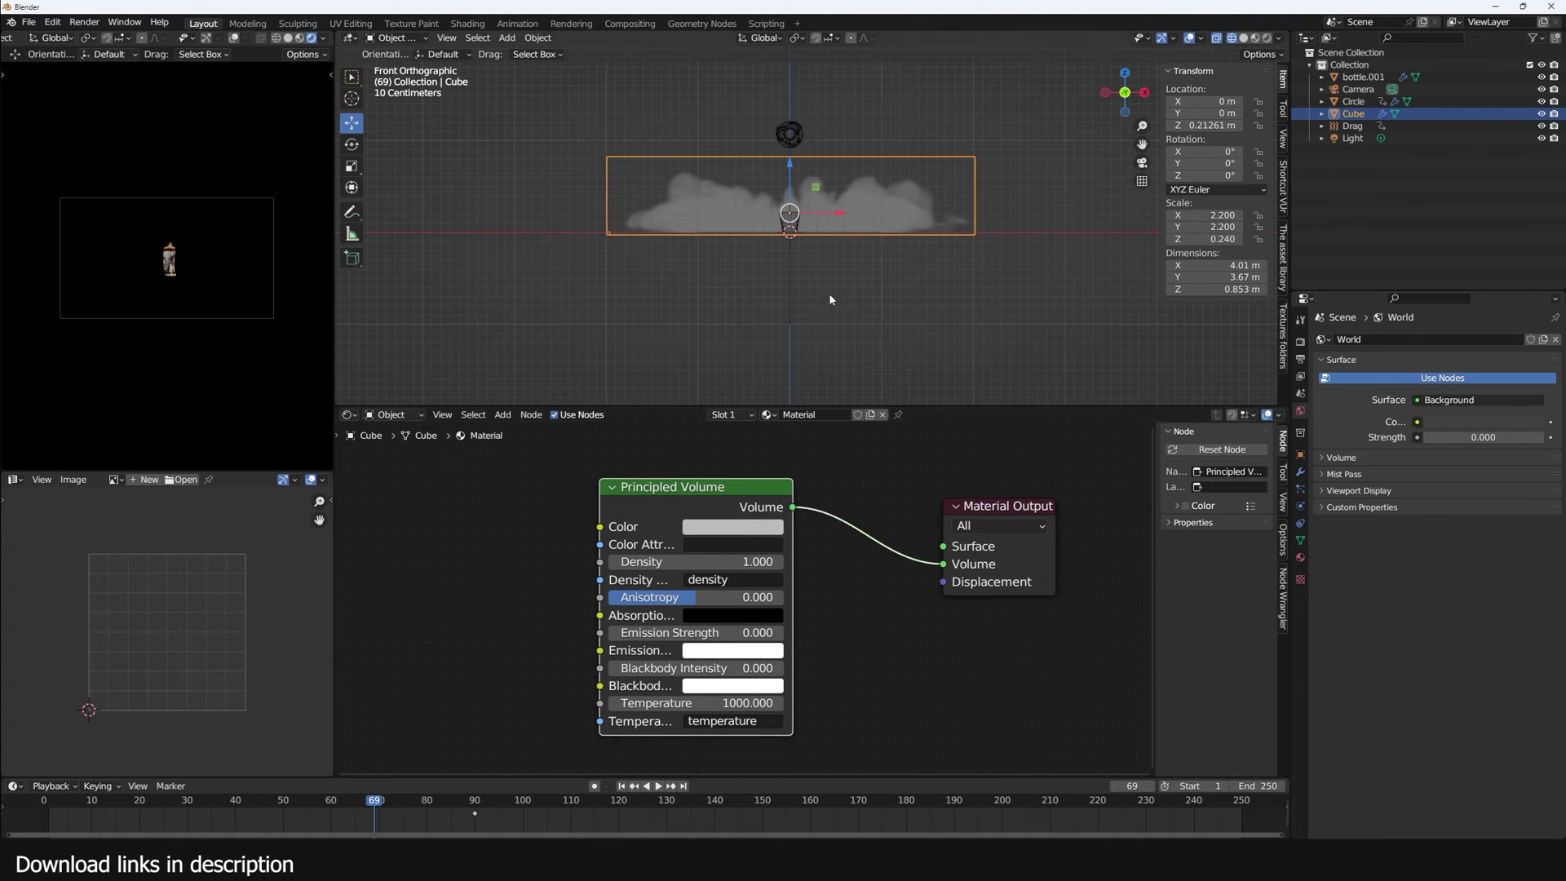
Step: Define a render region over the camera frame in the rendered preview
scroll(767, 472, "down", 1)
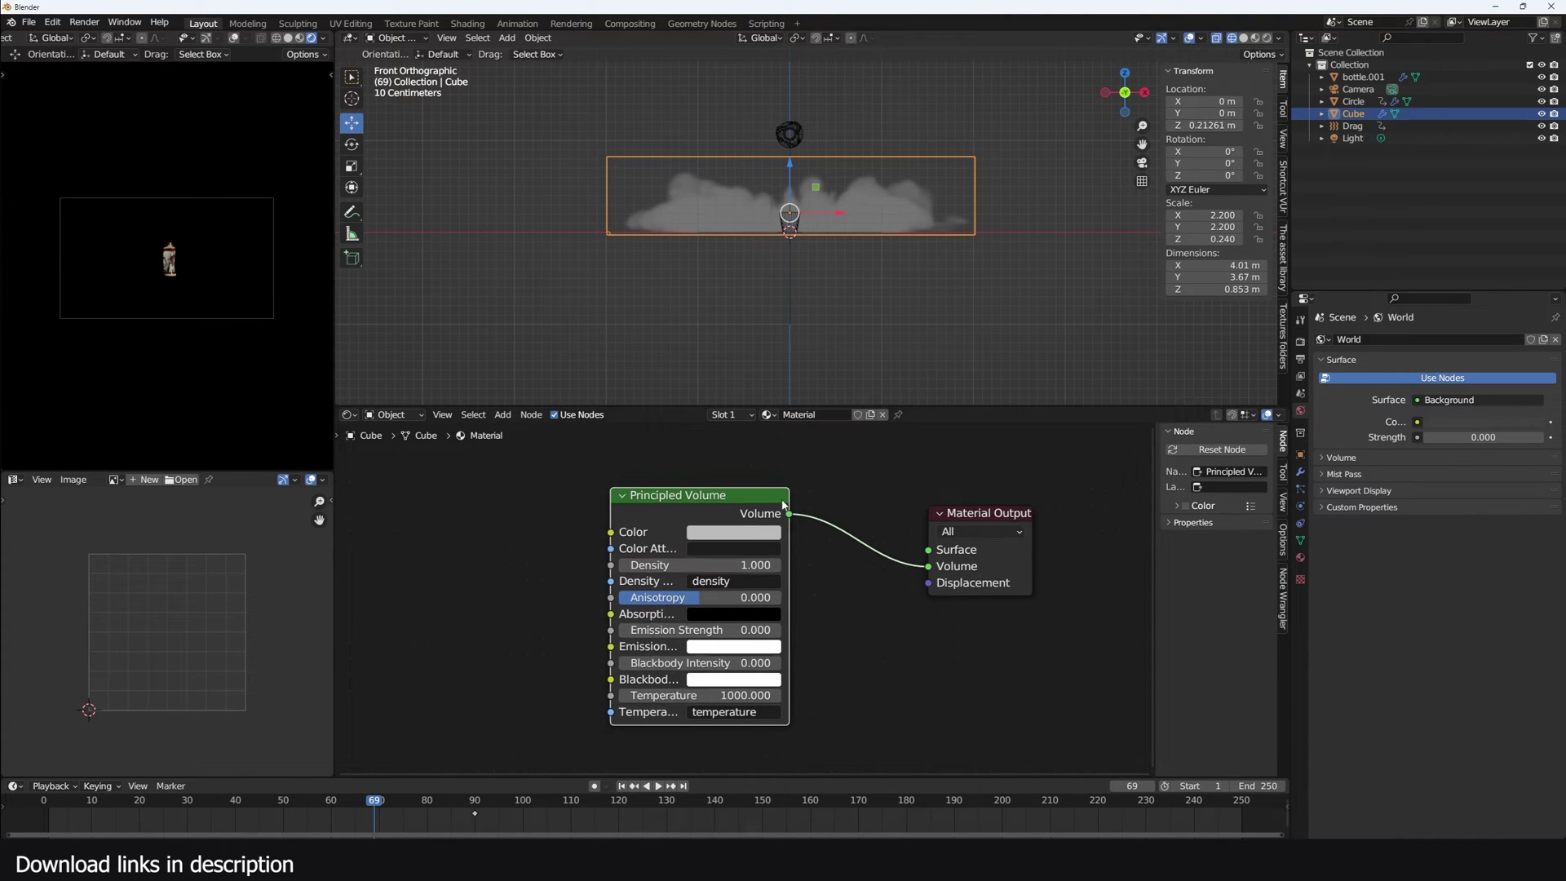
scroll(723, 158, "up", 2)
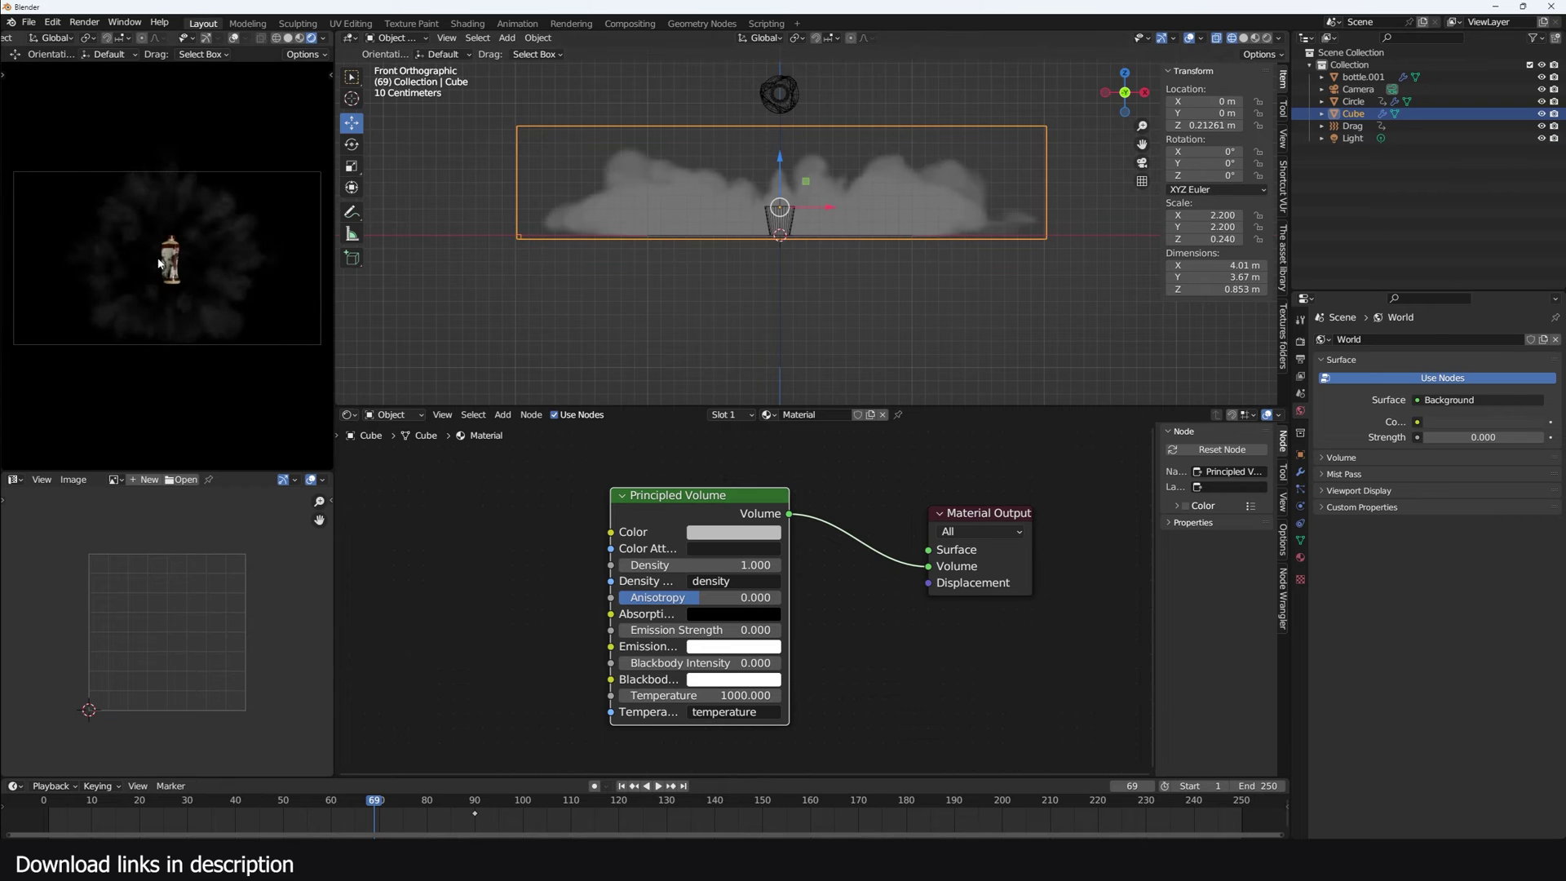
scroll(147, 255, "down", 2)
key("ctrl+b")
left_click_drag(40, 179, 122, 265)
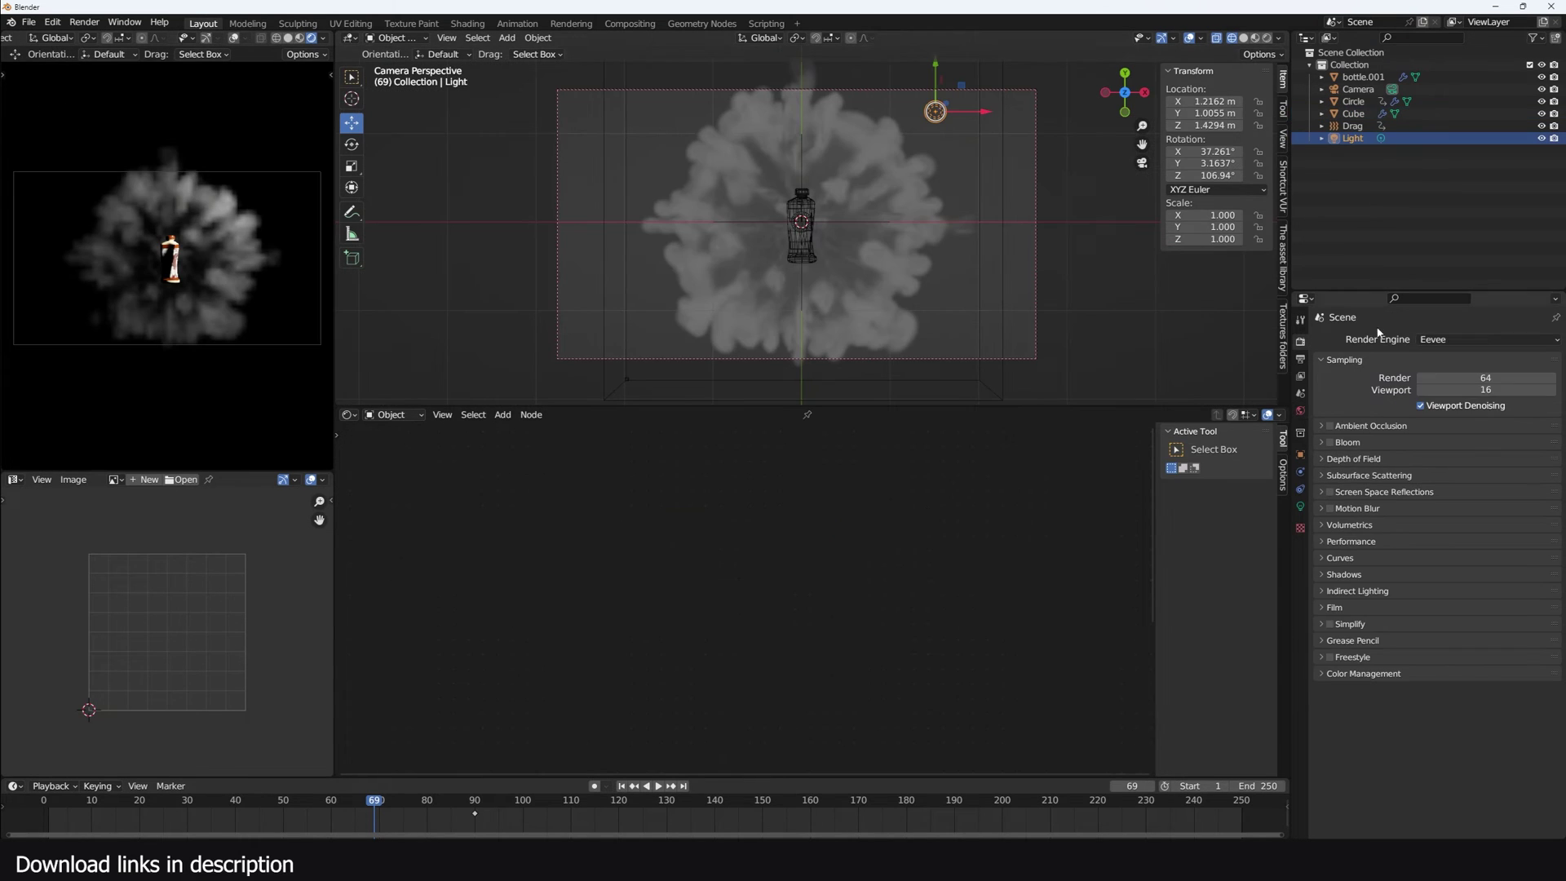
Step: Switch the render engine to Cycles with GPU Compute and enable viewport denoising
left_click(1429, 338)
left_click(1445, 388)
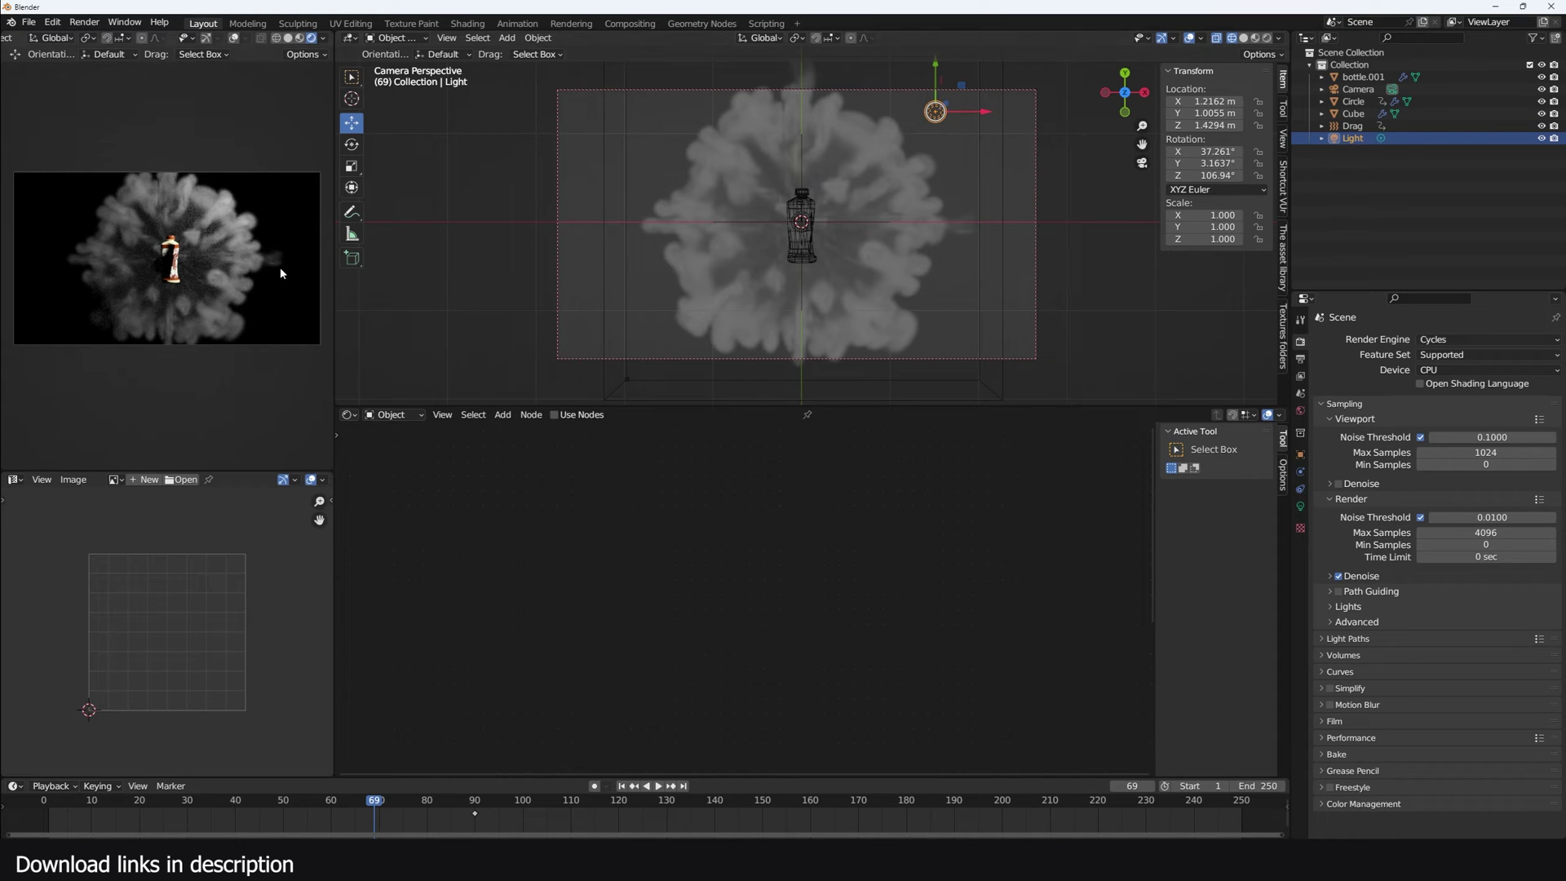
left_click(1468, 369)
left_click(1468, 397)
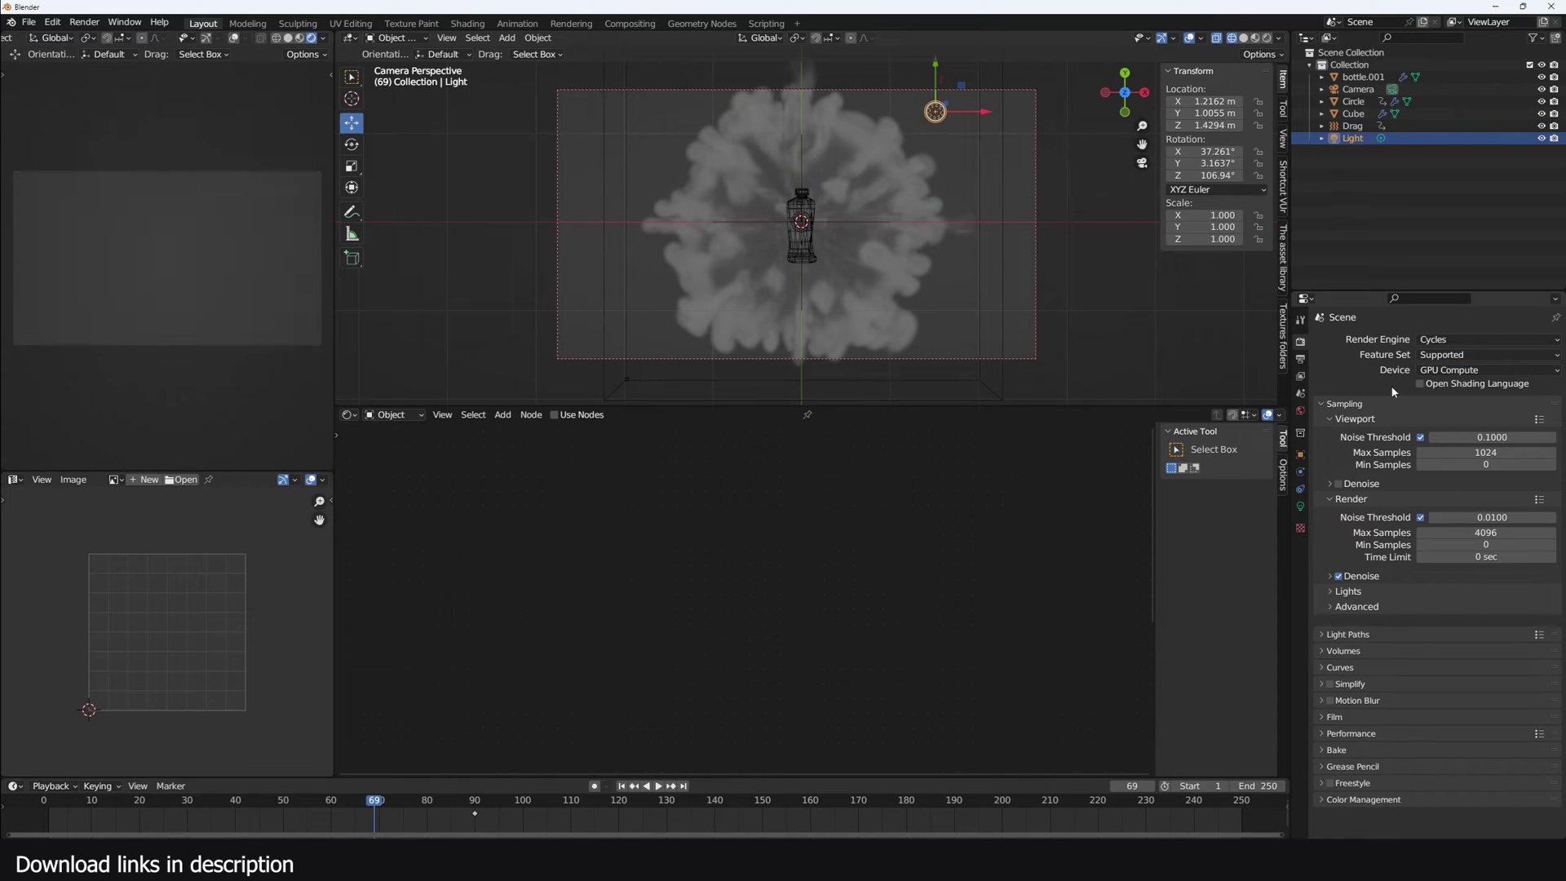
left_click(1338, 484)
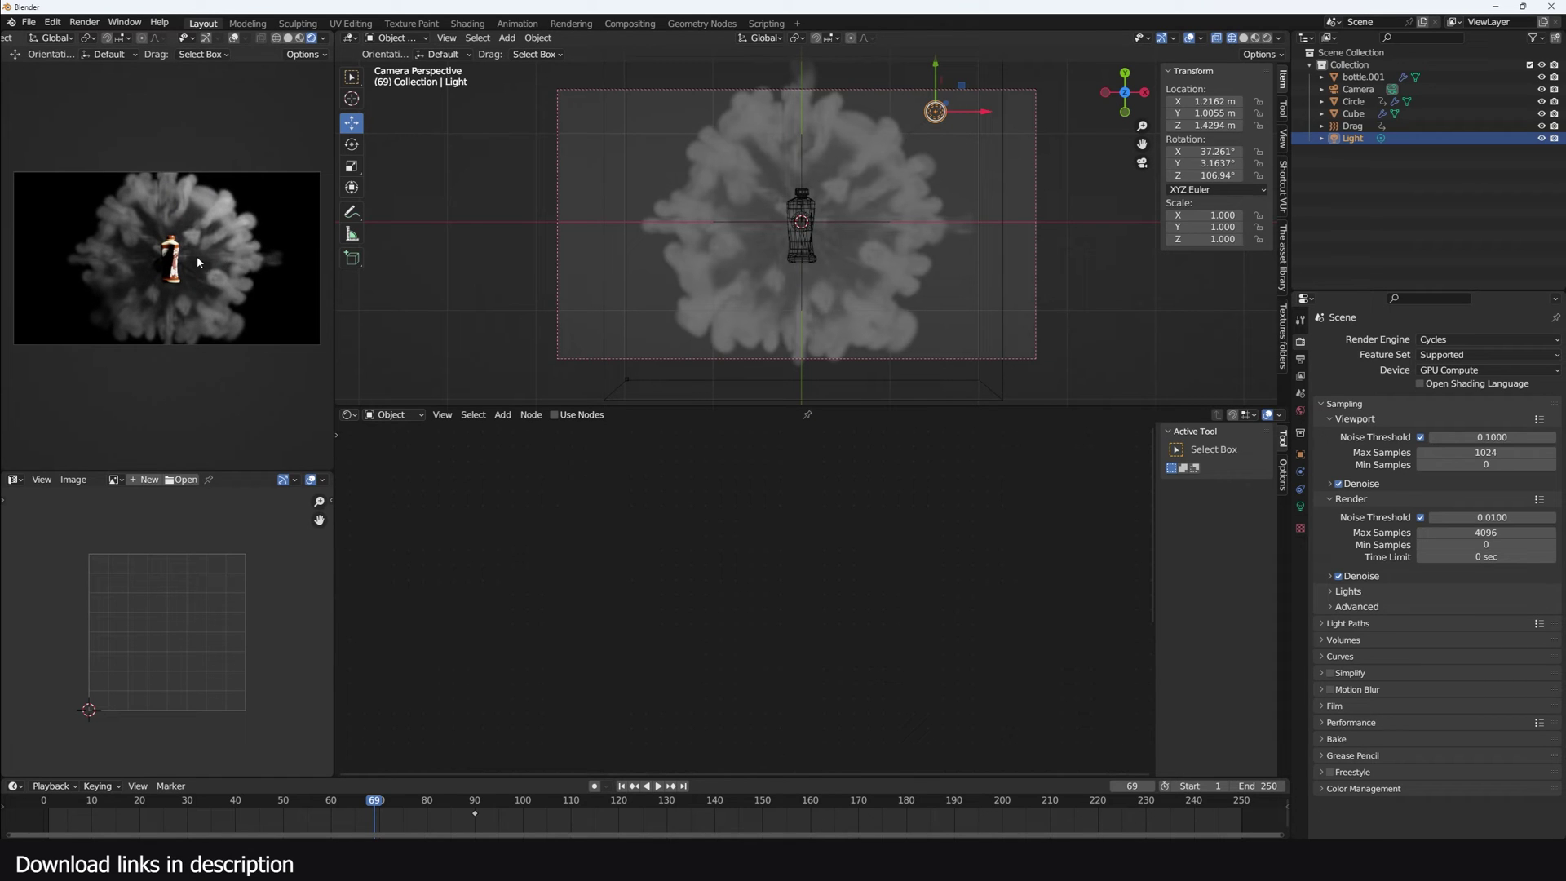
Step: Set the Density of the smoke domain's Principled Volume to 26.9 and check the rendered preview
left_click(987, 215)
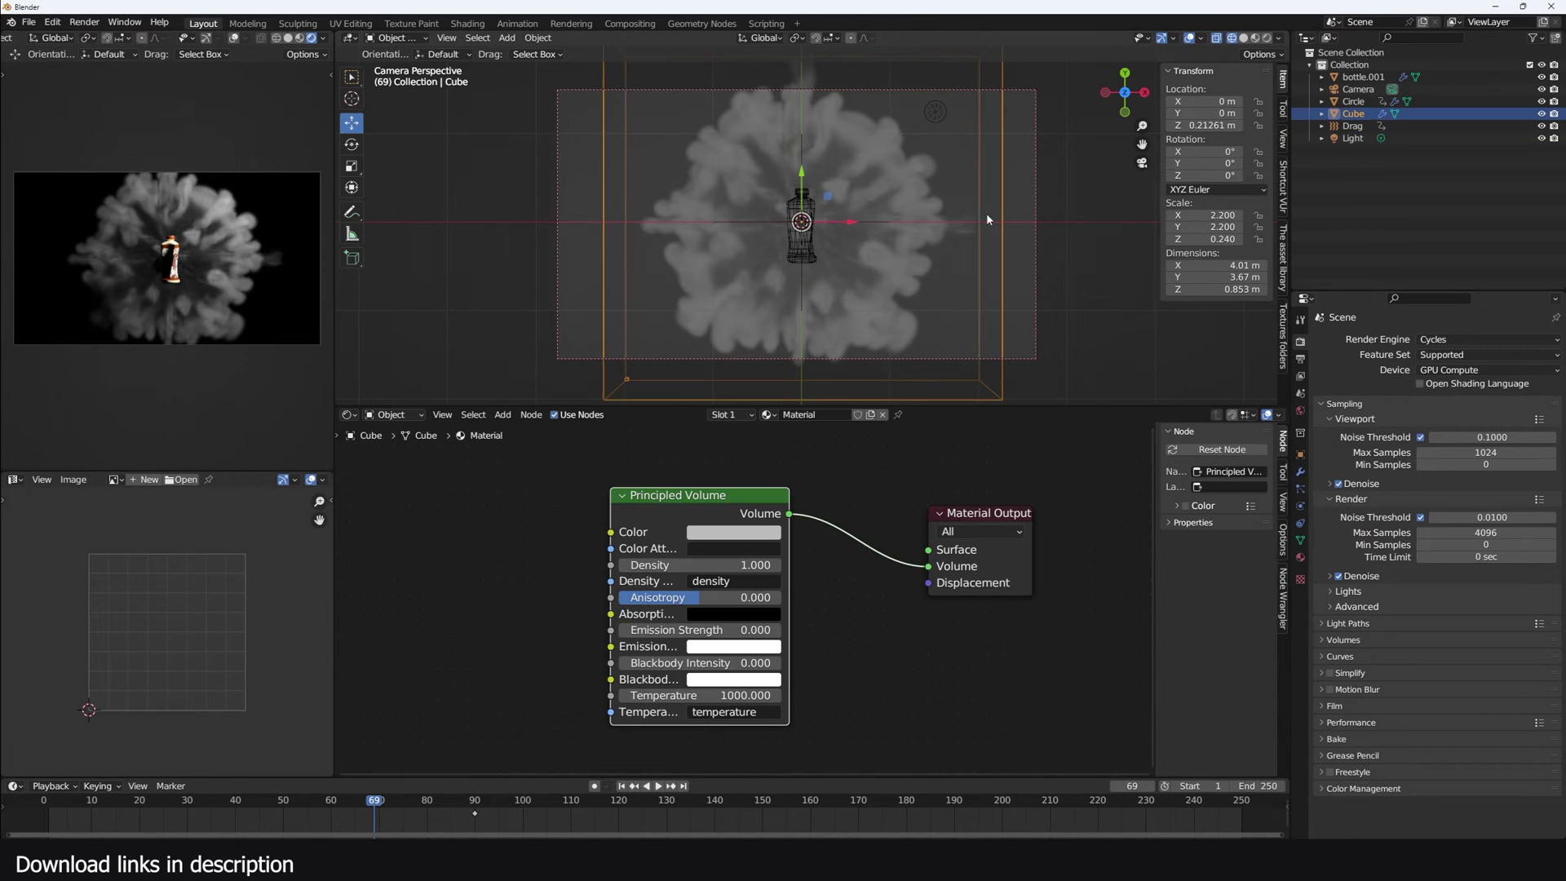
left_click(723, 564)
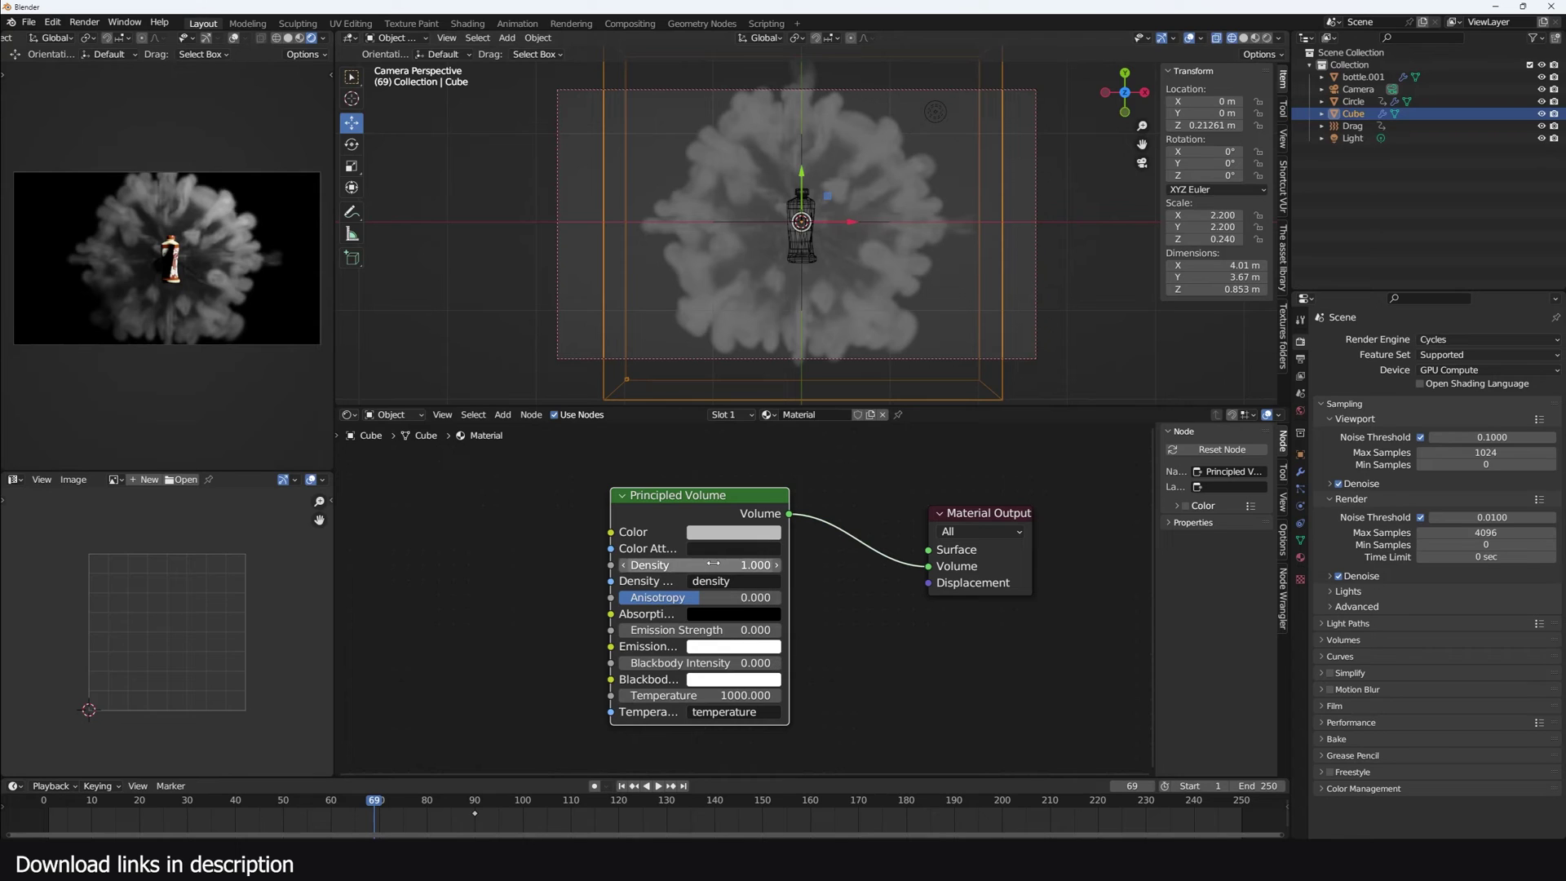
type("26.9")
key("Return")
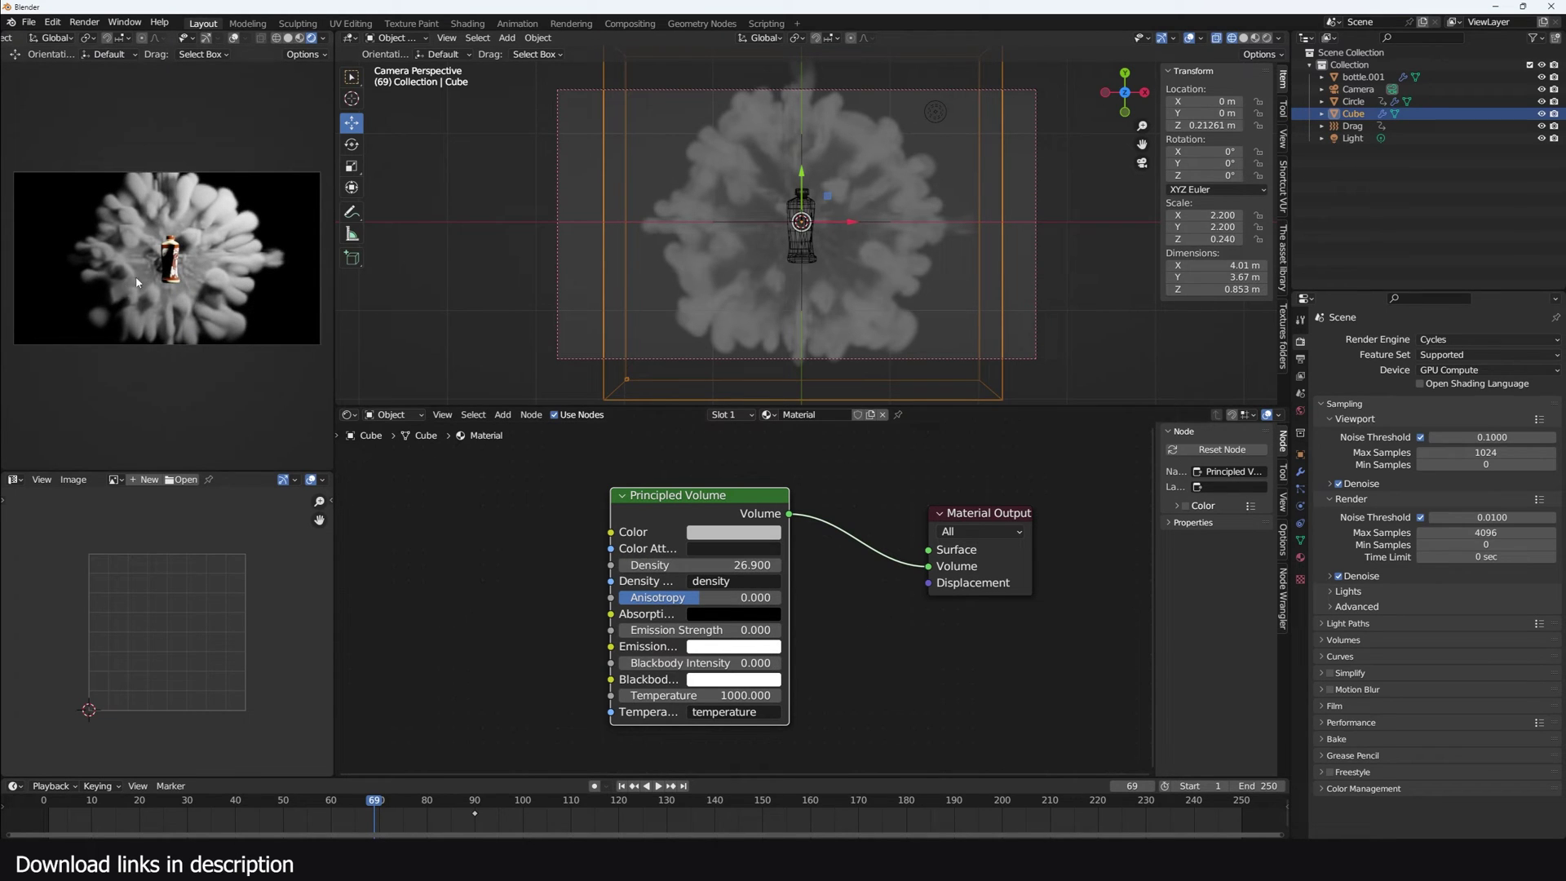
scroll(149, 275, "up", 1)
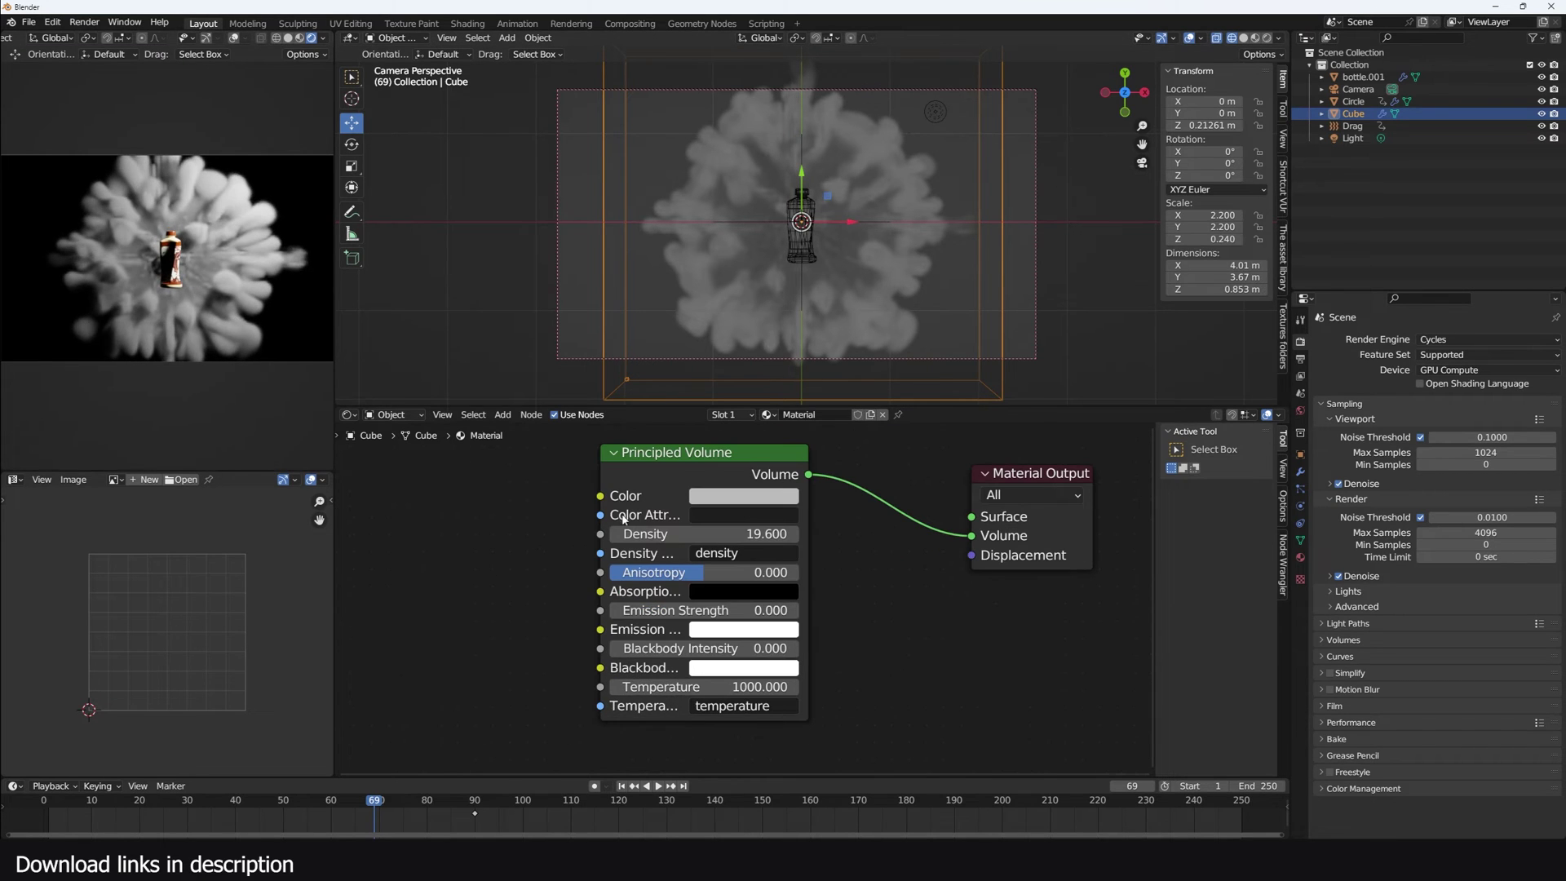
Step: Tint the smoke by trying different hues for the Principled Volume's Color, including a muted yellow
left_click(738, 496)
left_click(721, 501)
left_click(725, 349)
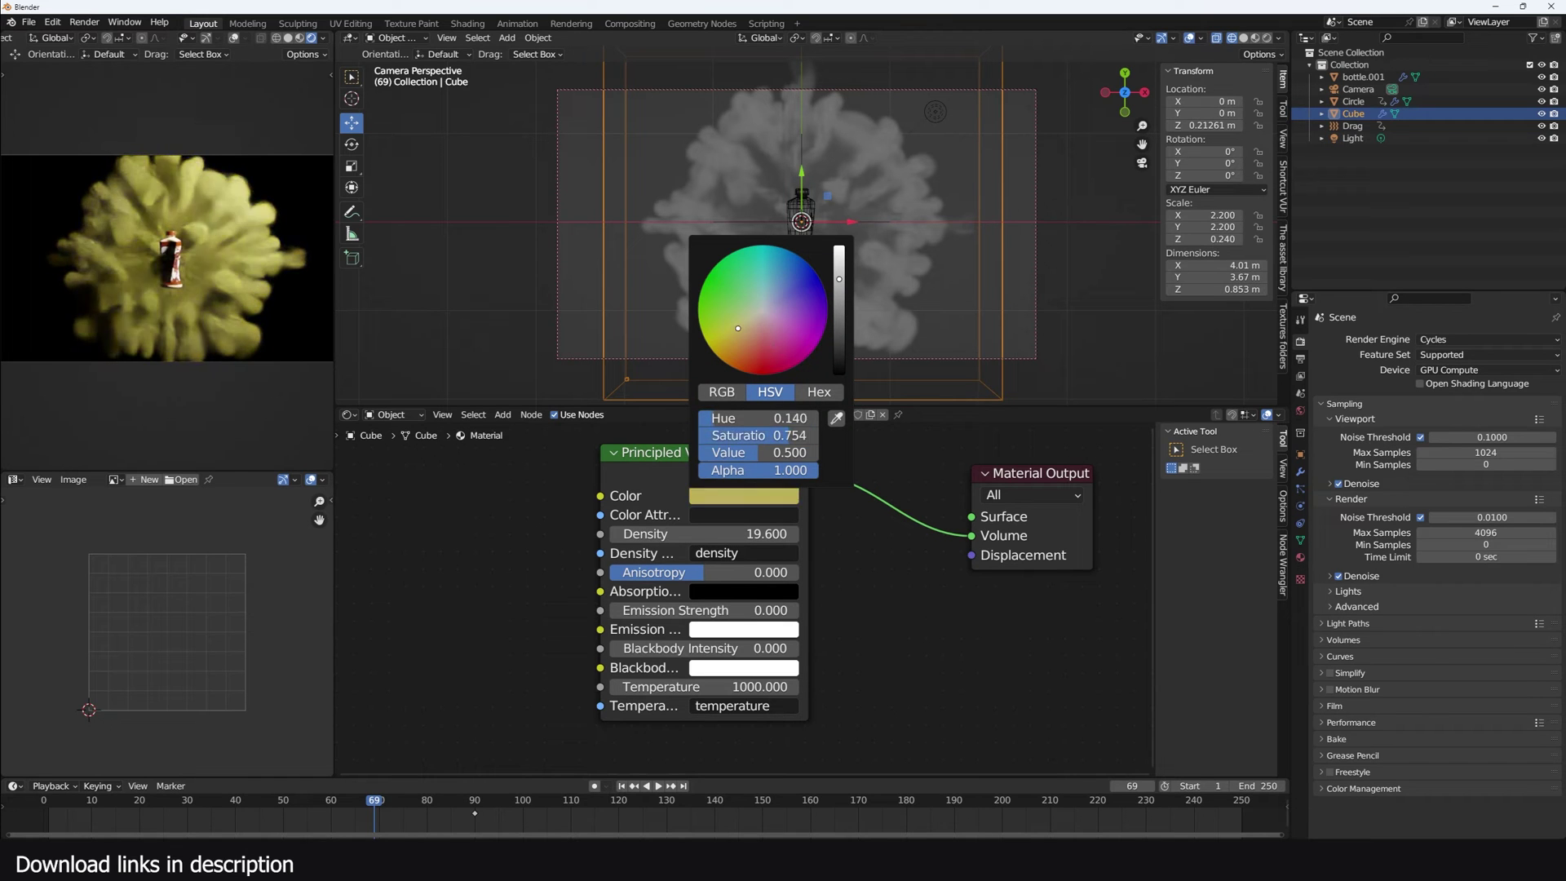
mouse_move(725, 349)
left_mouse_down()
mouse_move(803, 262)
mouse_move(754, 253)
mouse_move(764, 311)
mouse_move(839, 342)
mouse_move(839, 360)
mouse_move(837, 249)
mouse_move(835, 263)
left_mouse_up()
mouse_move(756, 315)
left_mouse_down()
mouse_move(745, 349)
mouse_move(730, 339)
left_mouse_up()
left_click(814, 259)
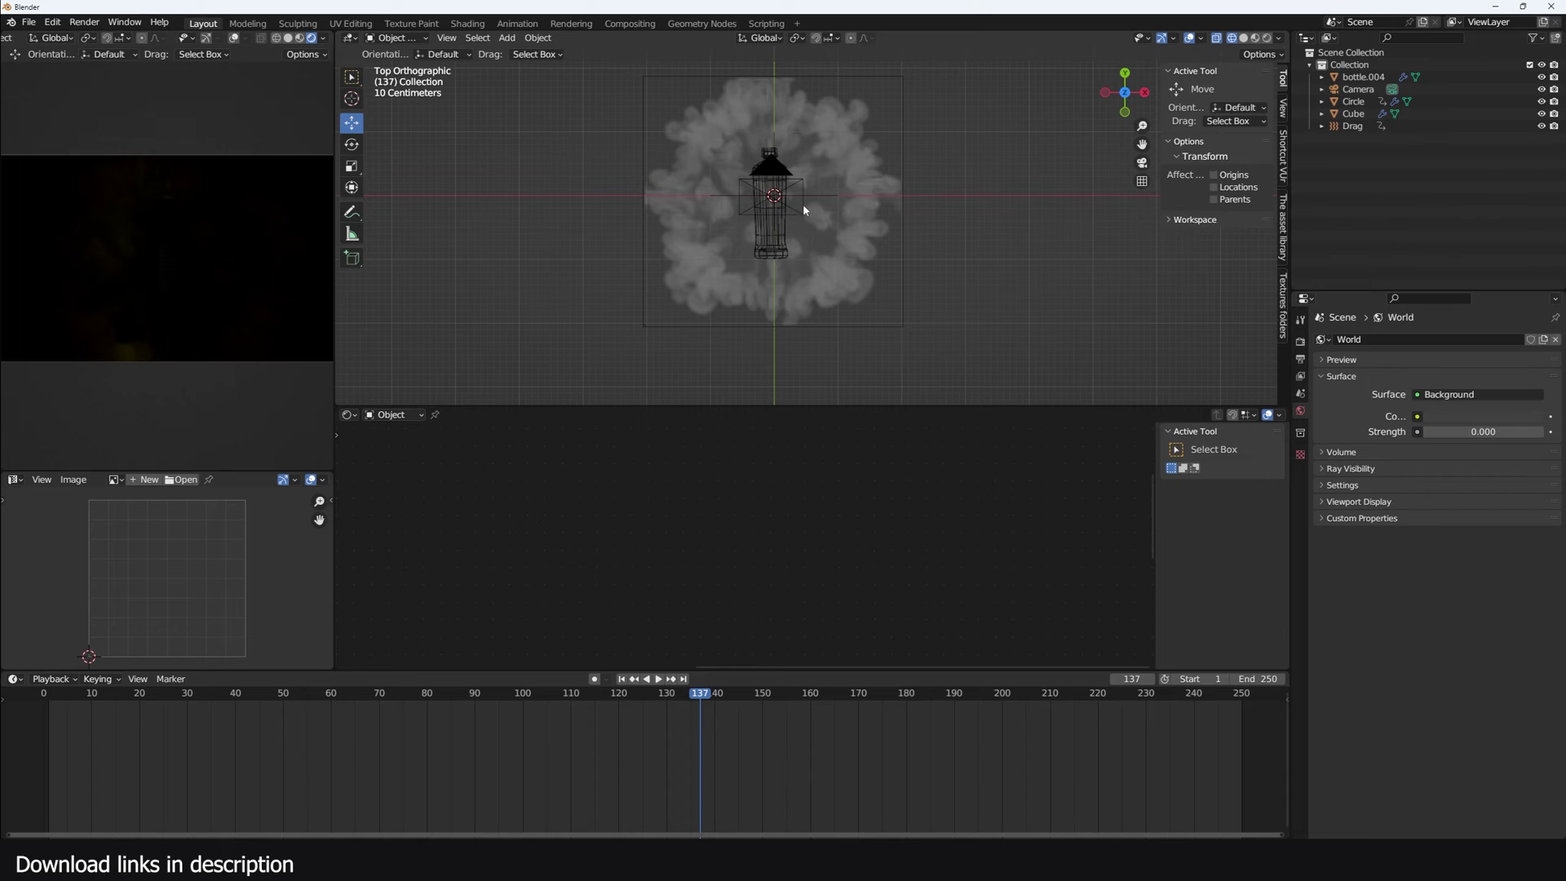
Step: Add an area light and place it beside and above the smoke at about X 2.45 m, Z 1.42 m, tilted about 75° toward the center
left_click(803, 209)
middle_click_drag(804, 210, 832, 252)
left_click(832, 254)
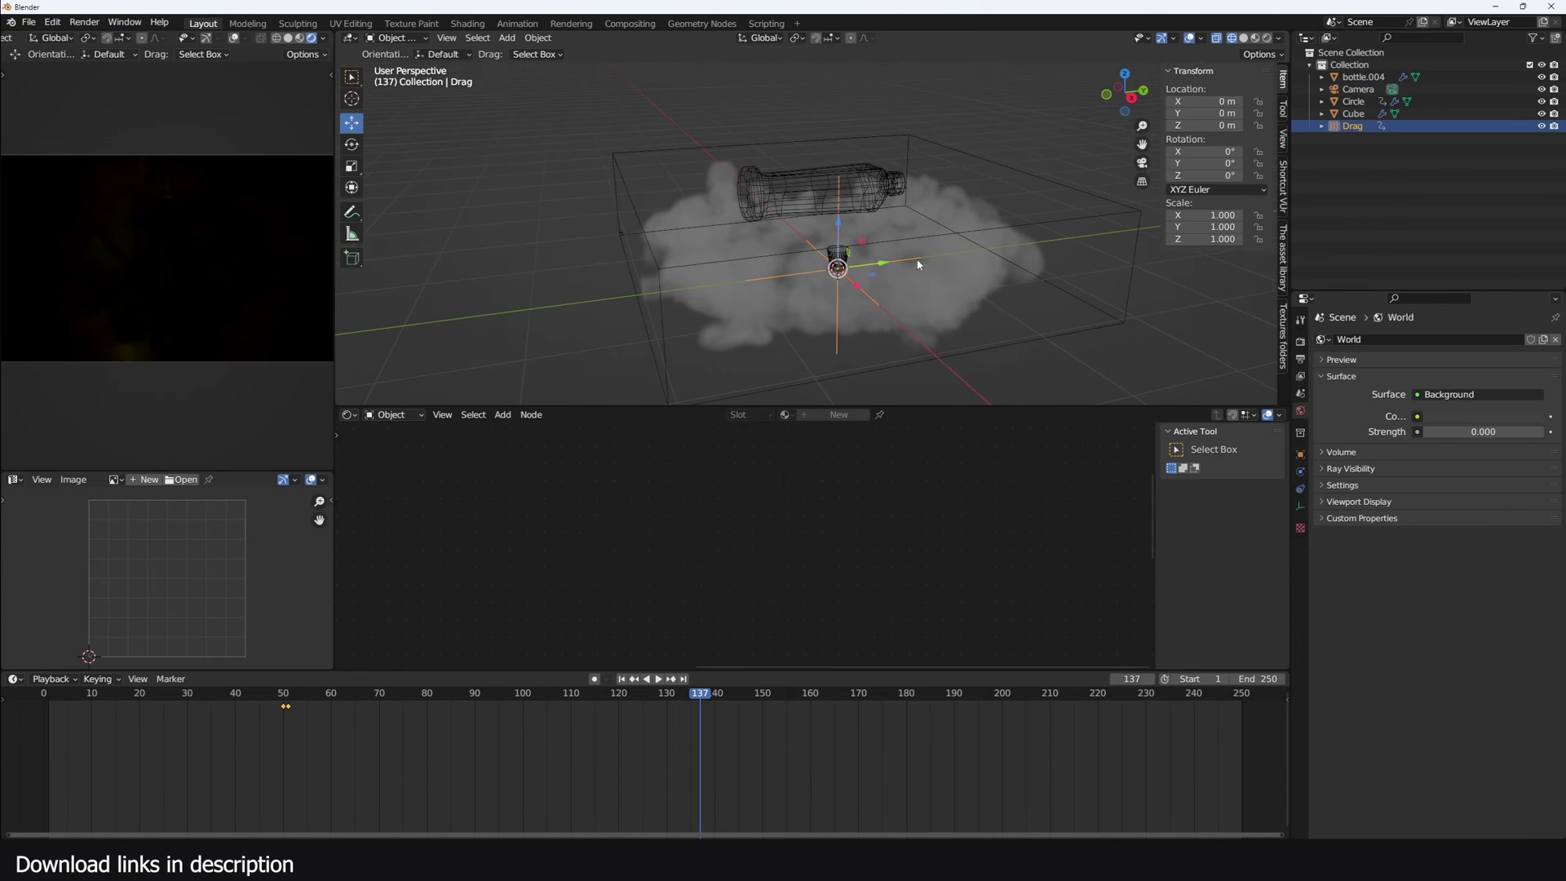
key("shift+a")
mouse_move(929, 406)
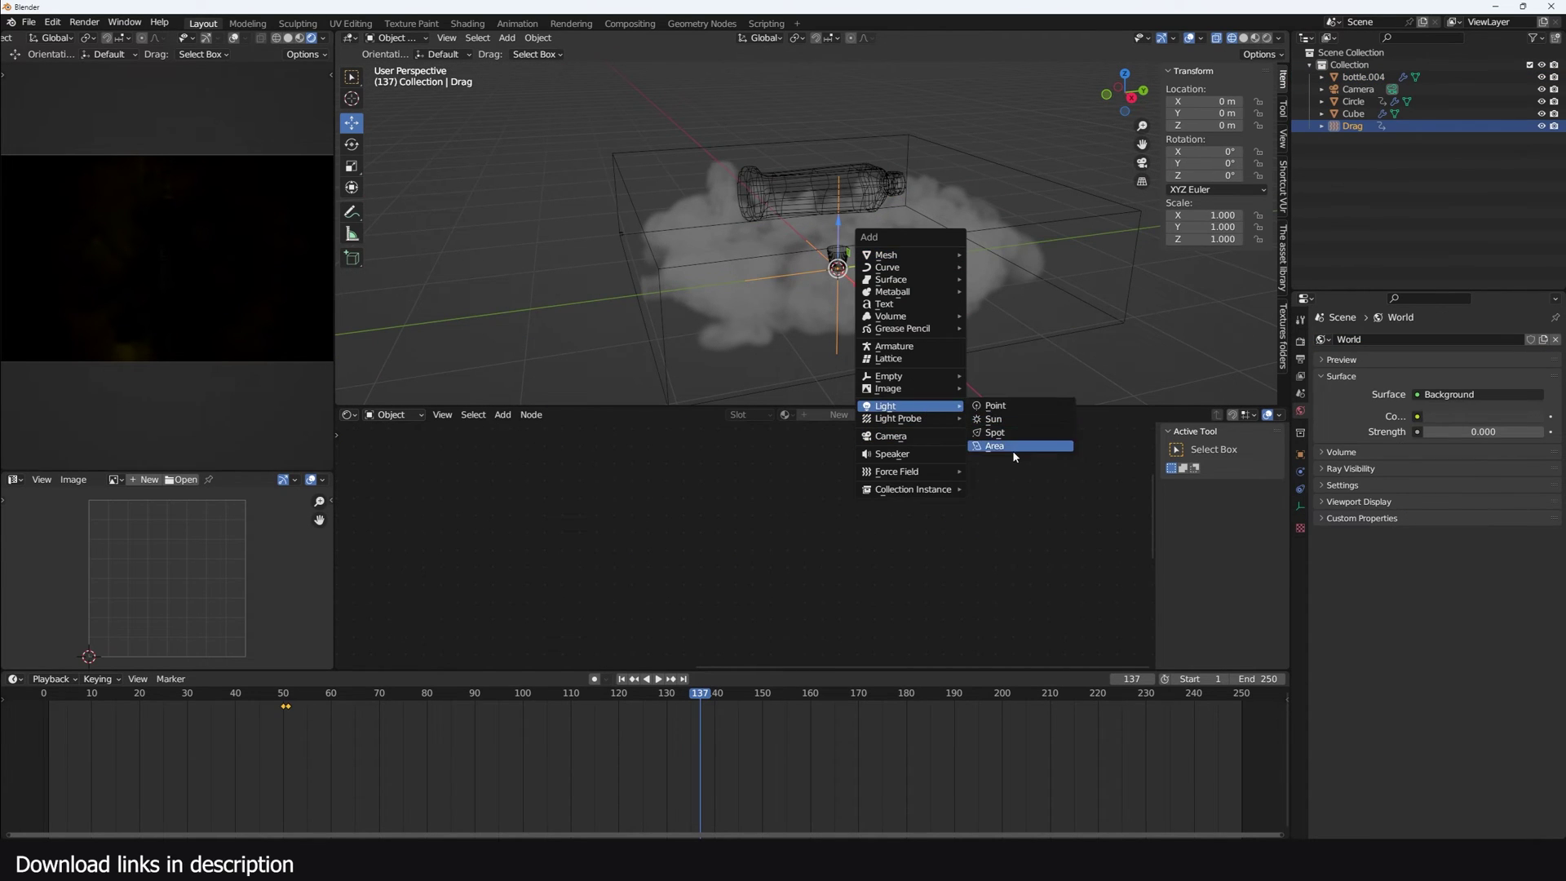
left_click(1014, 455)
key("KP_1")
left_click_drag(874, 253, 1011, 149)
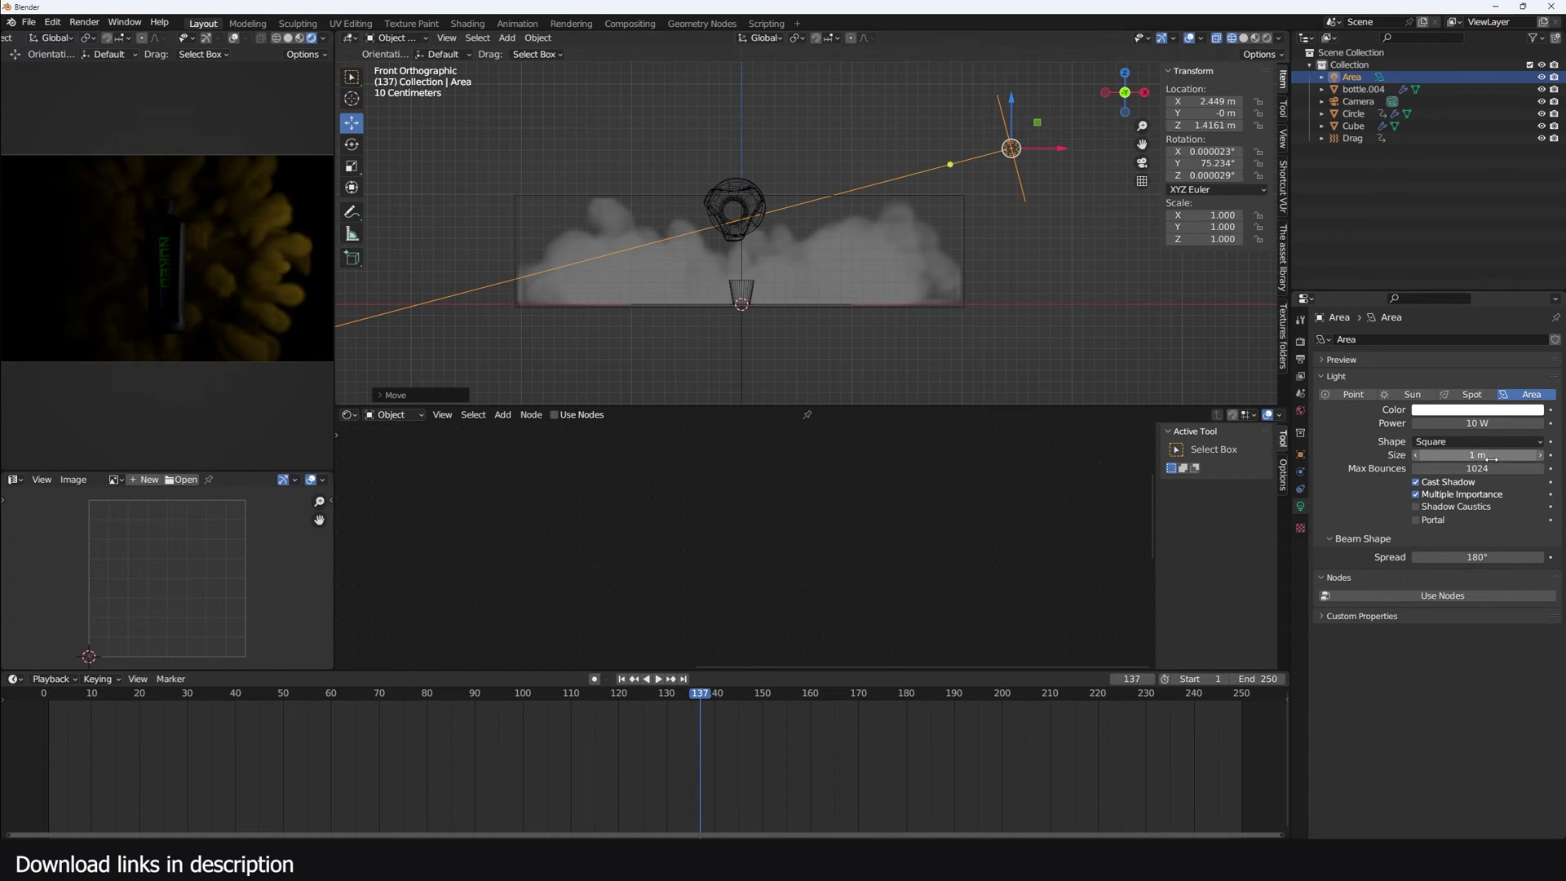
Step: Set the area light's power to 50 W
left_click(1486, 421)
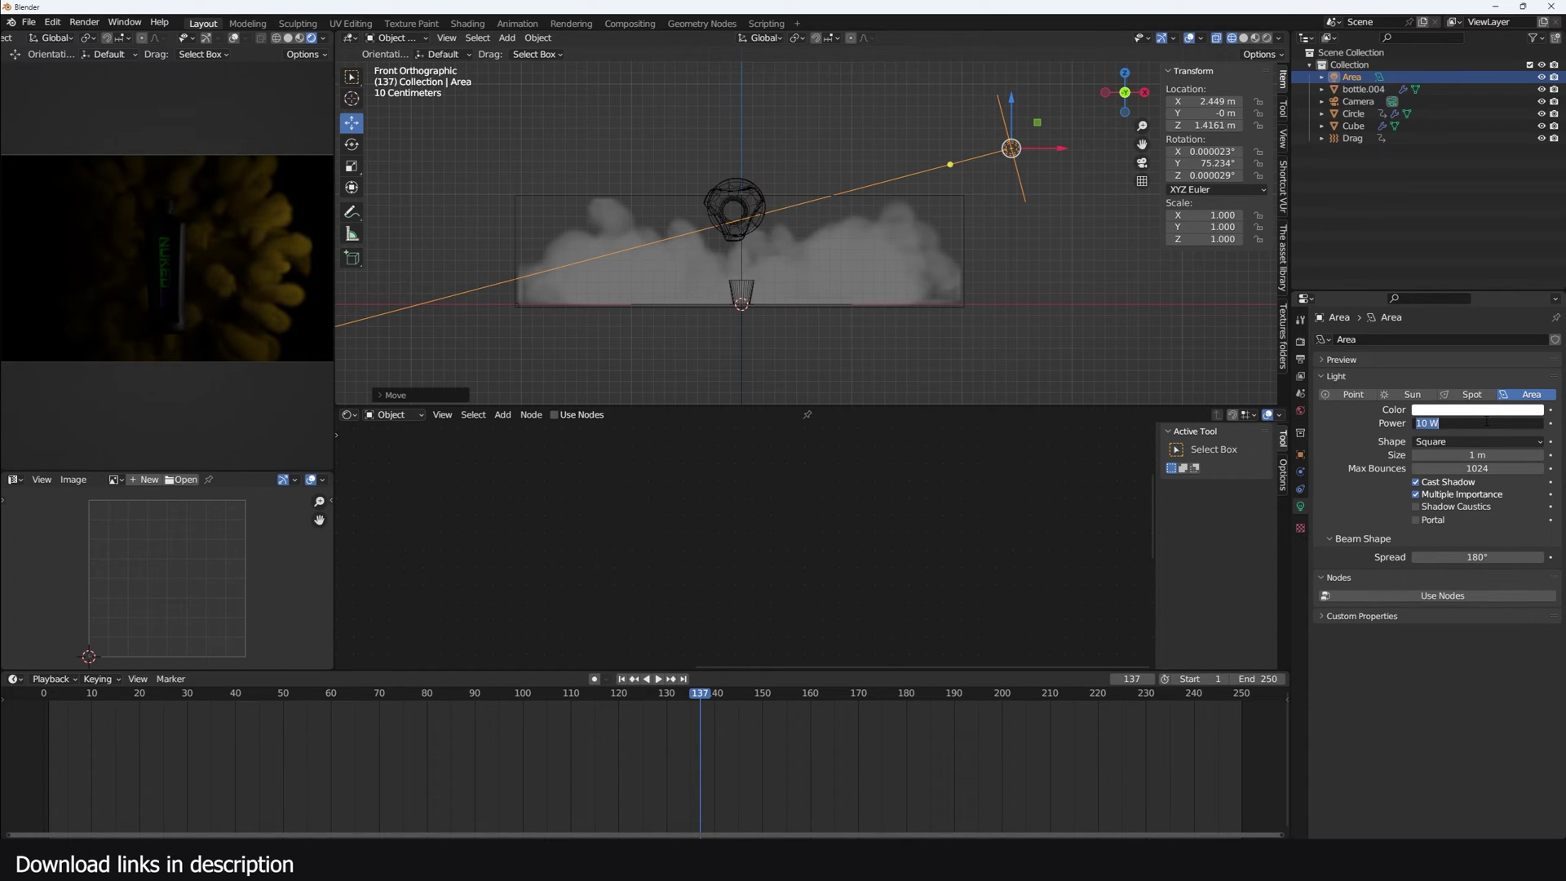
type("50")
key("Return")
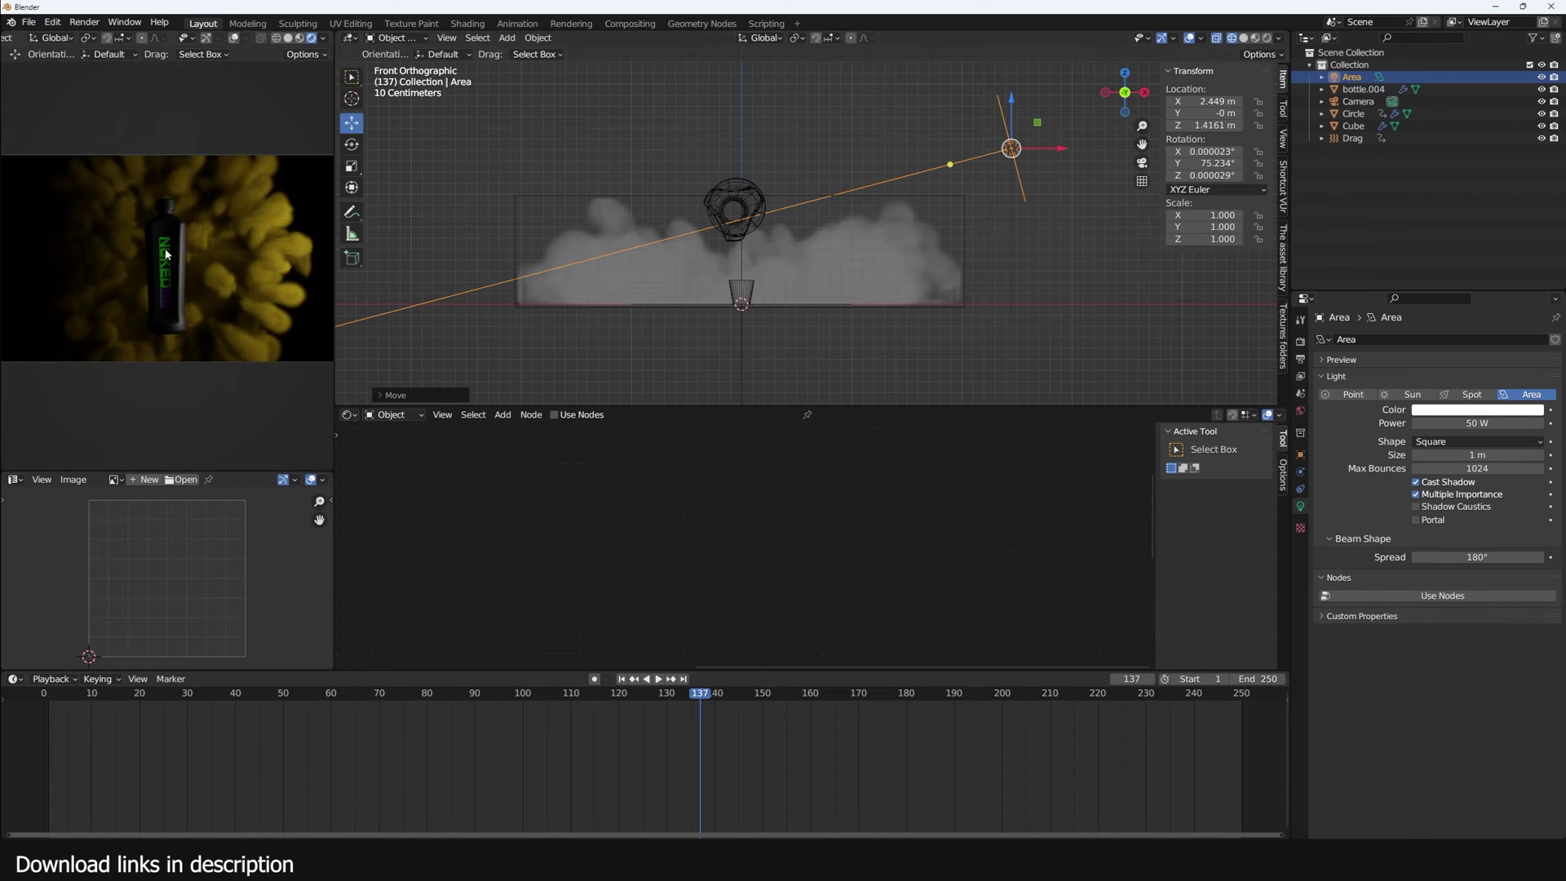
Step: Create a new light linking collection for the area light in its object shading settings
left_click(1300, 455)
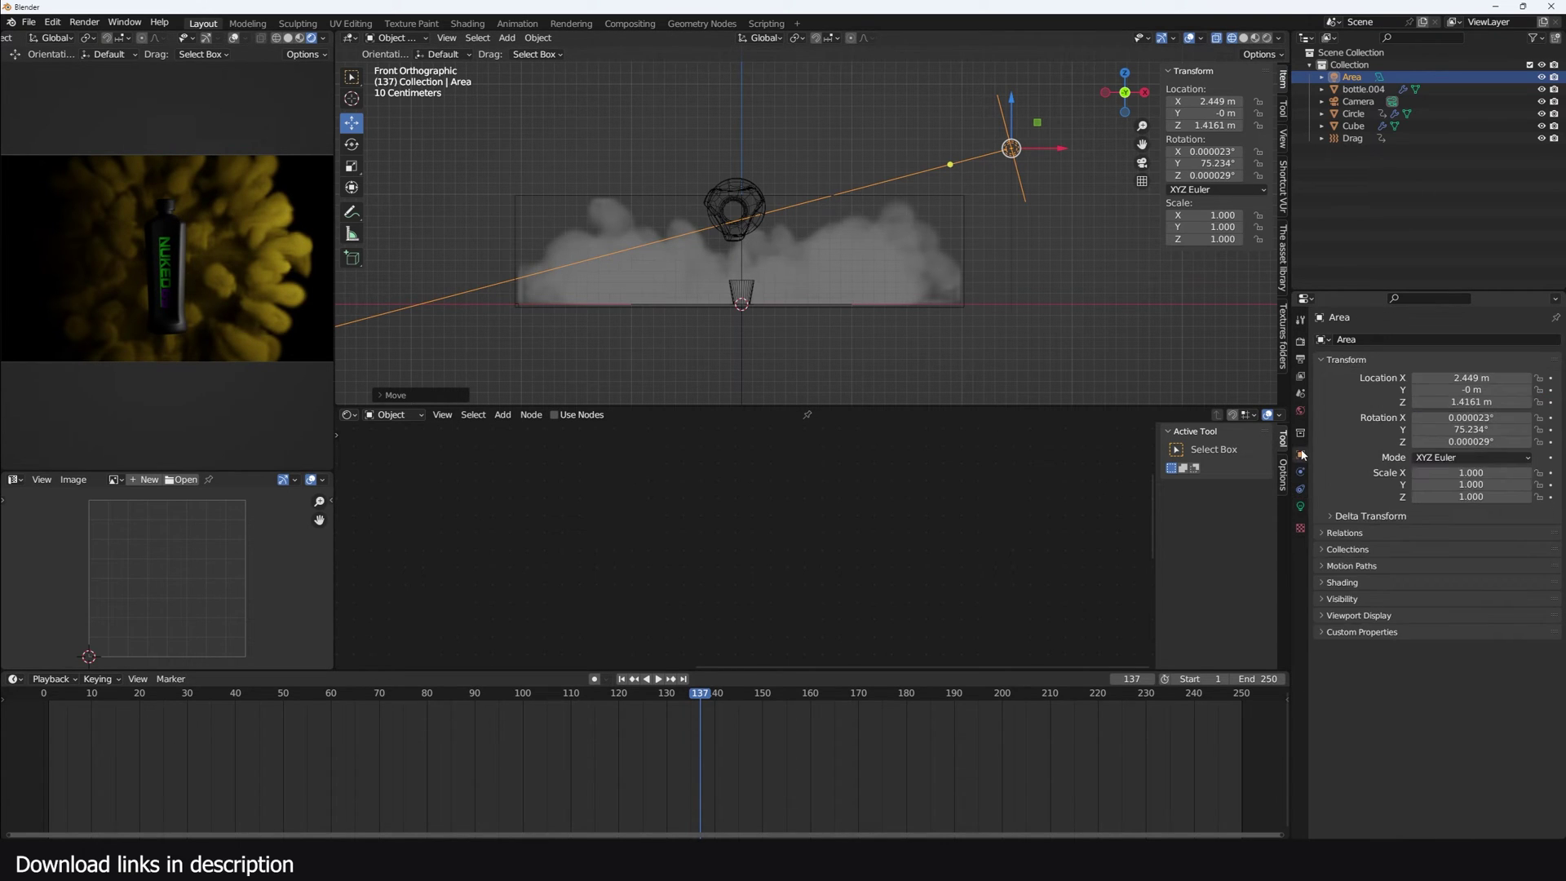
left_click(1370, 617)
left_click(1367, 597)
left_click(1368, 596)
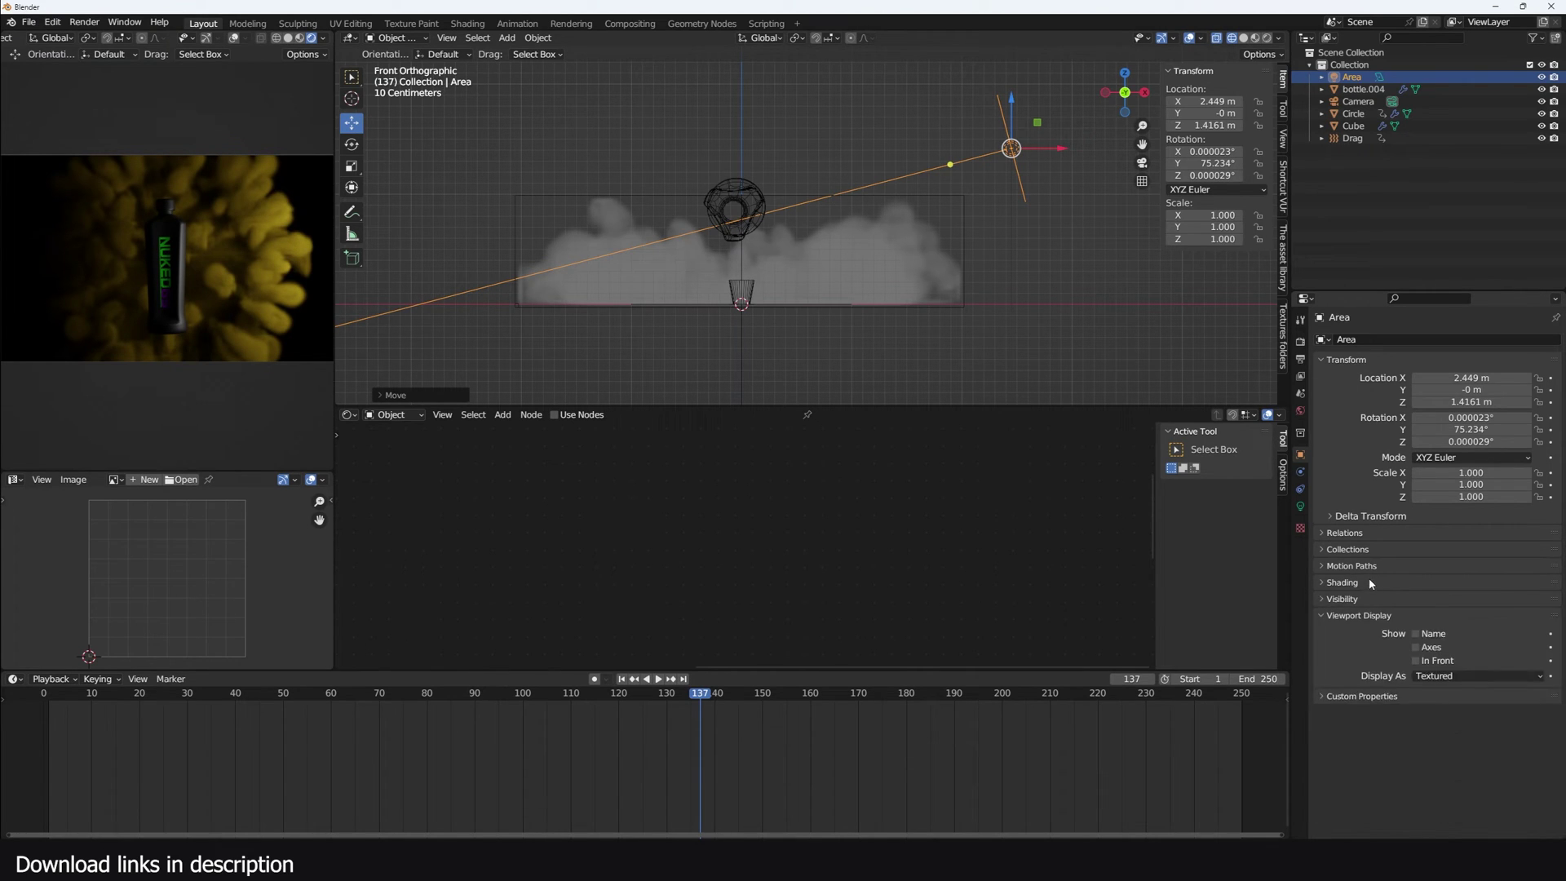
left_click(1369, 583)
left_click(1378, 598)
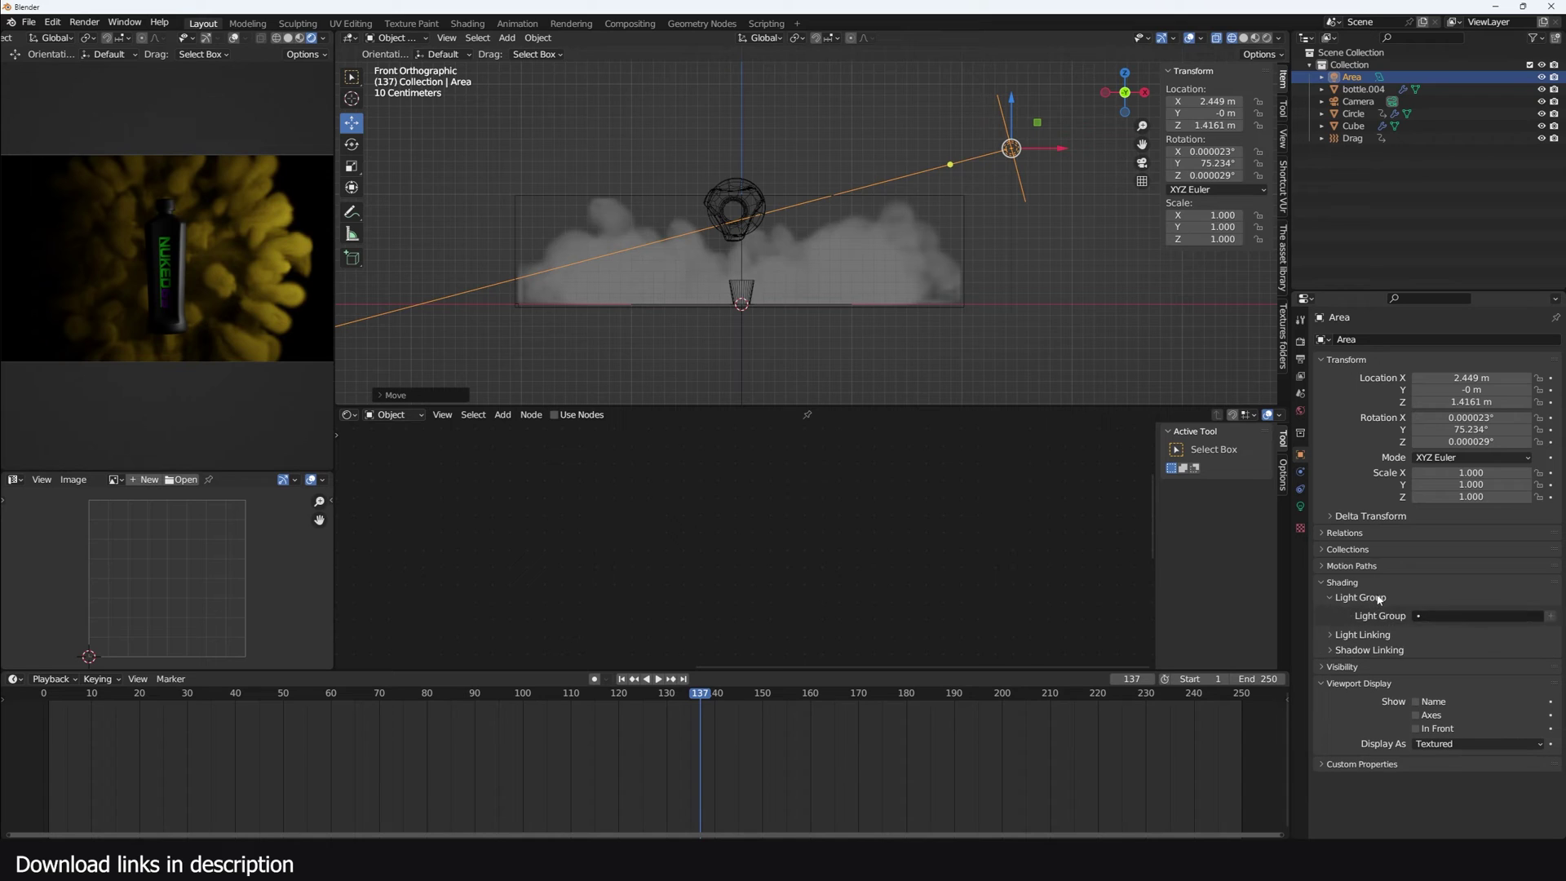
left_click(1374, 598)
left_click(1370, 612)
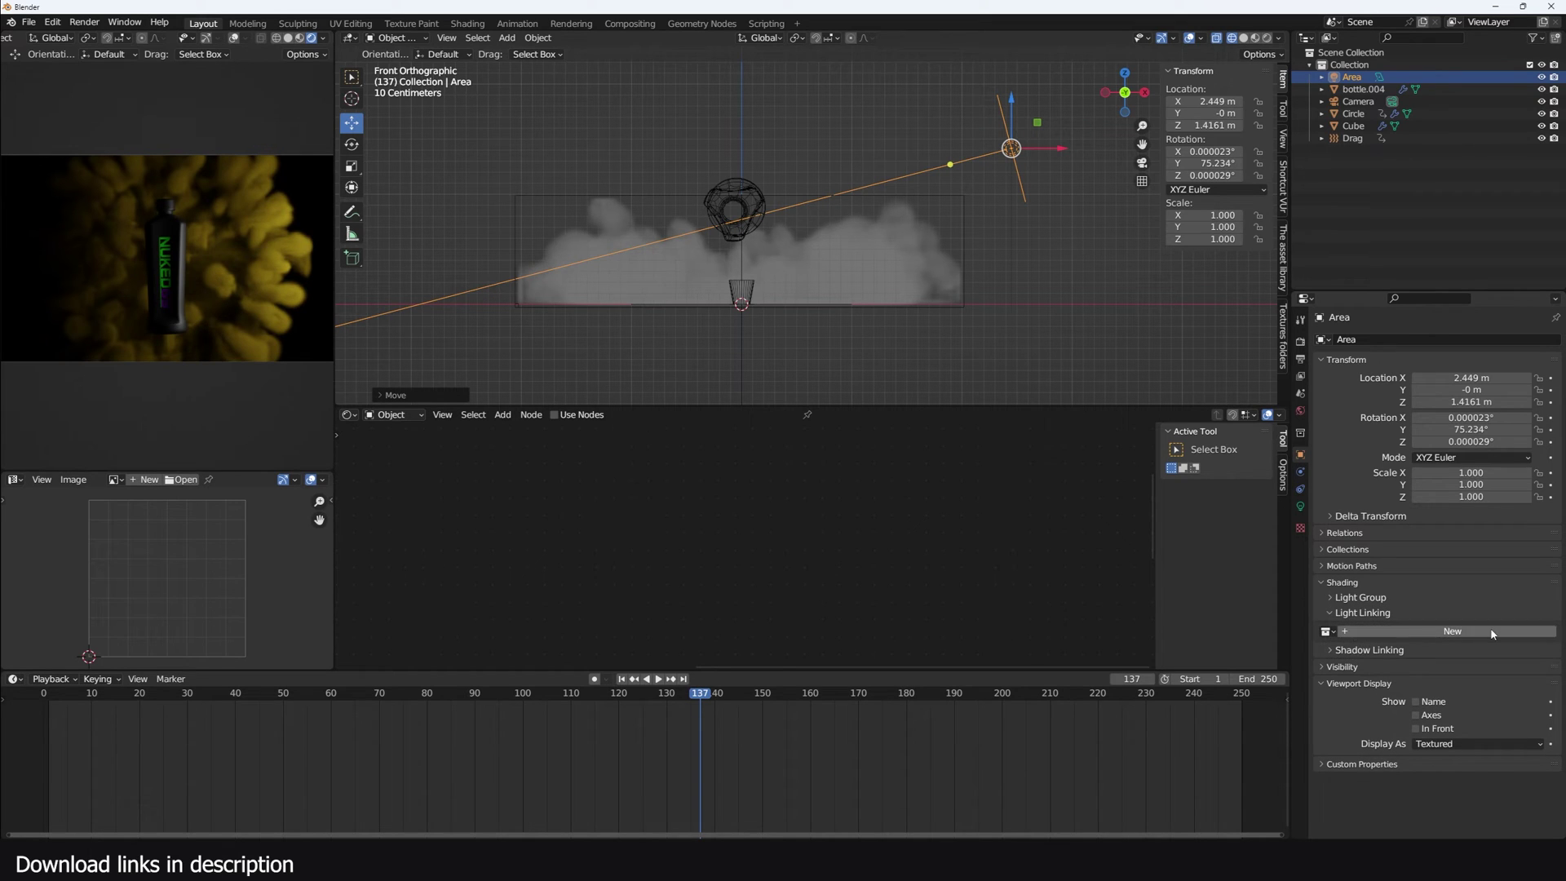
left_click(1371, 631)
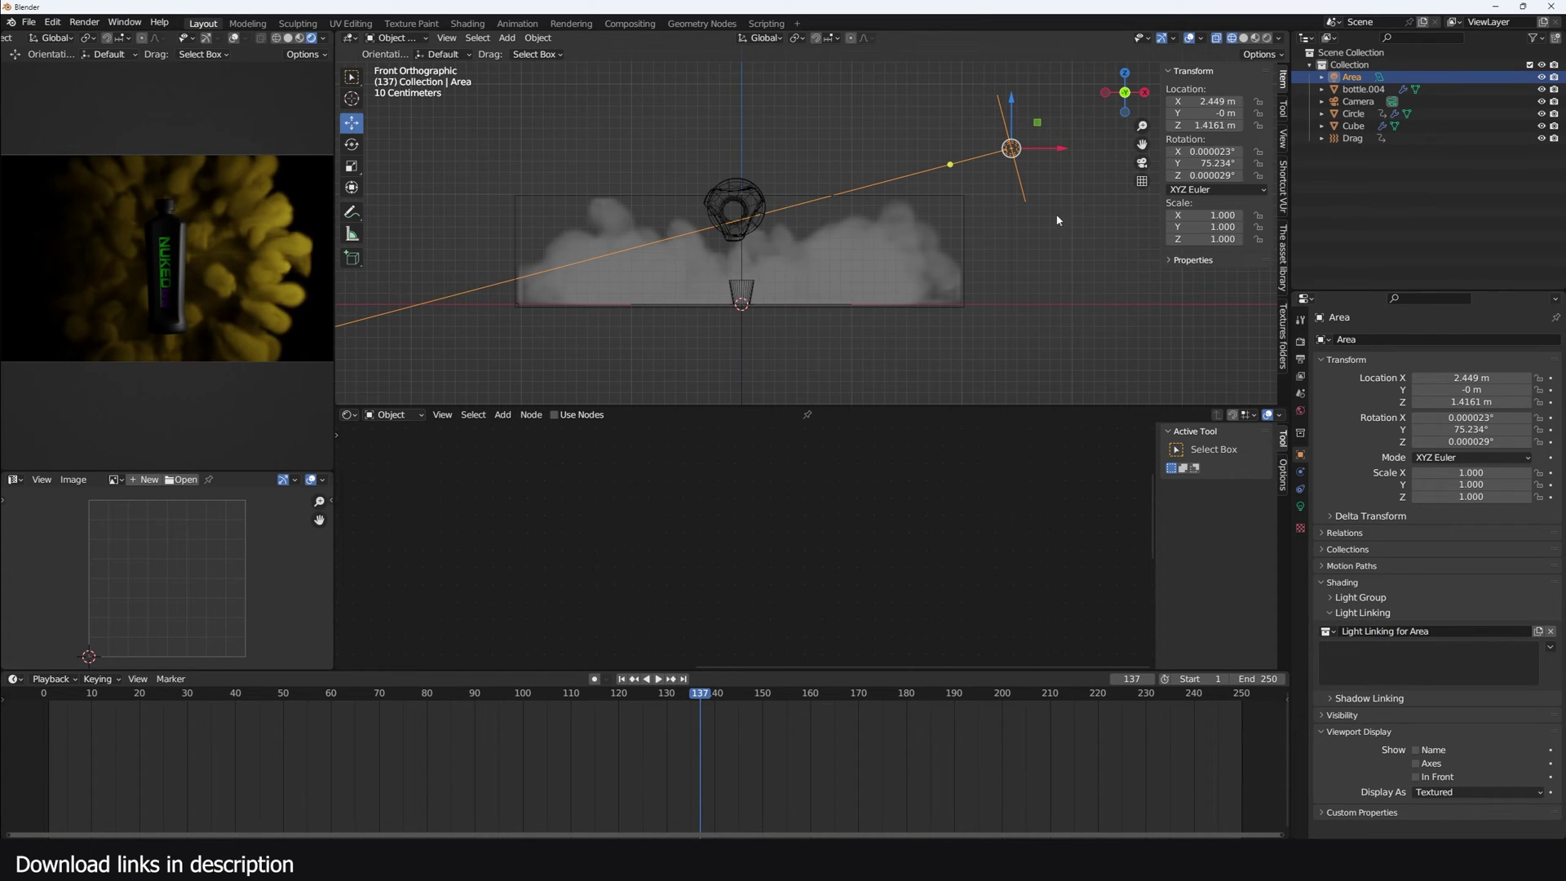
Step: Rename the Cube domain object to "smoke domain"
left_click(971, 211)
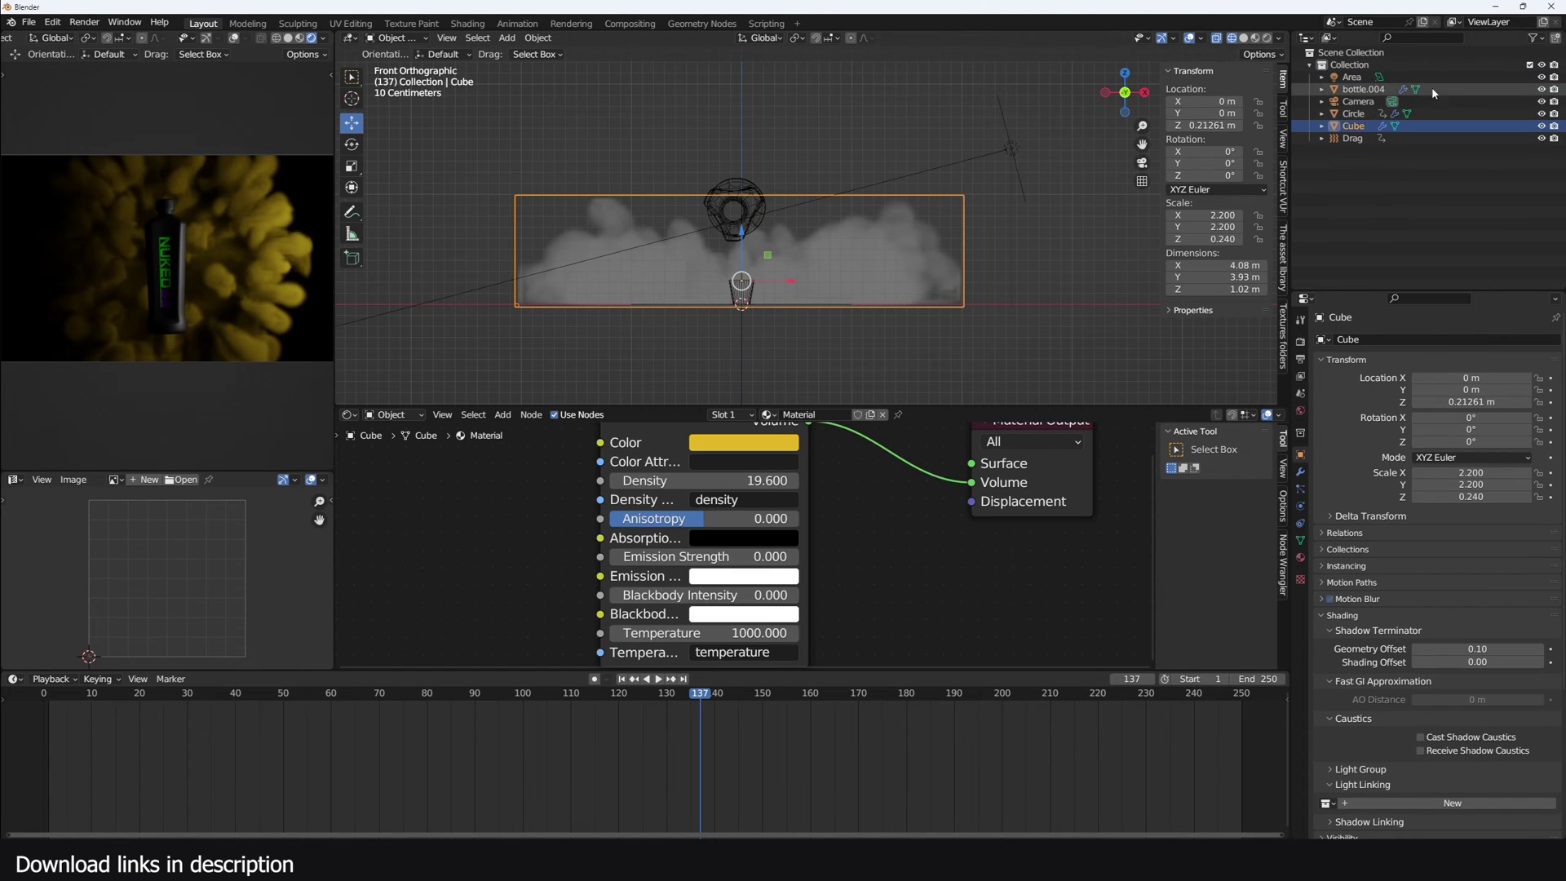
double_click(1352, 126)
type("smoke domain")
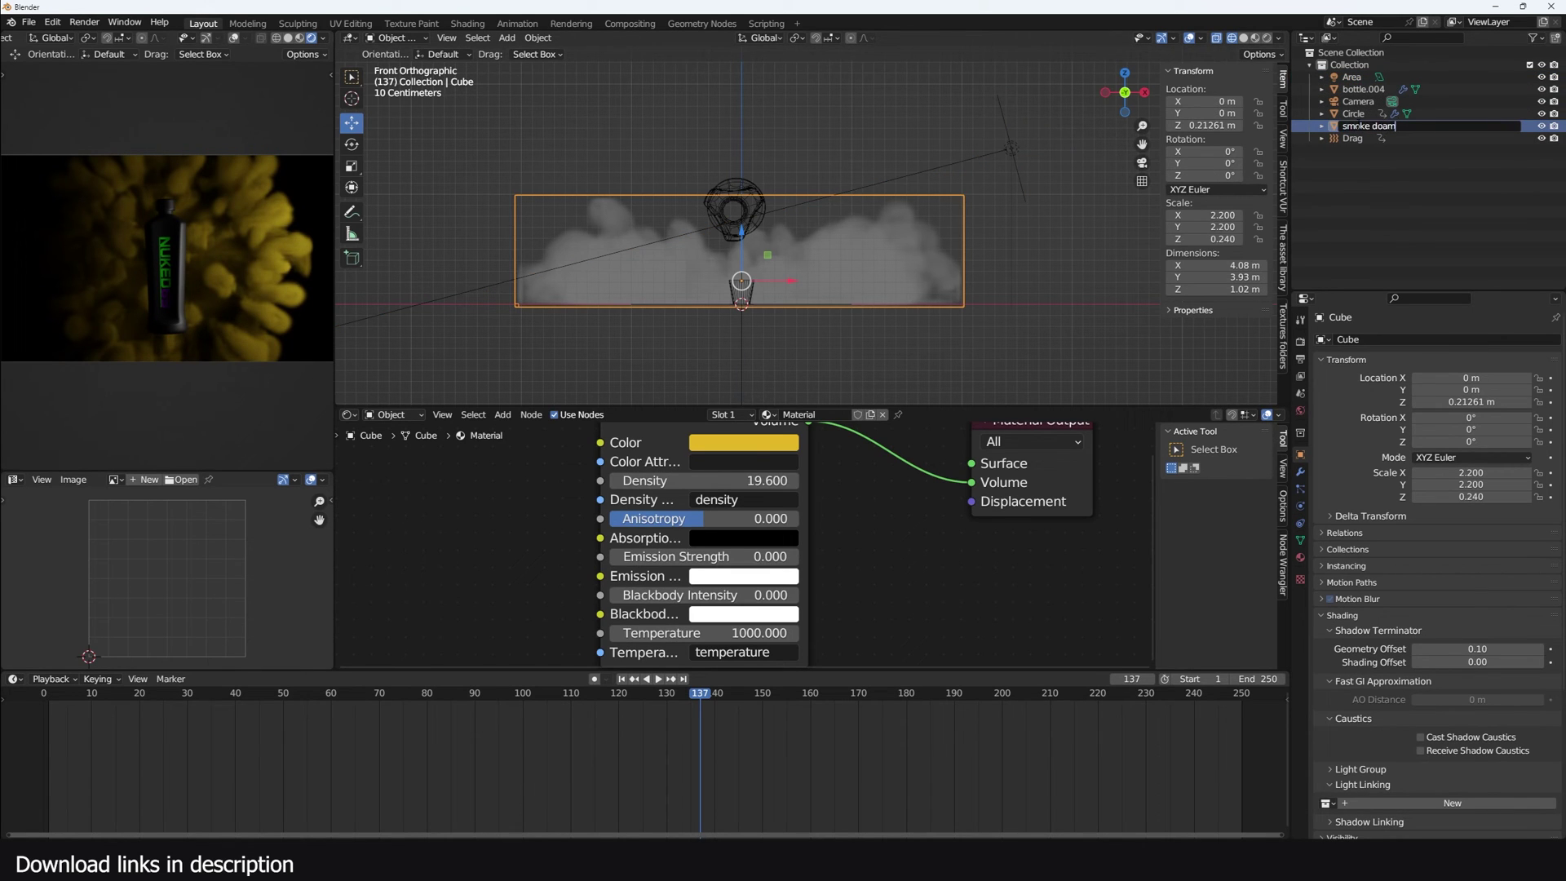
key("Return")
Step: Go to frame 67 and add the smoke domain to the area light's light linking collection
left_click(1015, 186)
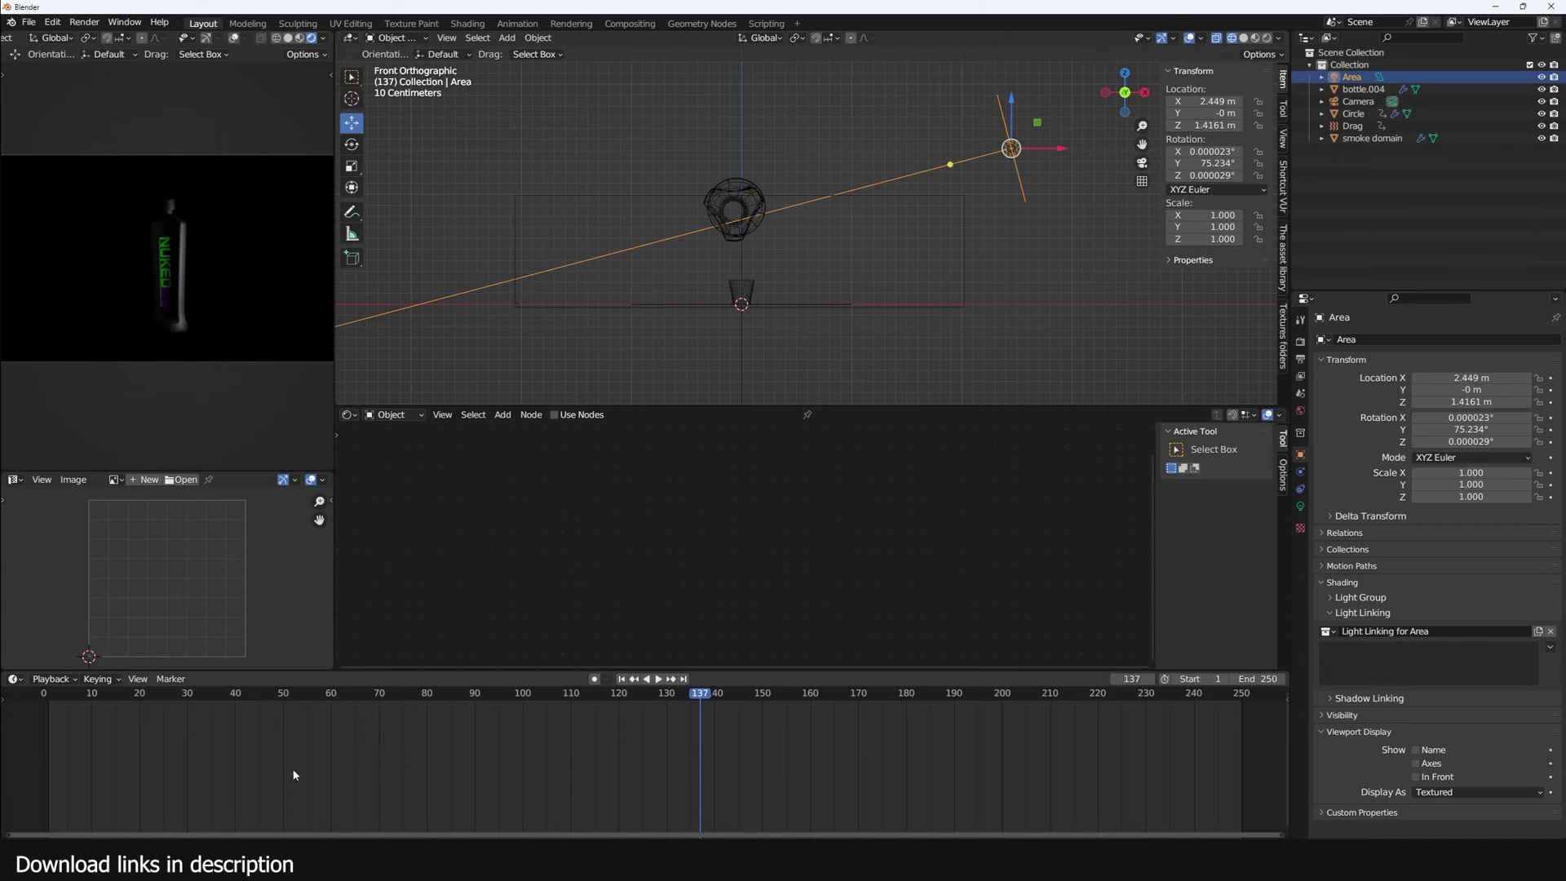
left_click(365, 766)
left_click_drag(1351, 77, 1437, 669)
left_click_drag(1372, 138, 1436, 660)
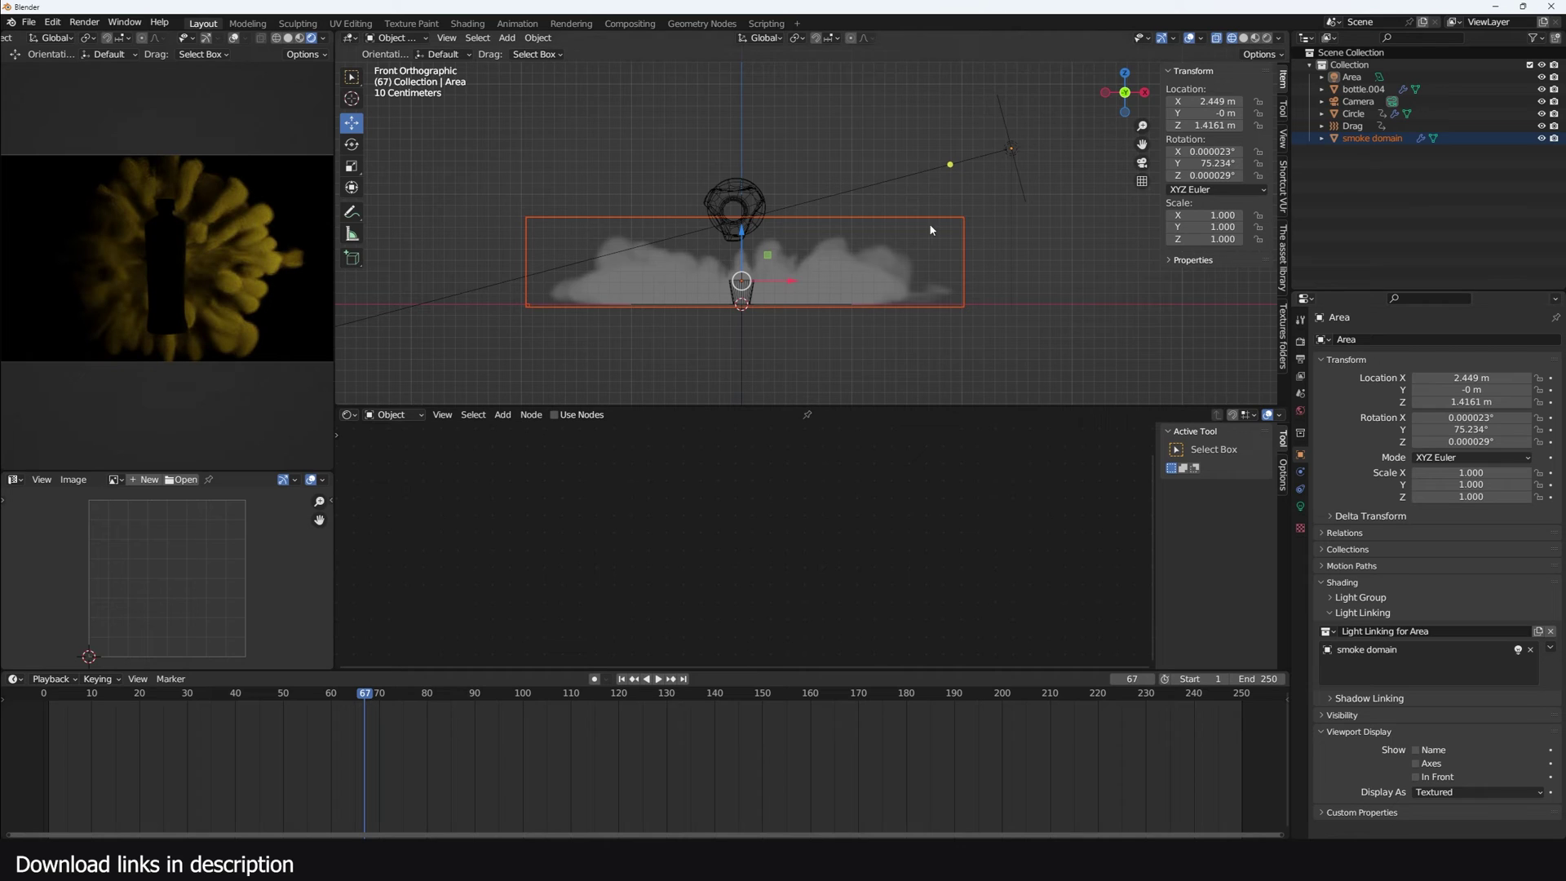
Step: Duplicate the smoke's area light and rotate the copy roughly a quarter turn in top view, beyond the bottle's cap
left_click(754, 200)
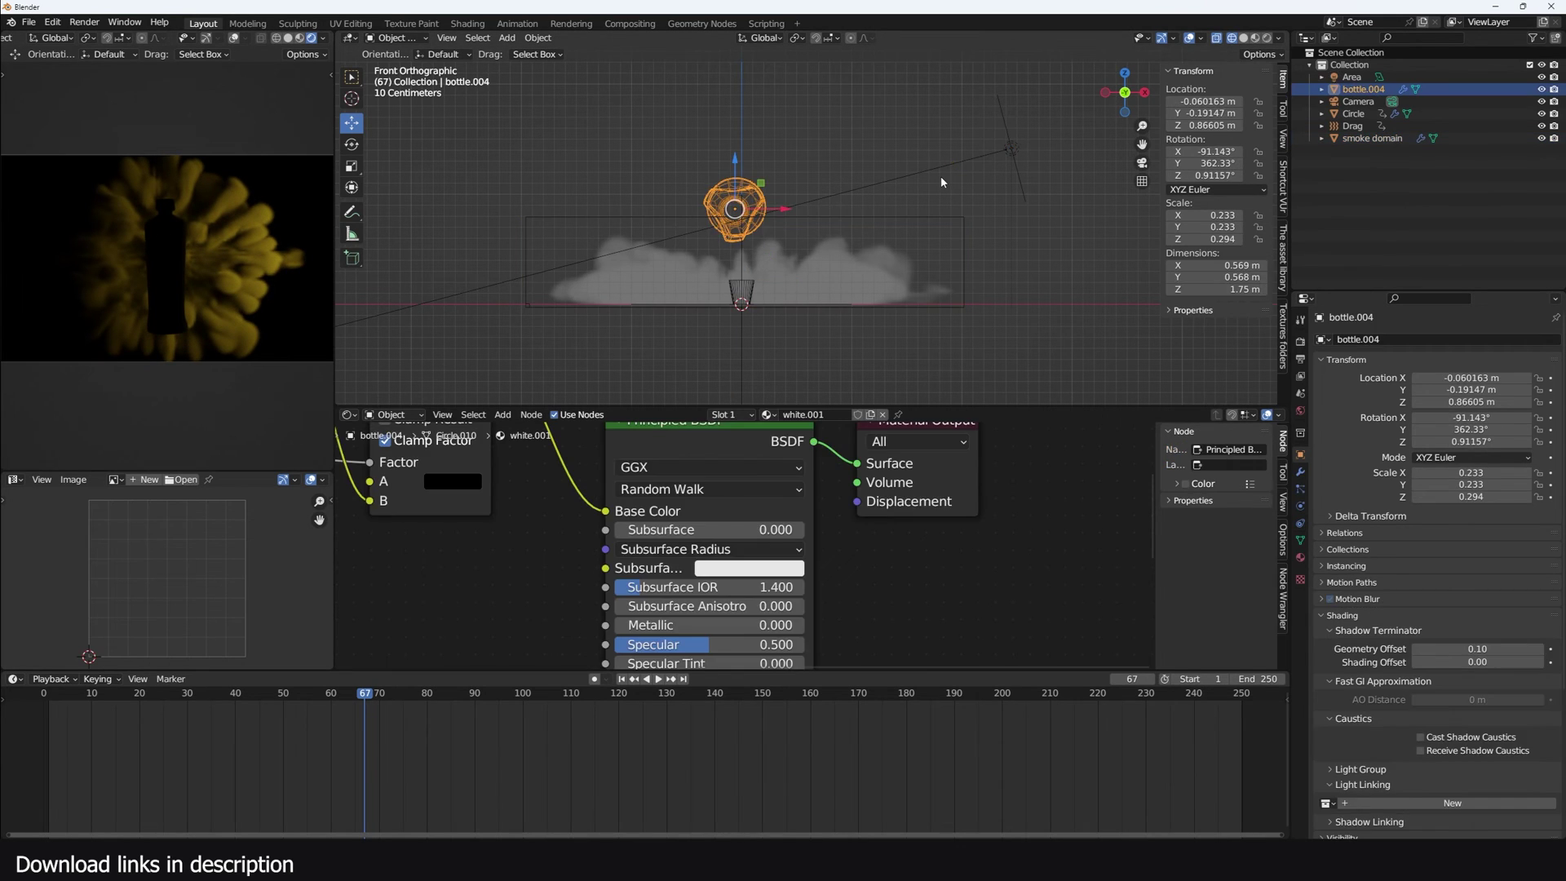
left_click(942, 177)
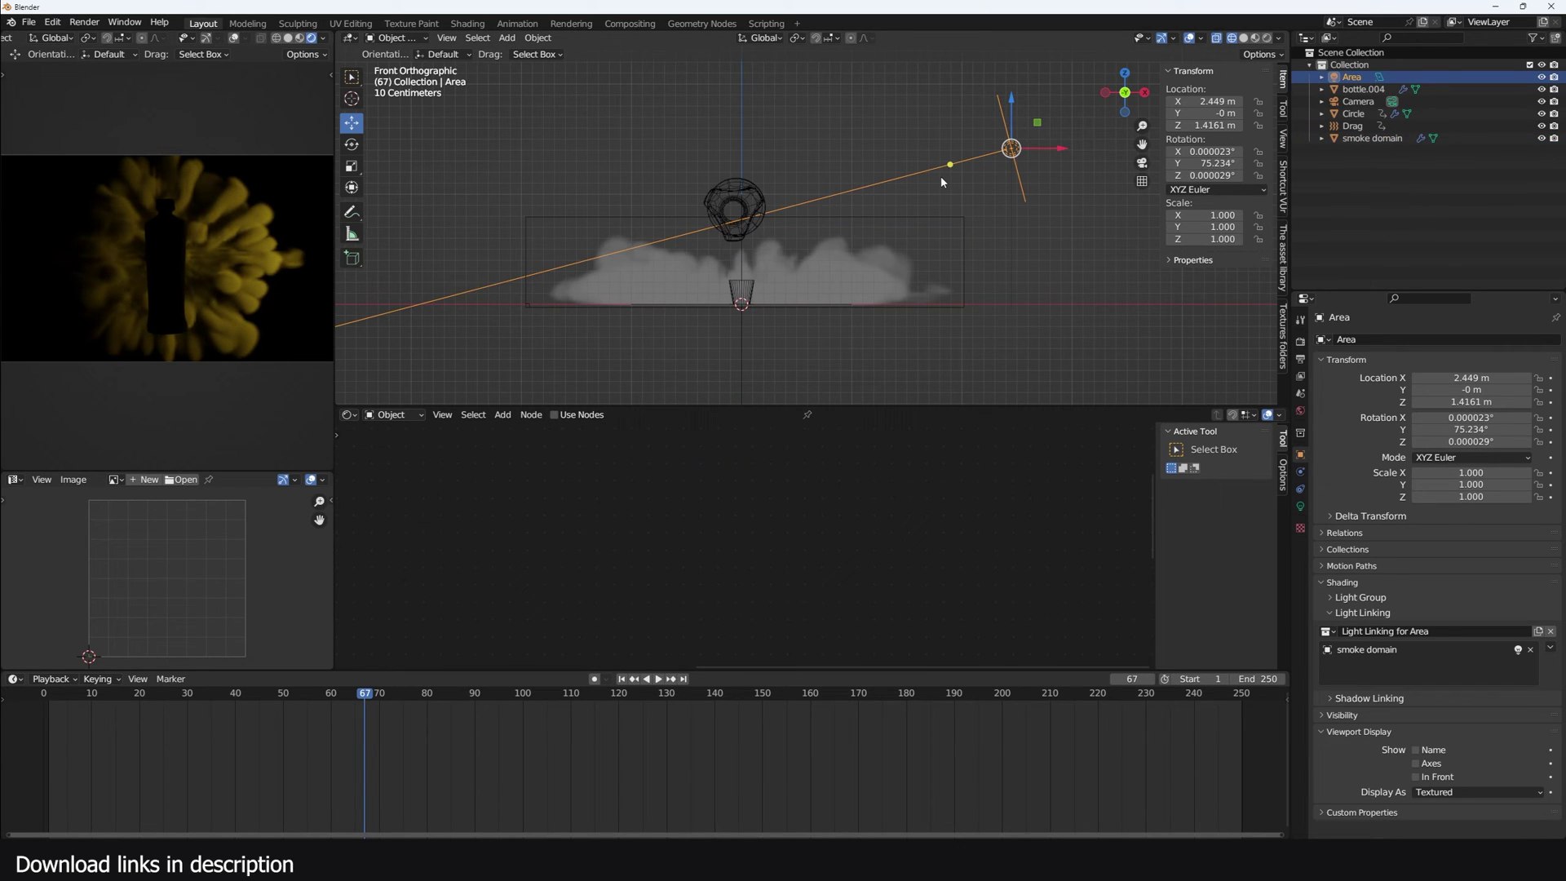
key("KP_7")
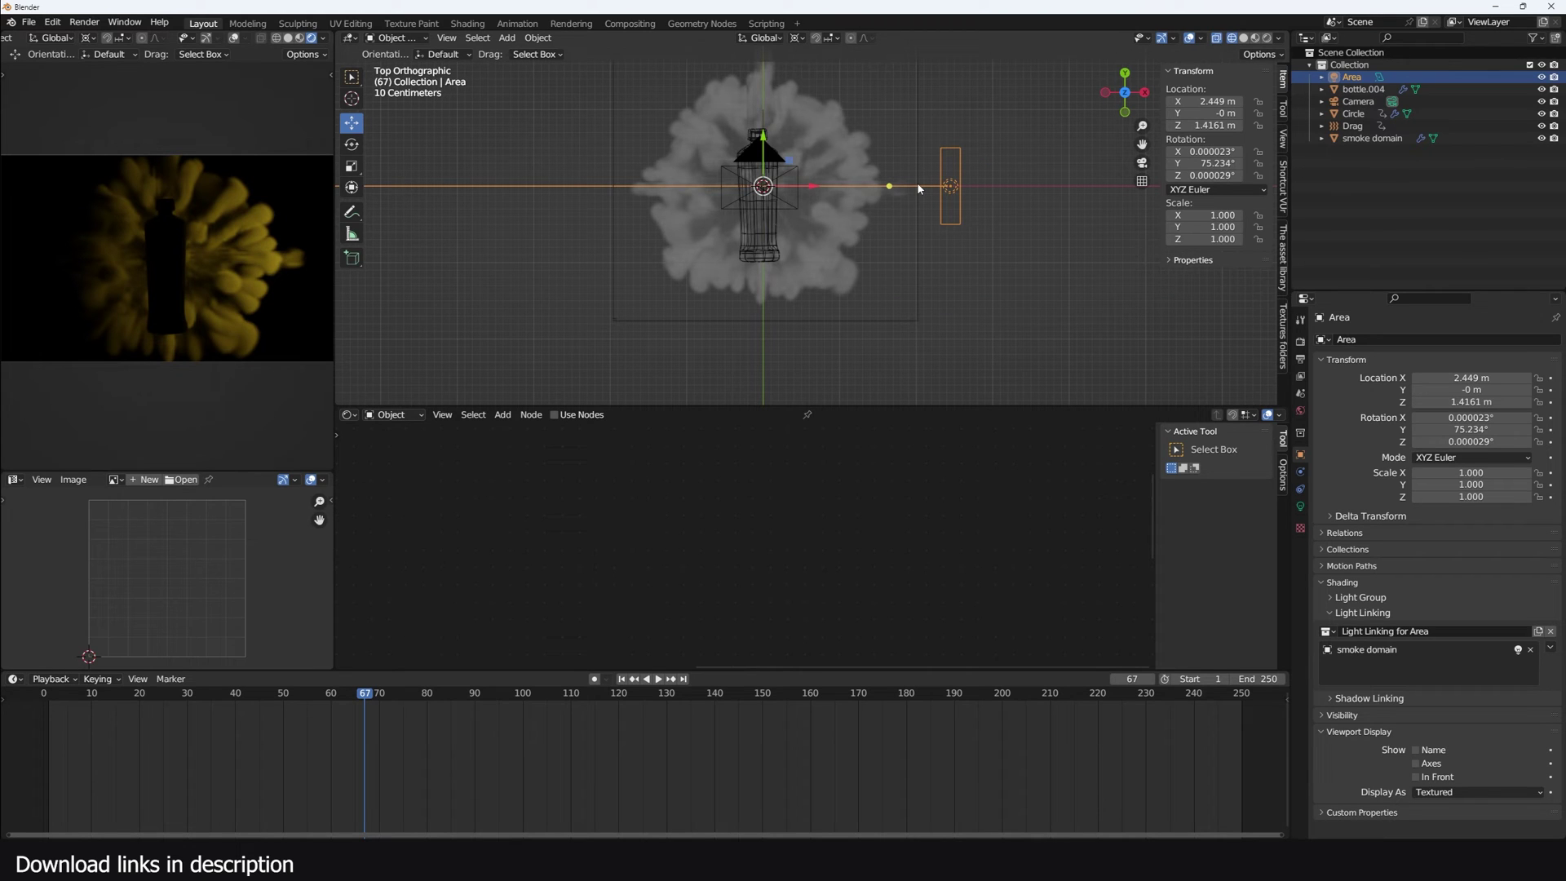
key("shift+d")
key("r")
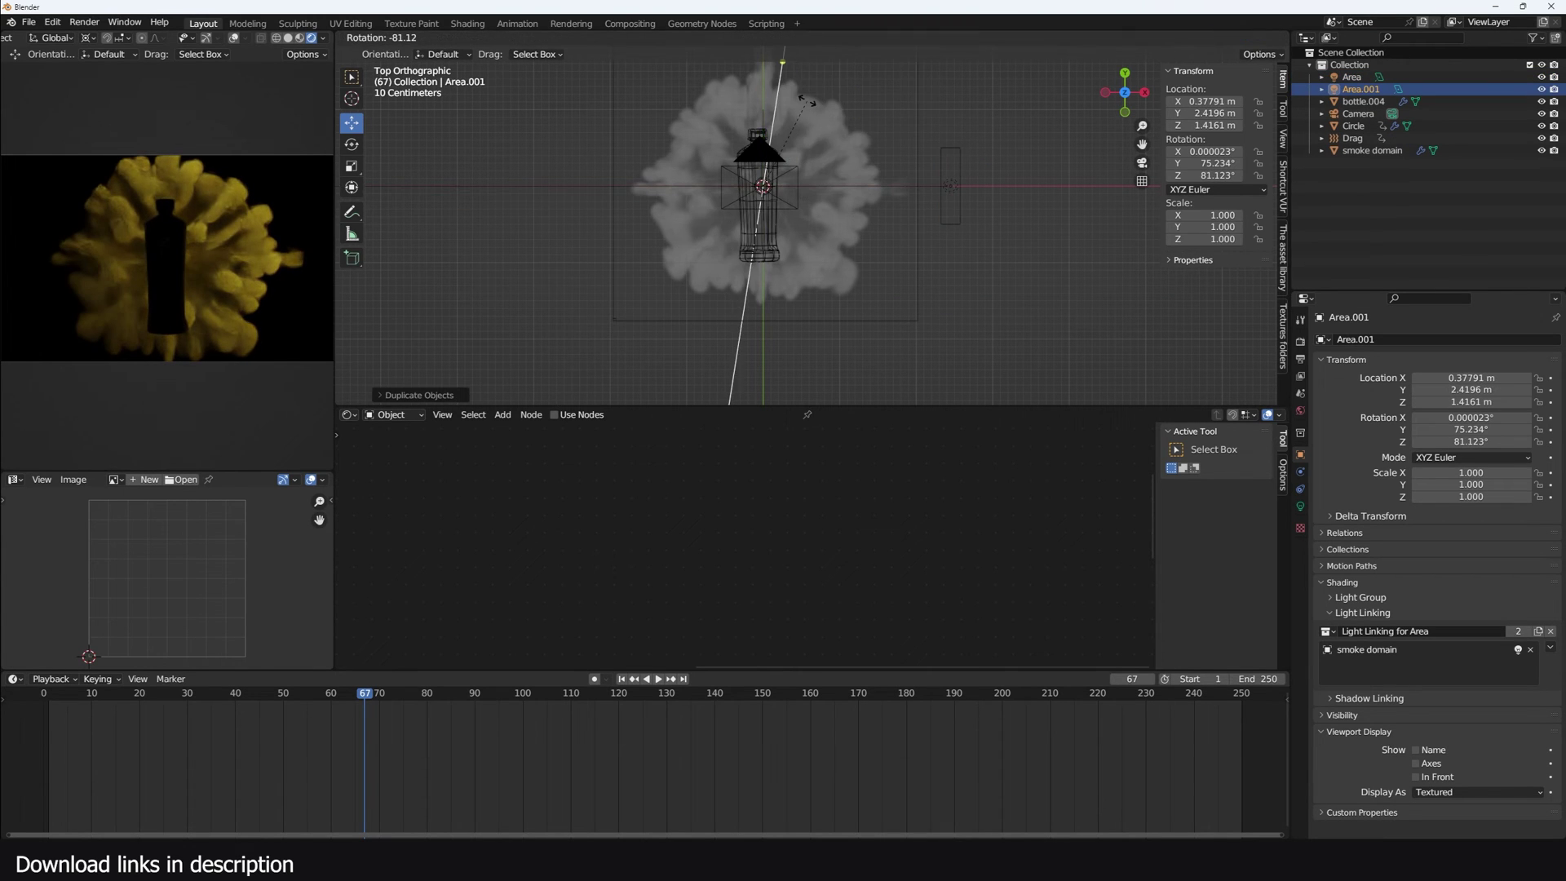
left_click(806, 102)
middle_click_drag(817, 141, 842, 237, "shift")
Step: Duplicate the light beyond the cap and rotate the copy to about 192° around Z, on the side opposite the original light
key("shift+d")
left_click(872, 144)
key("r")
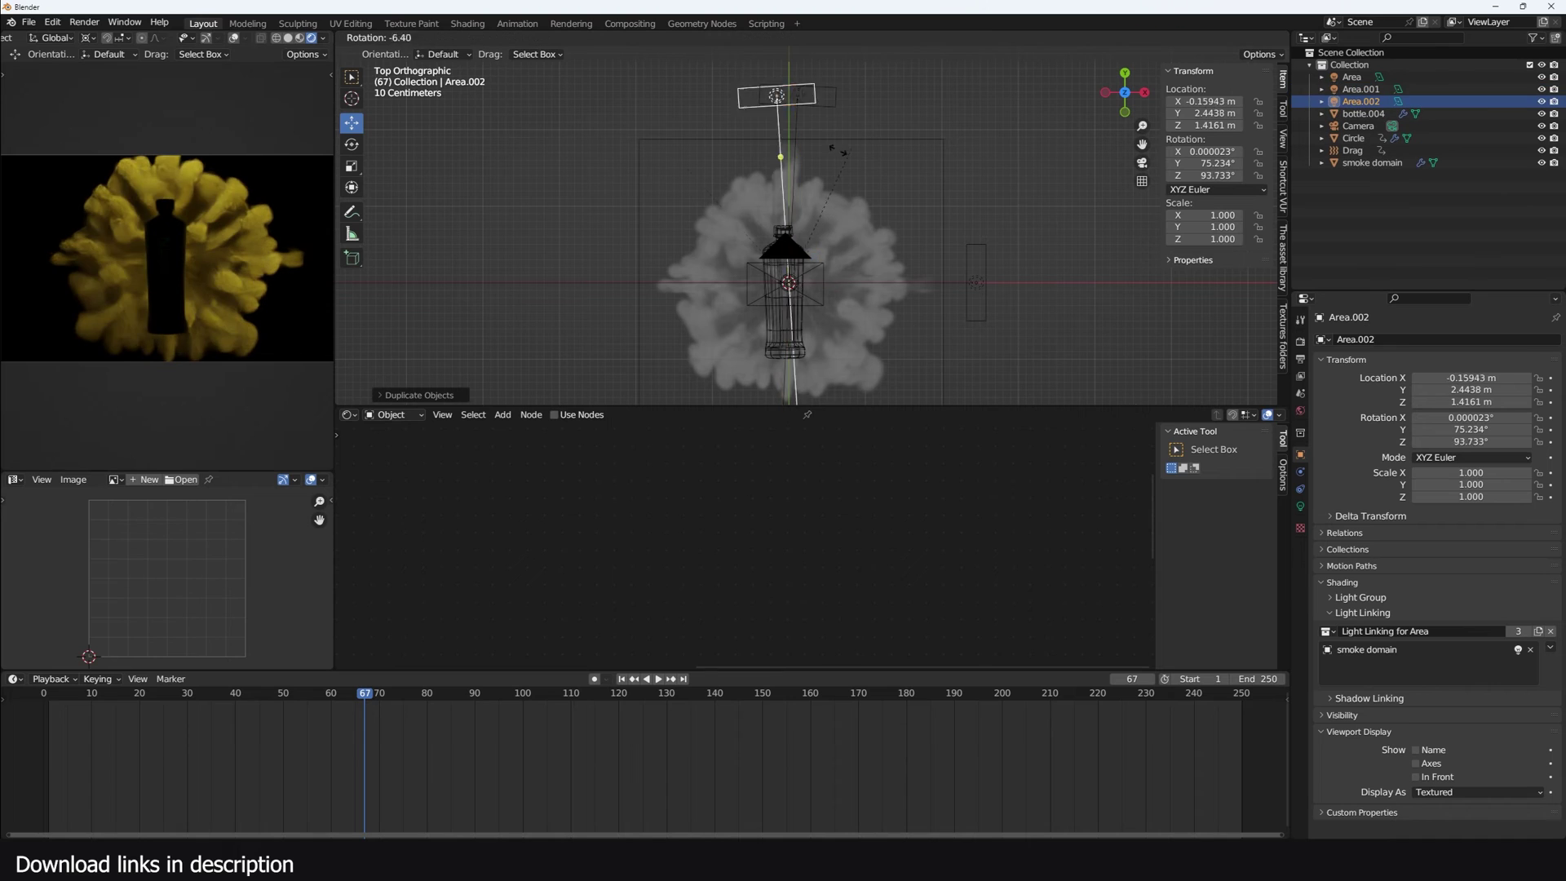
left_click(615, 235)
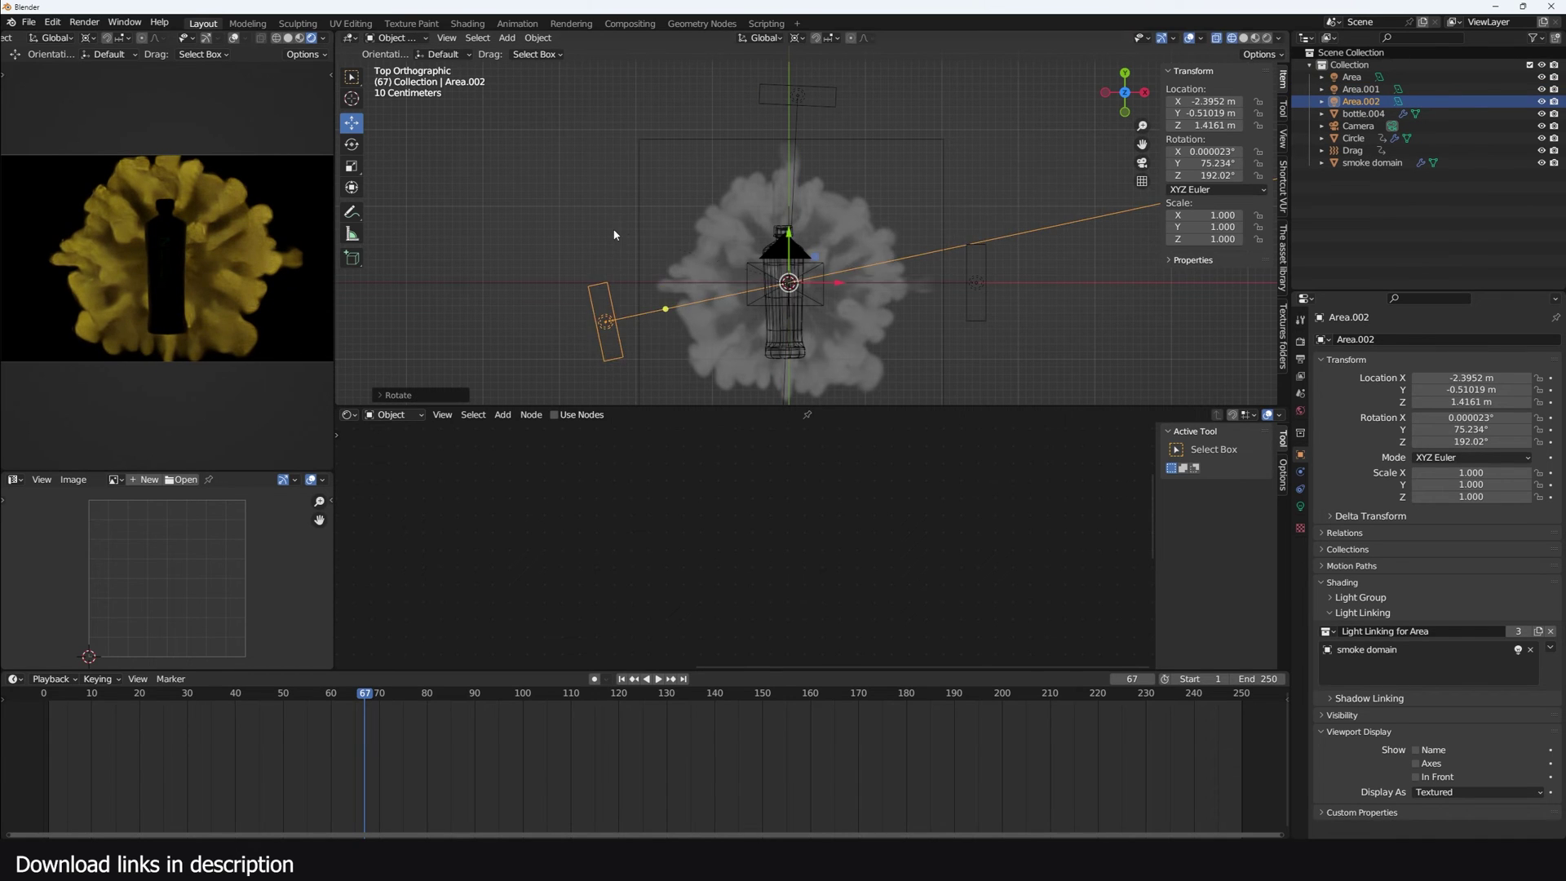
Step: Add a separate area light for the bottle, turned about 91° around Y and placed beside it at about X 1.70 m, Z 1.21 m
scroll(620, 234, "down", 3)
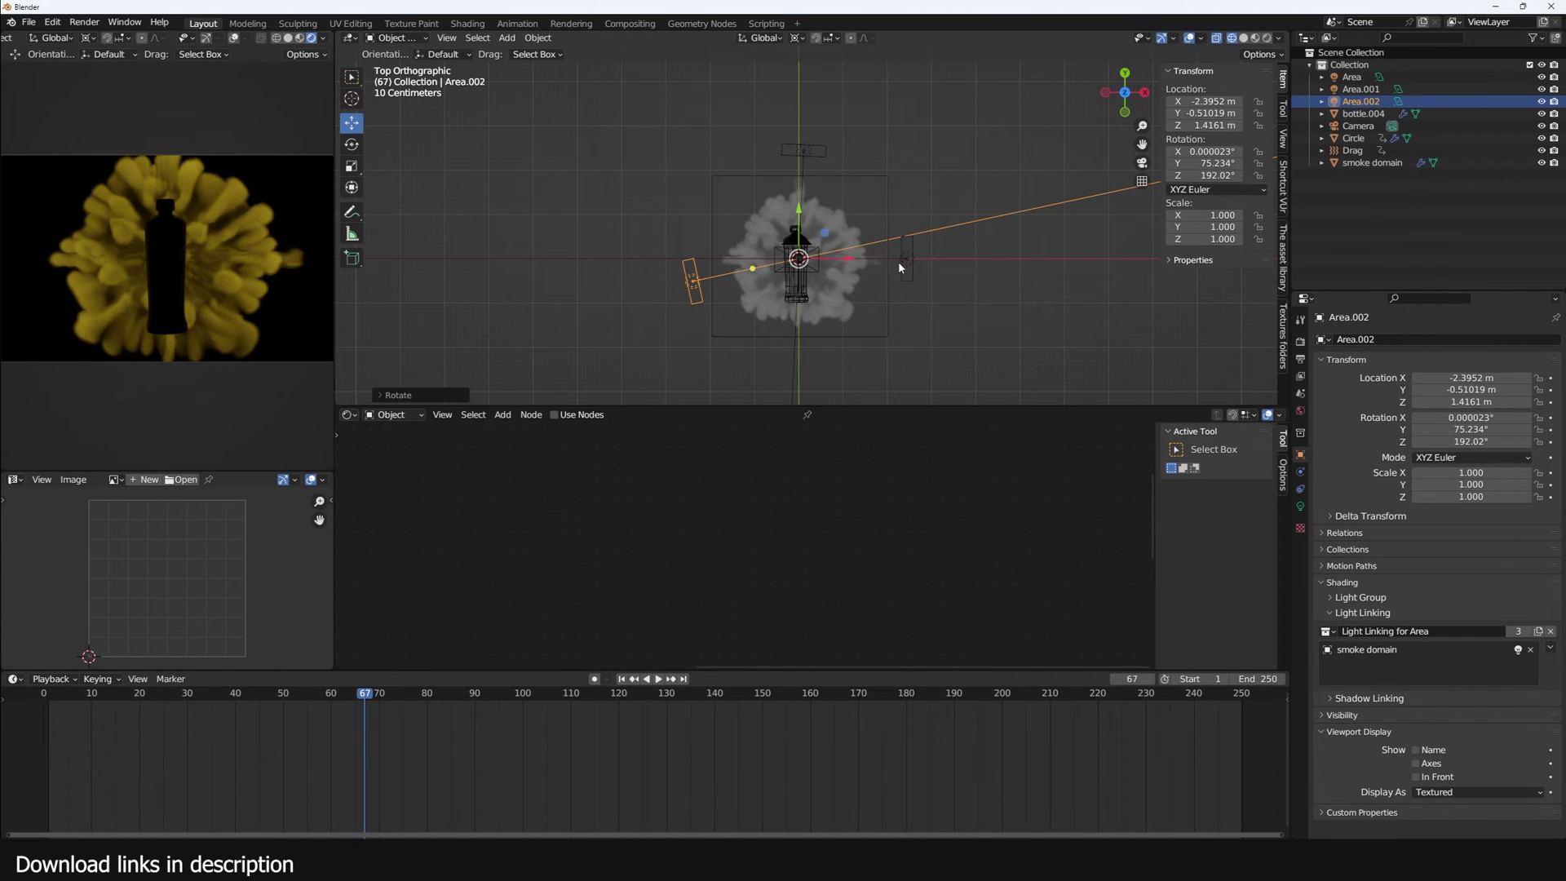
middle_click_drag(900, 266, 848, 244)
left_click(833, 260)
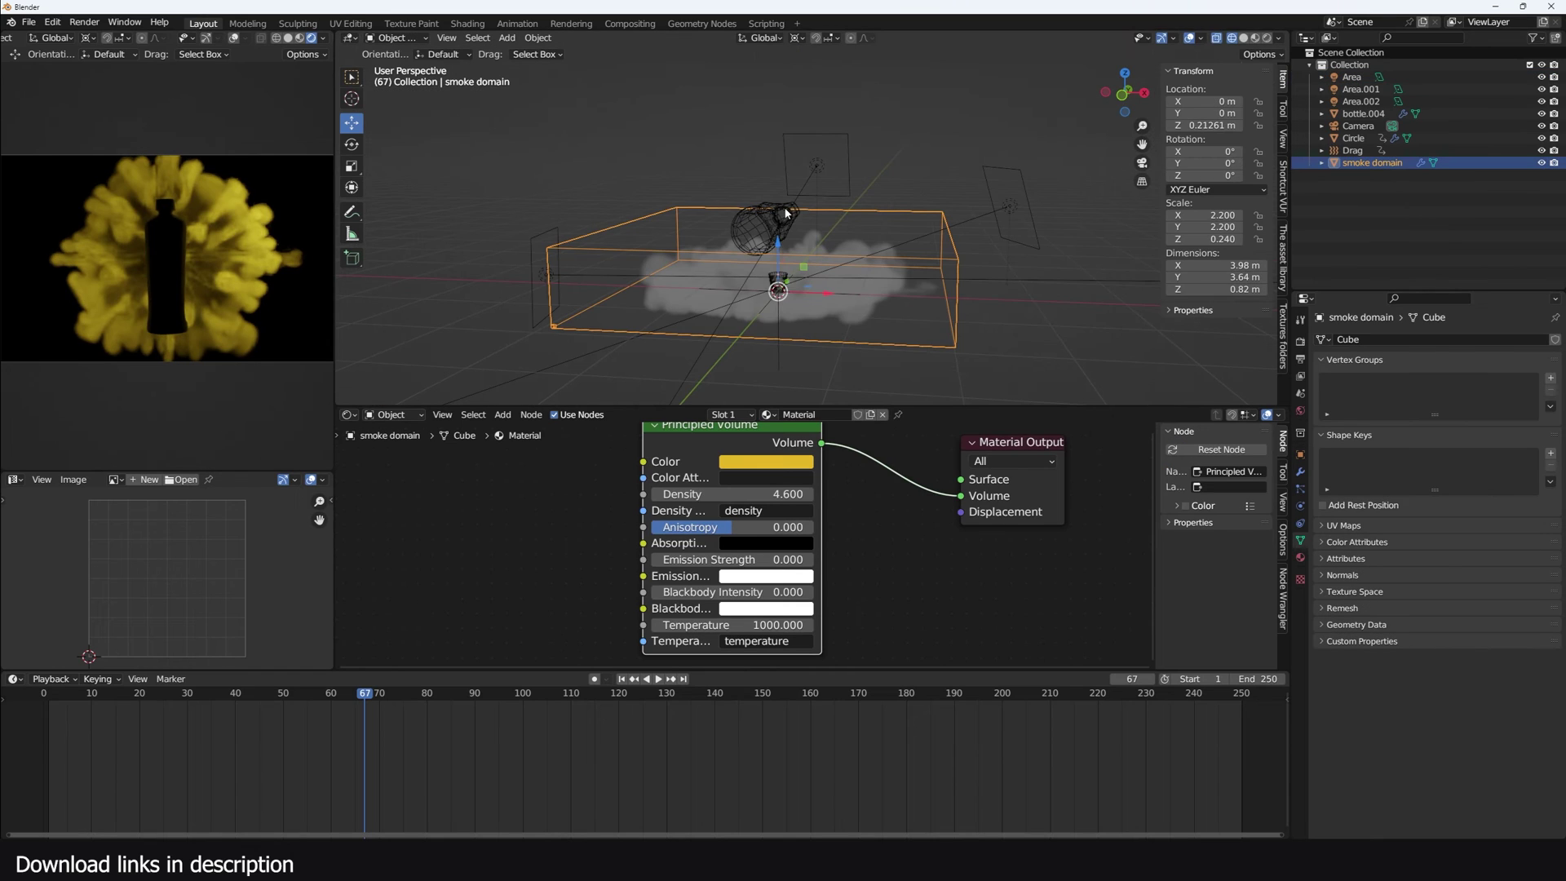
key("shift+a")
mouse_move(779, 212)
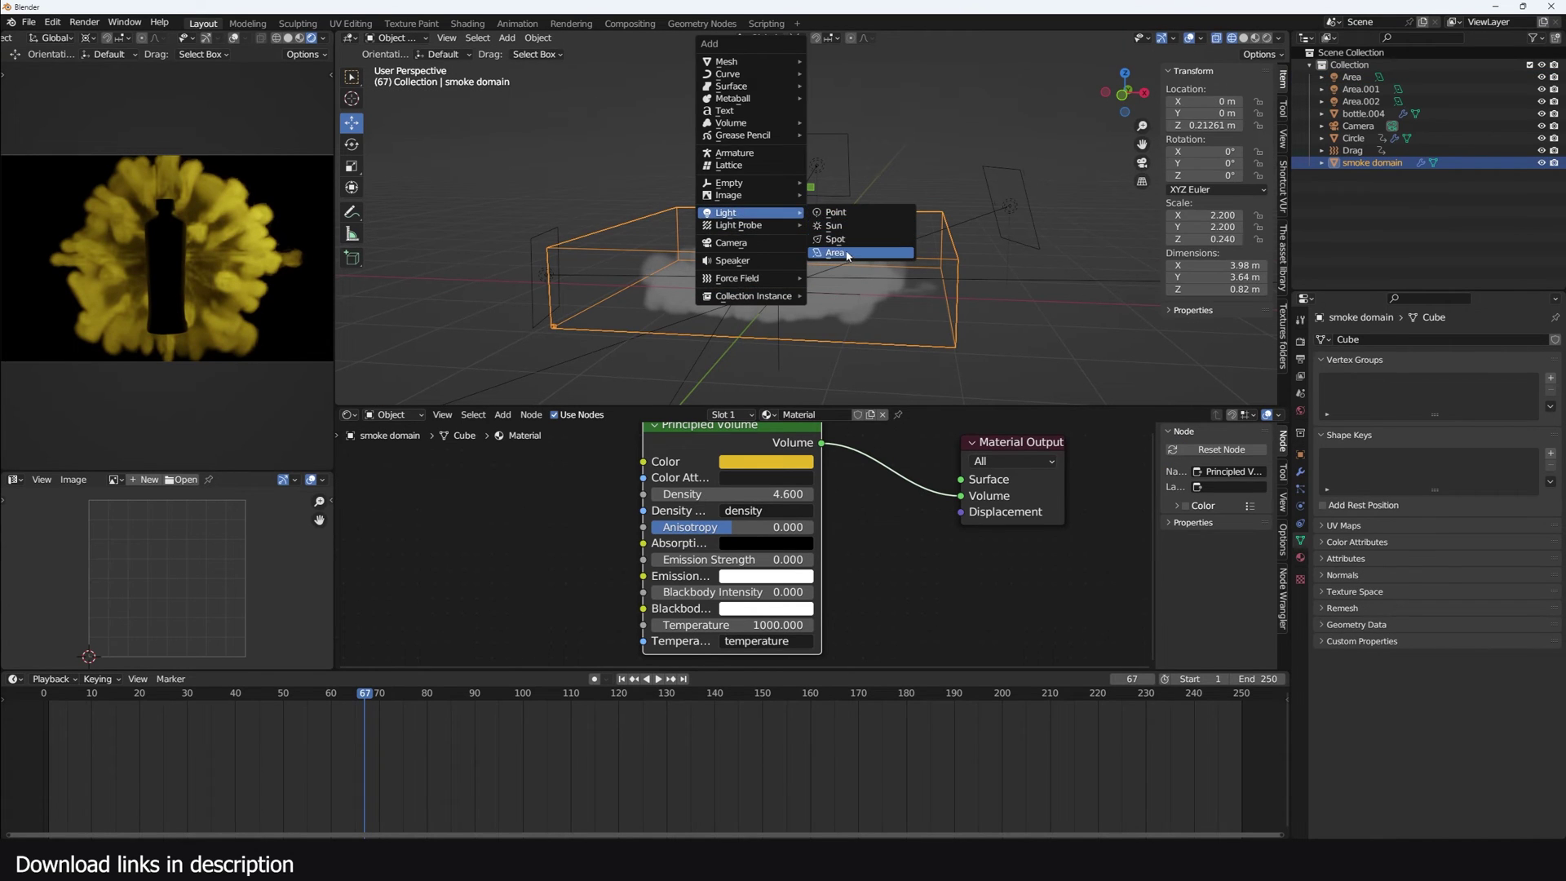
left_click(847, 254)
key("KP_1")
key("r")
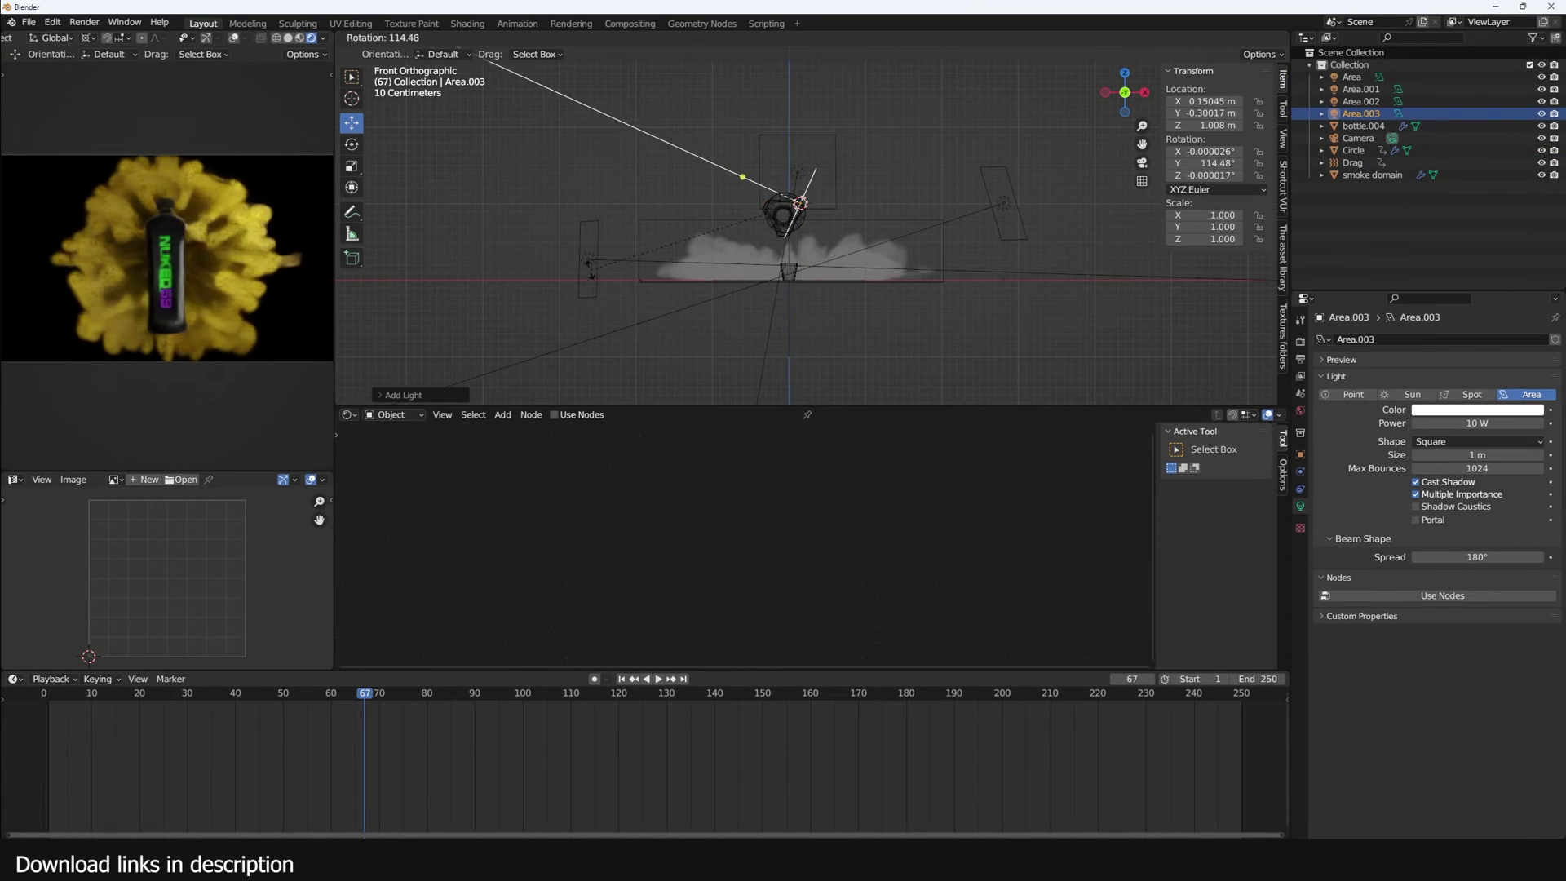
left_click(837, 407)
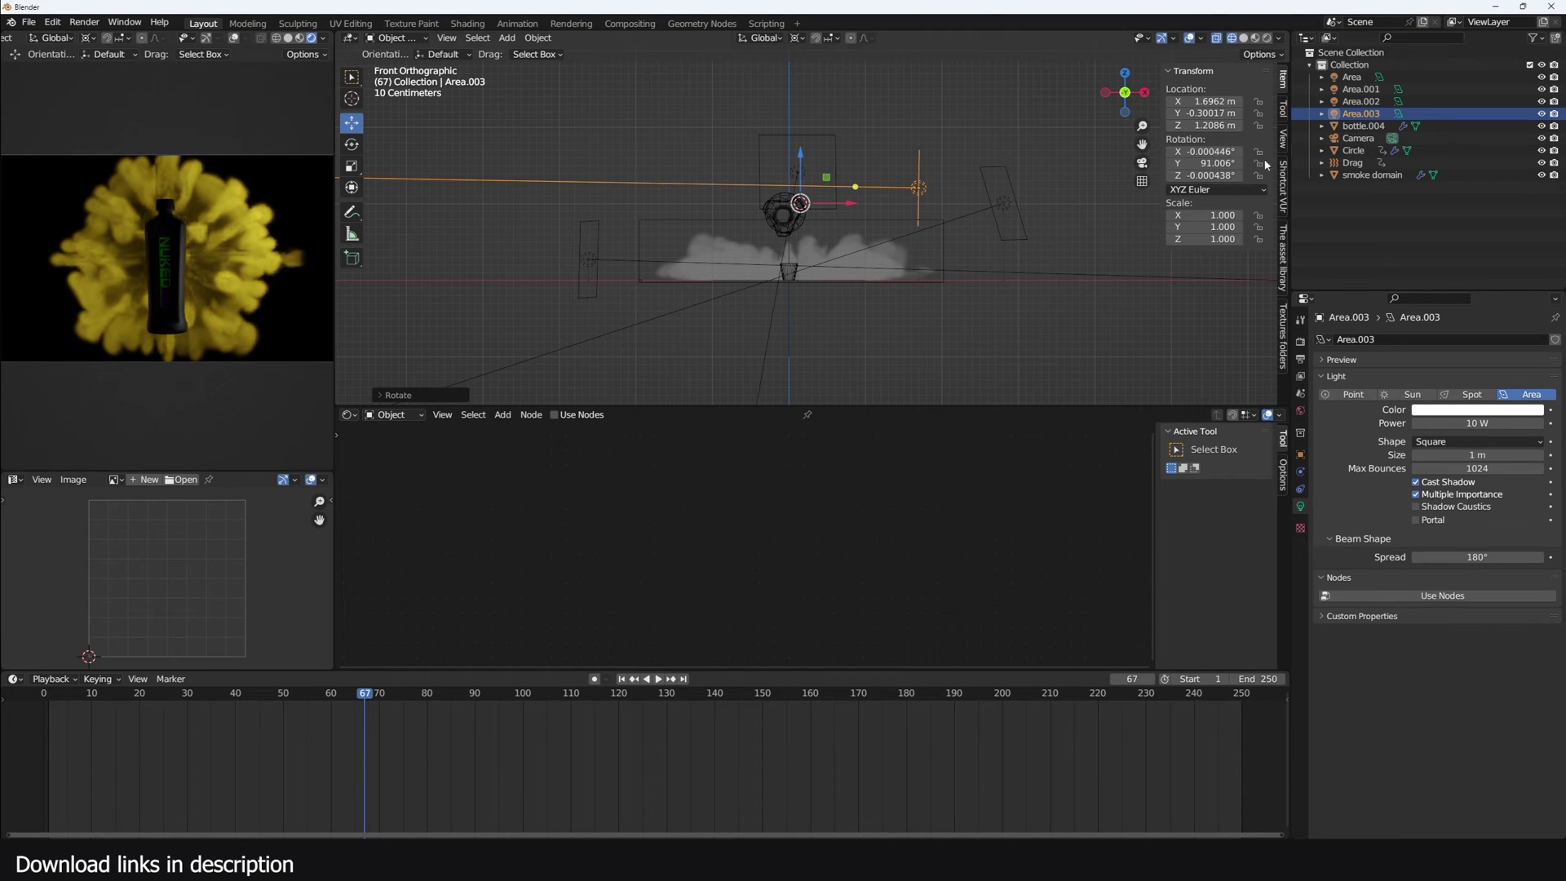
Step: Create a light linking collection for Area.003 and add bottle.004 to it
left_click(1301, 455)
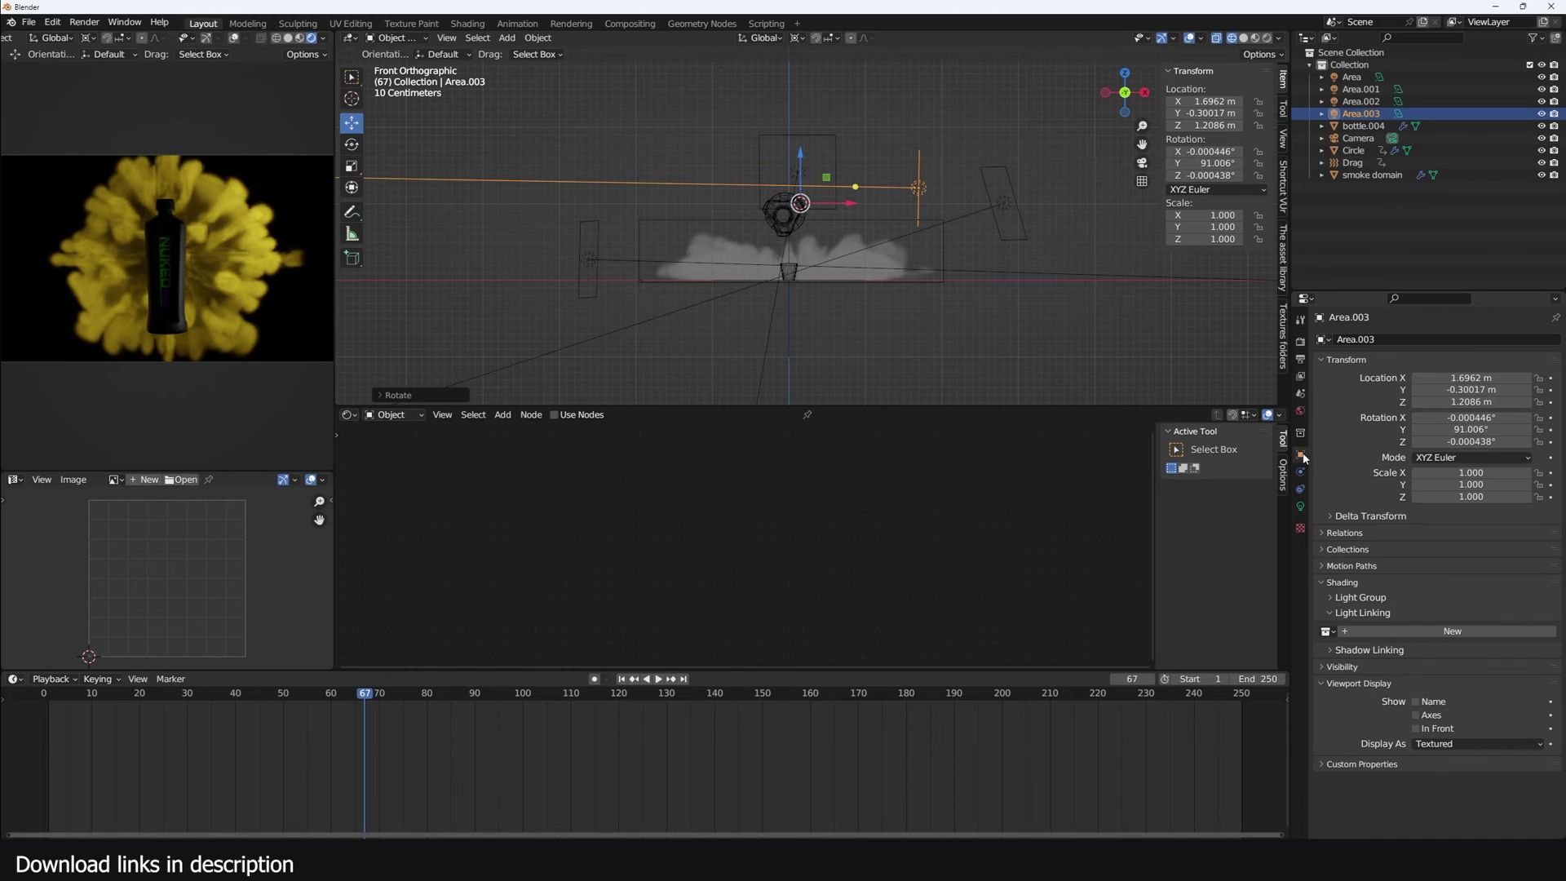
left_click(1406, 631)
left_click_drag(1363, 125, 1373, 663)
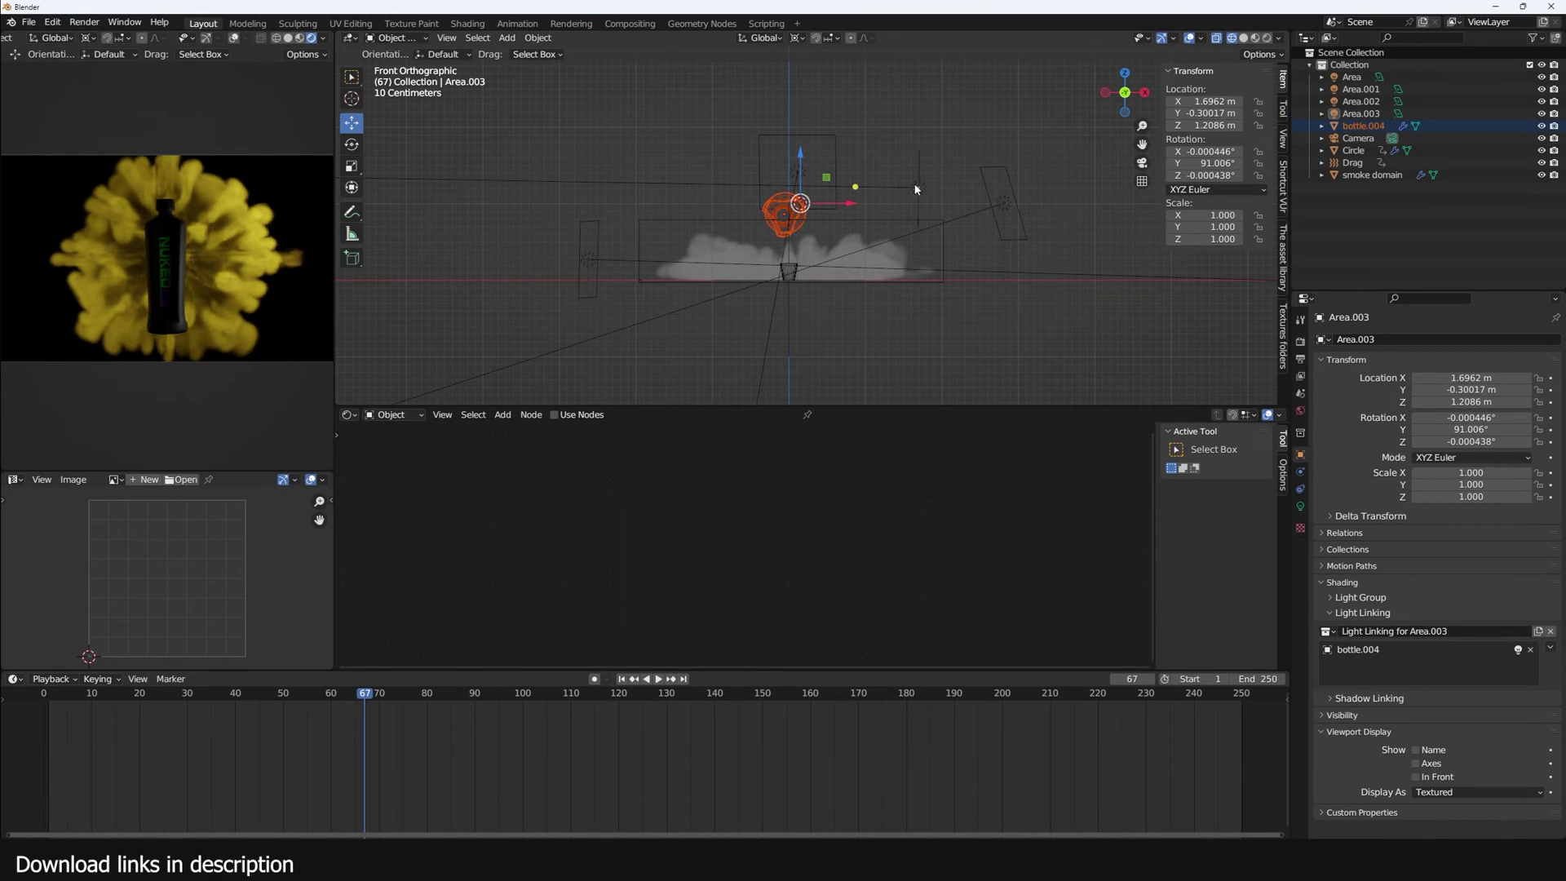
Step: Move the bottle's area light to about X 1.99 m, Z 0.96 m and set its power to 100 W
left_click_drag(915, 190, 942, 206)
left_click(1300, 506)
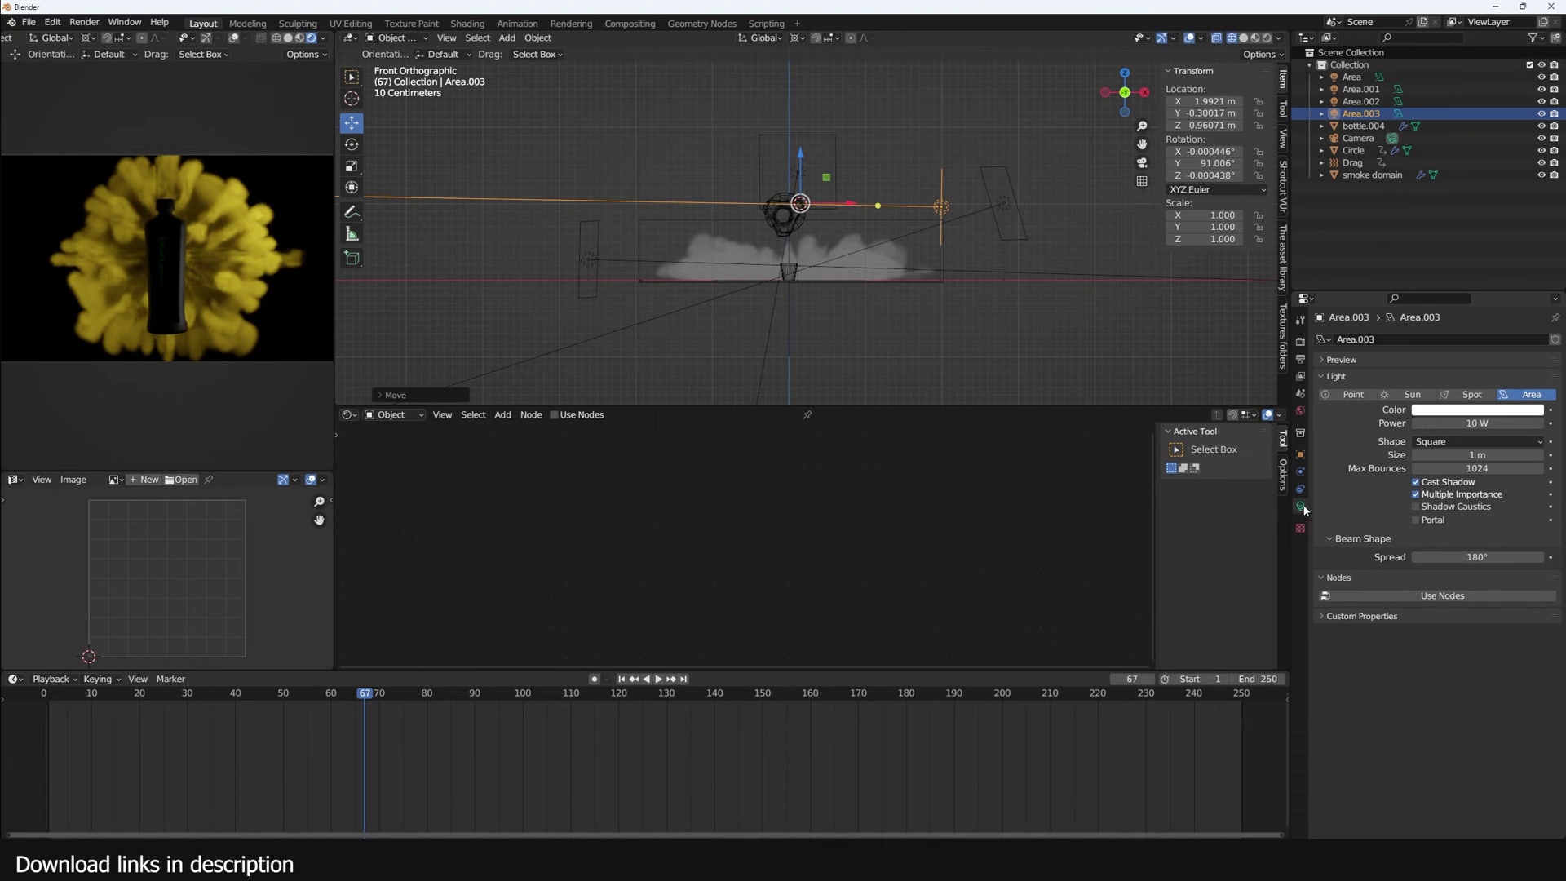
double_click(1465, 423)
type("100")
key("Return")
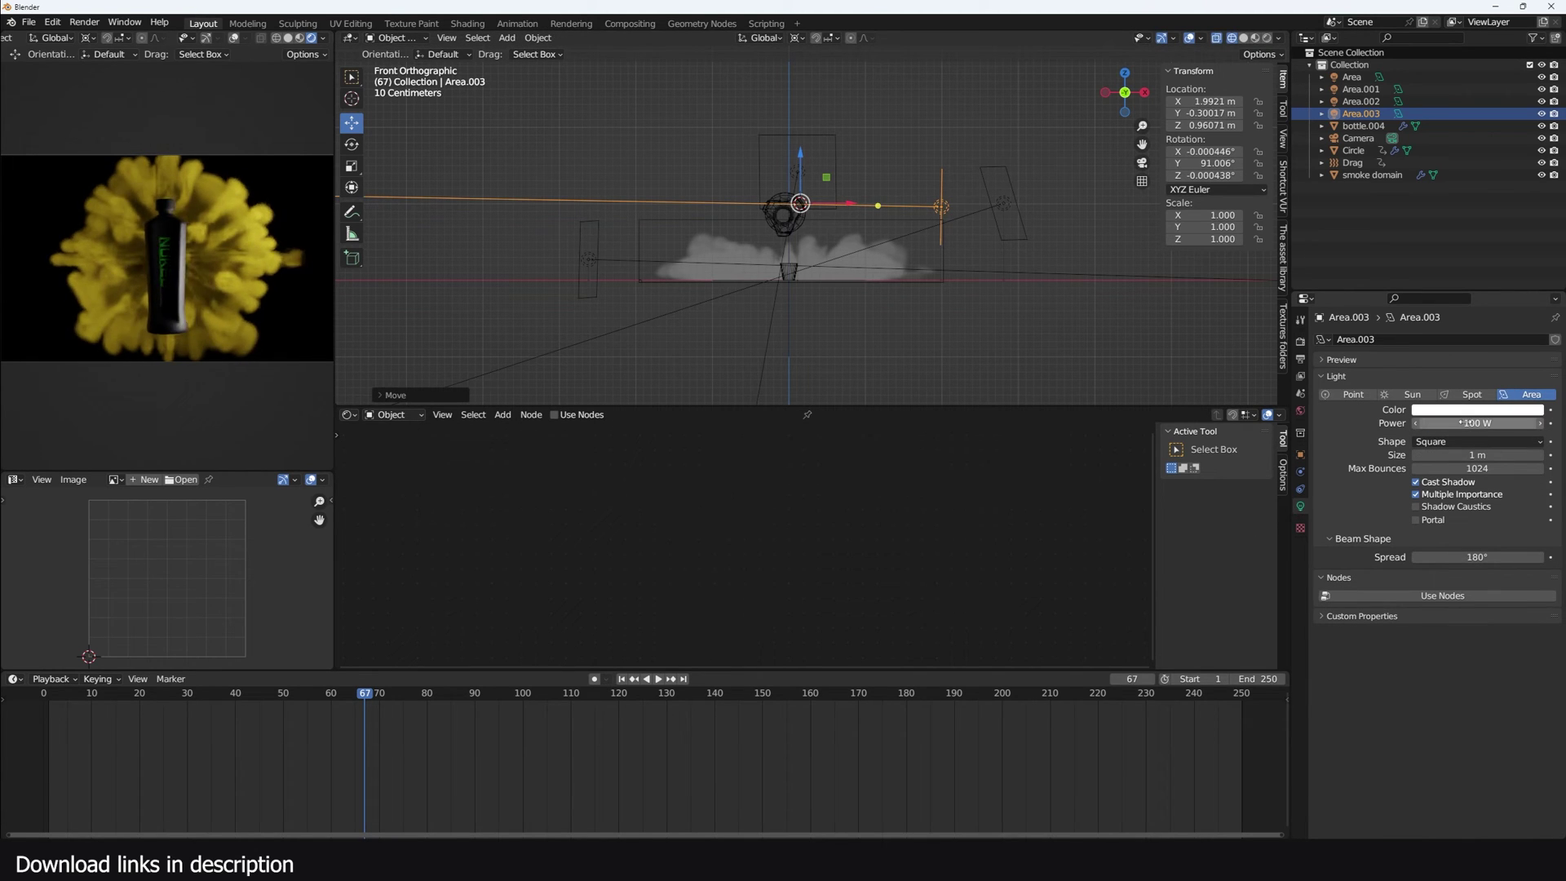
Step: Duplicate the bottle's area light in top view and rotate the copy around to the bottle's opposite side
key("KP_7")
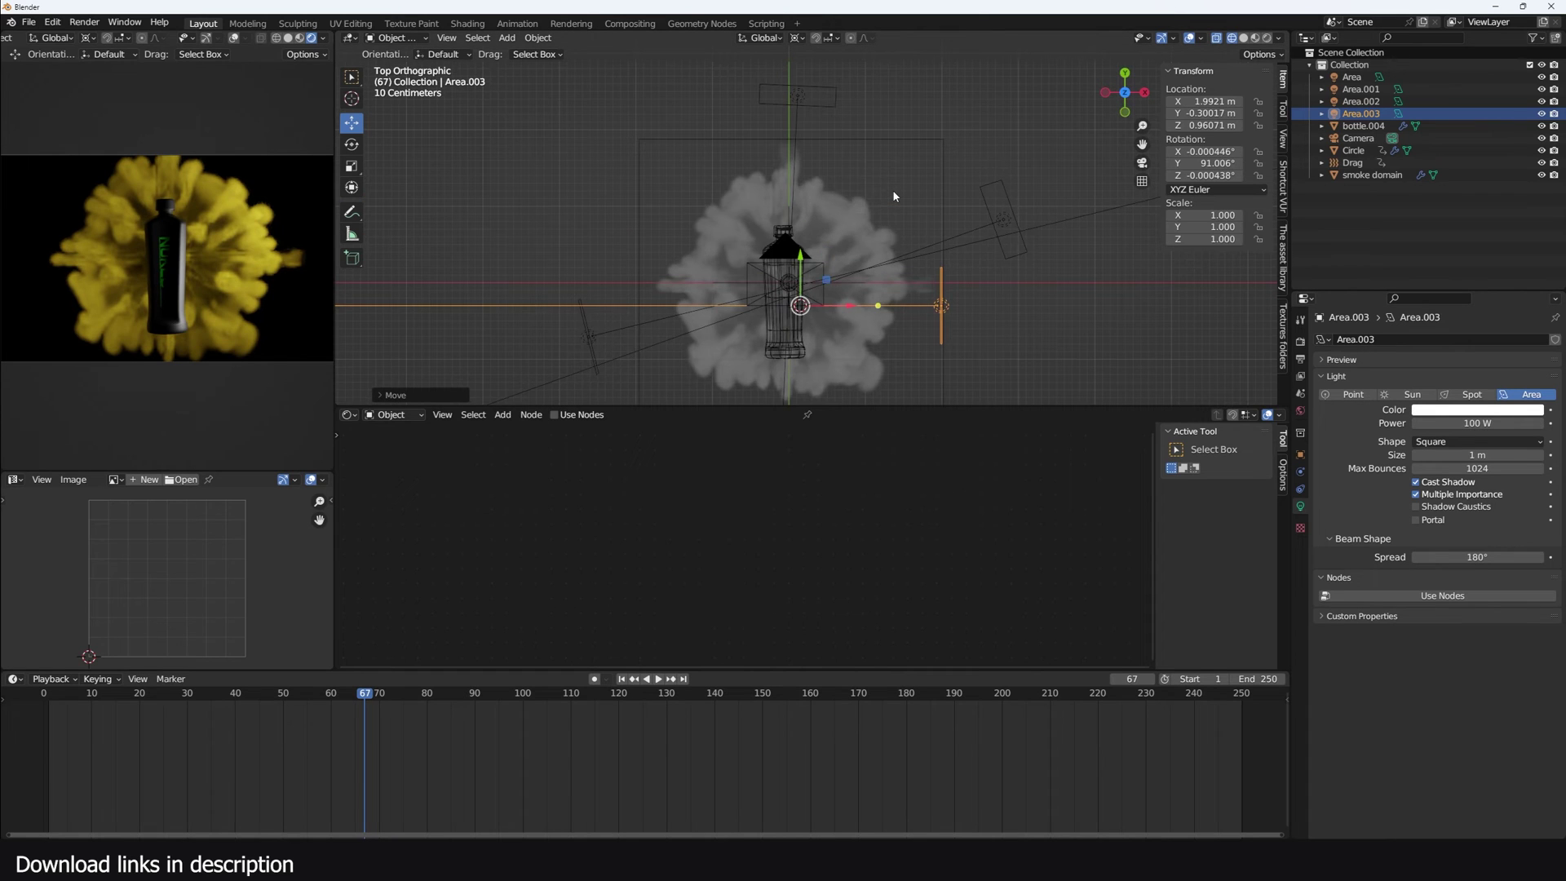
key("shift+d")
key("r")
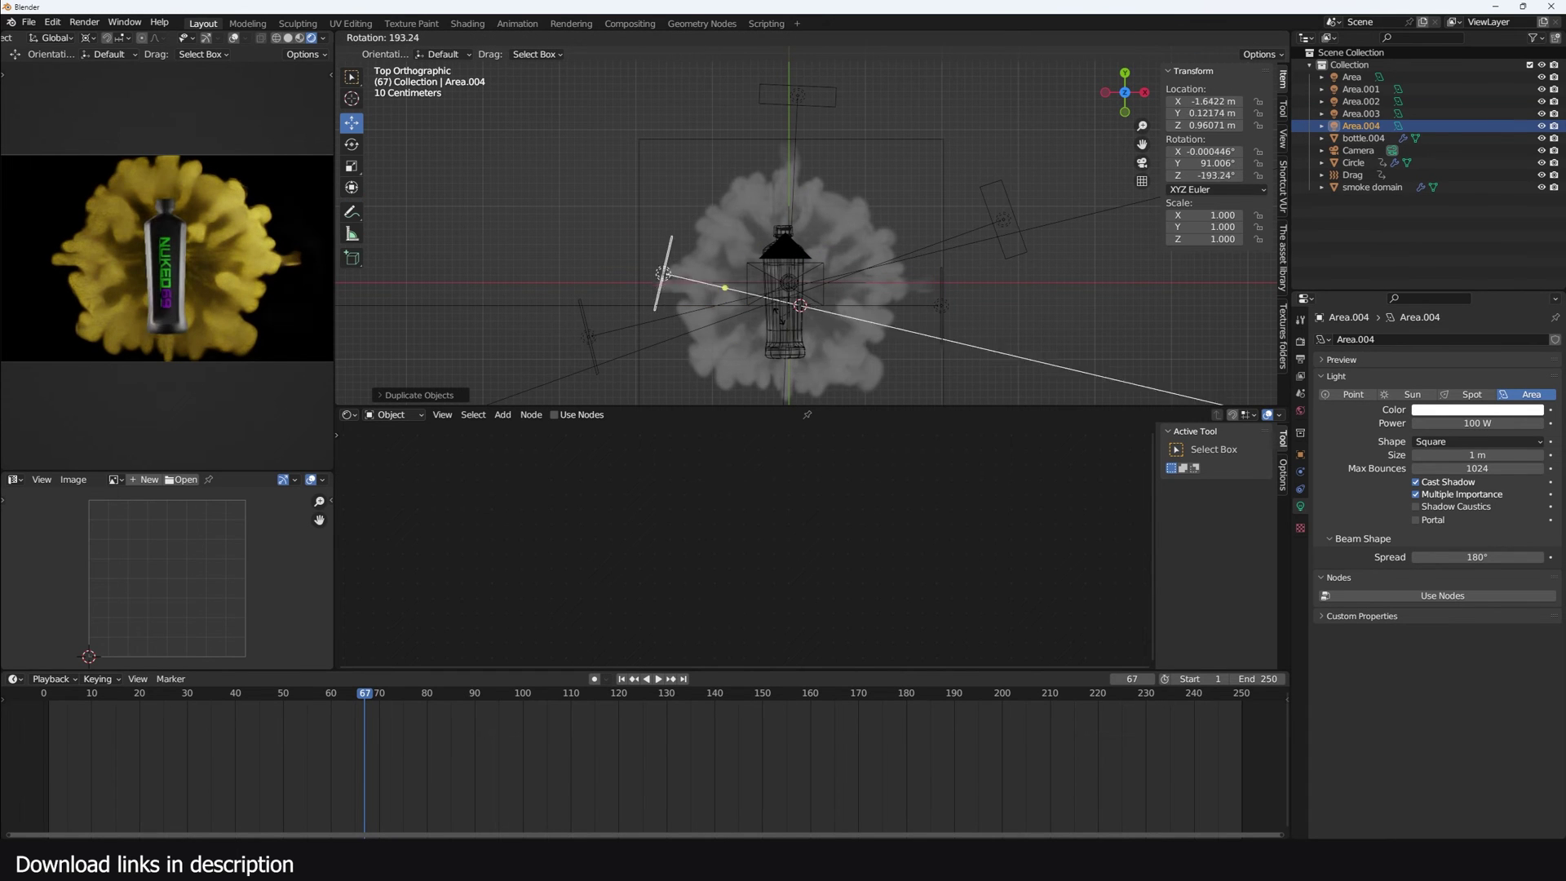
key("Return")
key("r")
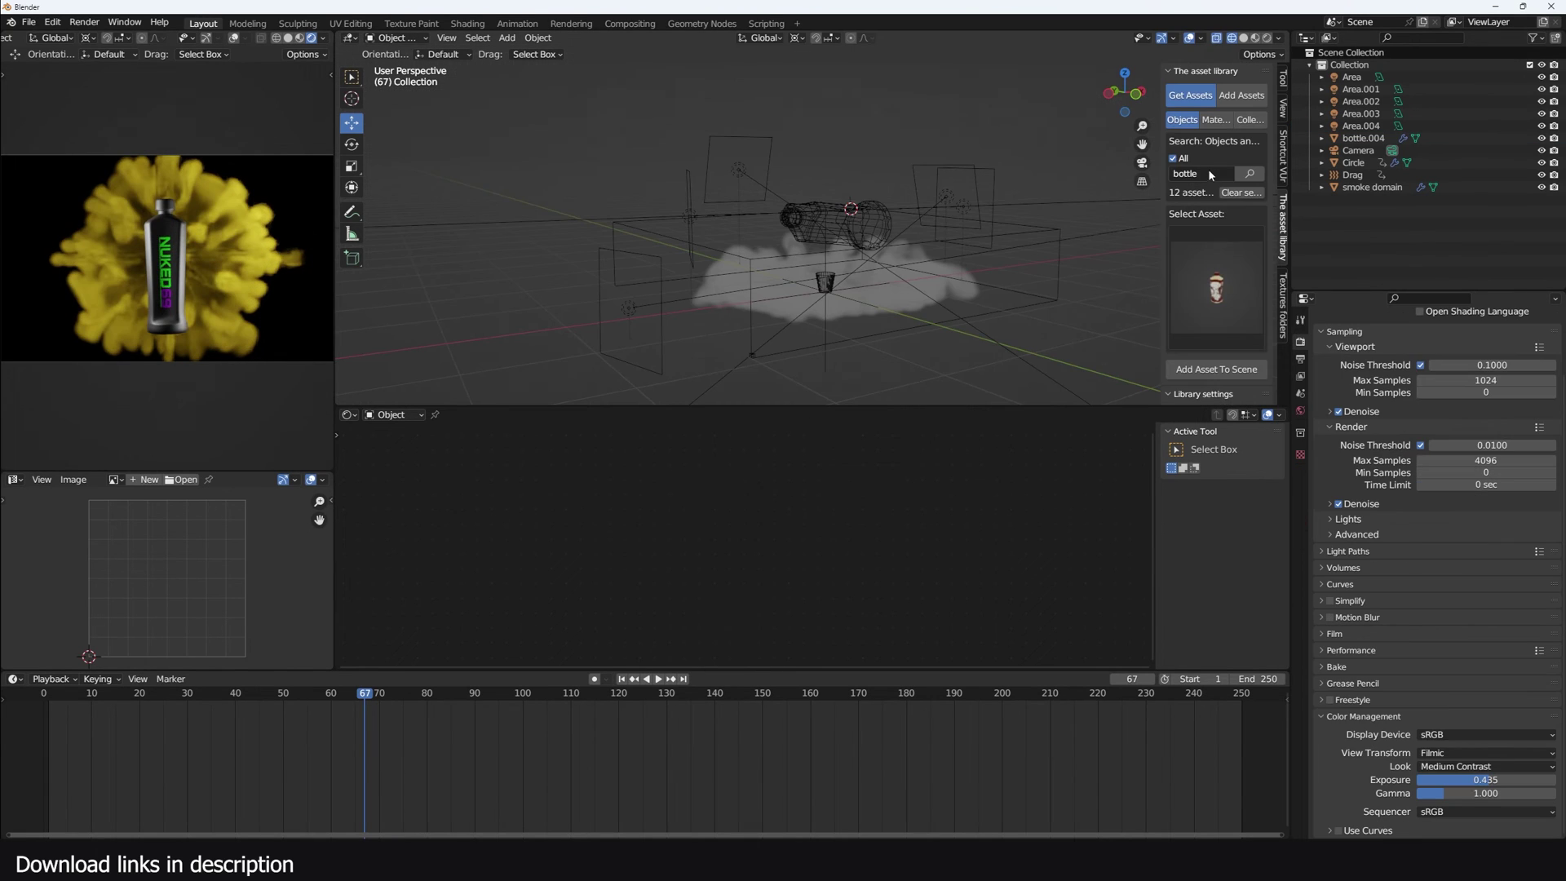
Step: Search the asset library for "rock" and add the wide reddish rock formation to the scene
left_click(1210, 173)
type("rock")
left_click(1215, 287)
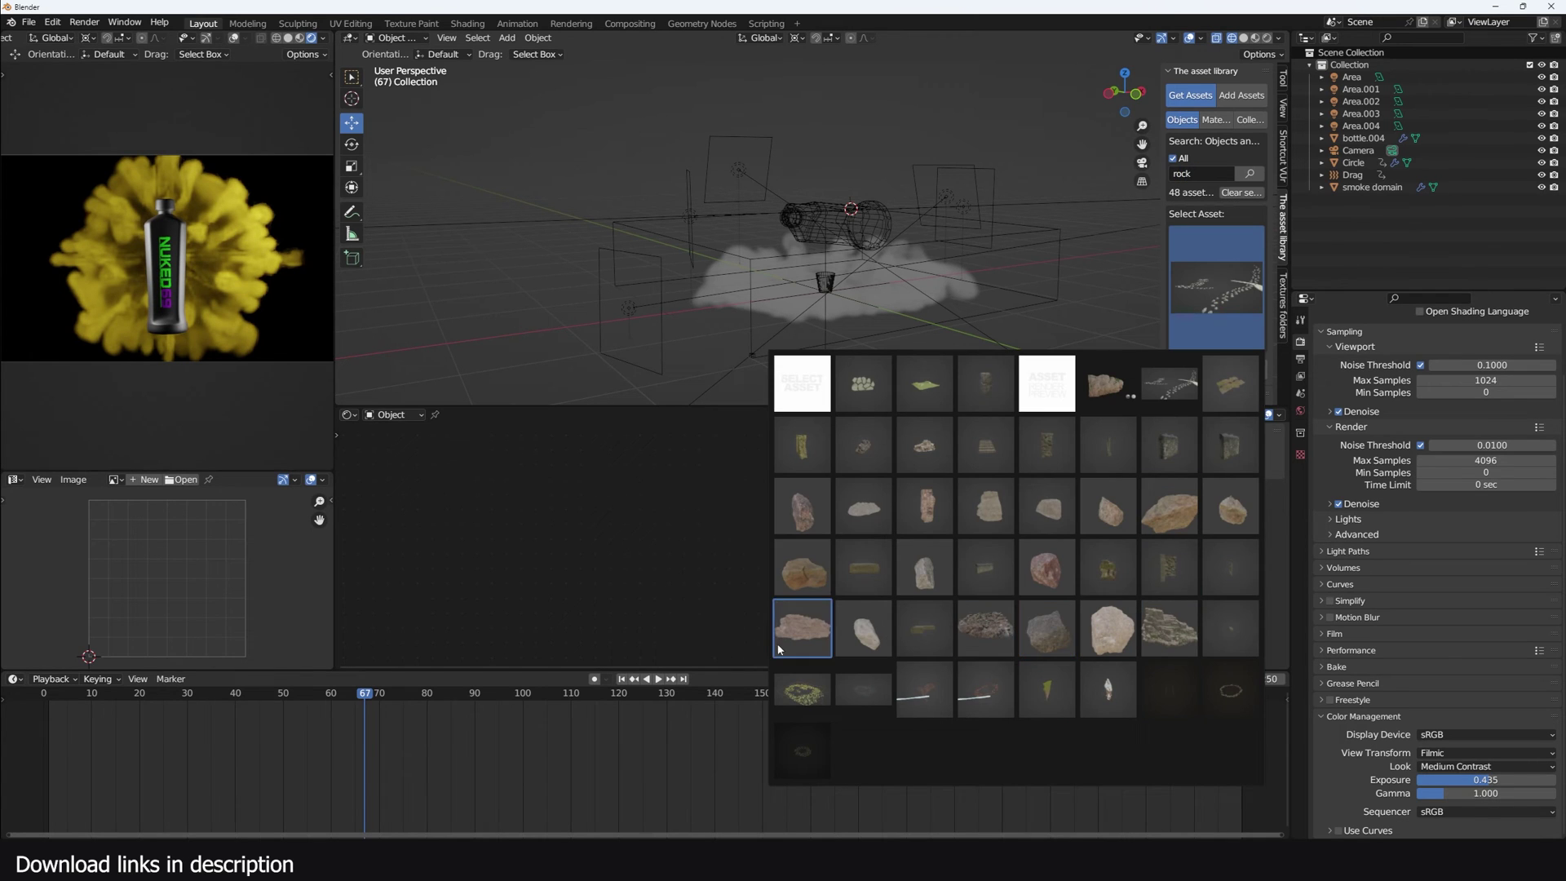
left_click(801, 627)
left_click(1216, 368)
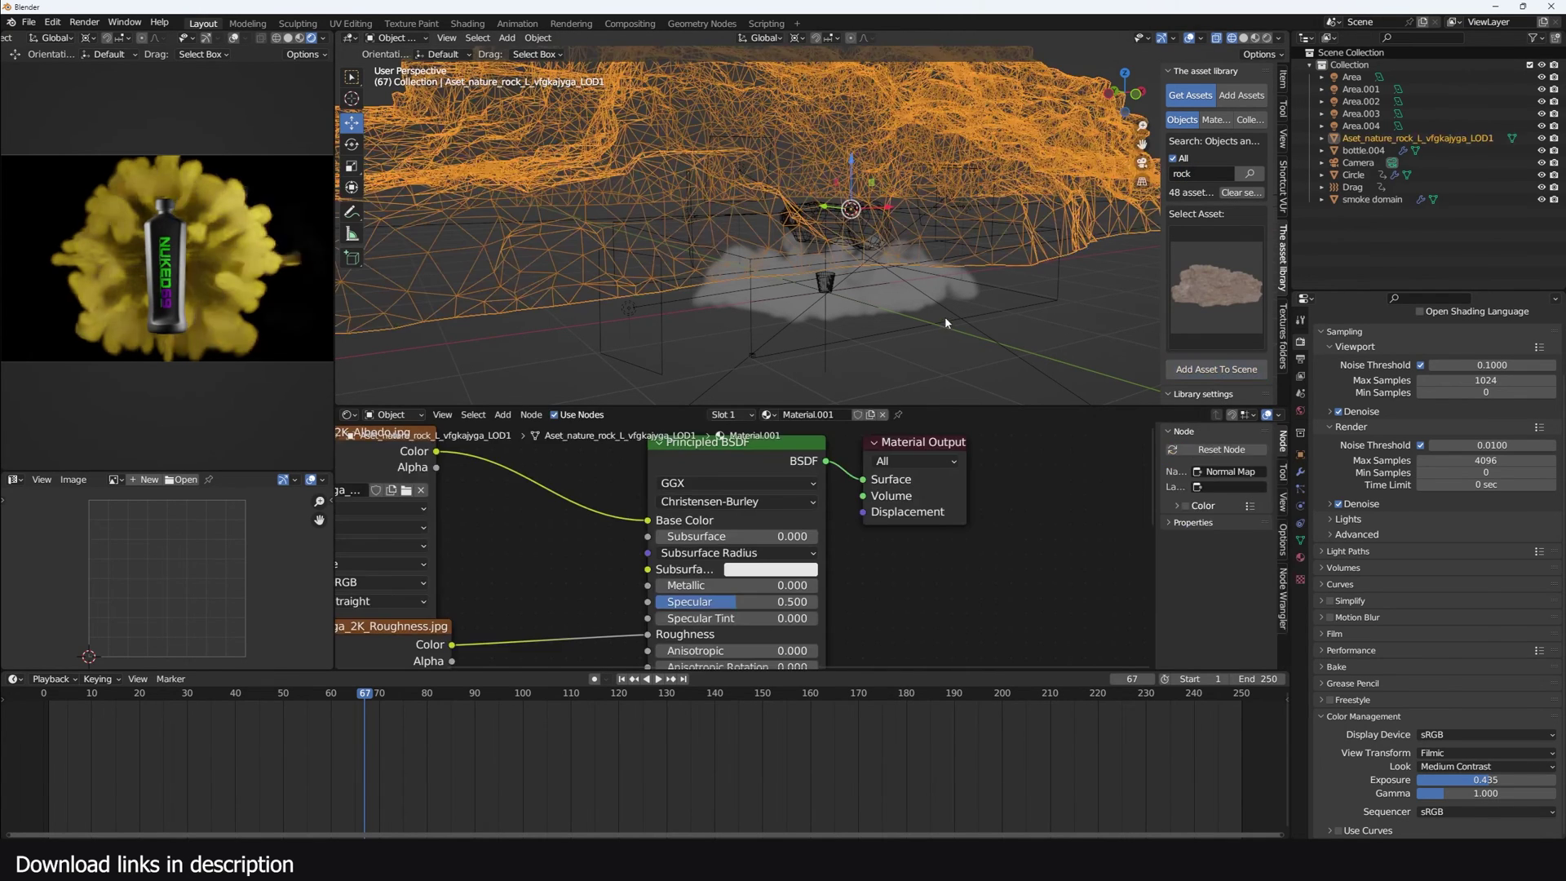
Step: Move the rock formation below the bottle and smoke and scale it down slightly
key("g")
left_click(928, 232)
key("s")
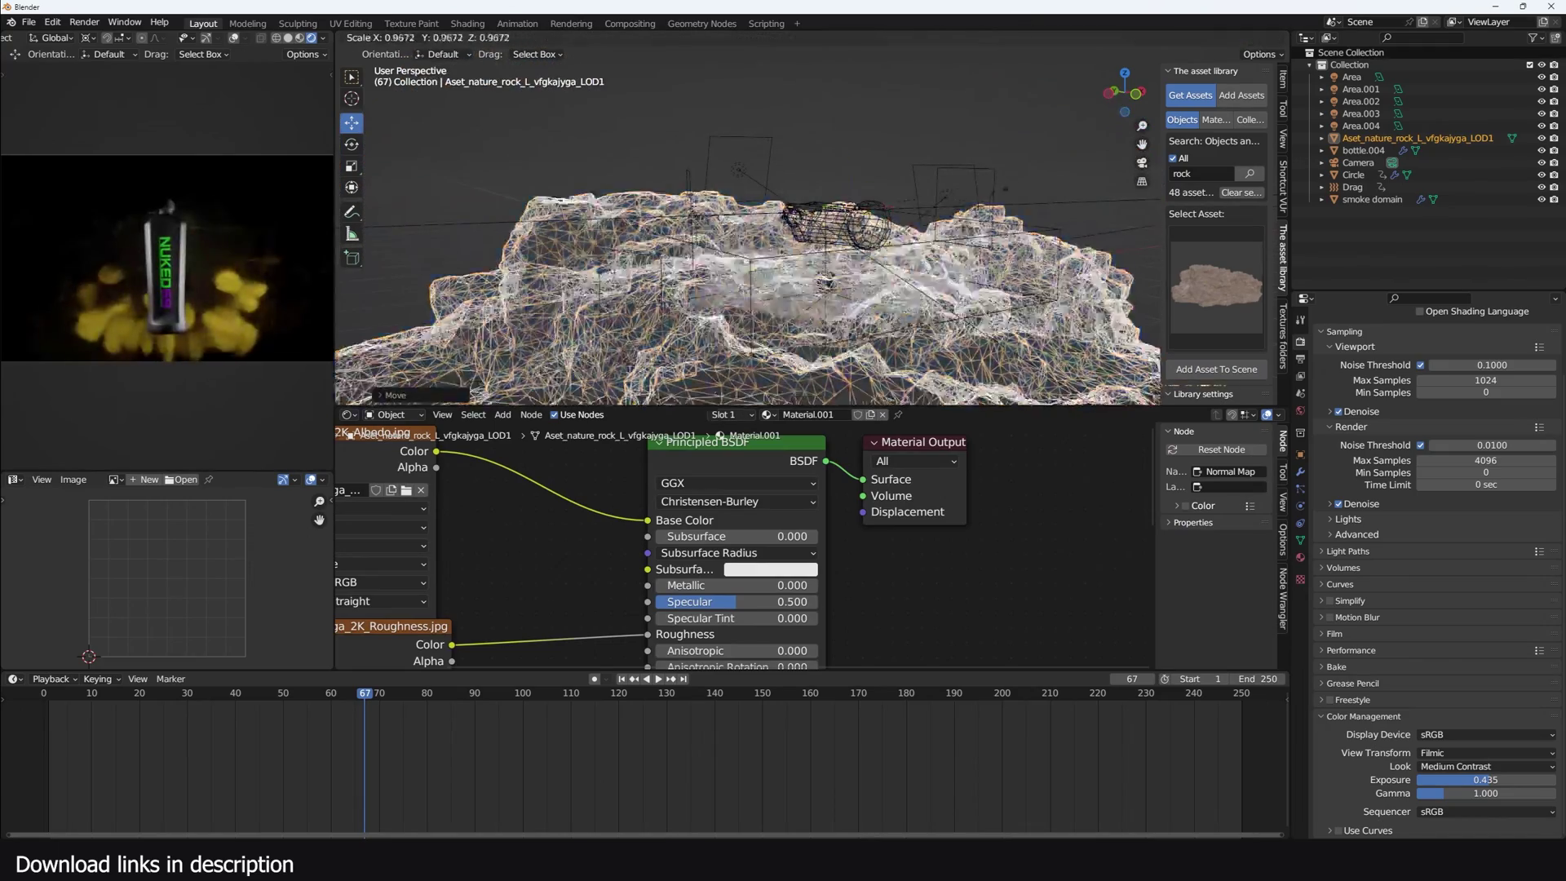
left_click(905, 251)
Step: Stretch the rock formation lengthwise along the X axis in top view
key("KP_7")
scroll(1019, 258, "down", 3)
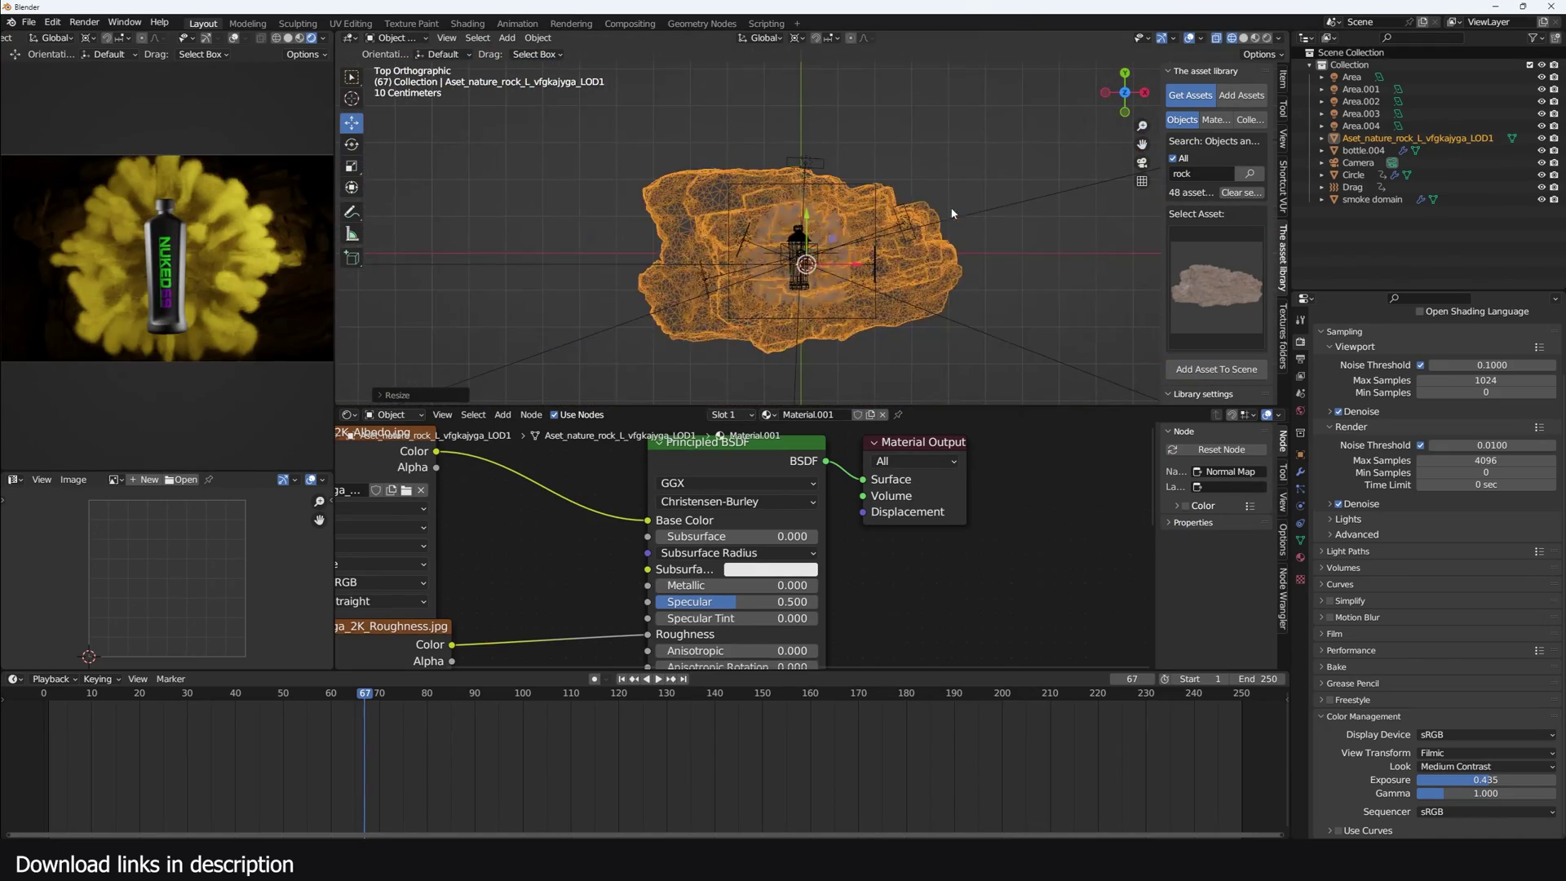
key("r")
key("y")
key("9")
key("0")
key("Return")
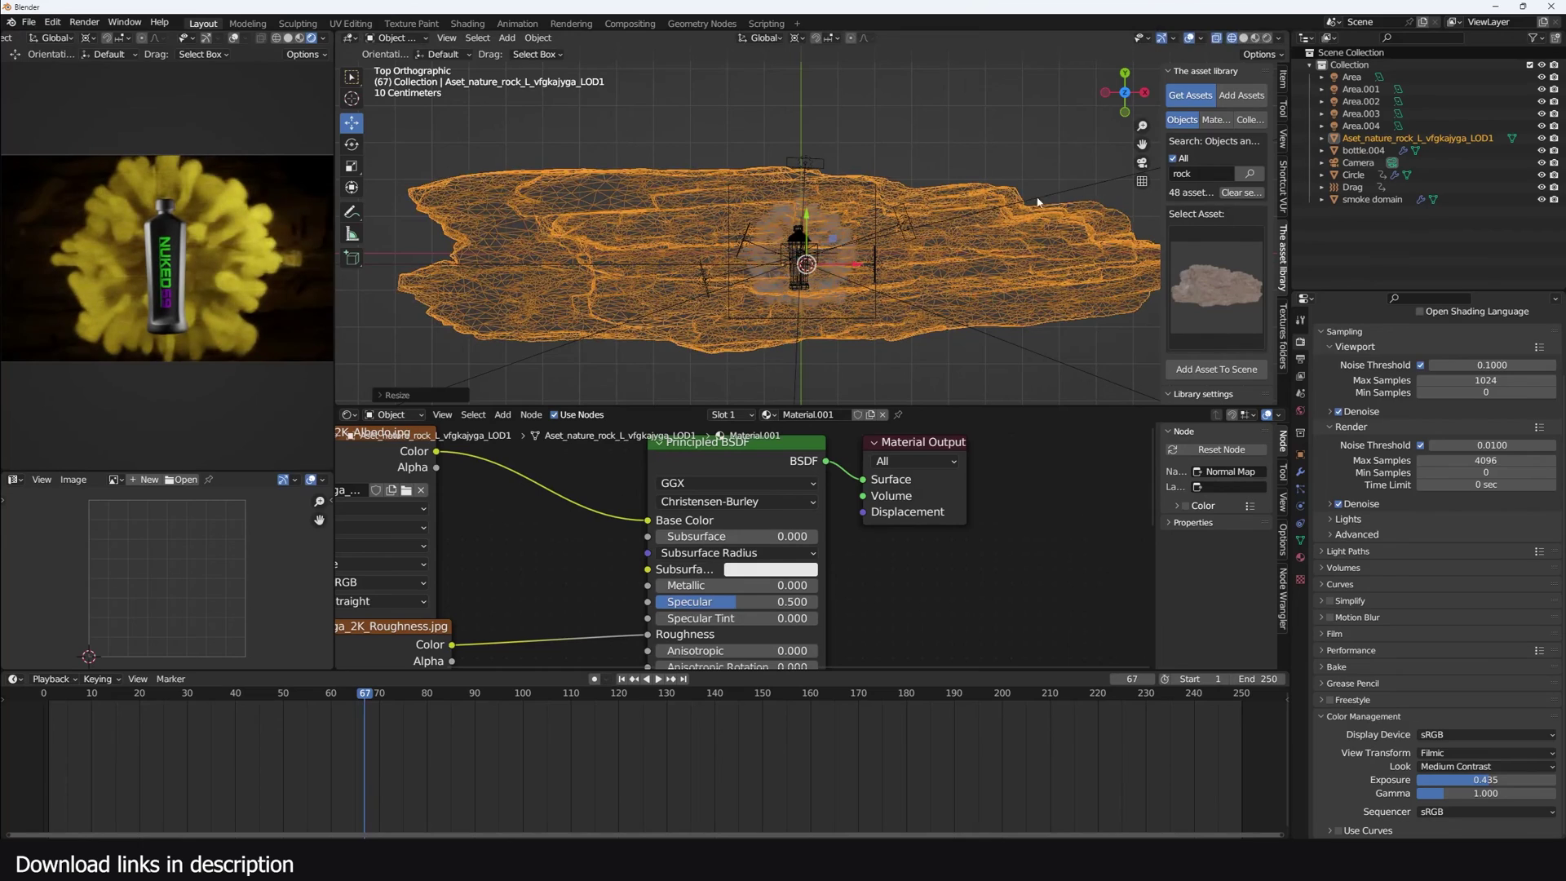
Step: Rotate the stretched rock diagonally in top view and reposition it beneath the bottle
key("r")
left_click(962, 215)
scroll(963, 216, "down", 1)
key("g")
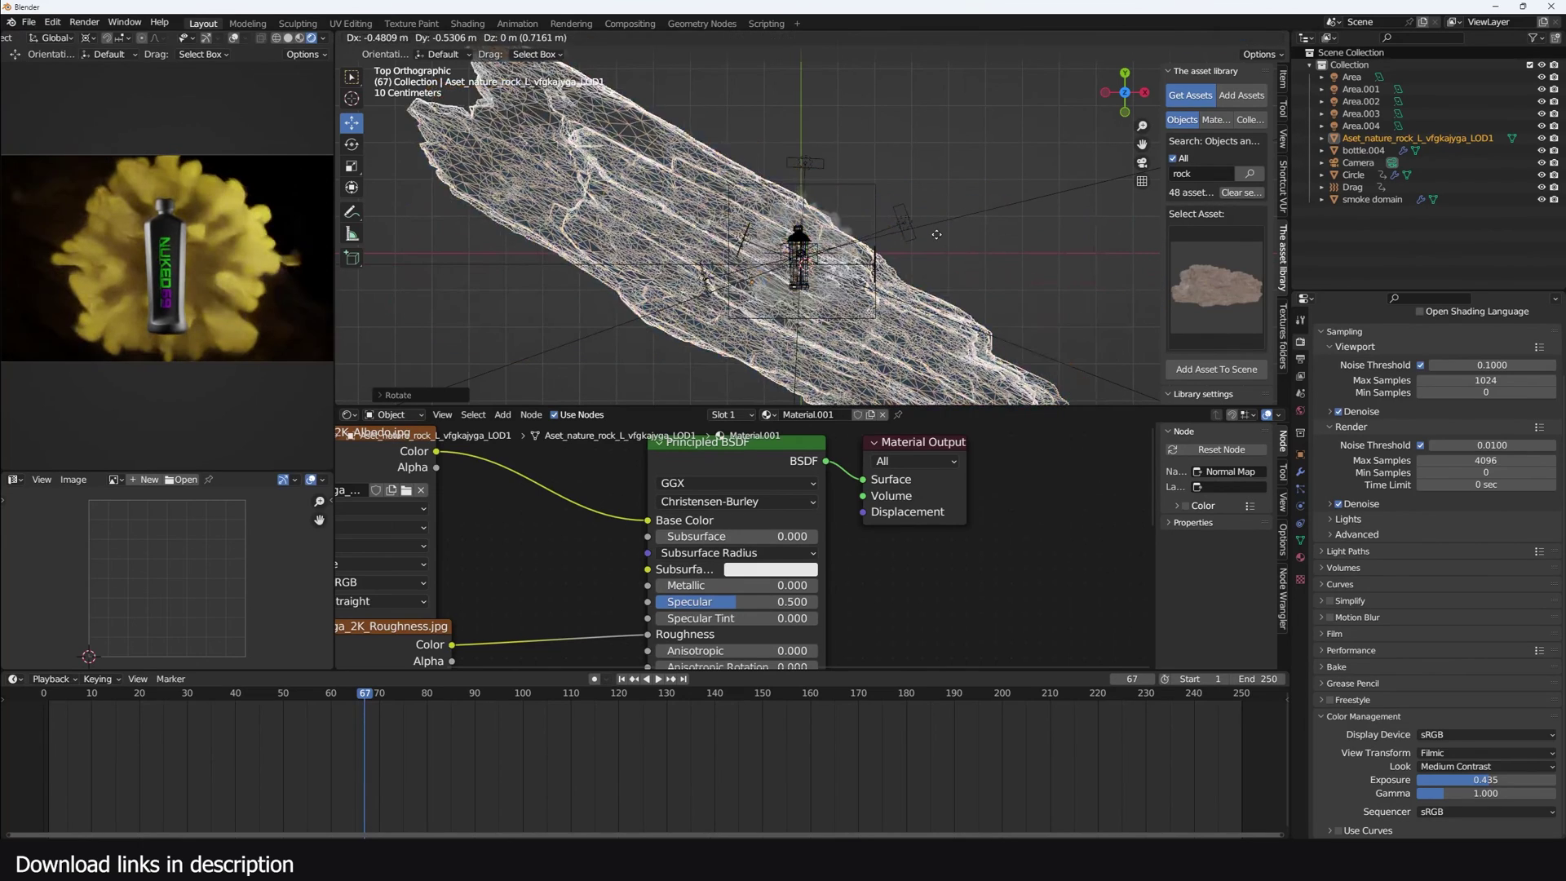
left_click(905, 194)
left_click(905, 194)
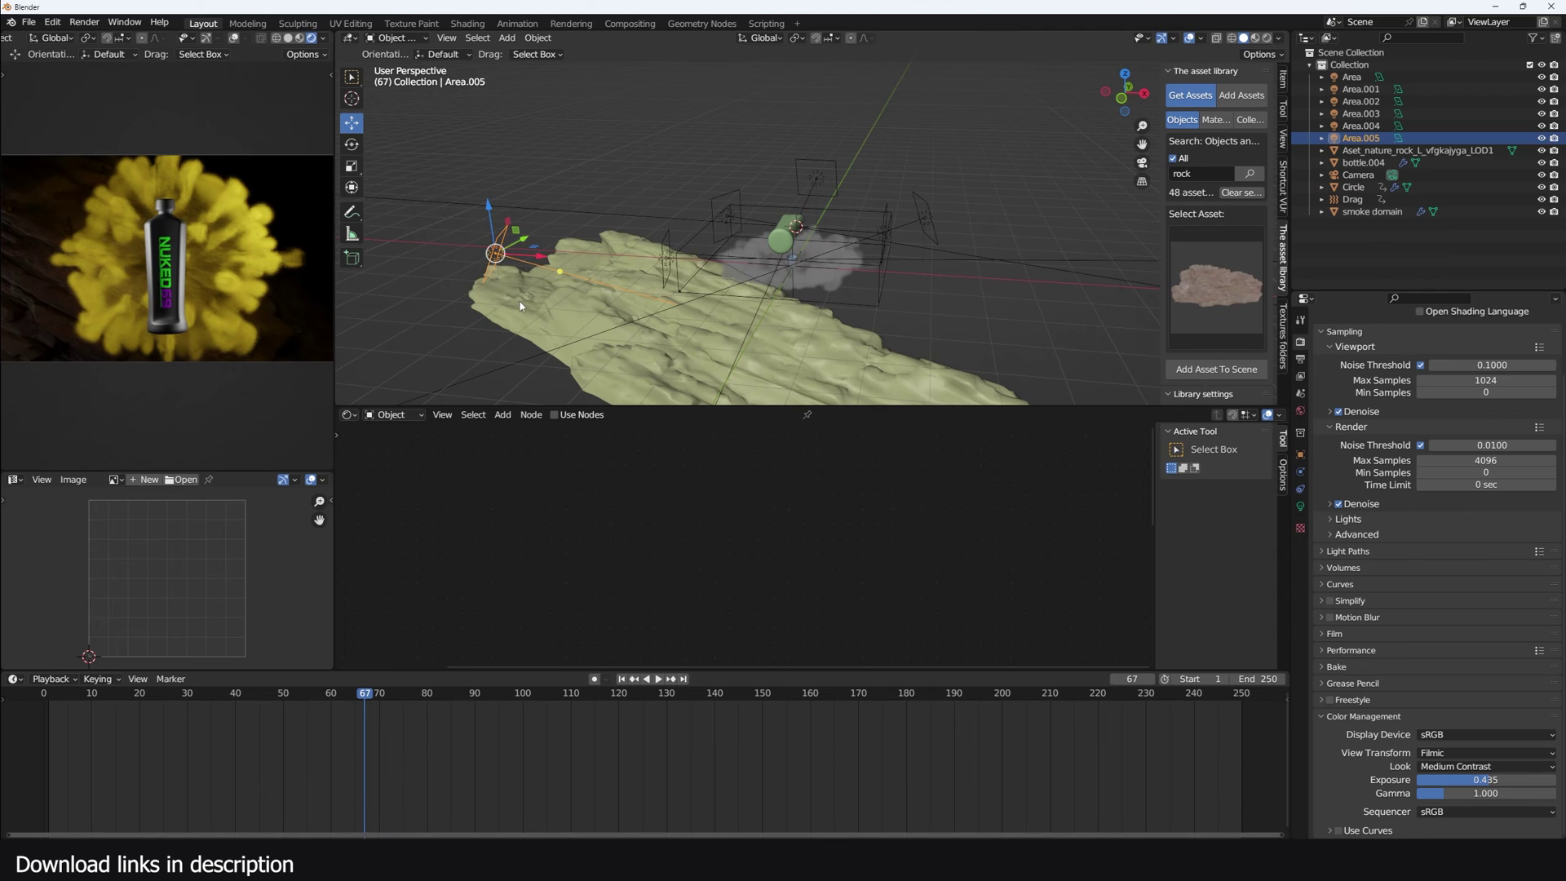
Step: Light-link Area.005 to the large rock and move the light outward, away from the bottle
left_click(517, 279)
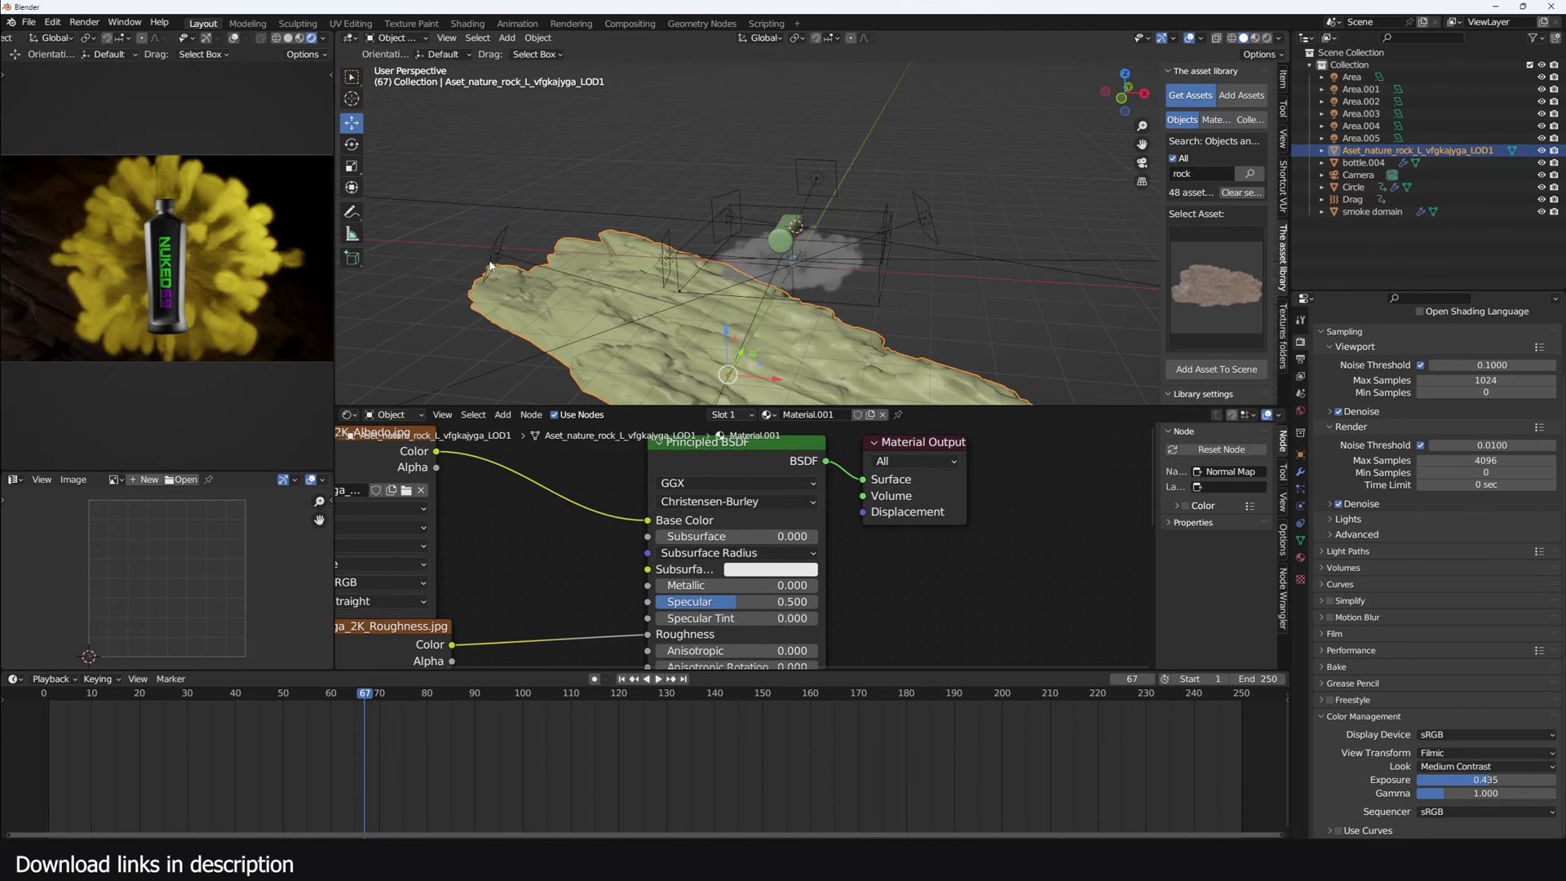
left_click(515, 259)
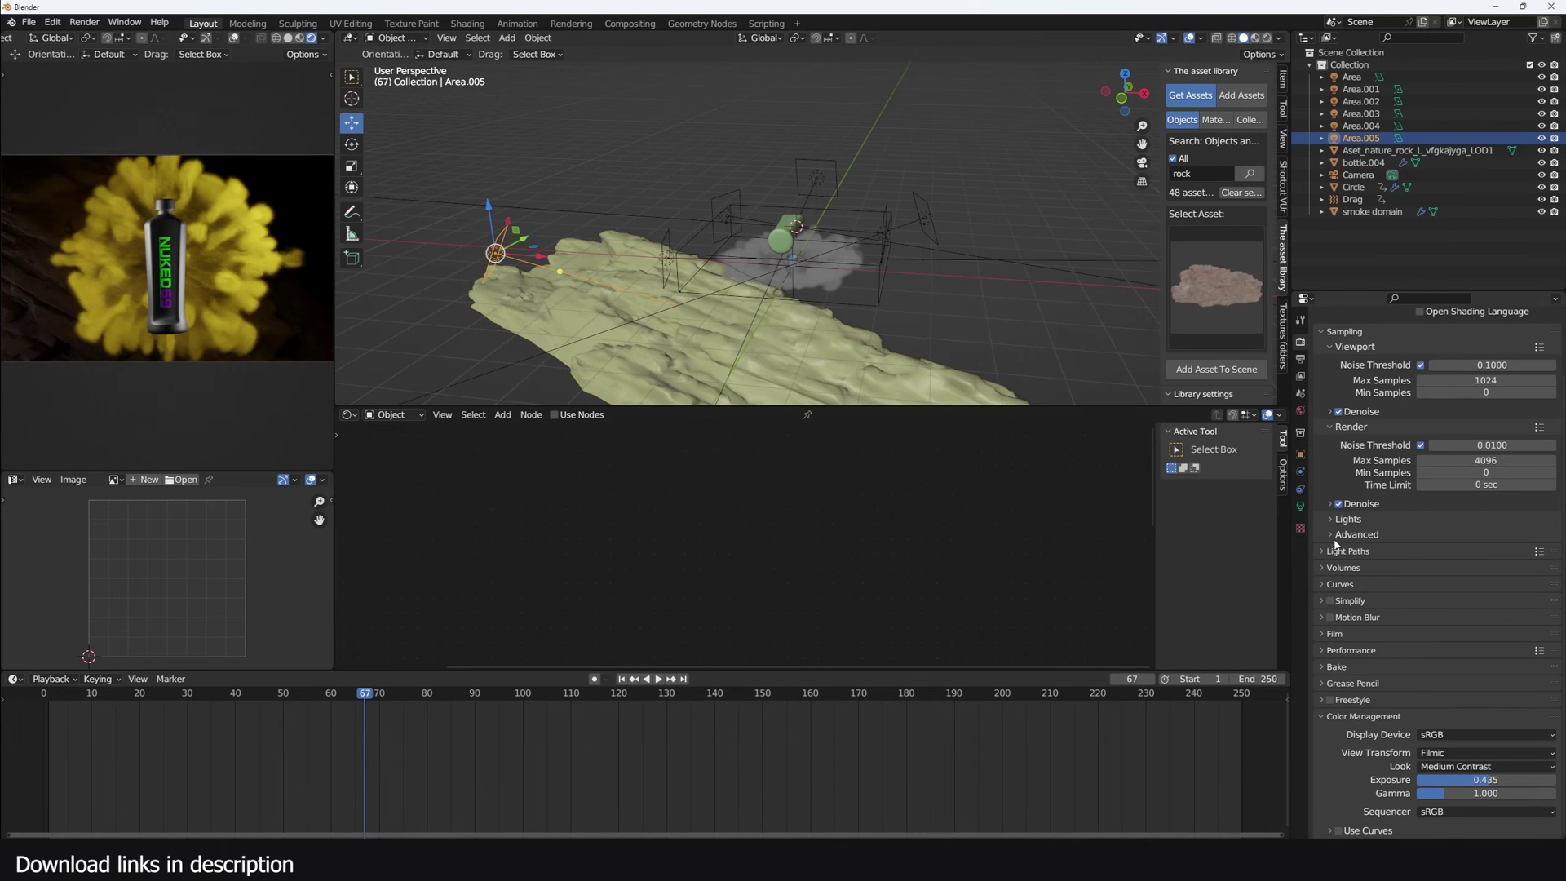
left_click(1300, 506)
left_click(1300, 454)
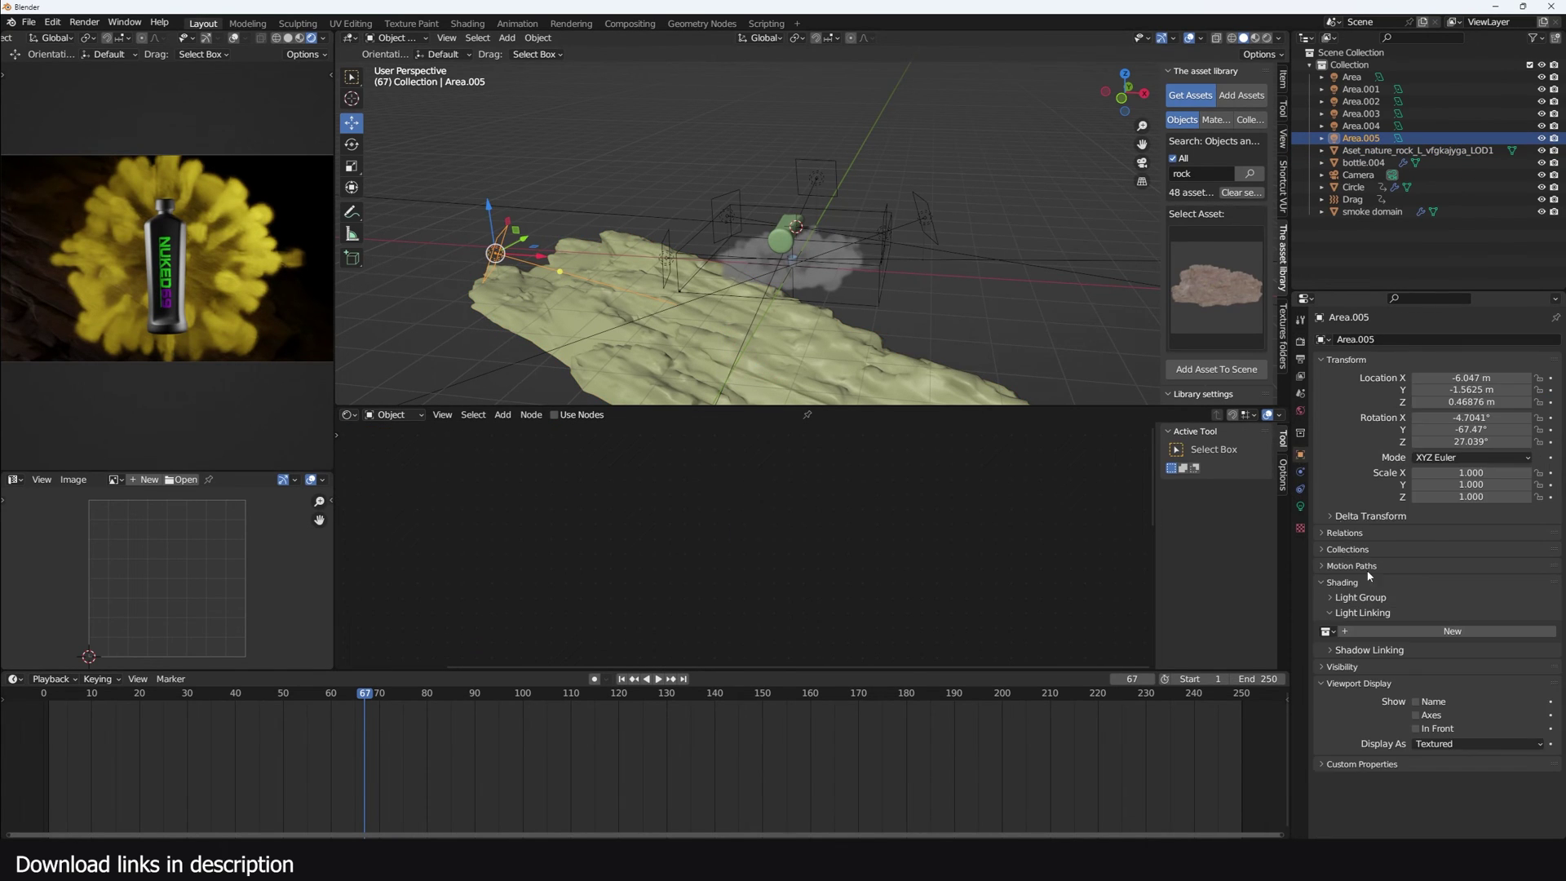
left_click(1300, 506)
middle_click_drag(679, 269, 731, 225, "shift")
key("g")
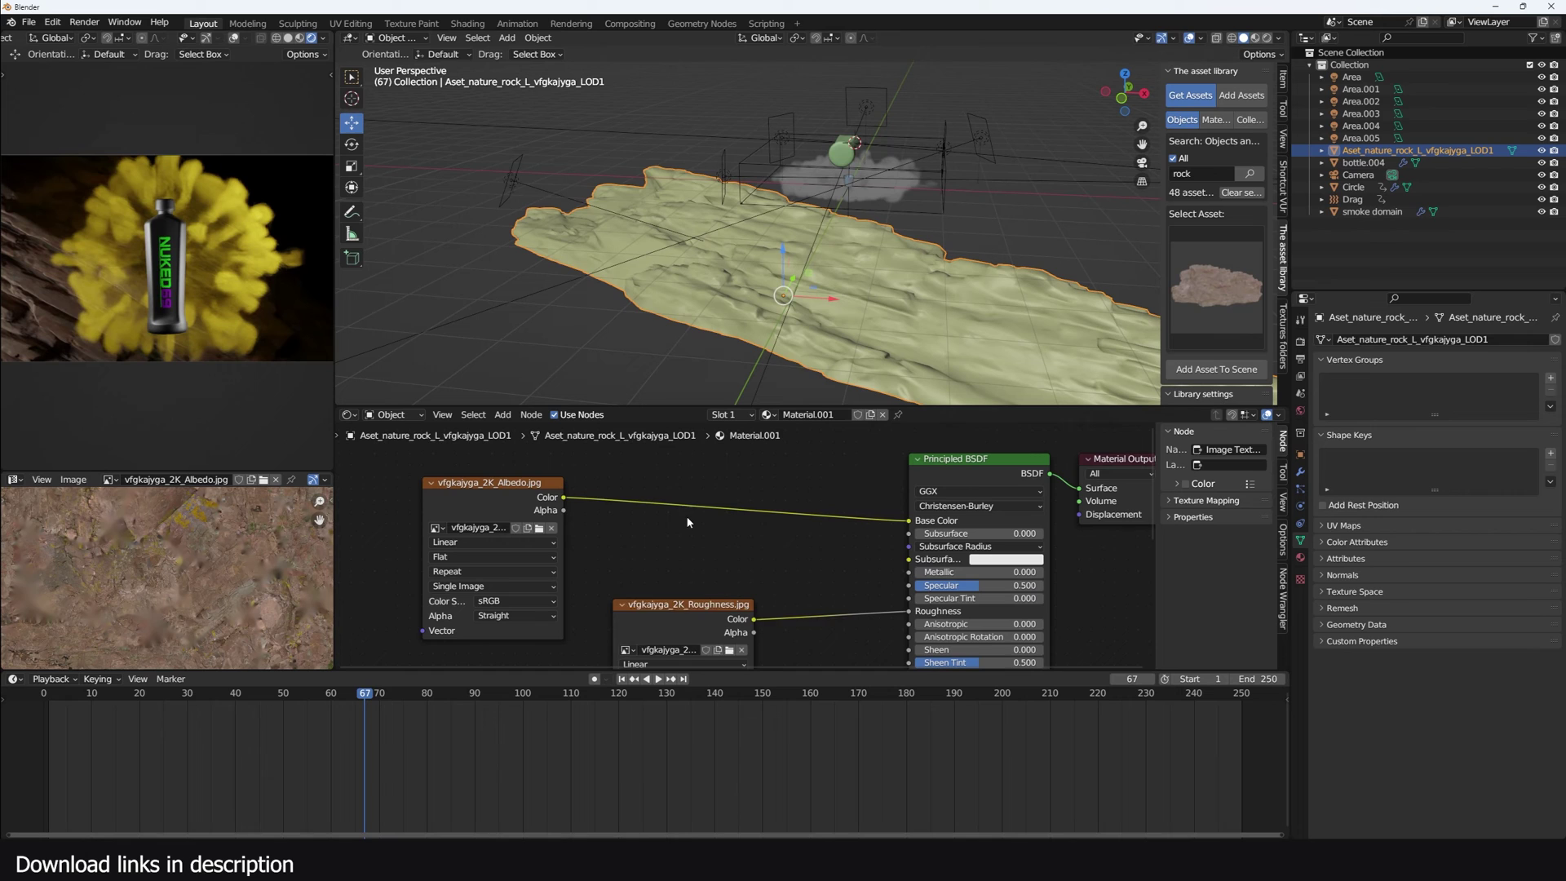
Step: Insert a Hue/Saturation/Value node between the rock's albedo texture and Base Color, with Value 0.050
key("shift+a")
left_click(652, 504)
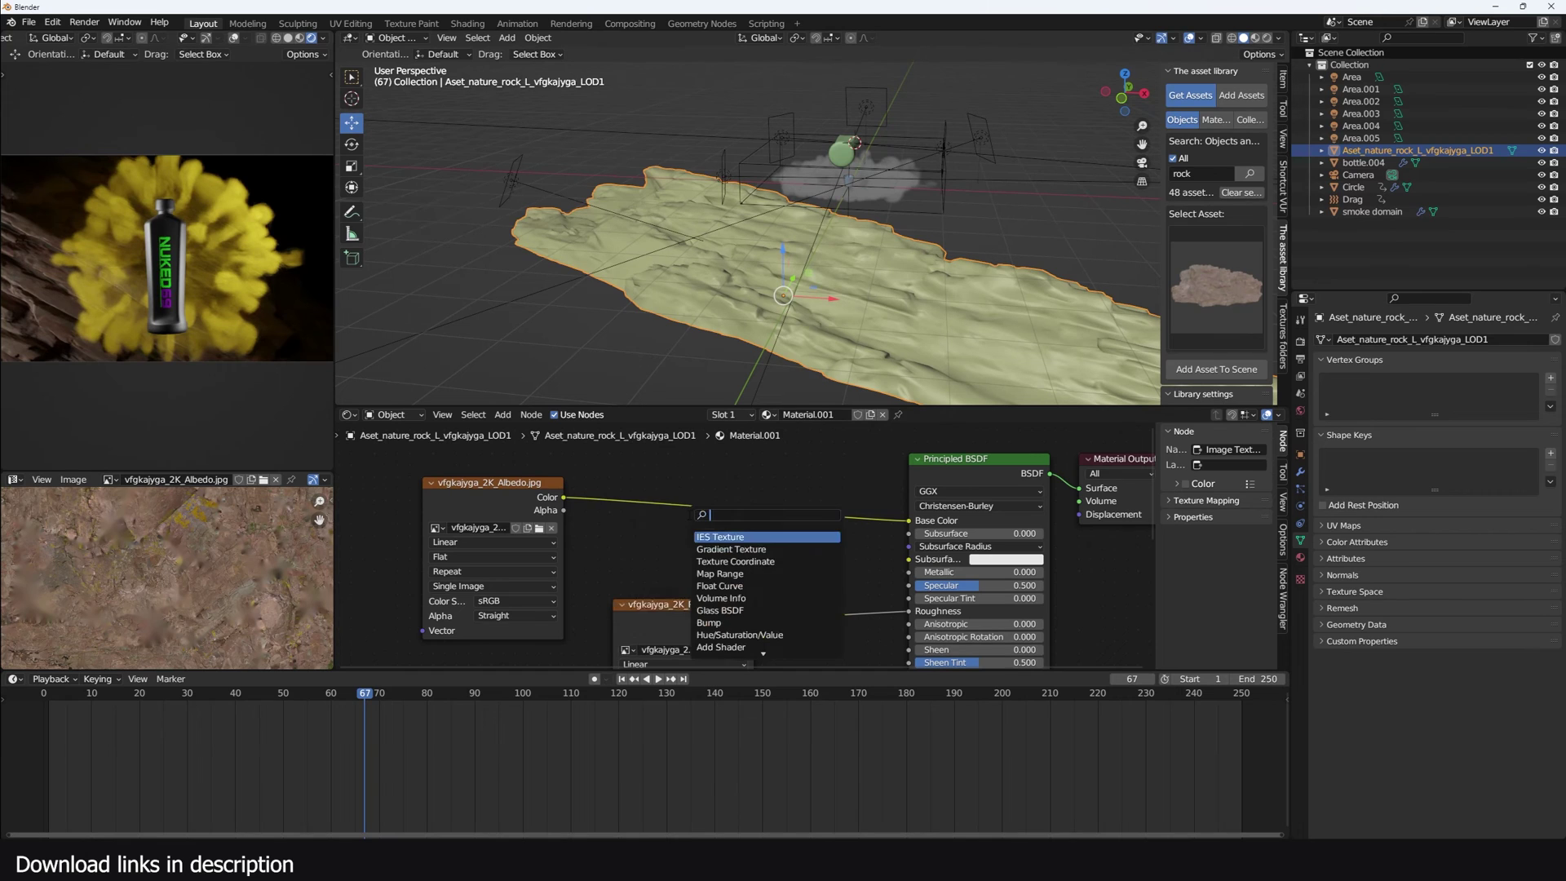
type("hue")
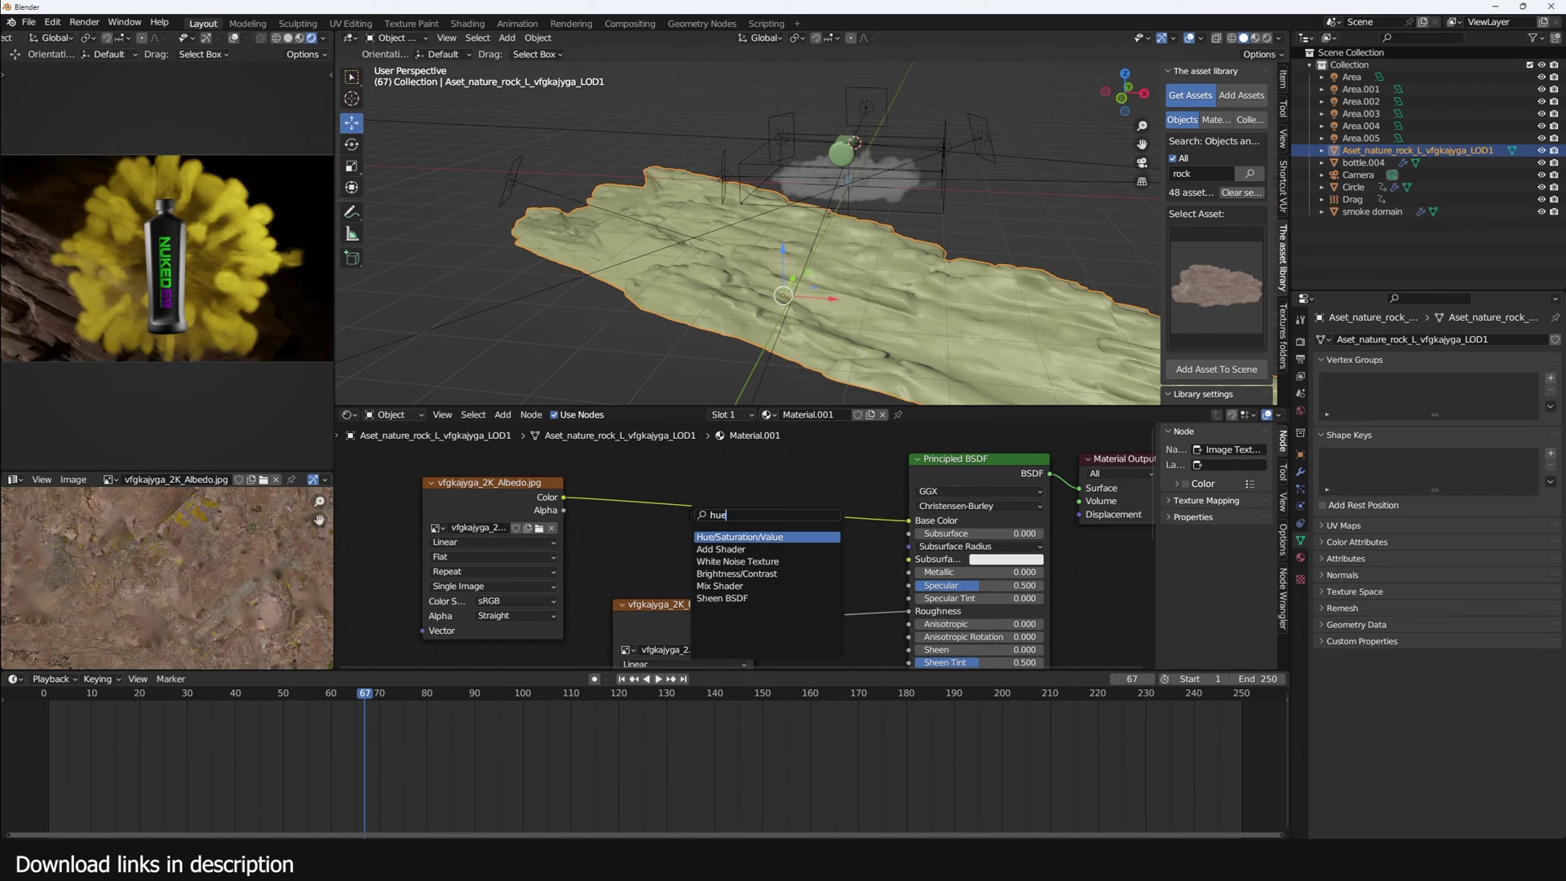
left_click(746, 536)
left_click(746, 534)
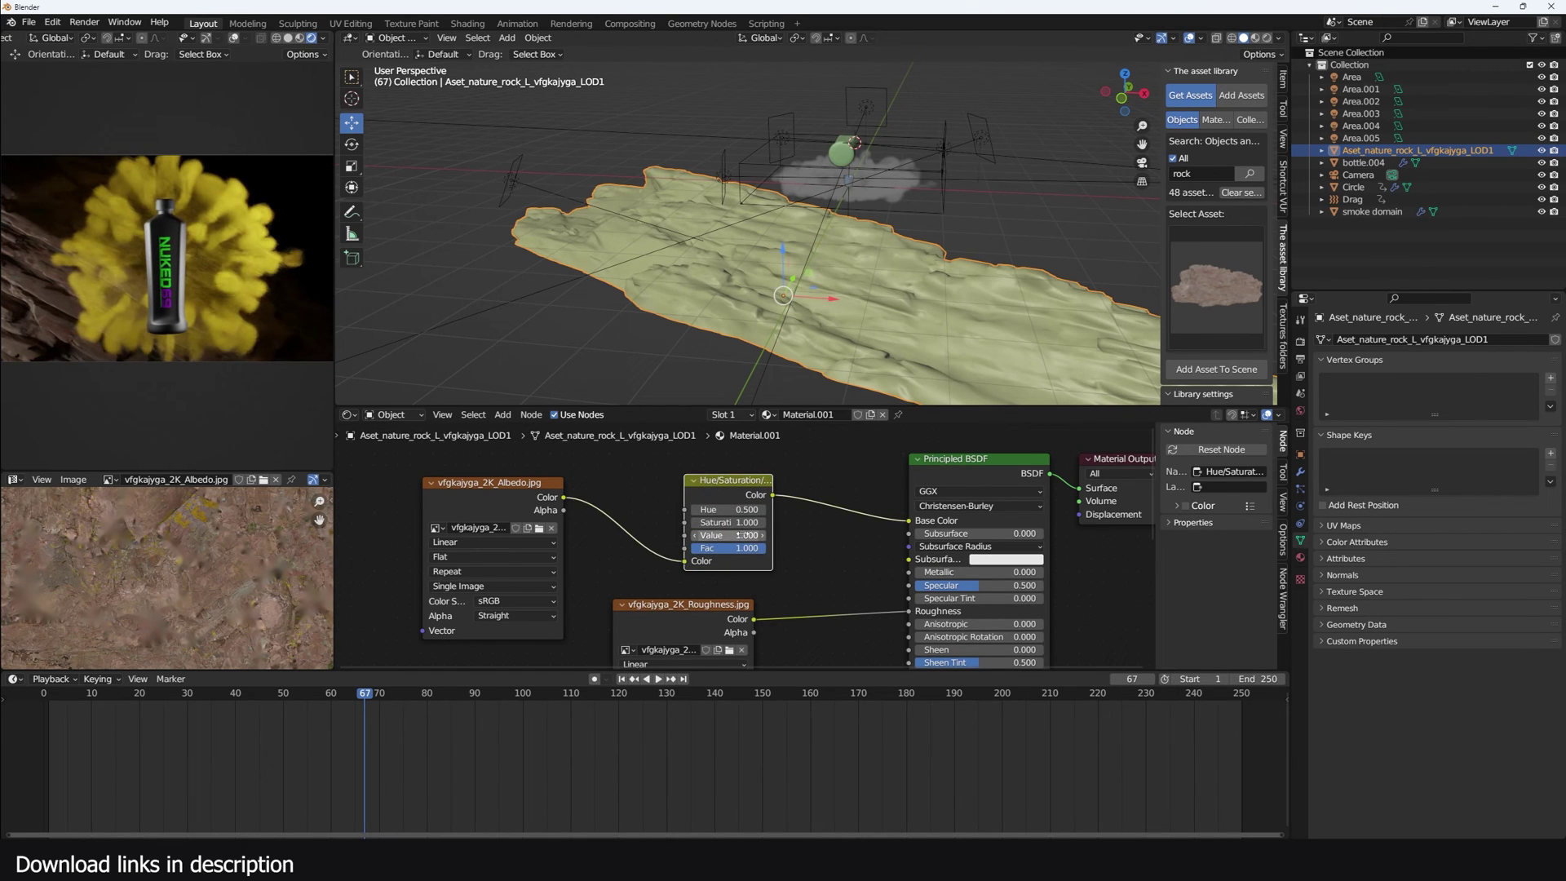
left_click_drag(743, 535, 693, 535)
Step: Insert a Color Ramp with a stop at 0.814 between the roughness texture and Roughness, and place a linked duplicate of the rock beside the original
scroll(758, 574, "down", 1)
middle_click_drag(758, 573, 812, 536)
left_click_drag(812, 537, 808, 540)
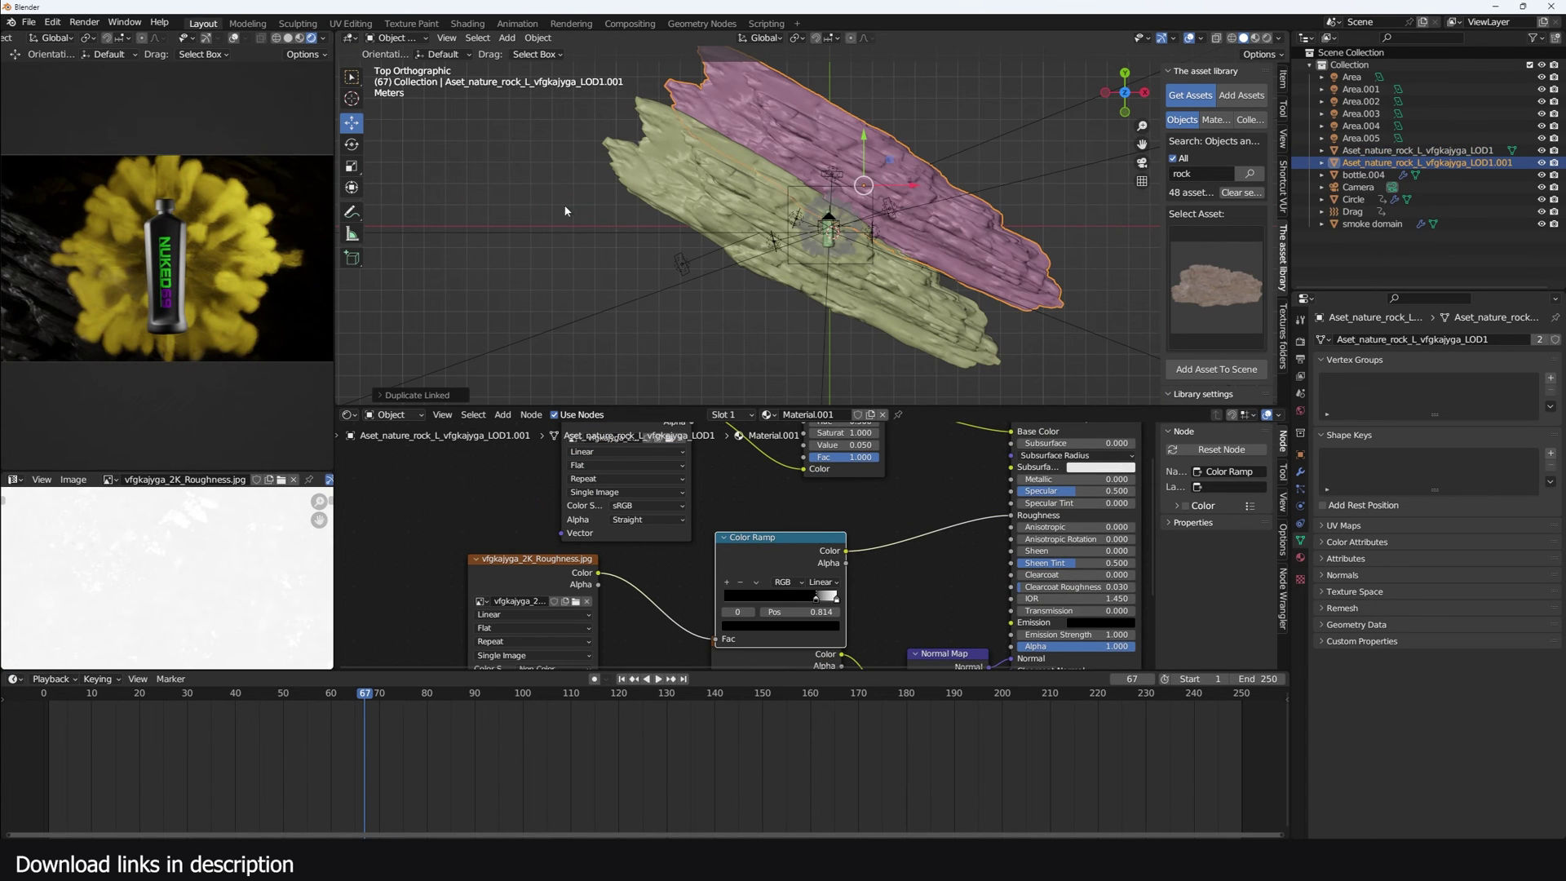
Step: Add the small rough rock from the asset library to the scene and link the large rock's Material.001 to it
scroll(565, 210, "up", 6)
middle_click_drag(565, 210, 895, 302)
left_click(852, 192)
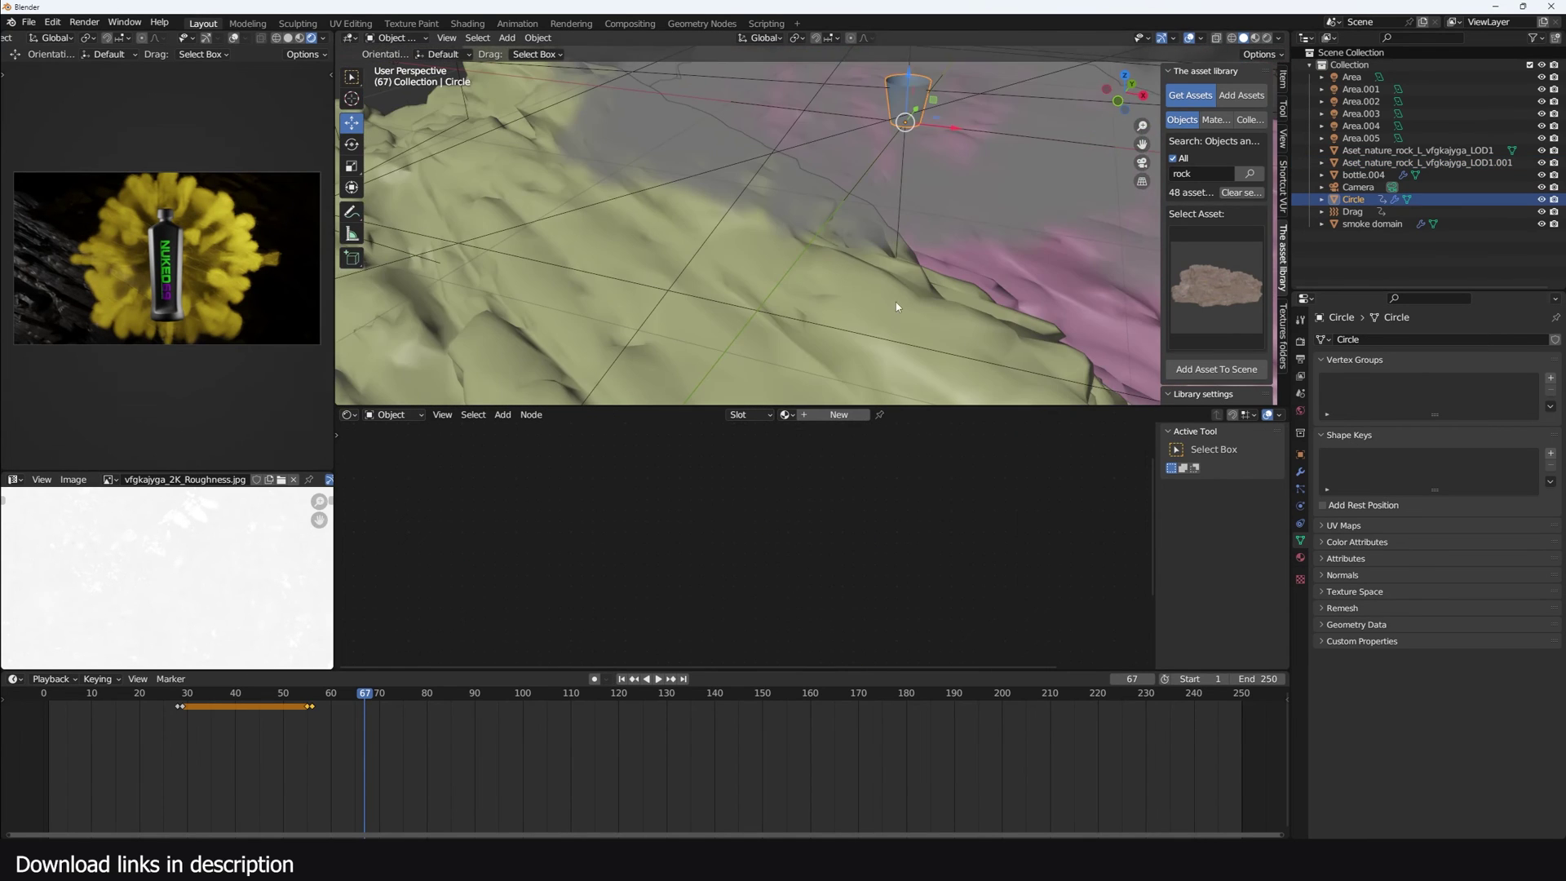
scroll(896, 301, "down", 3)
left_click(1216, 285)
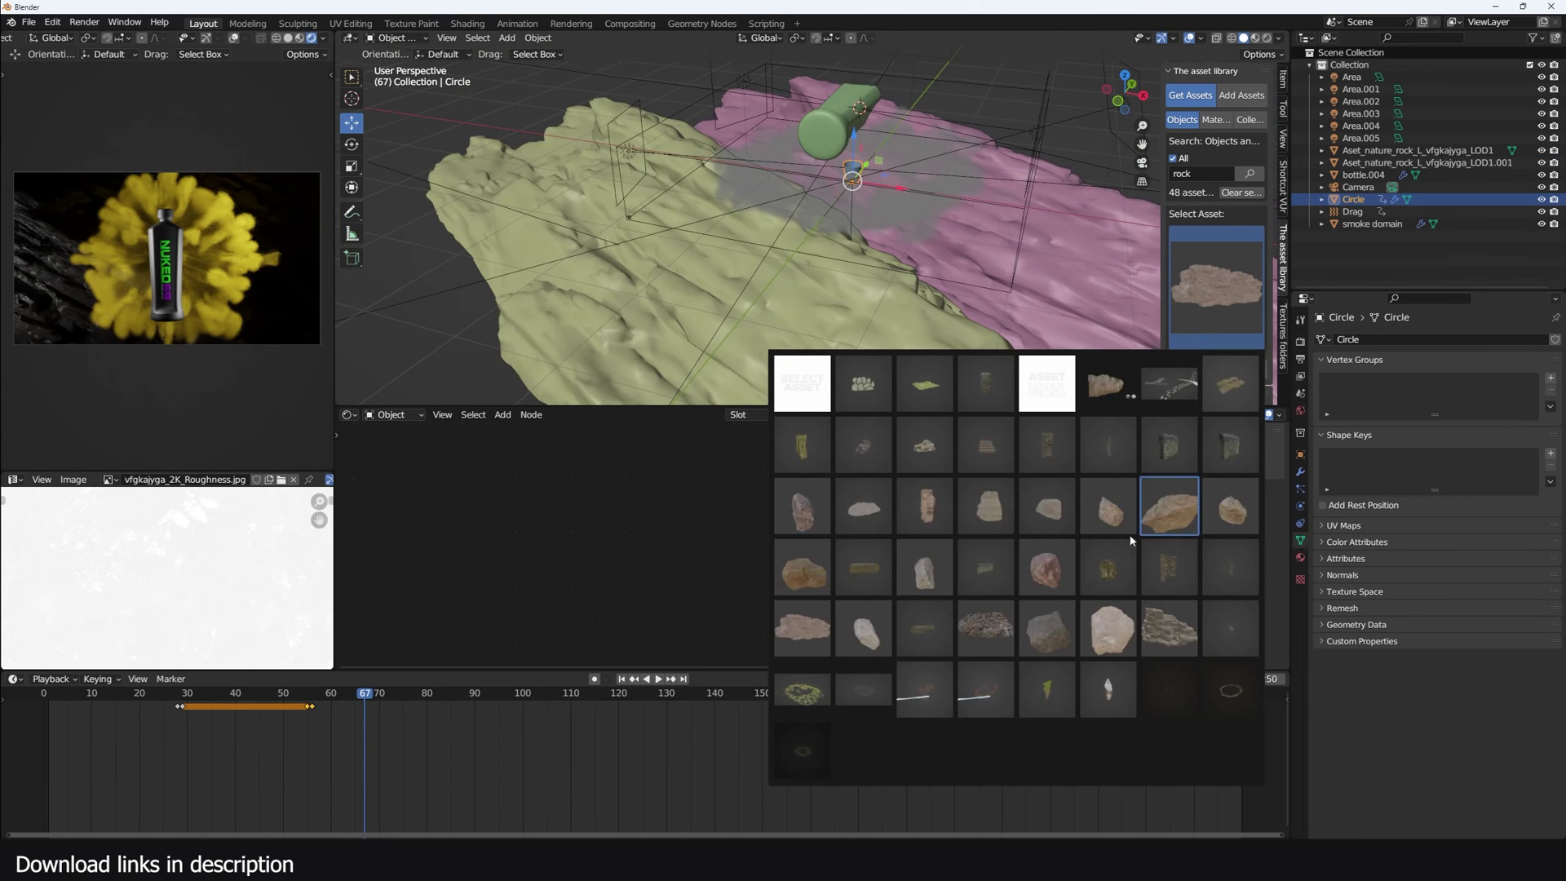
middle_click_drag(928, 291, 877, 295)
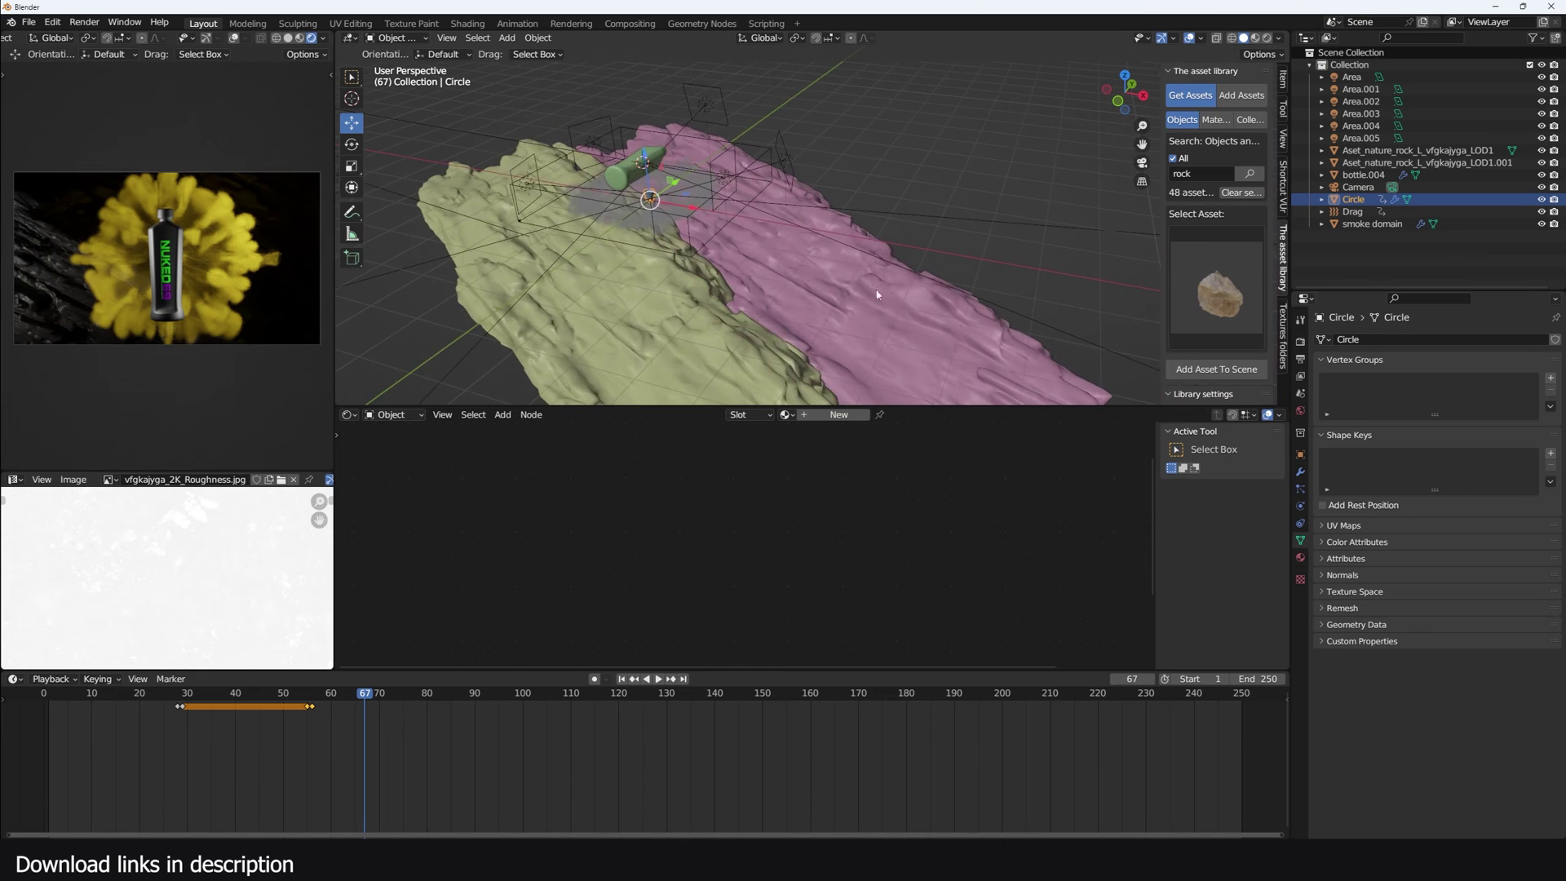
left_click(1193, 376)
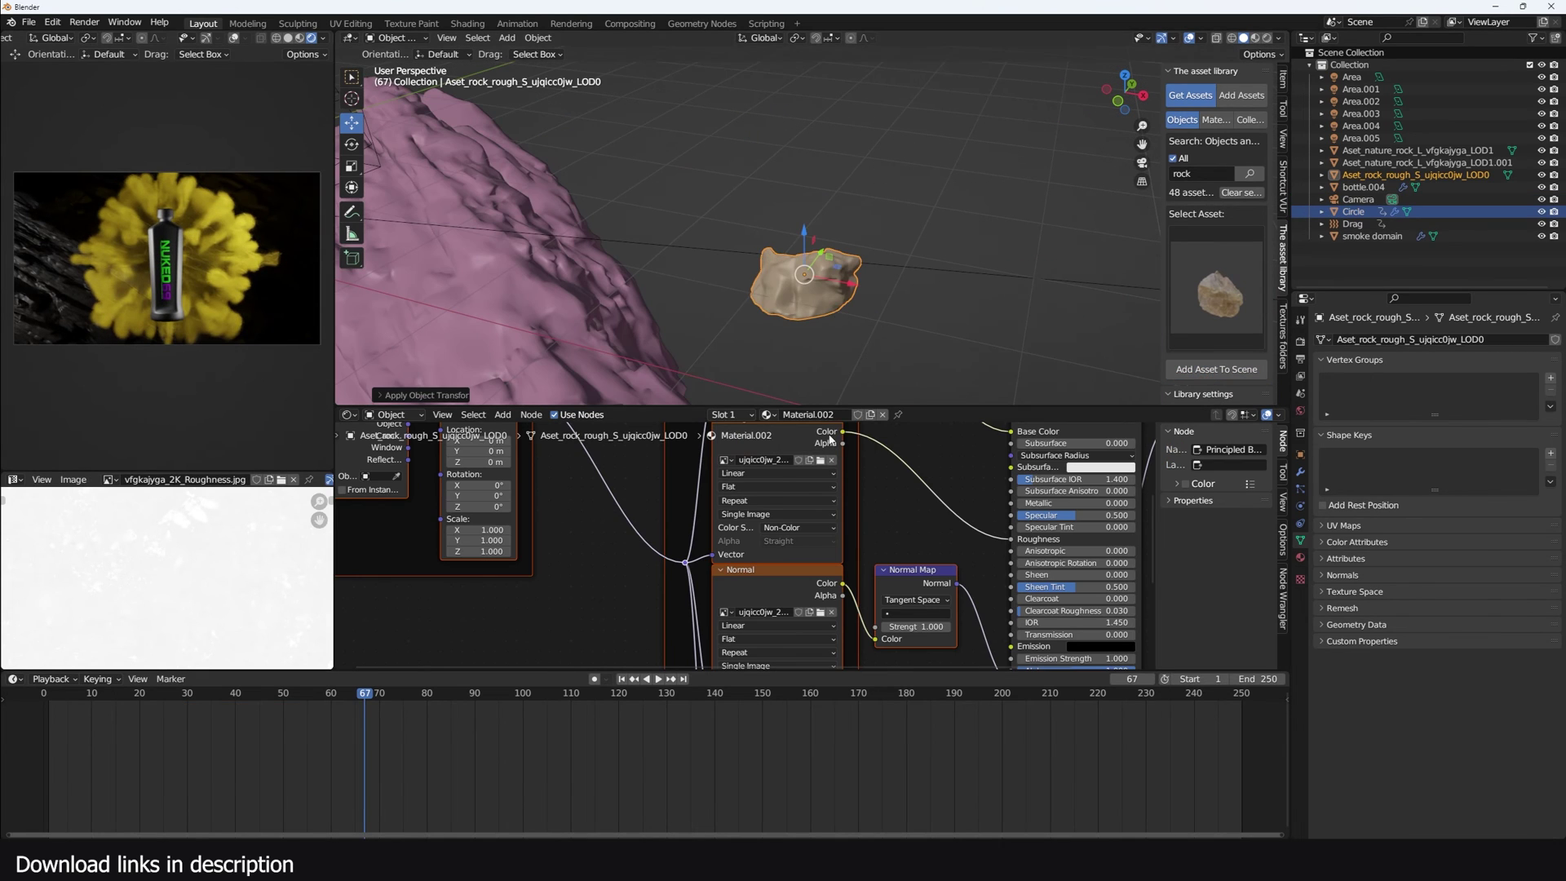
left_click(758, 313, "shift")
middle_click_drag(759, 313, 594, 210)
Step: Add an emitter particle system to the Circle object with gravity weight 0 and normal velocity 10 m/s
left_click(565, 213)
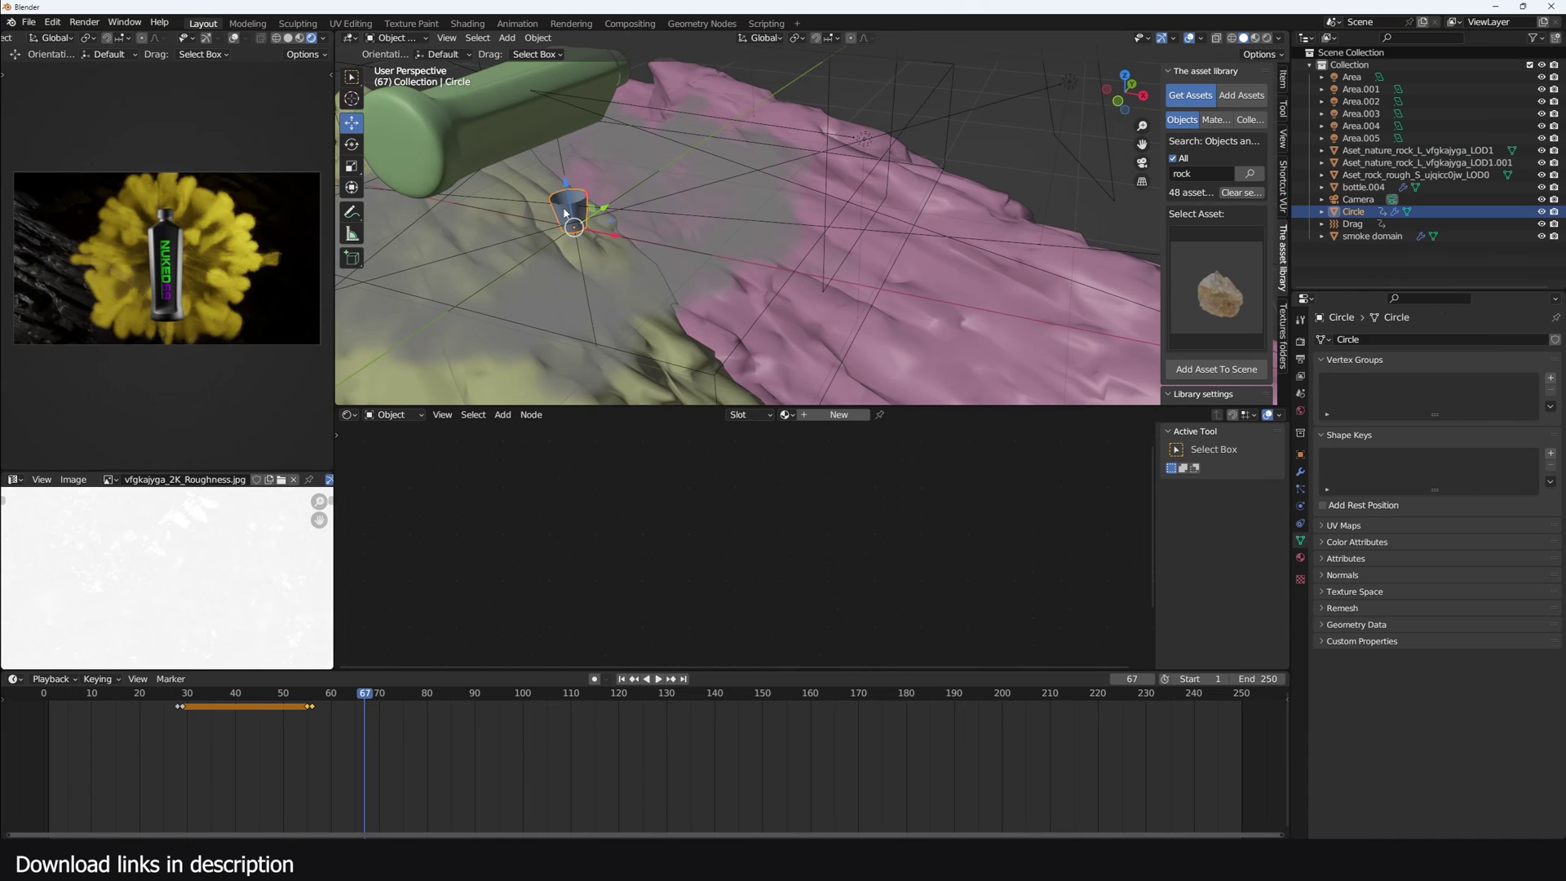
left_click(1299, 487)
left_click(1555, 339)
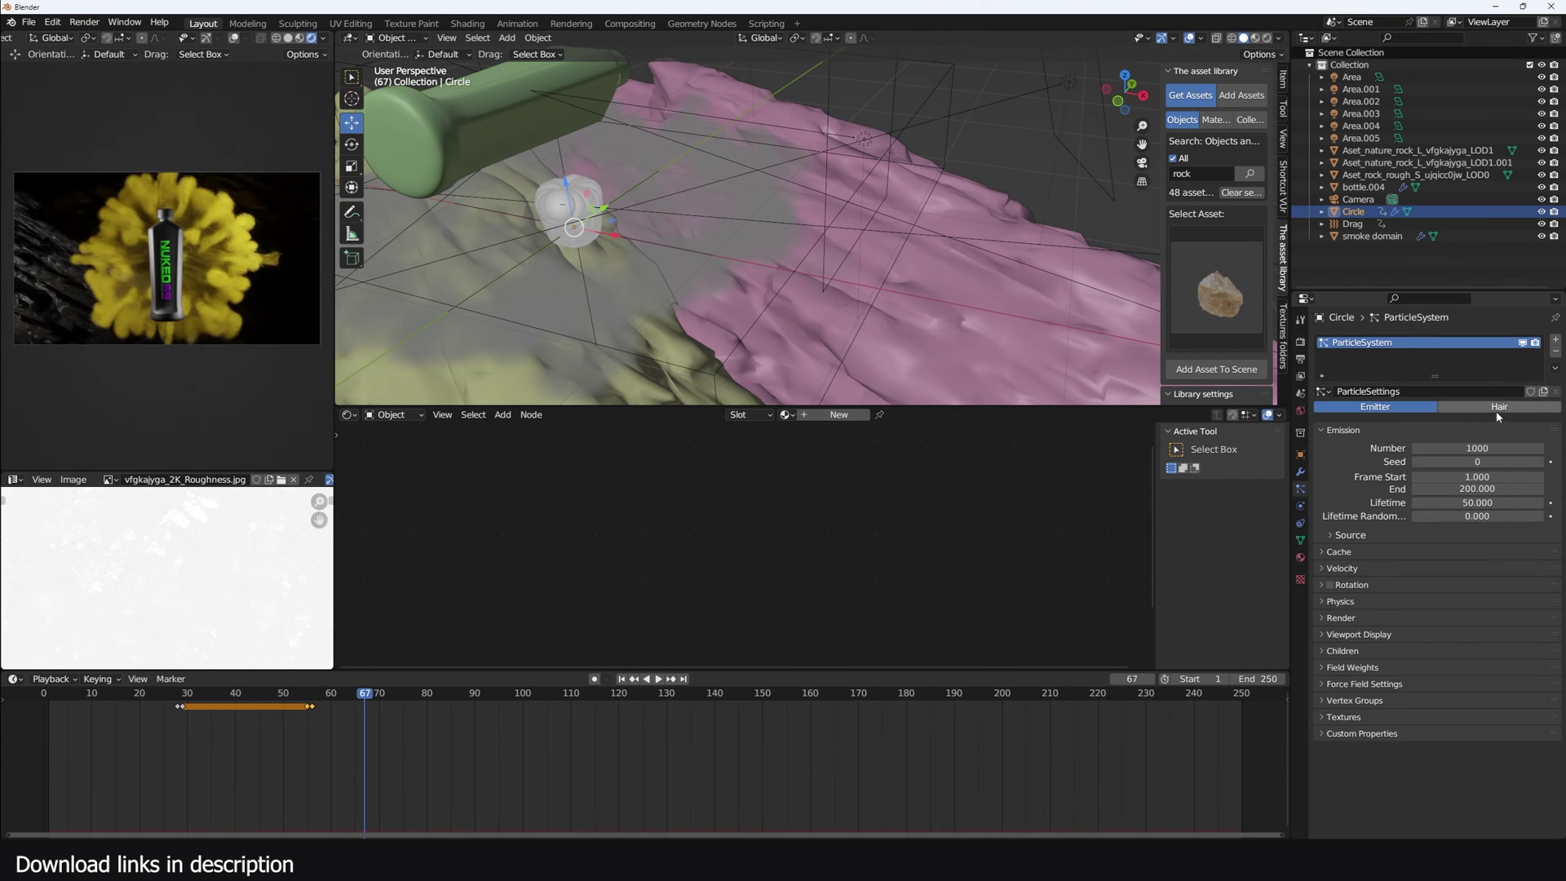
left_click(1375, 667)
left_click(1347, 570)
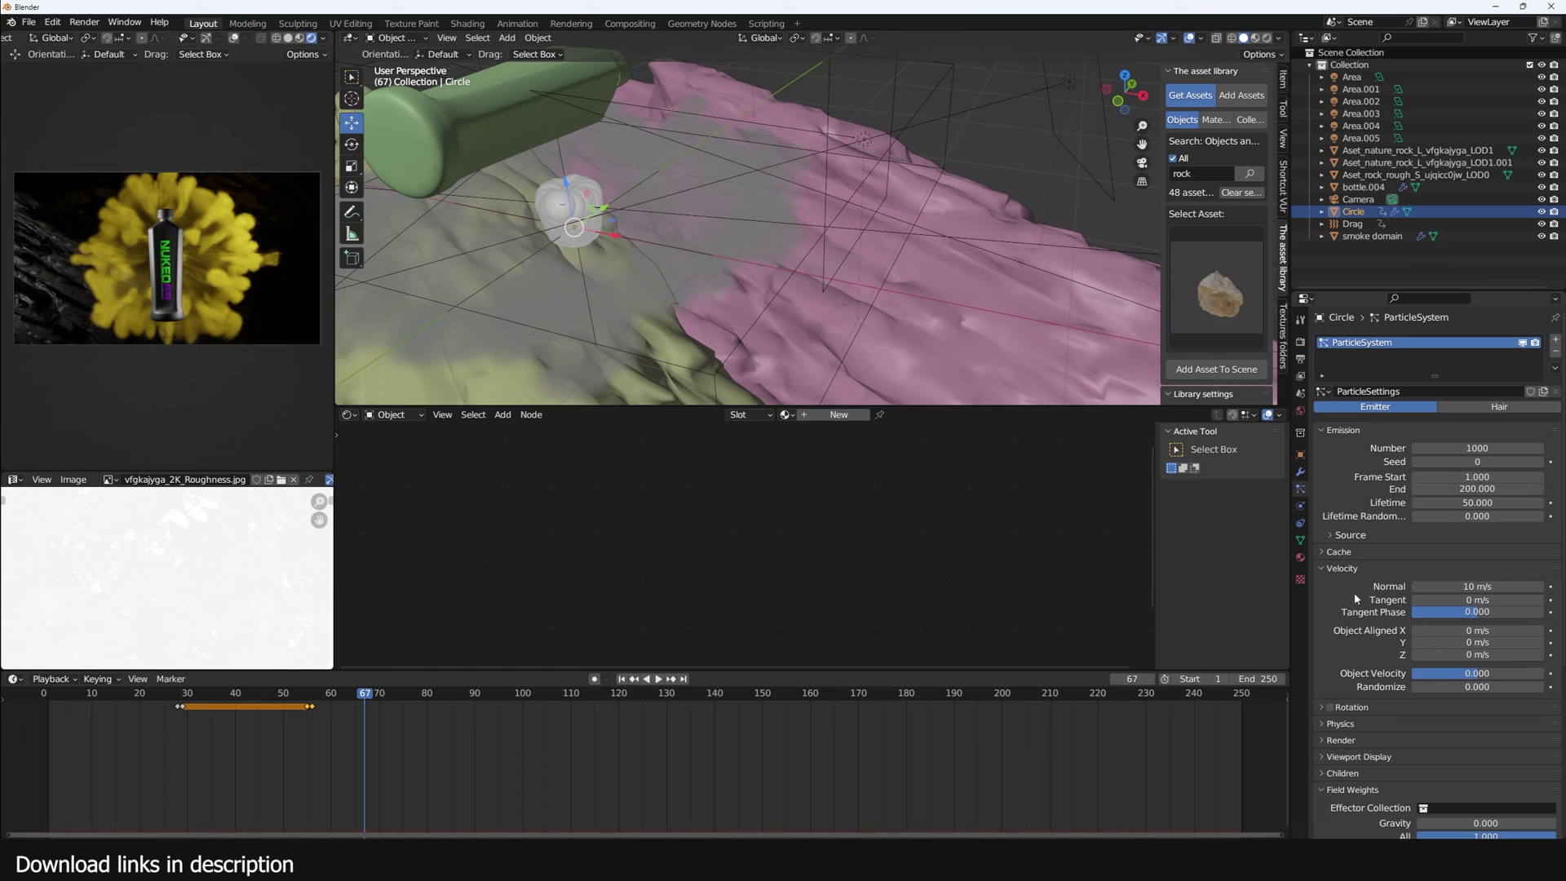
left_click(1363, 569)
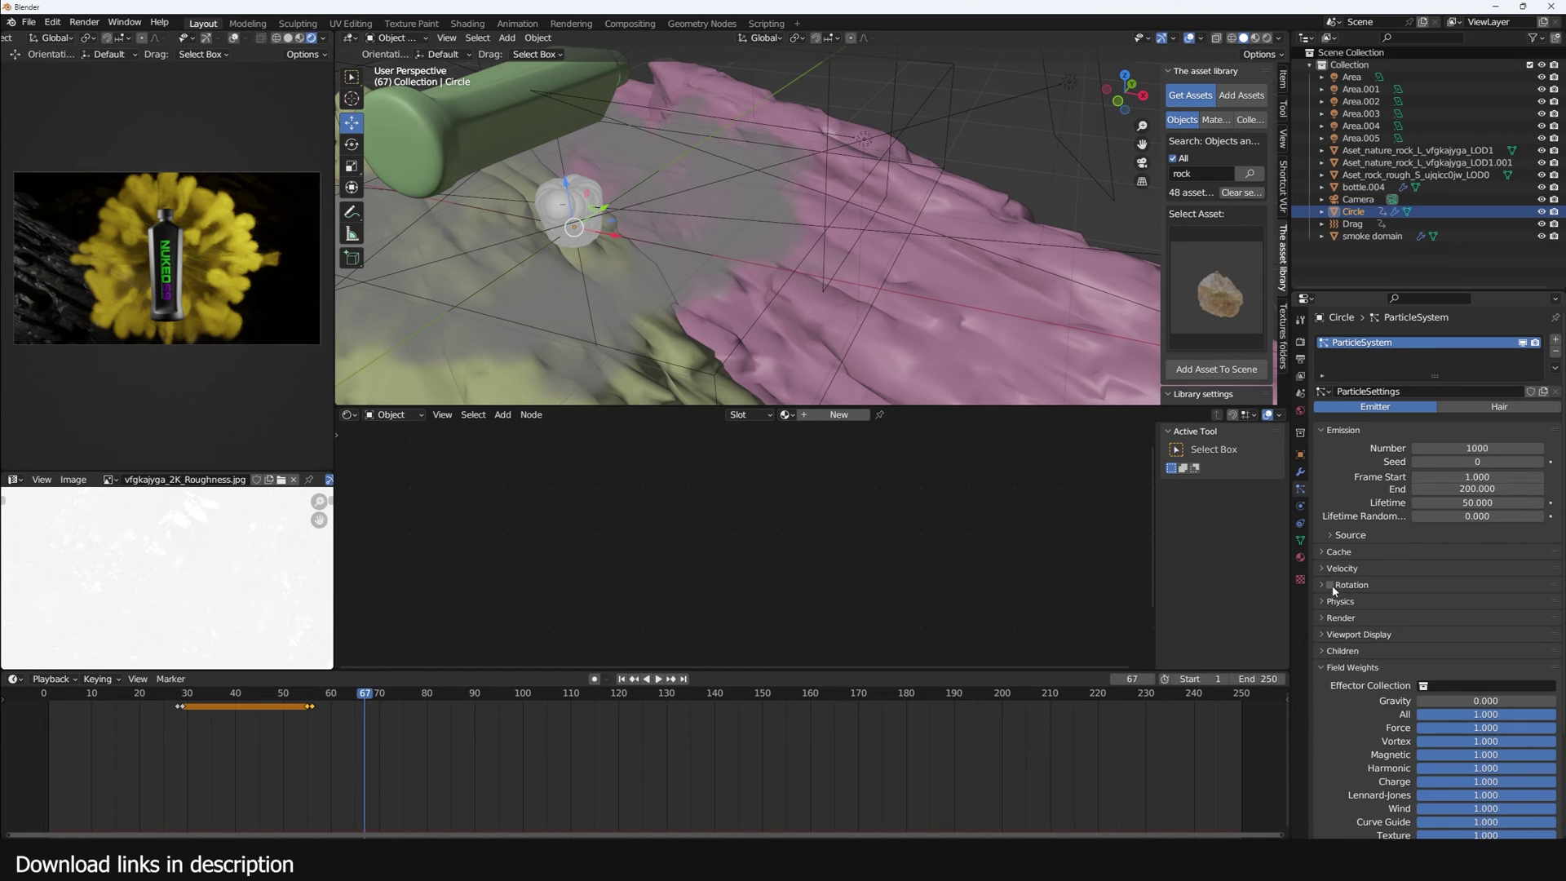
Step: Enable dynamic particle rotation with Randomize 1.000, Phase about 0.450 and angular velocity amount 1.000
left_click(1330, 585)
left_click(1370, 585)
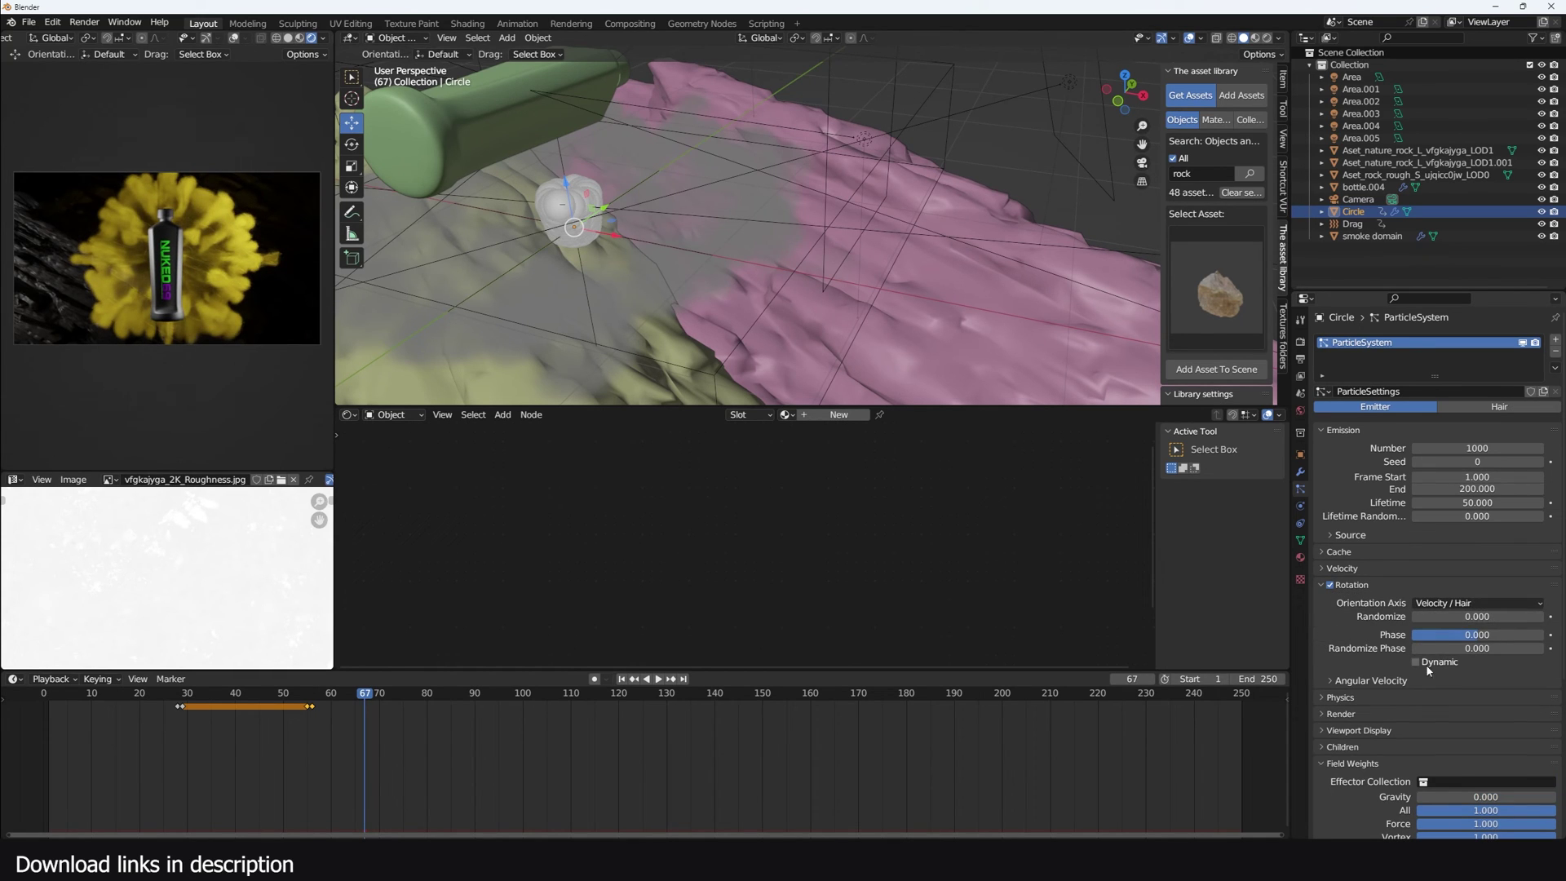
left_click(1403, 680)
left_click(1443, 699)
left_click(1444, 711)
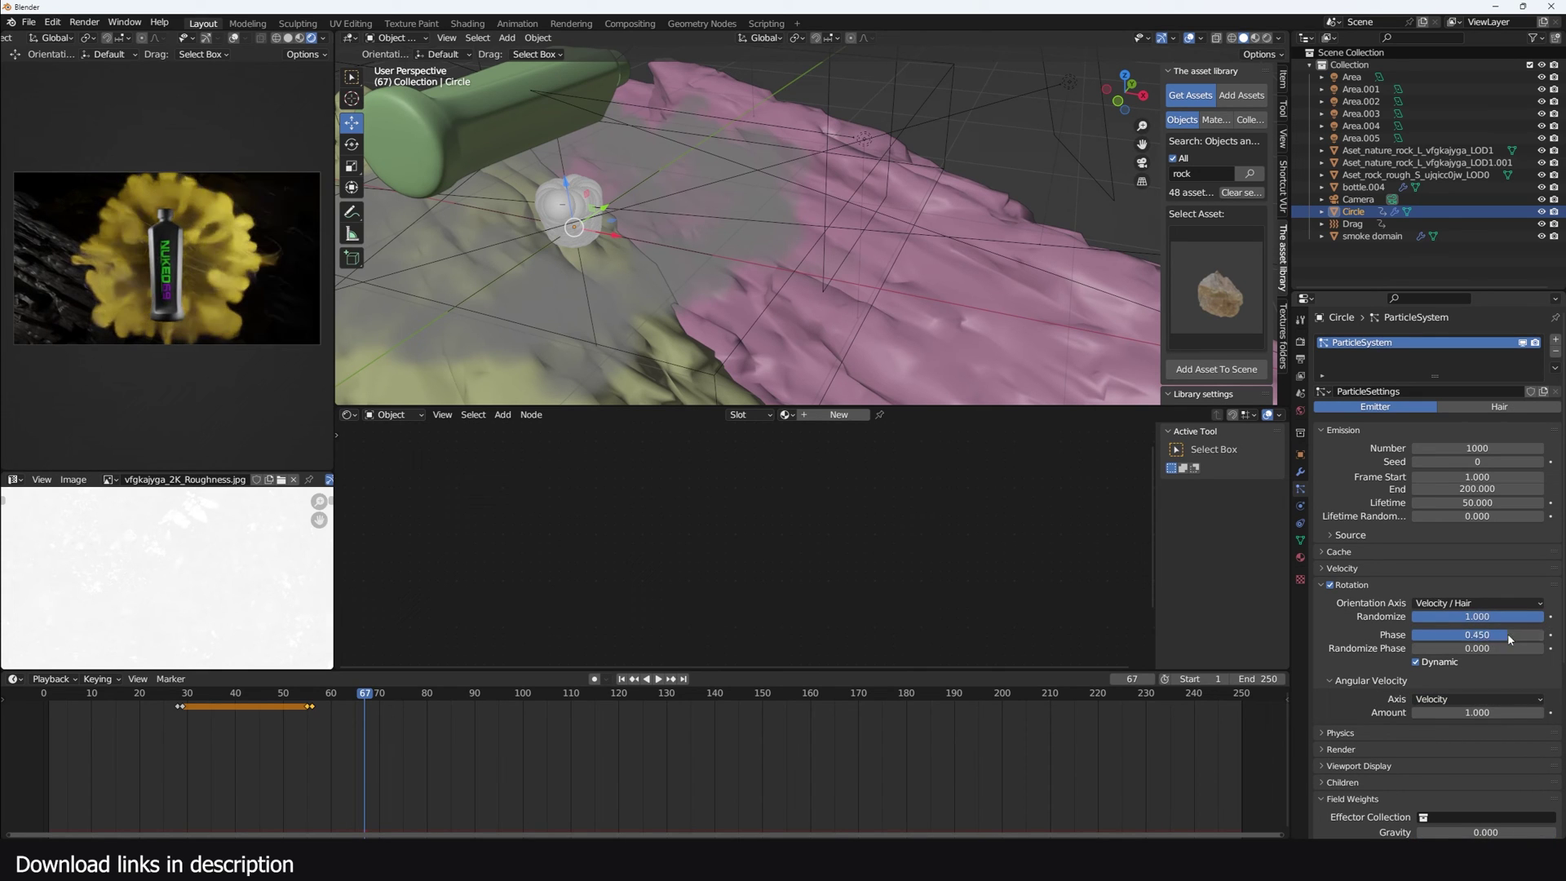
left_click(1326, 585)
Step: Render the particles as Object, using the small rough rock as the instance object
left_click(1341, 618)
left_click(1460, 635)
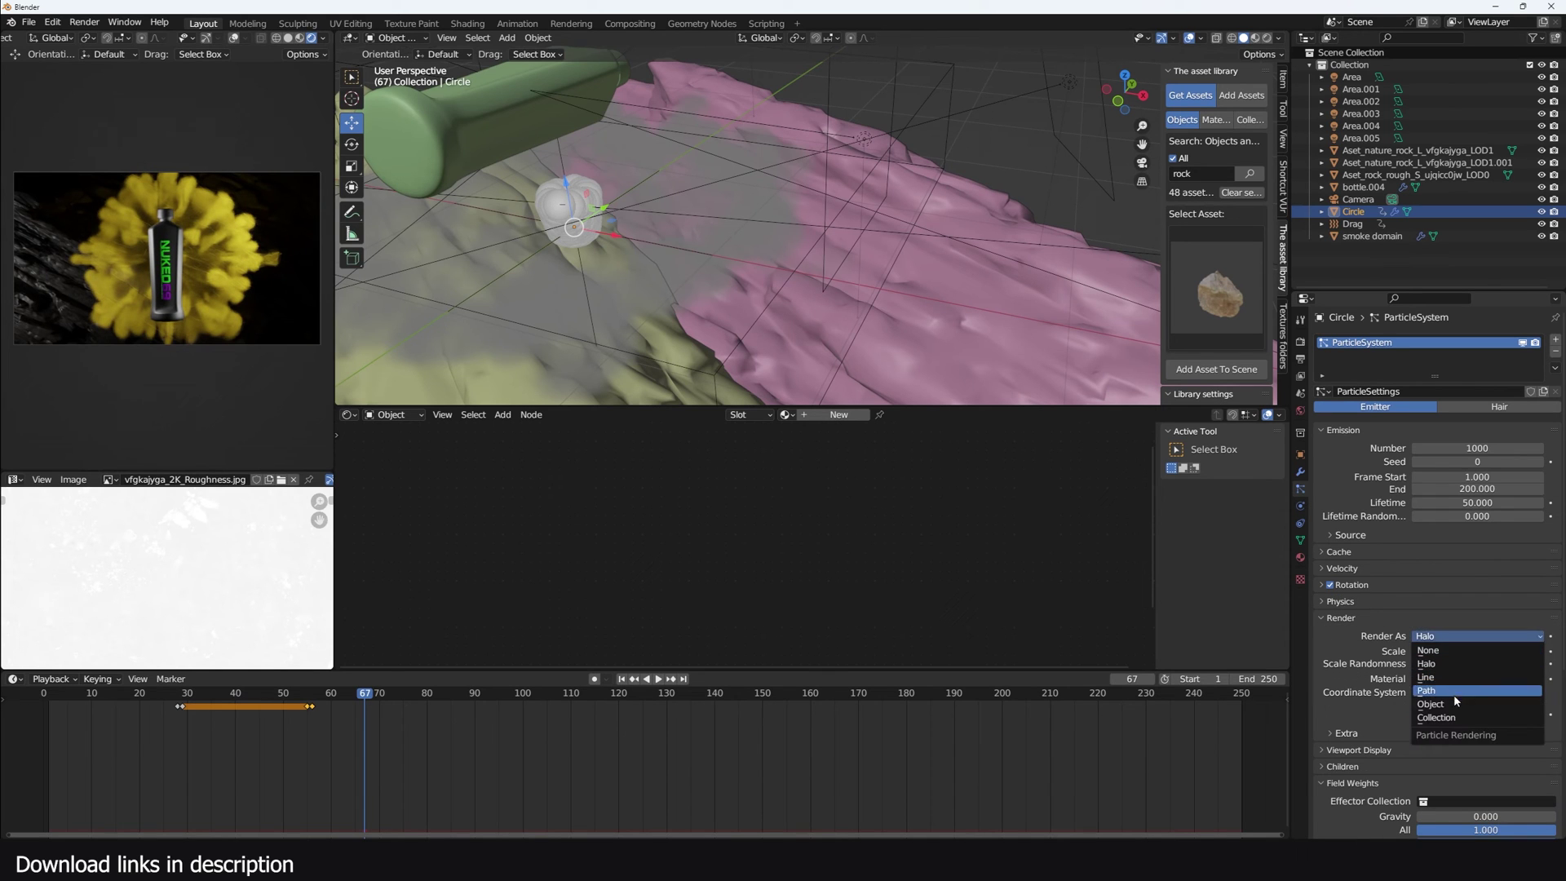
left_click(1456, 704)
mouse_move(950, 312)
middle_mouse_down()
mouse_move(751, 307)
mouse_move(951, 285)
middle_mouse_up()
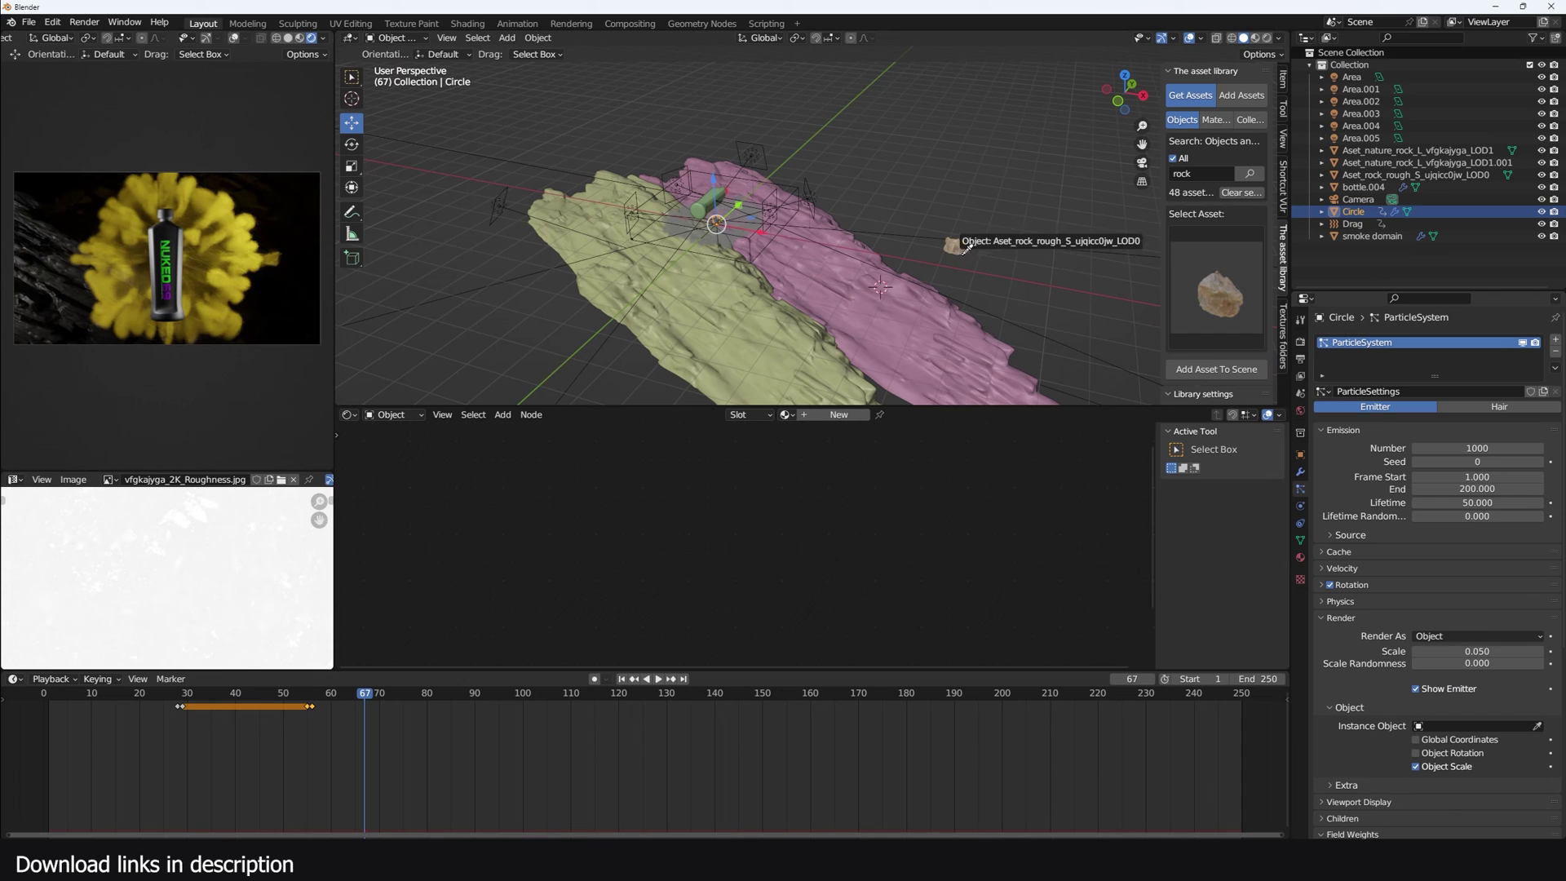
left_click(964, 249)
Step: Simplify the small rough rock with a Decimate modifier and apply it
left_click(964, 248)
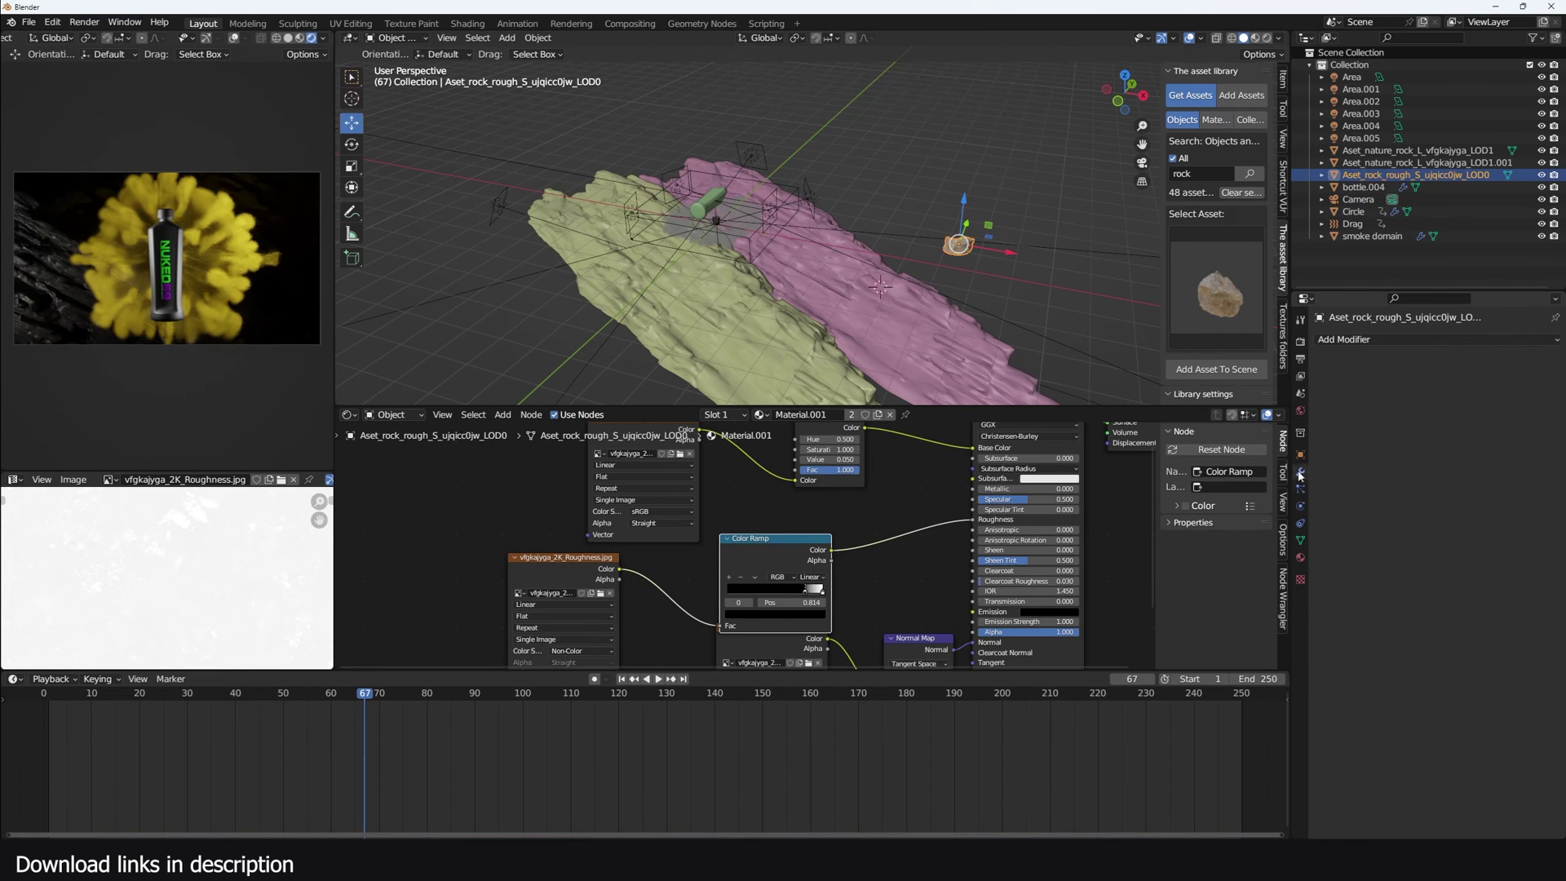
left_click(1436, 339)
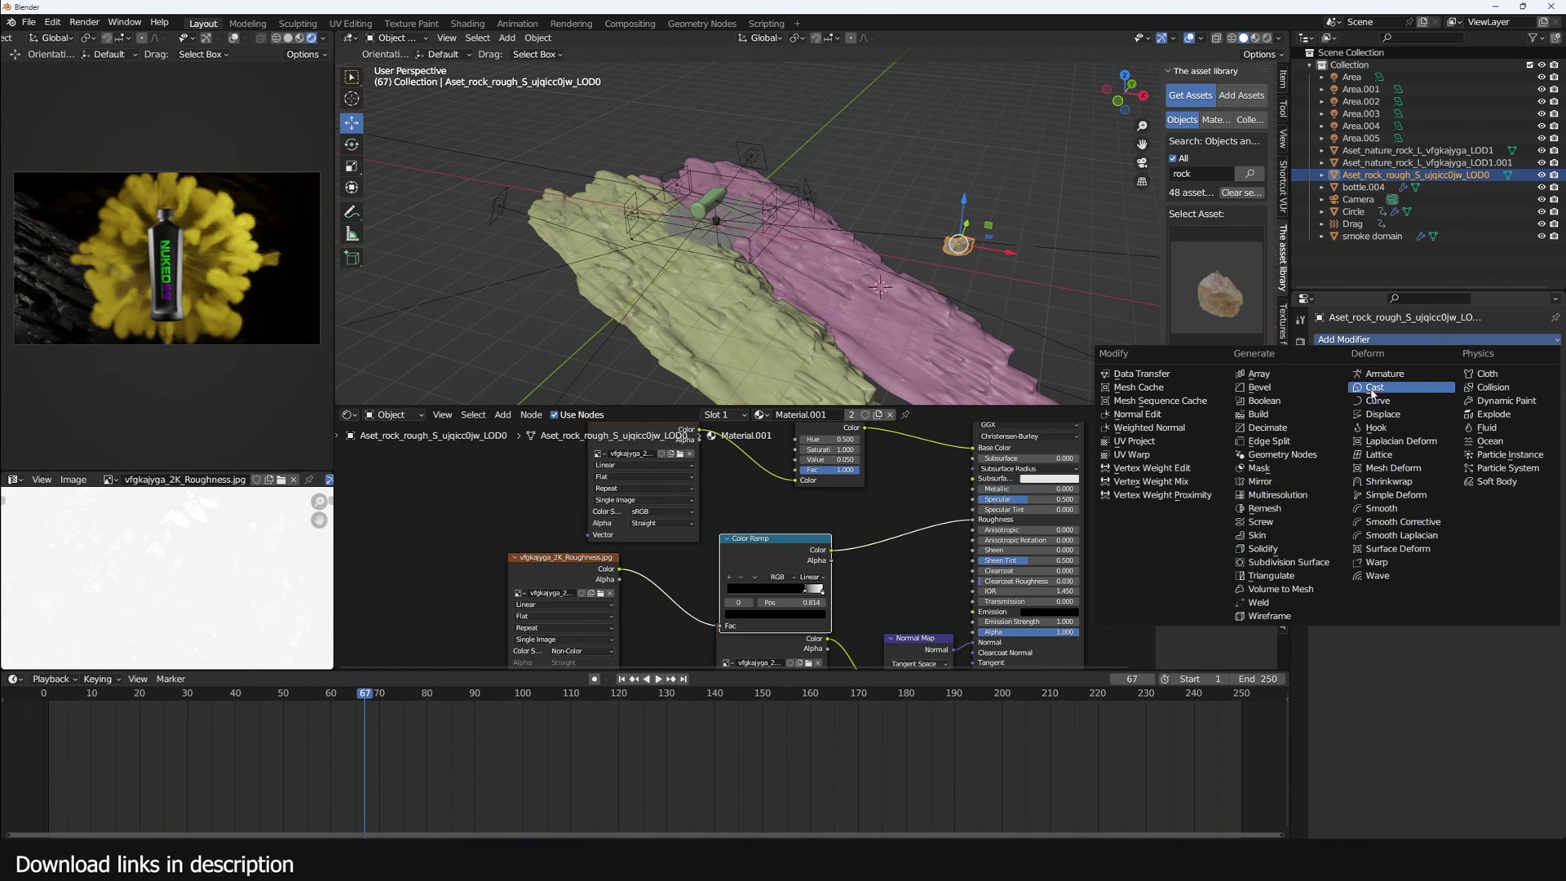
left_click(1291, 429)
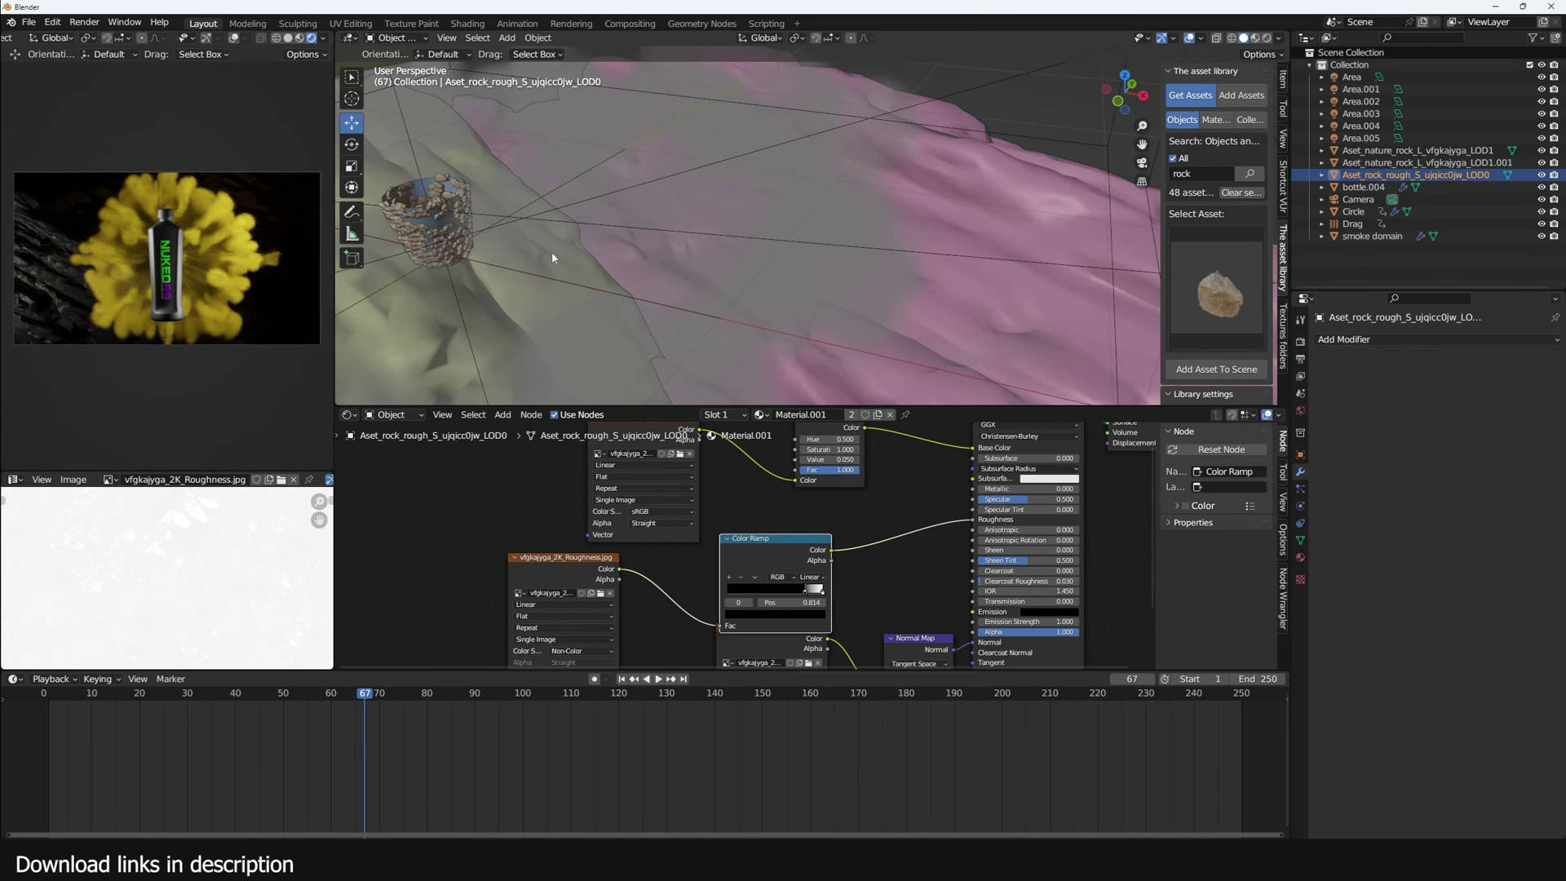
Step: Select the Circle emitter and play the animation from the start to preview its rock particles
left_click(461, 236)
left_click_drag(51, 771, 43, 771)
key("space")
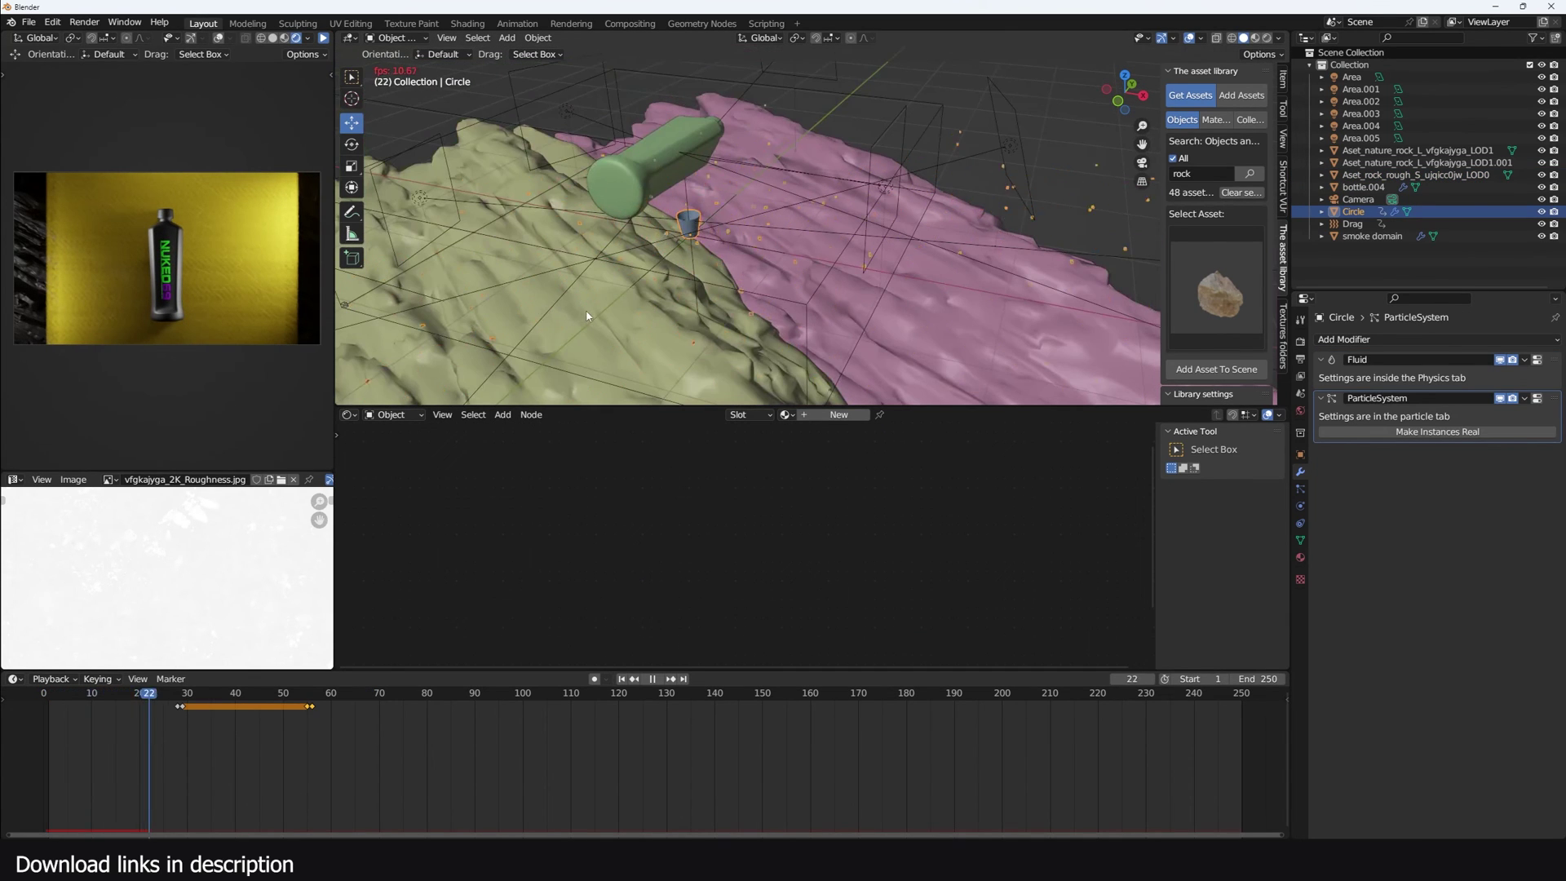
left_click(1540, 399)
key("space")
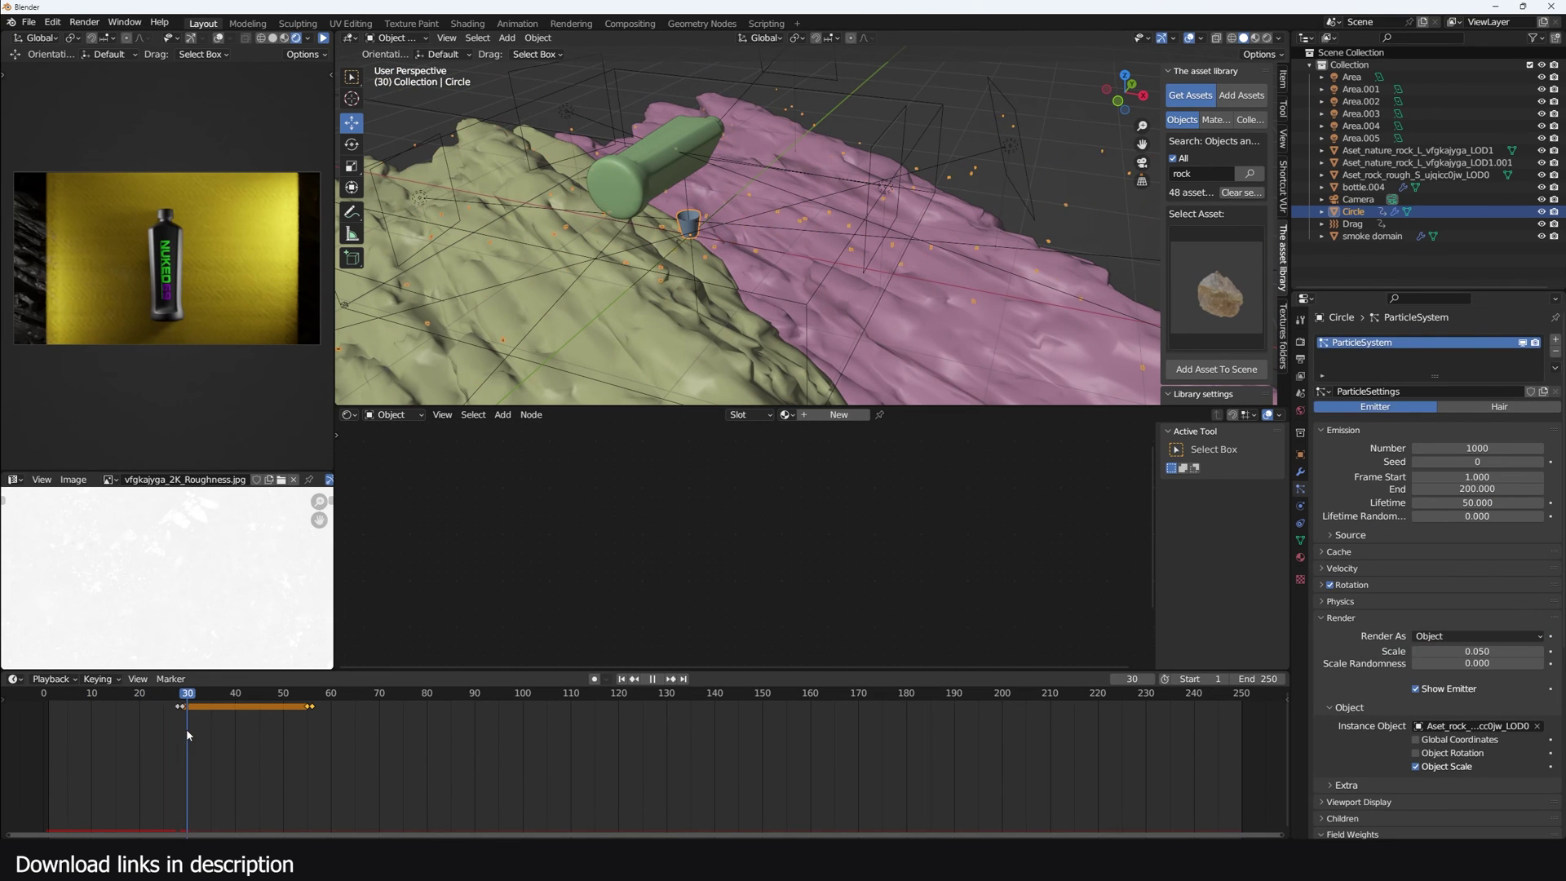
Step: Set the particle emission to start at frame 29 and end at 32 with lifetime 100, and check it through the camera
left_click_drag(186, 734, 185, 734)
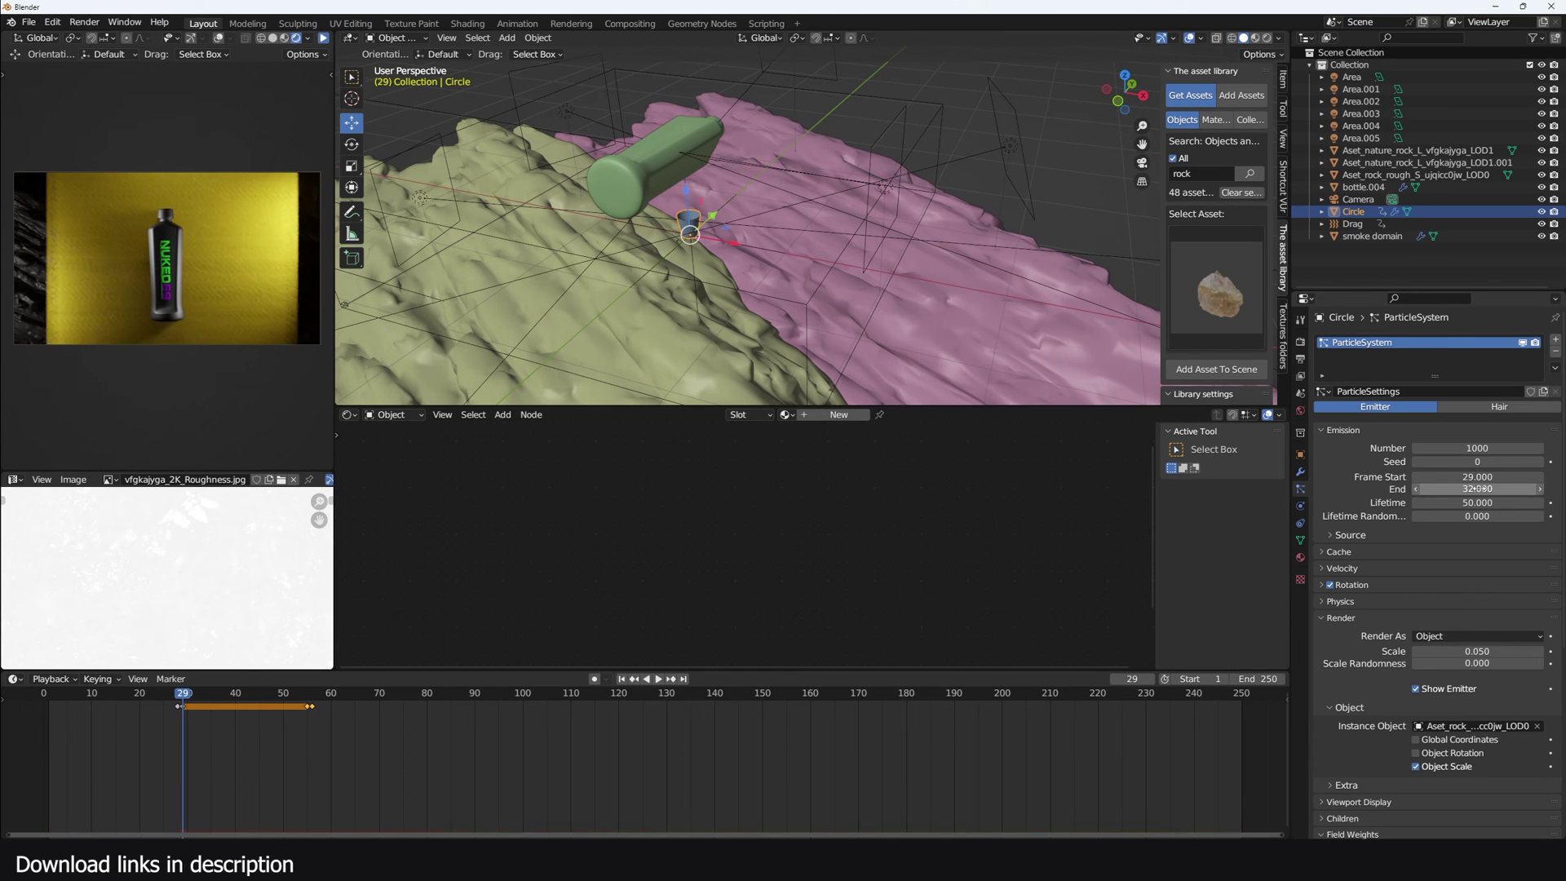
key("space")
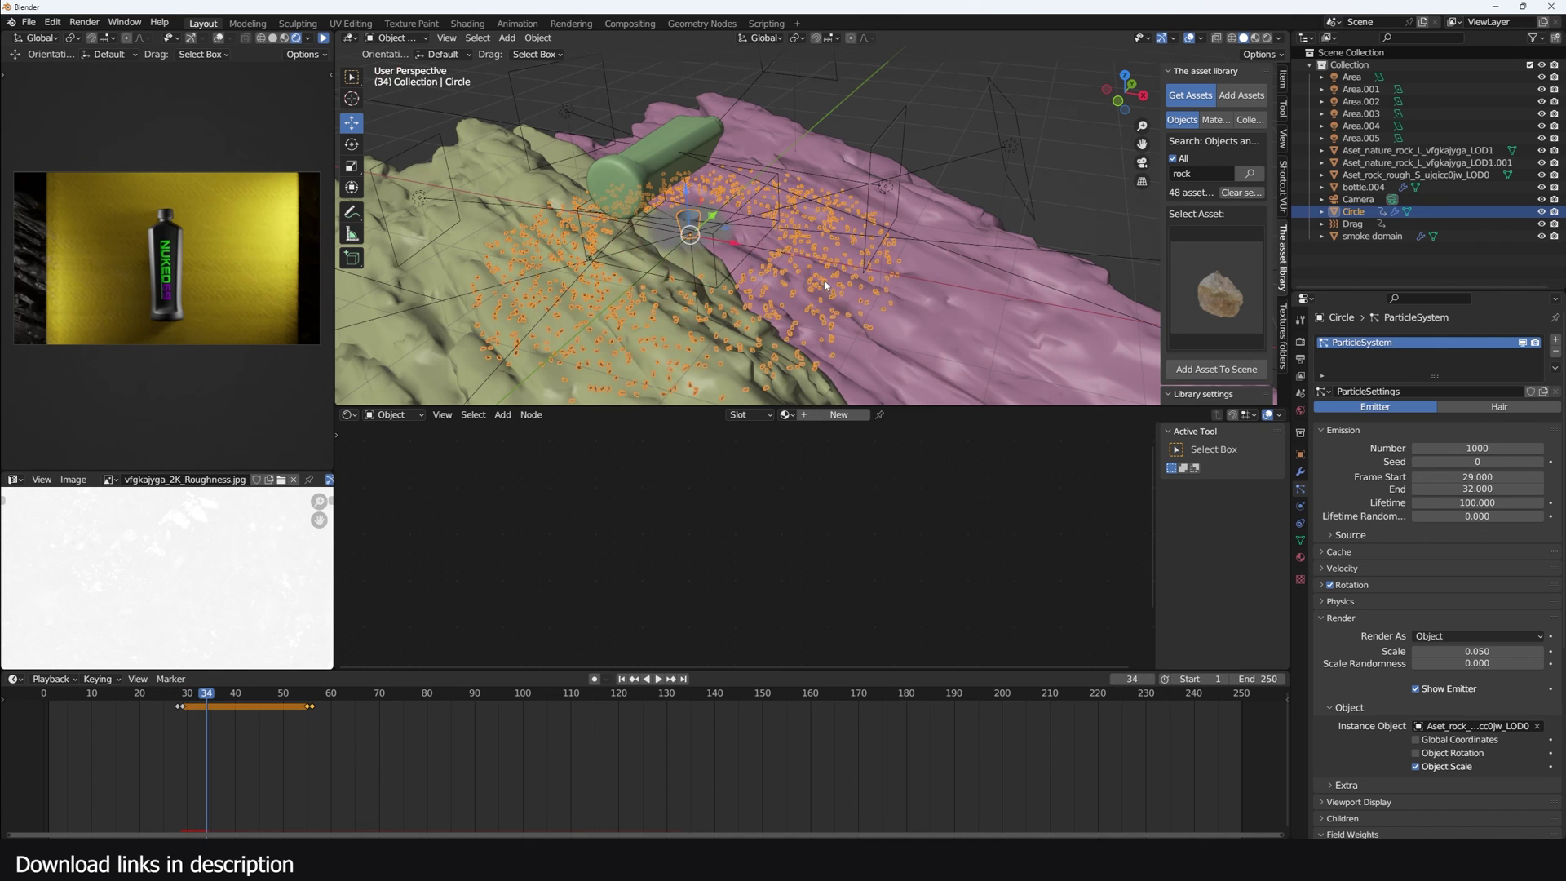
key("KP_0")
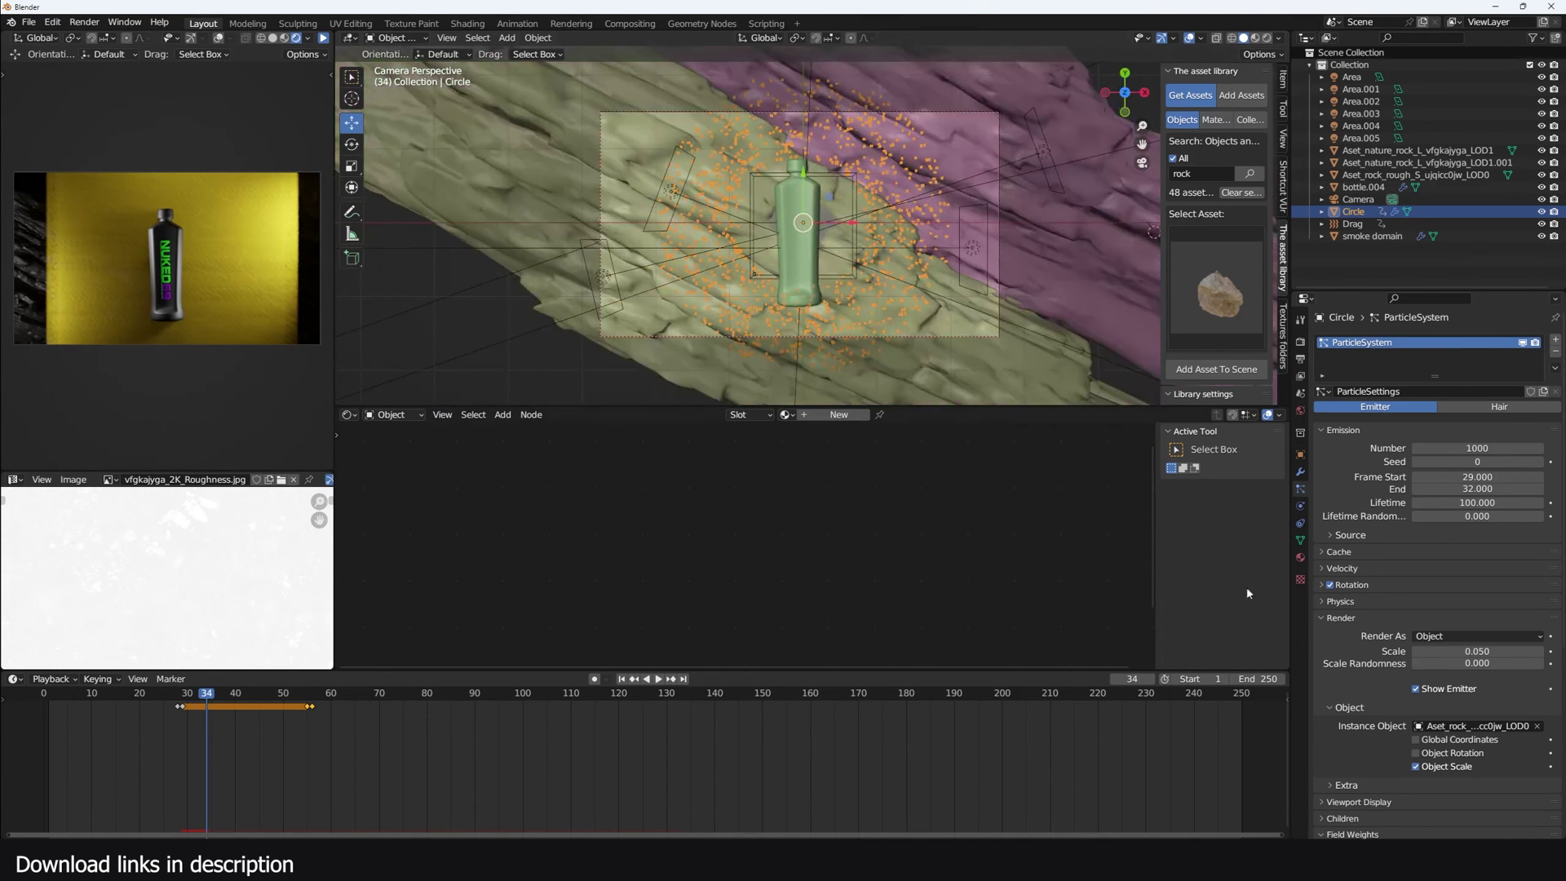
Step: Set the particles' scale to 0.220, scale randomness to 1.000, number to 500 and normal velocity to 3 m/s
left_click_drag(1477, 650, 1545, 663)
key("alt+a")
scroll(754, 214, "up", 4)
scroll(755, 214, "down", 1)
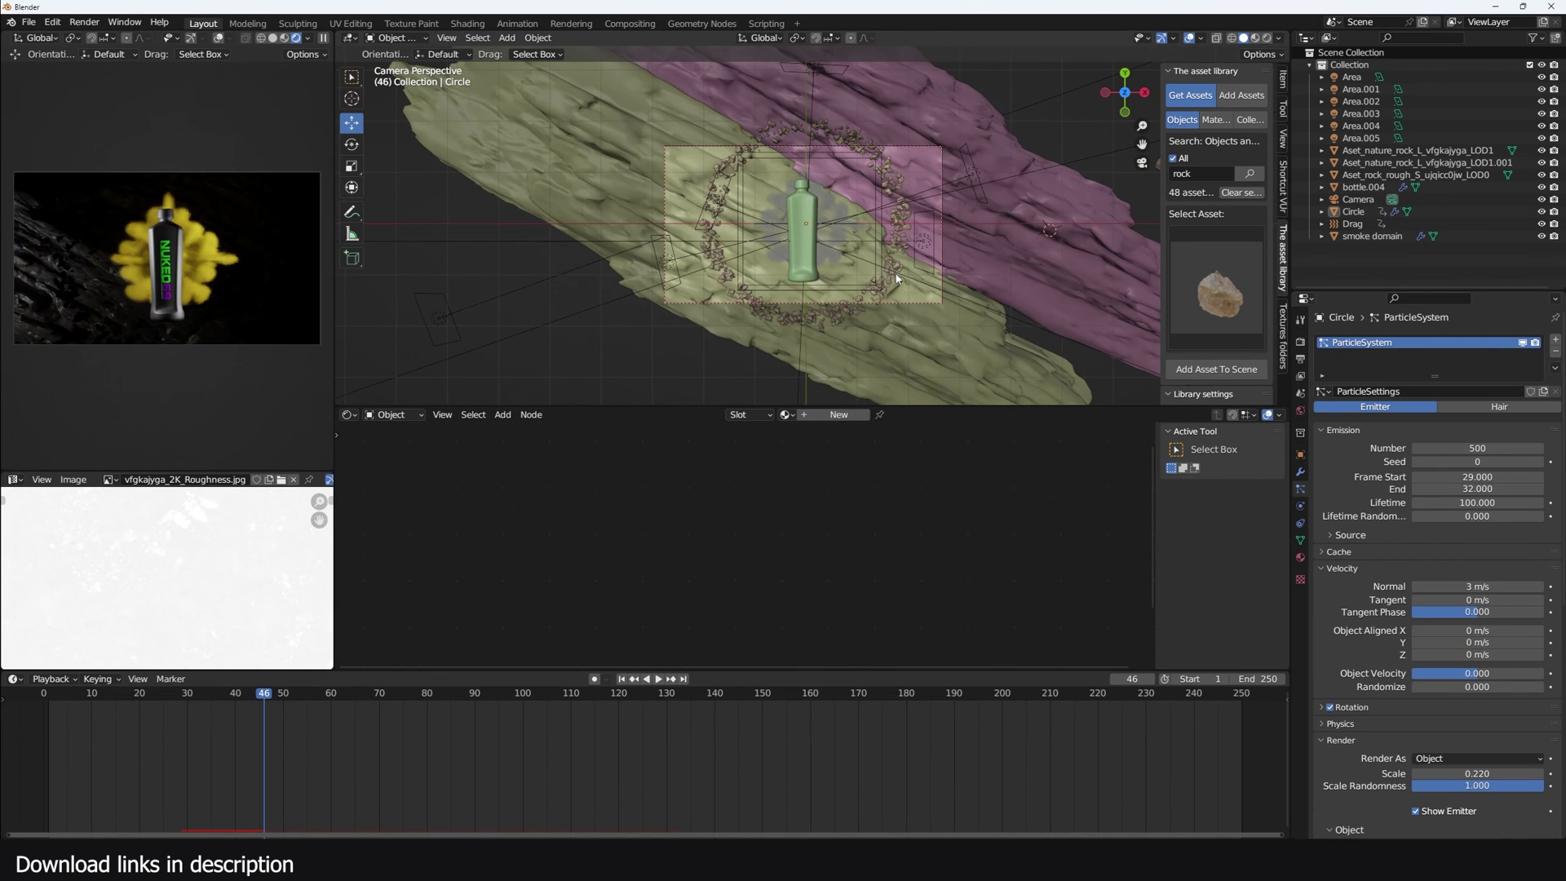
Step: Add the duplicated large rock and the small rough rock to Area.005's light linking collection
left_click(896, 278)
left_click(913, 232)
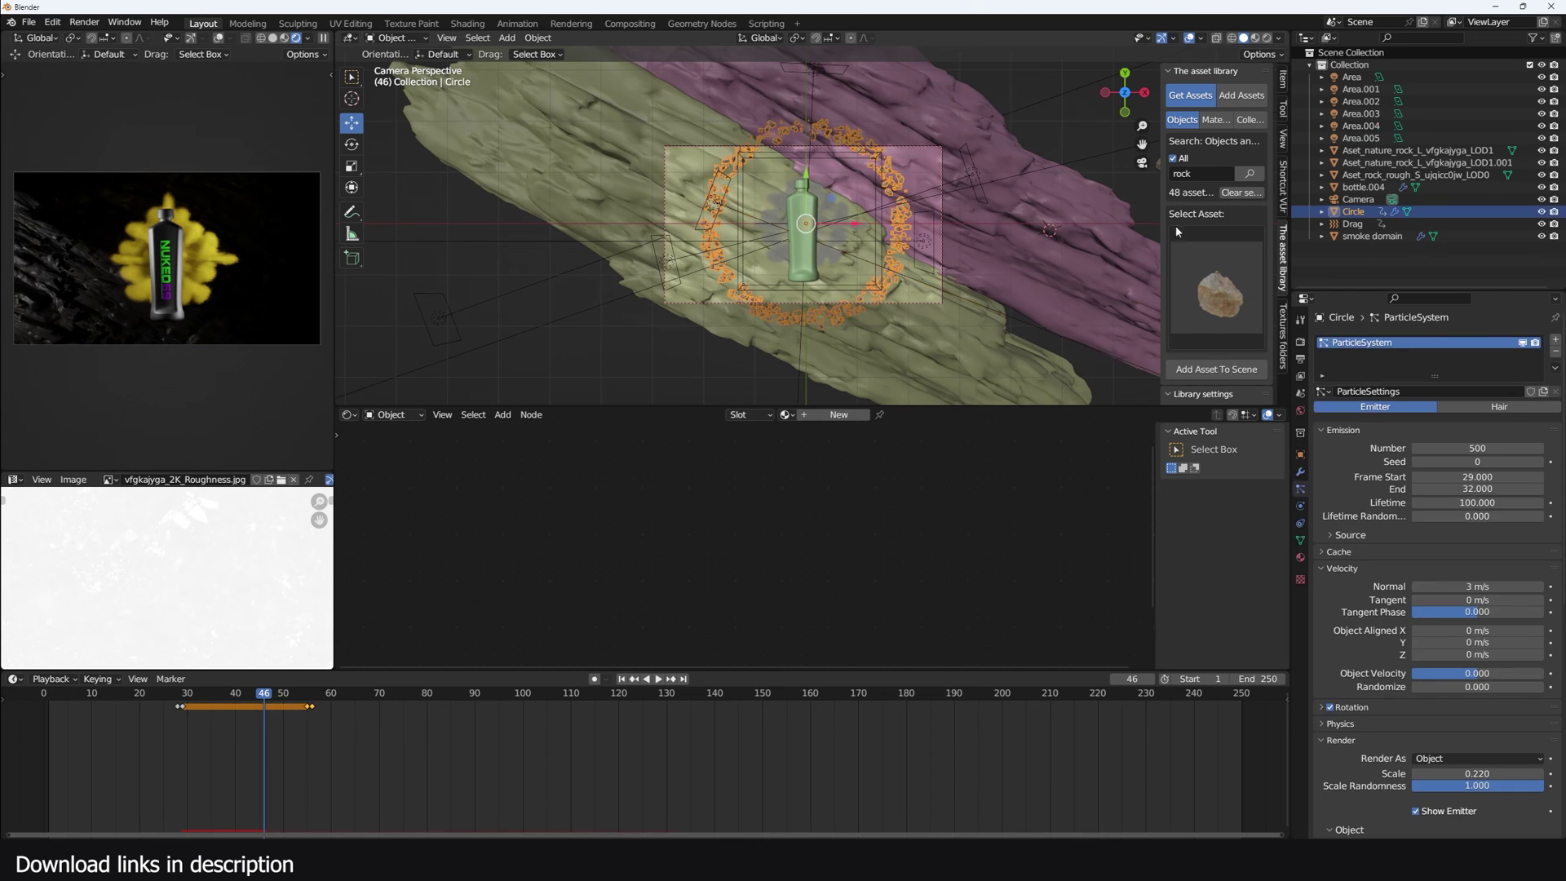
middle_click_drag(912, 232, 759, 232, "shift")
left_click(1402, 175)
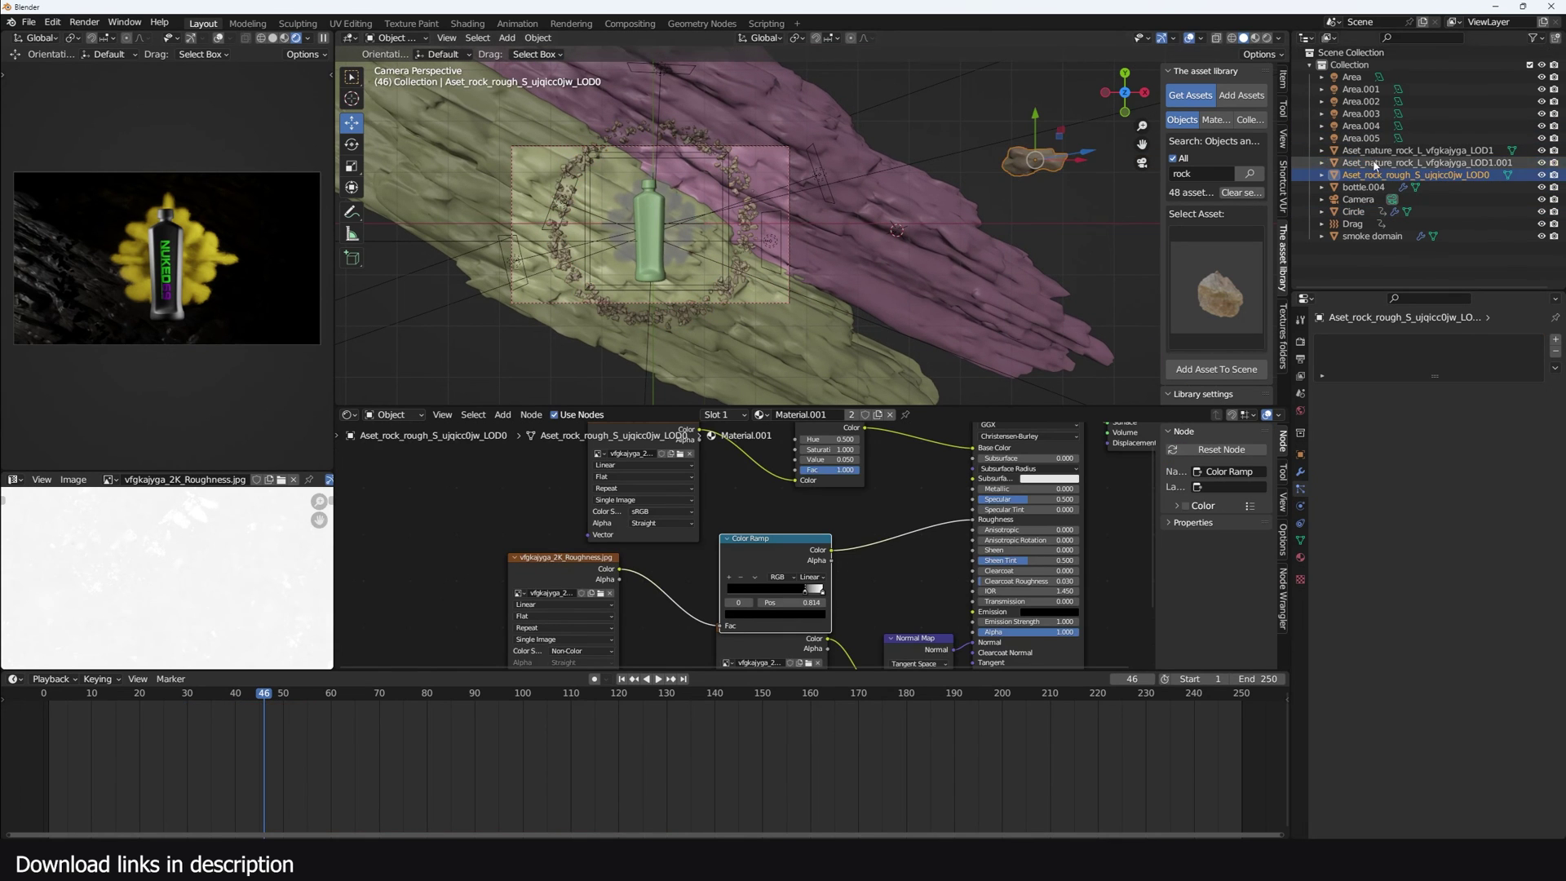
left_click(1360, 138)
scroll(913, 287, "up", 3)
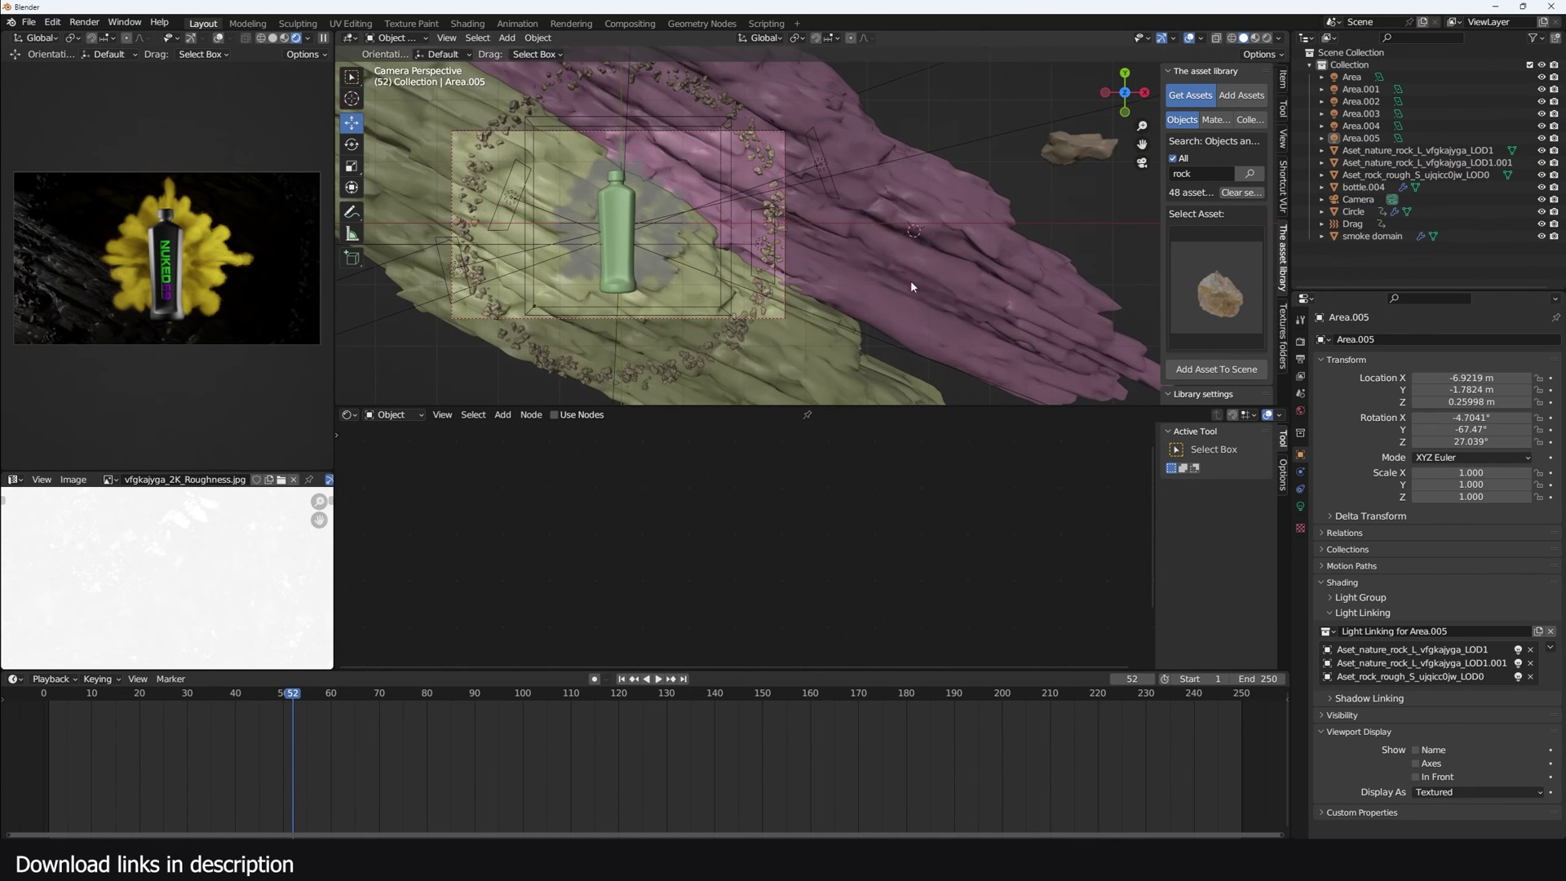
Step: Select an area light near the bottle and open its light settings
scroll(796, 255, "up", 1)
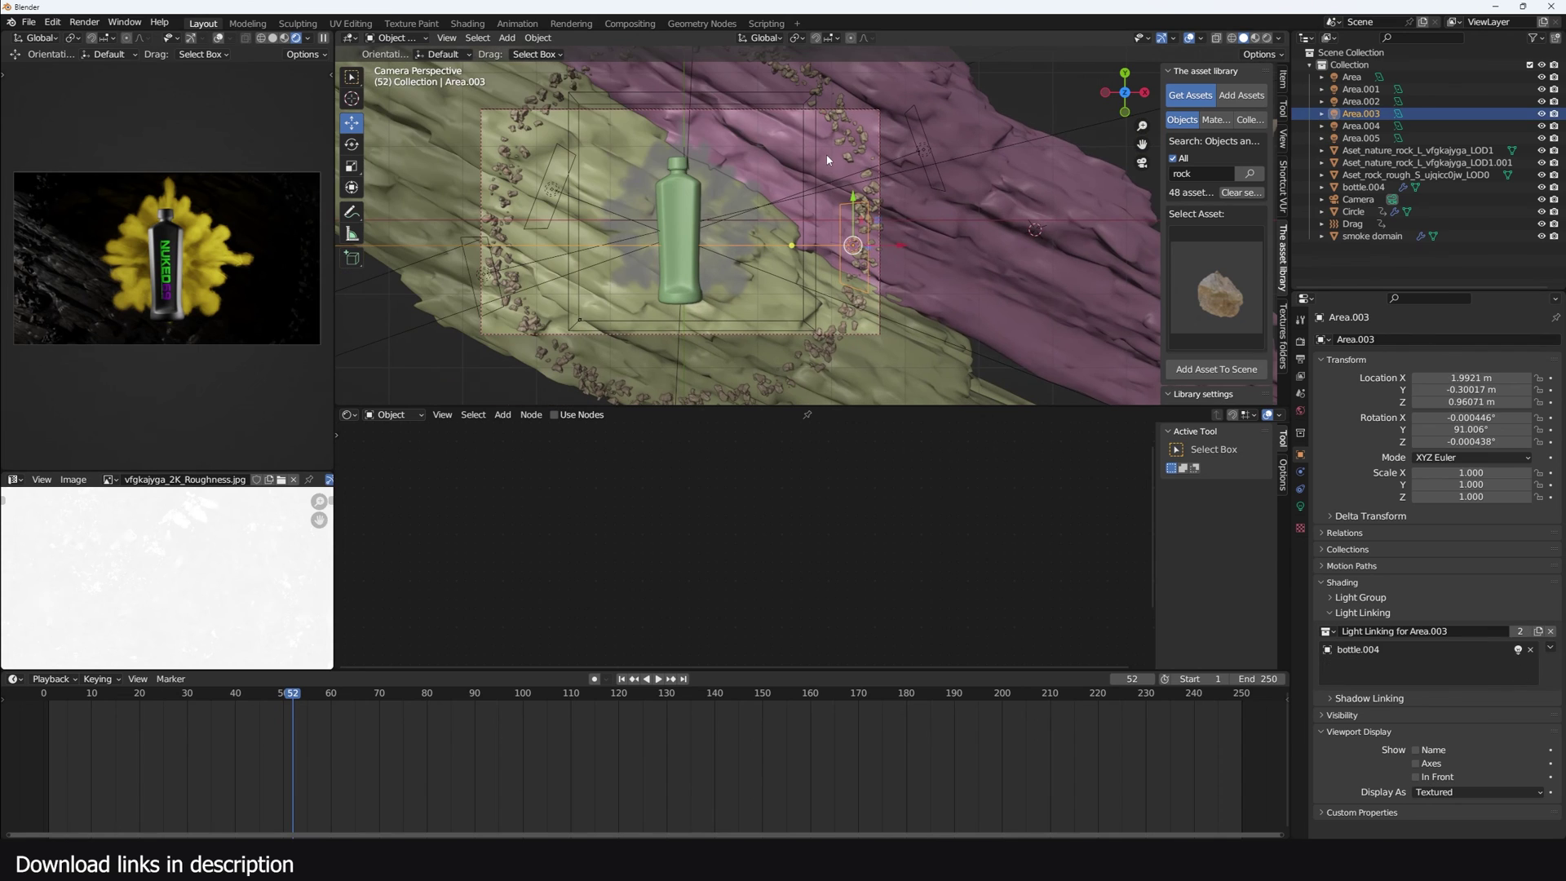
left_click(828, 160)
left_click(1301, 507)
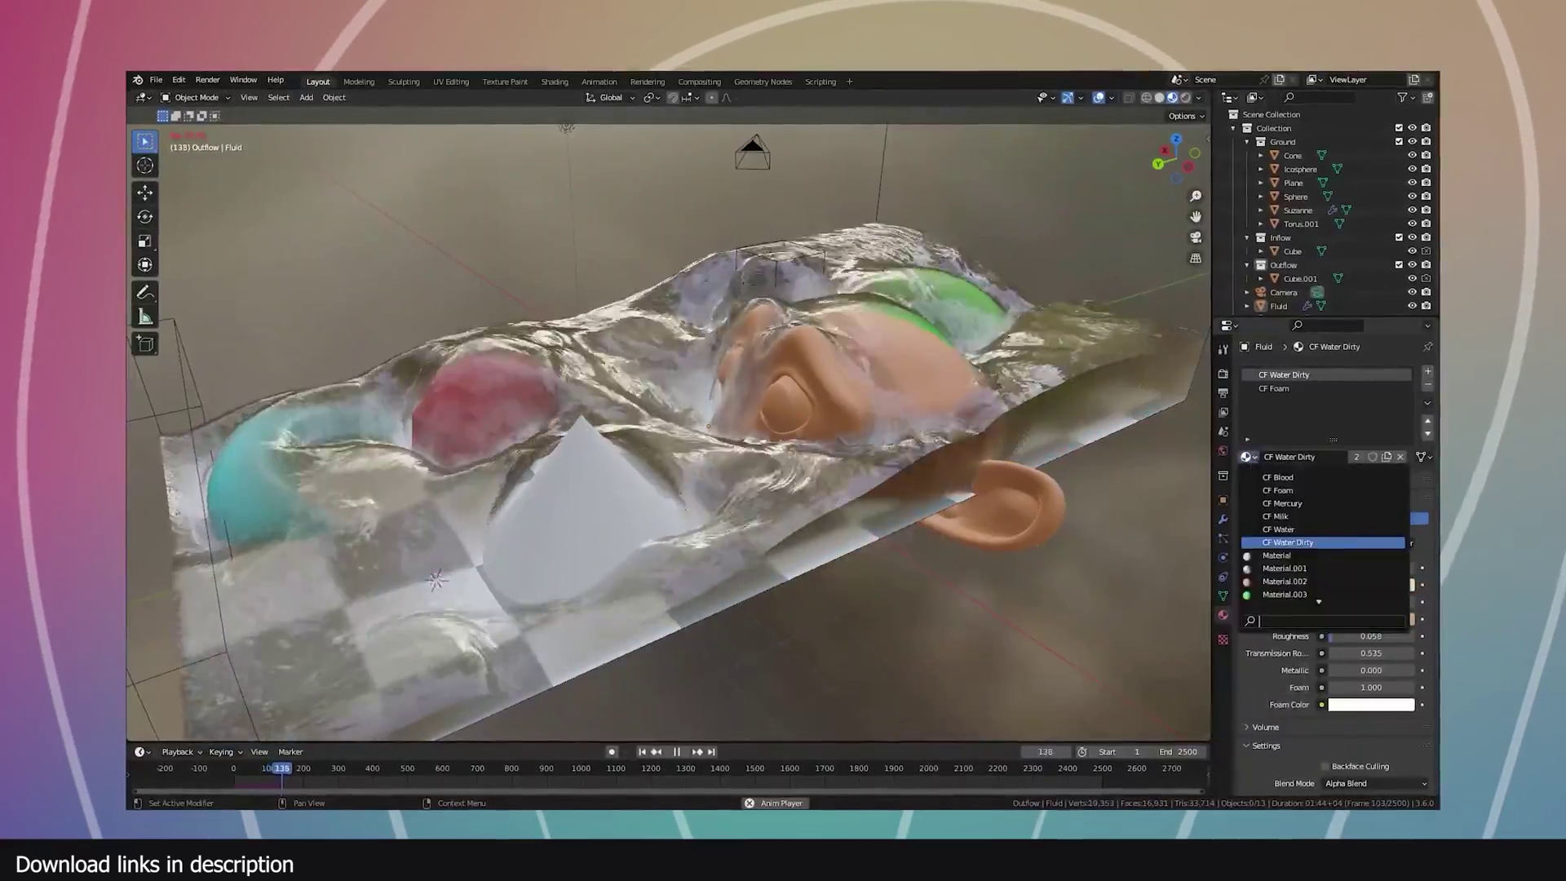
Step: Assign the CF Milk material to the fluid in the fluid simulation scene
left_click(1305, 516)
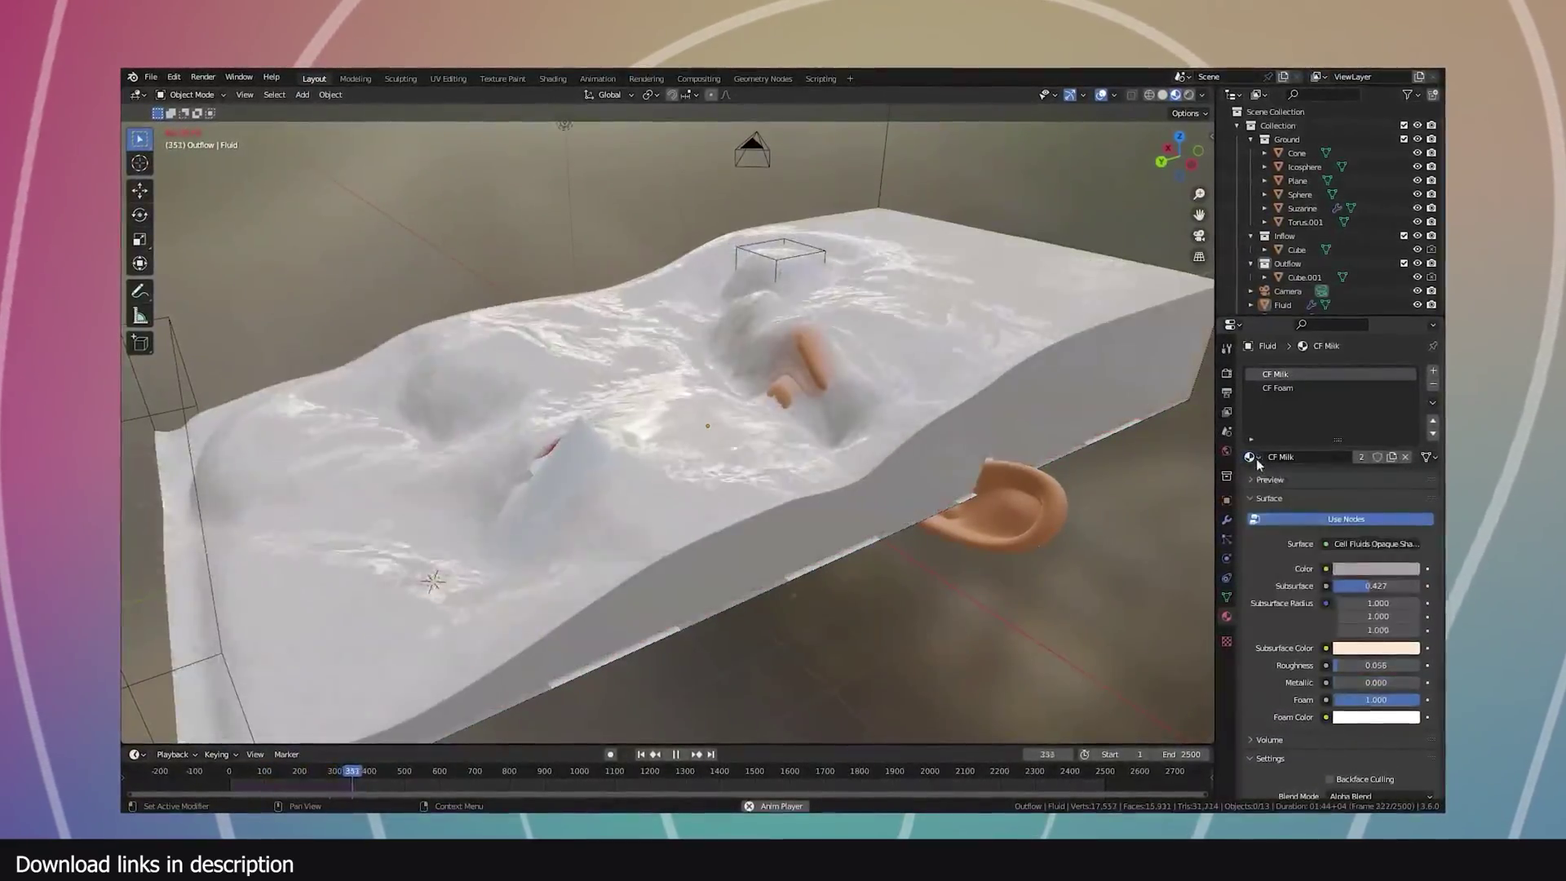